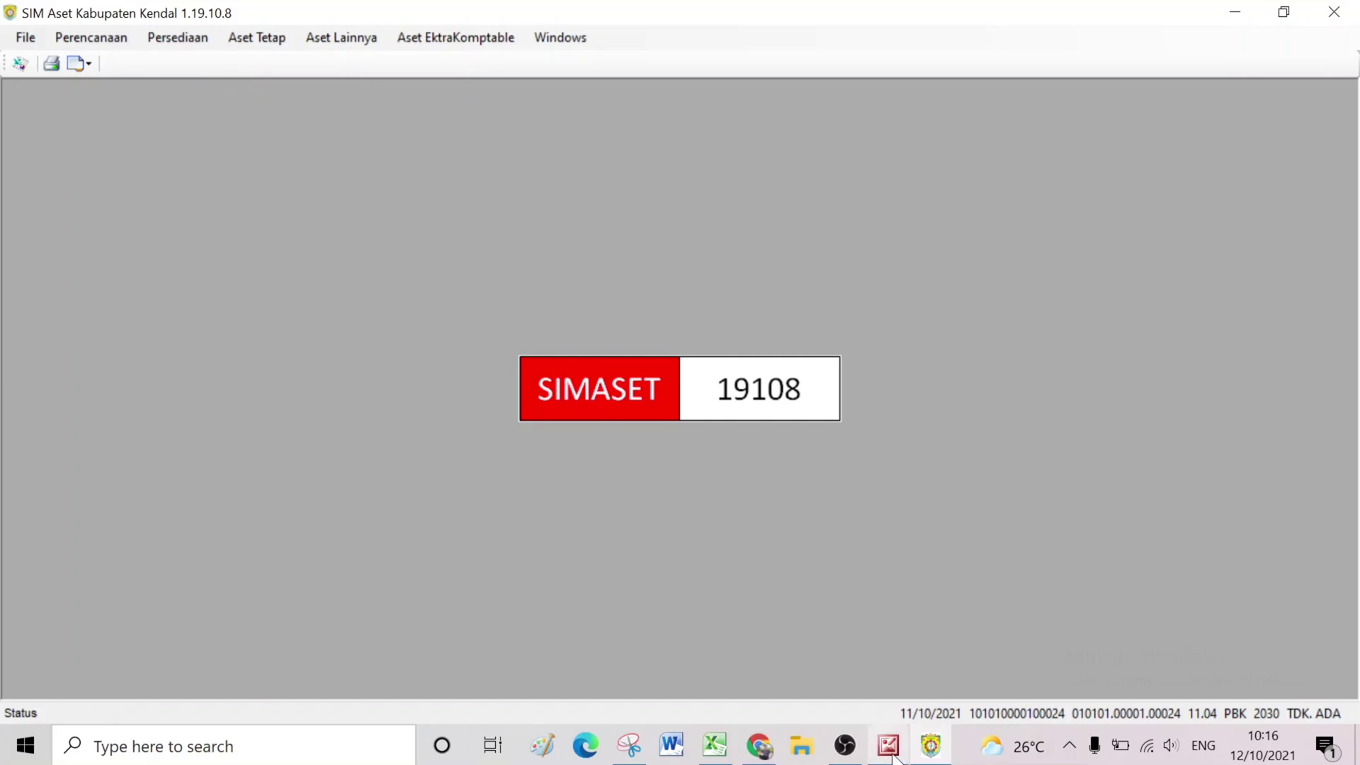
- Examine the pharmacy receipt's date, items and prices, and compare them with the highlighted August entries in the cash book capture
mouse_move(894, 756)
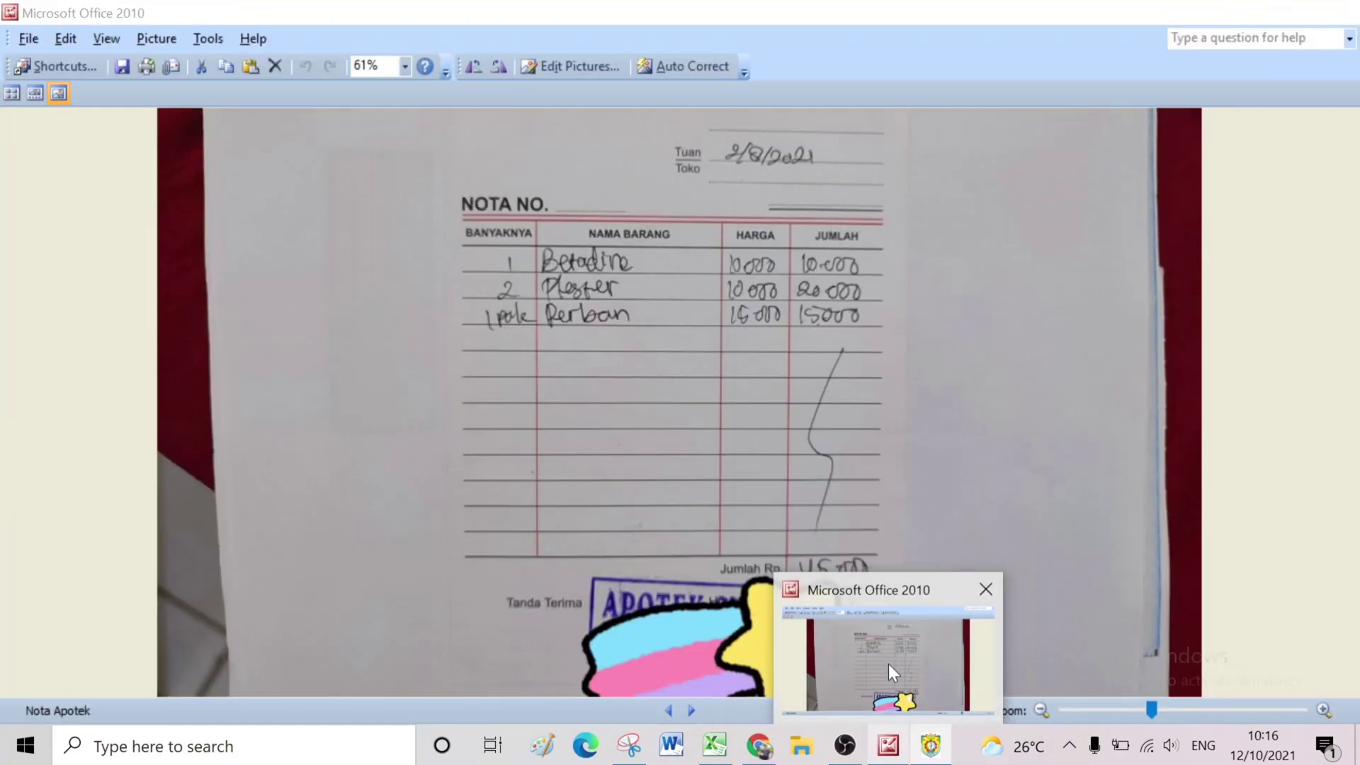
left_click(888, 664)
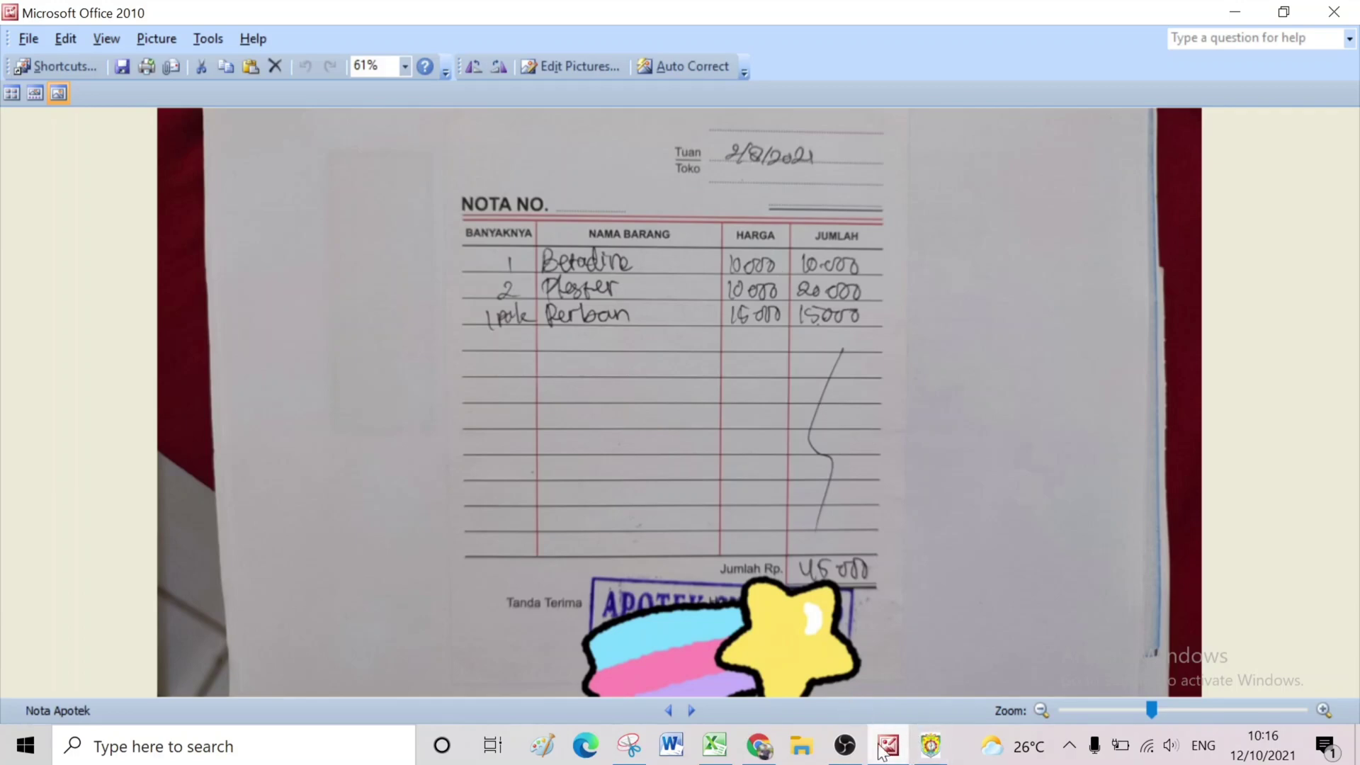
left_click(628, 743)
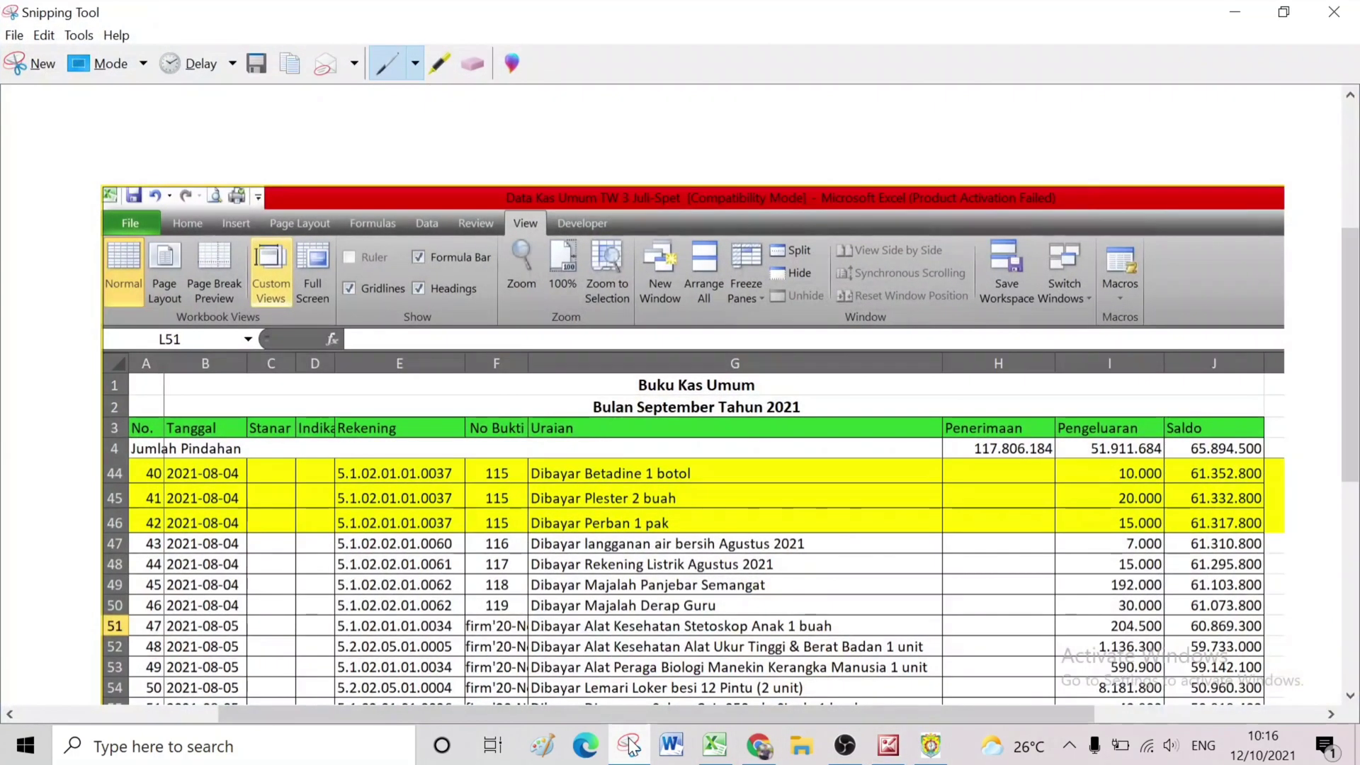
scroll(735, 515, "down", 2)
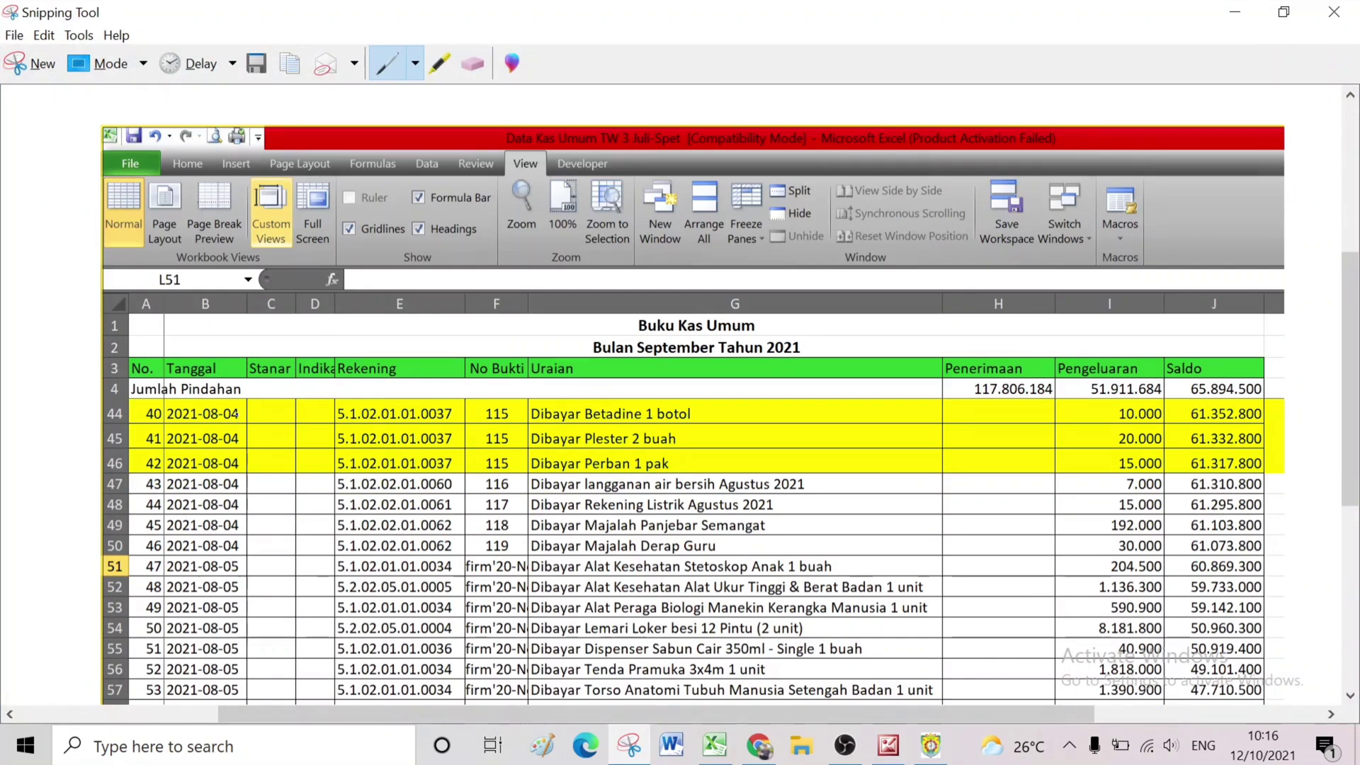
scroll(692, 402, "down", 1)
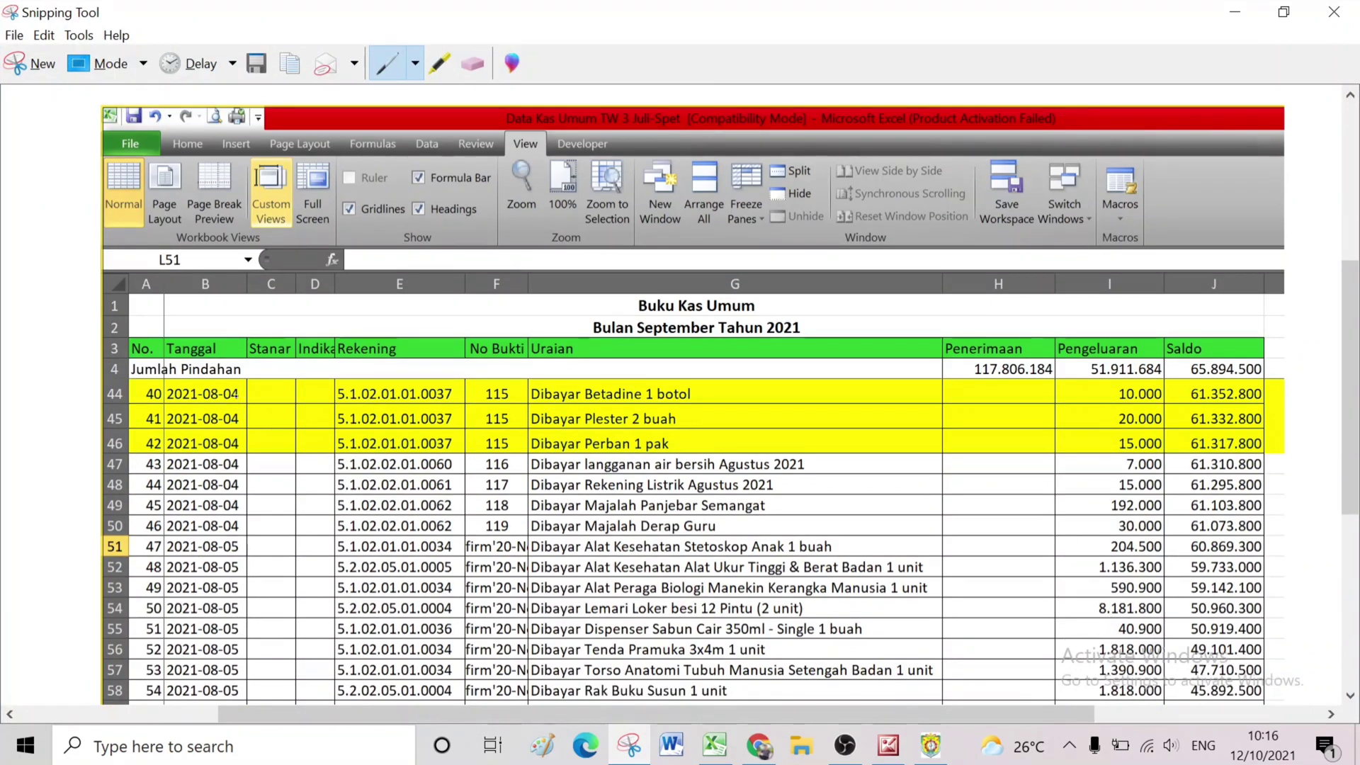
scroll(693, 402, "up", 1)
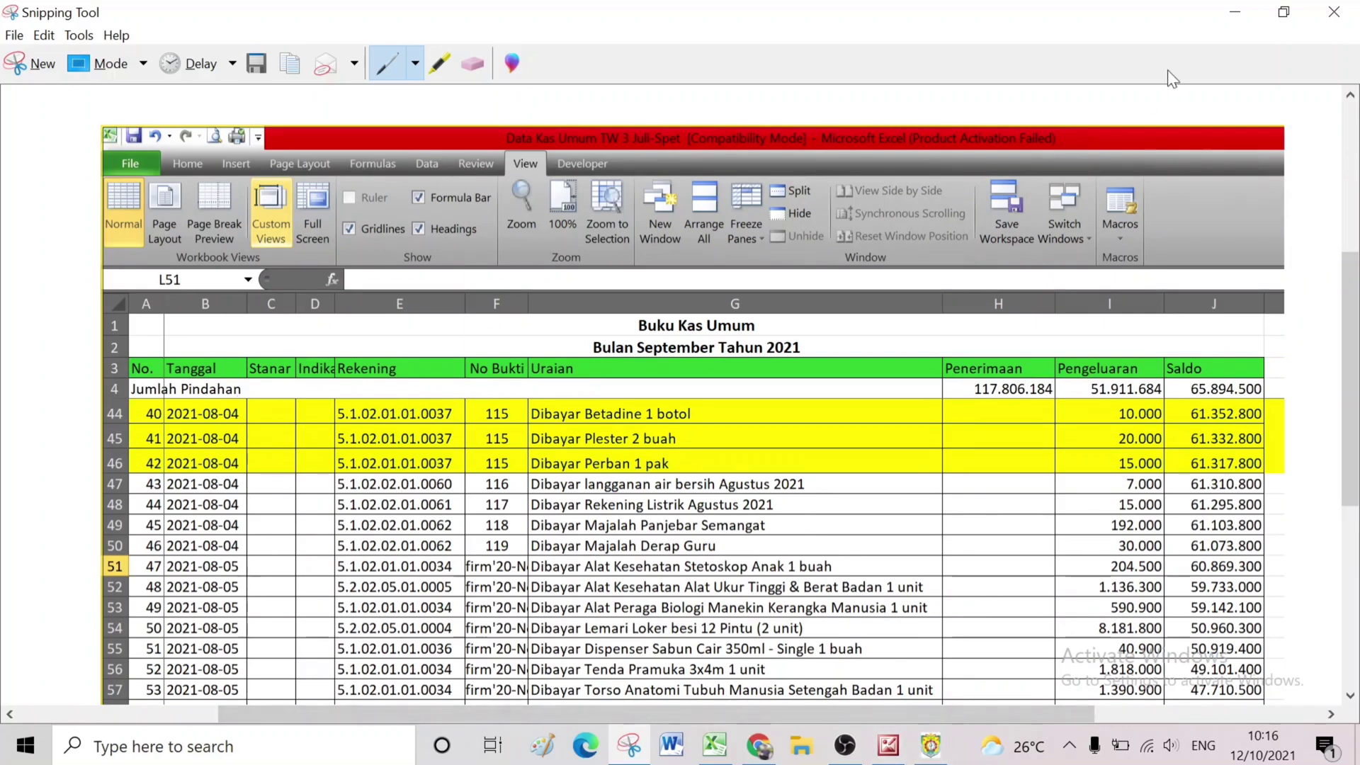
left_click(1231, 9)
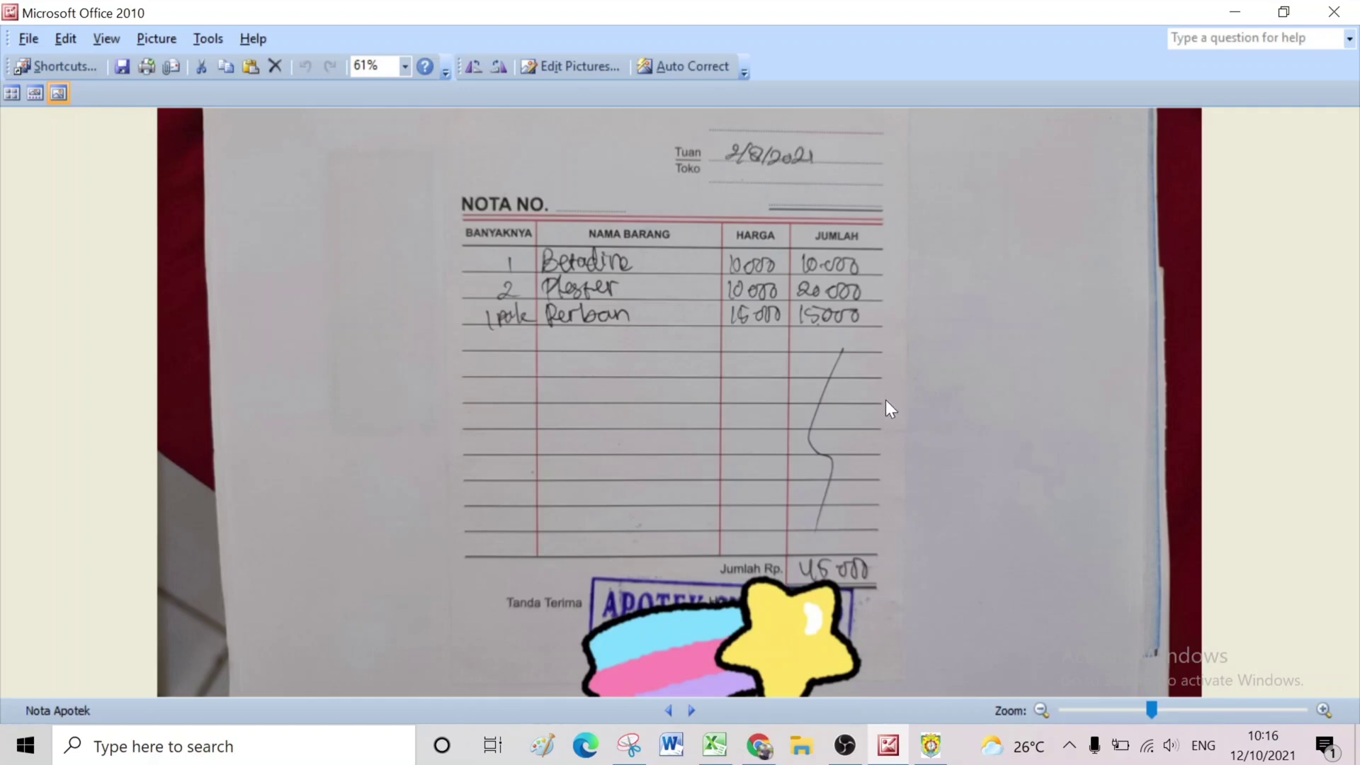
left_click(1233, 13)
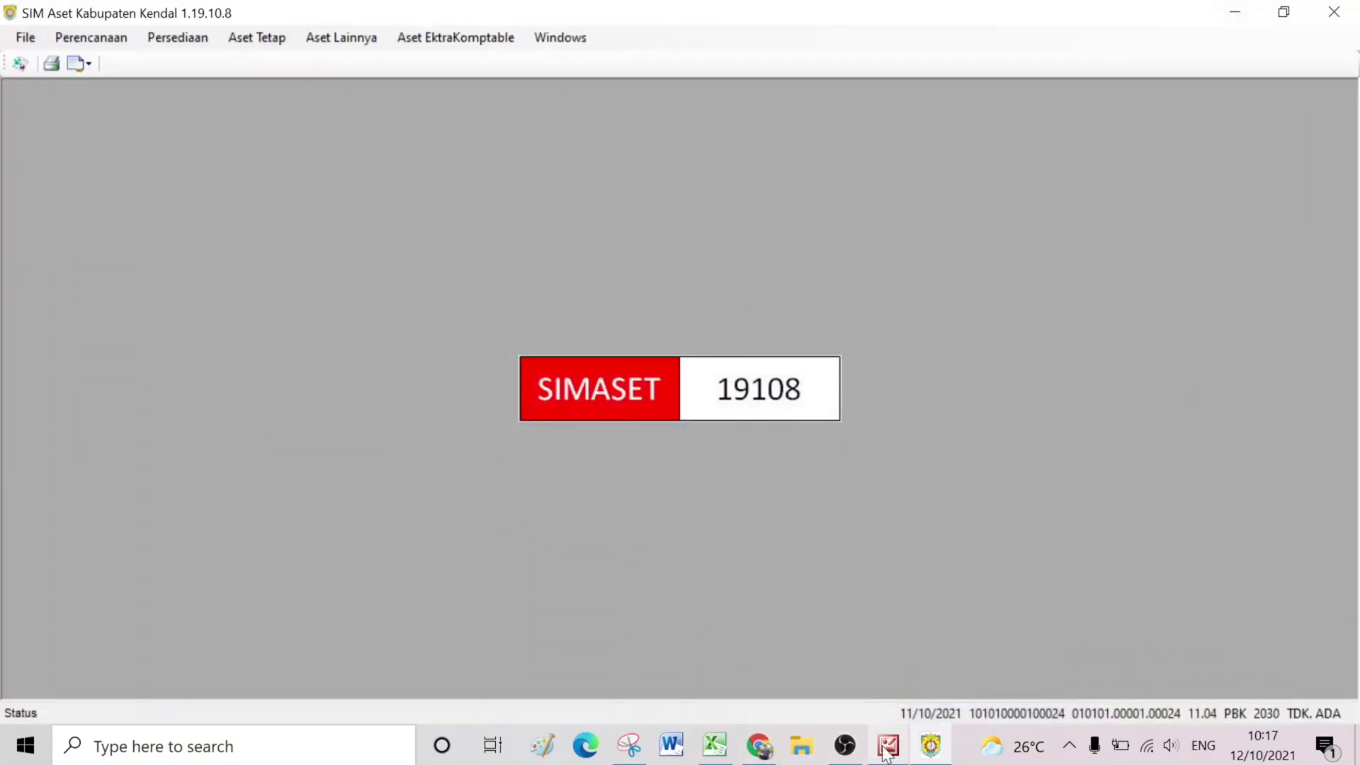
mouse_move(912, 754)
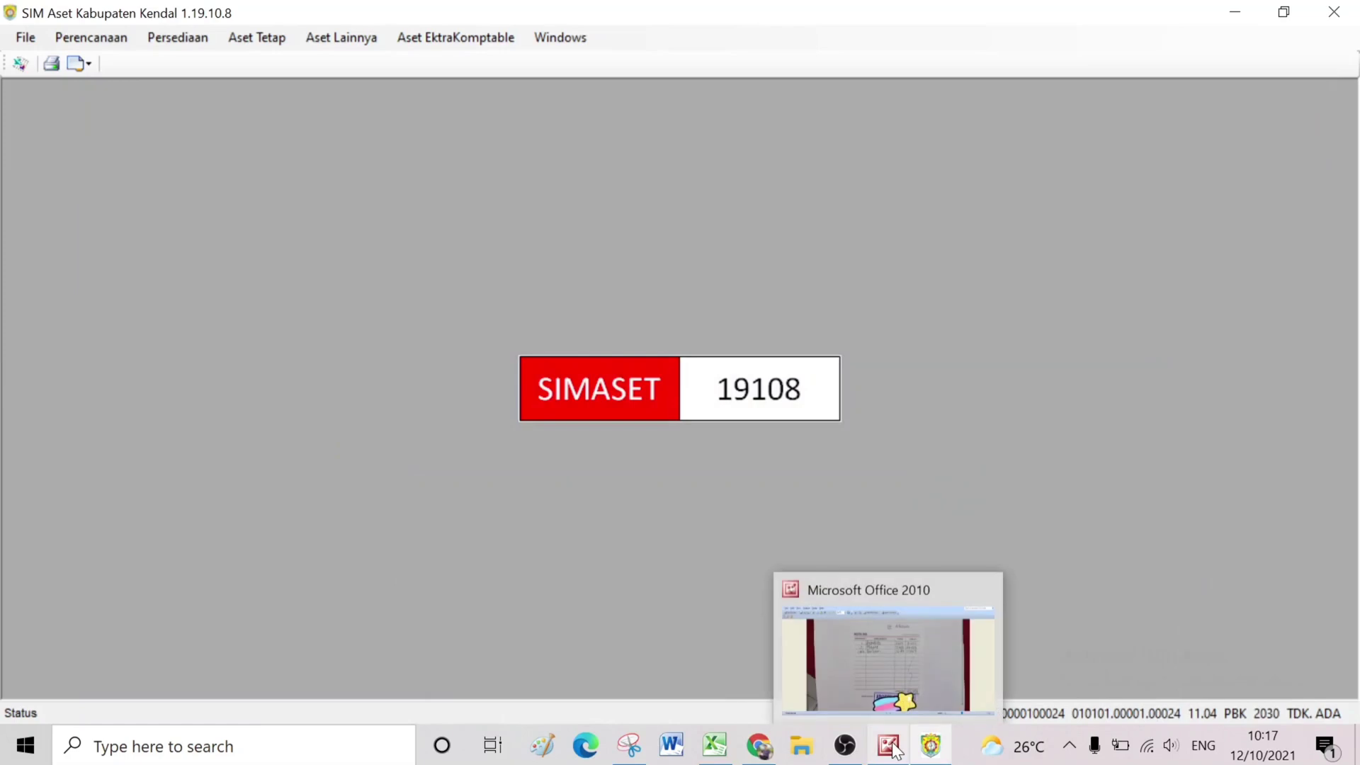
left_click(889, 748)
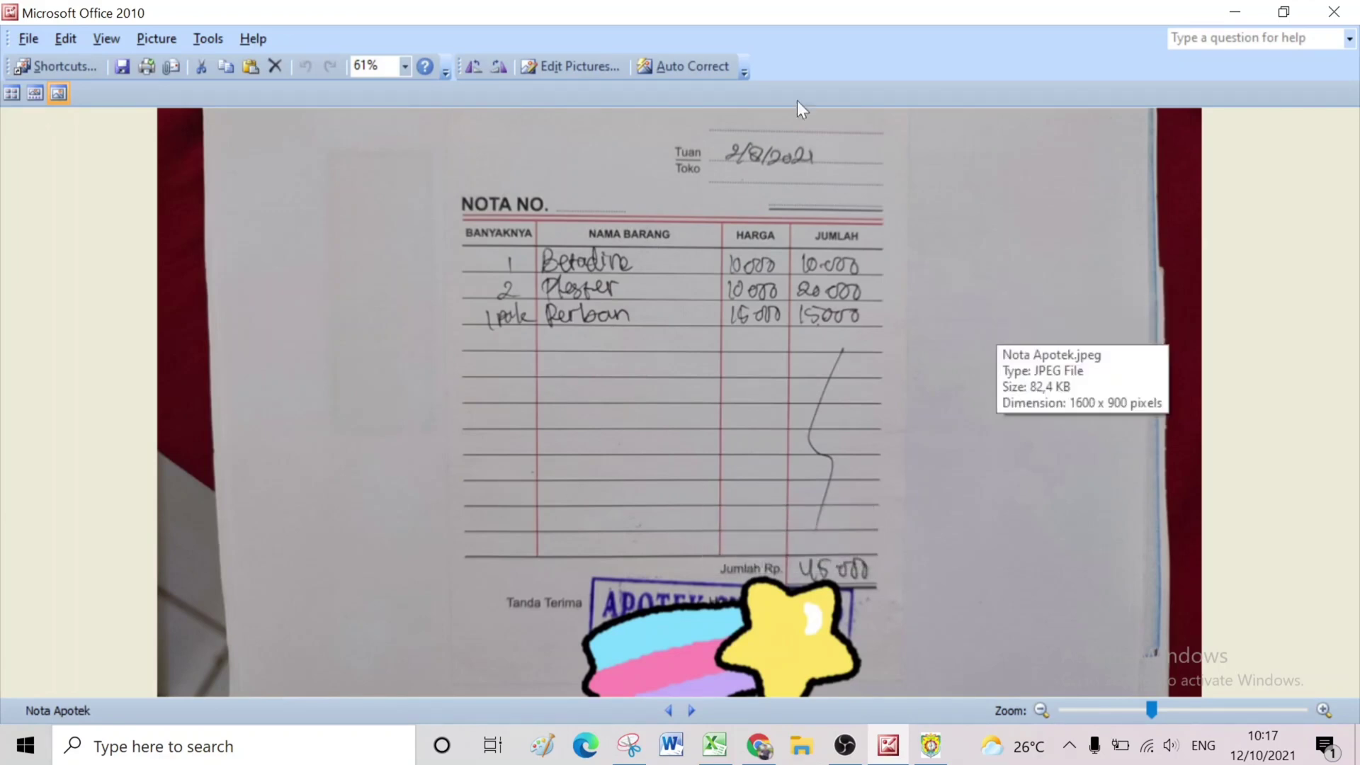
left_click(1229, 11)
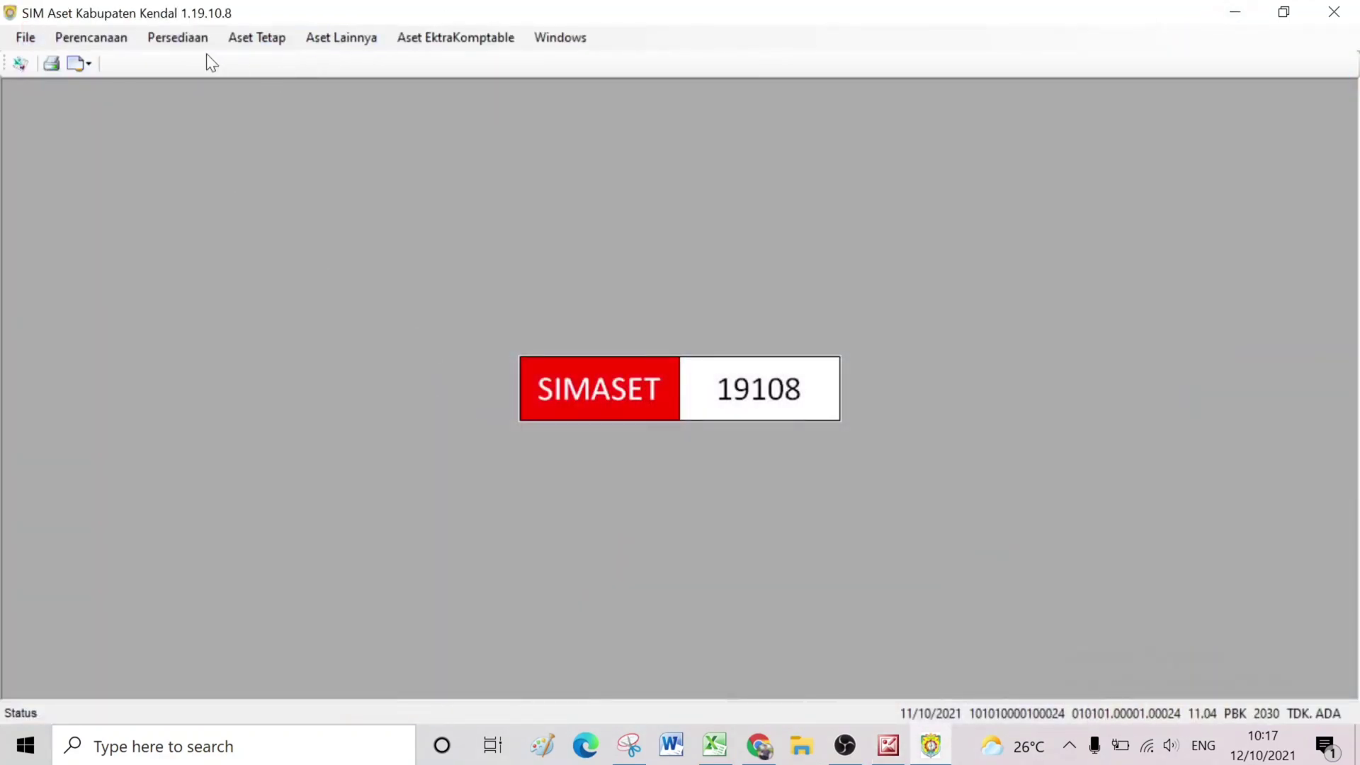
- Open a new warehouse receipt (Penerimaan Gudang) form for the SDN 03 unit
left_click(187, 37)
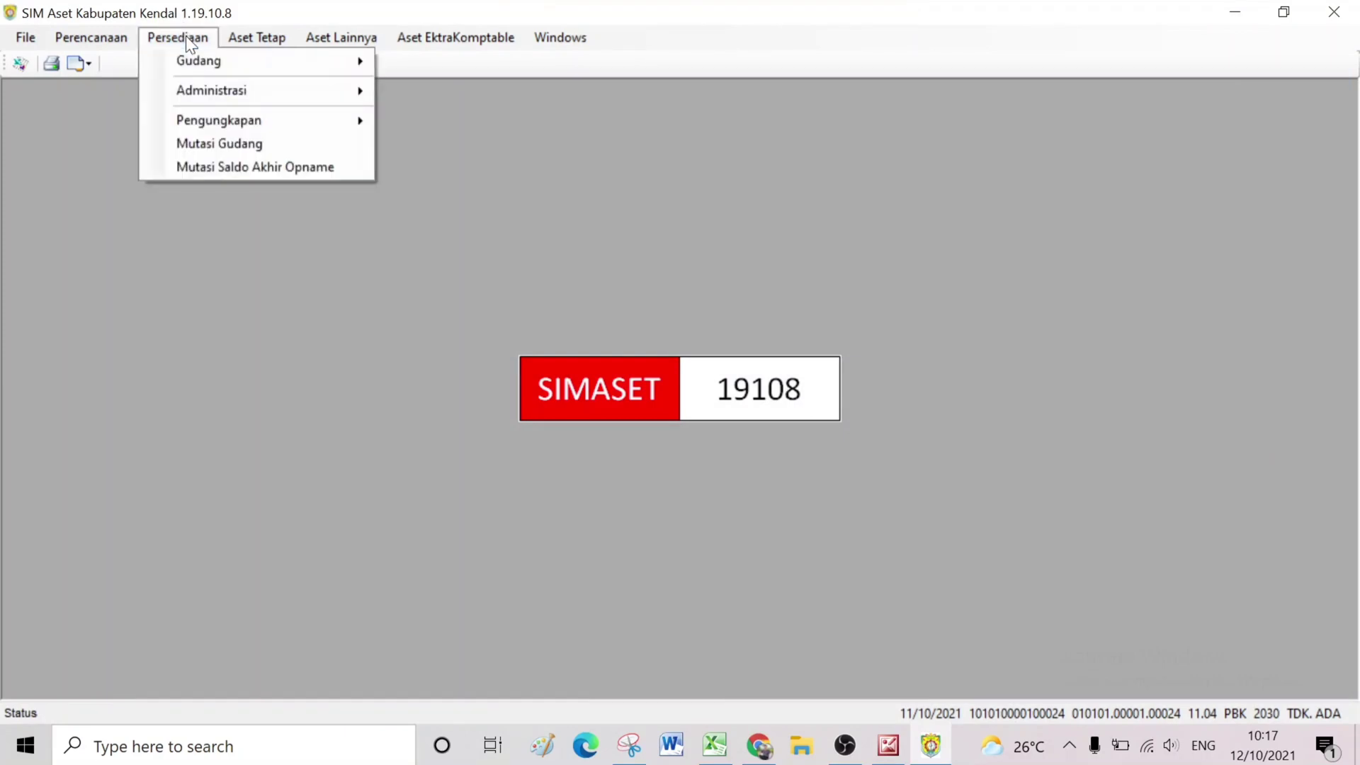
mouse_move(158, 65)
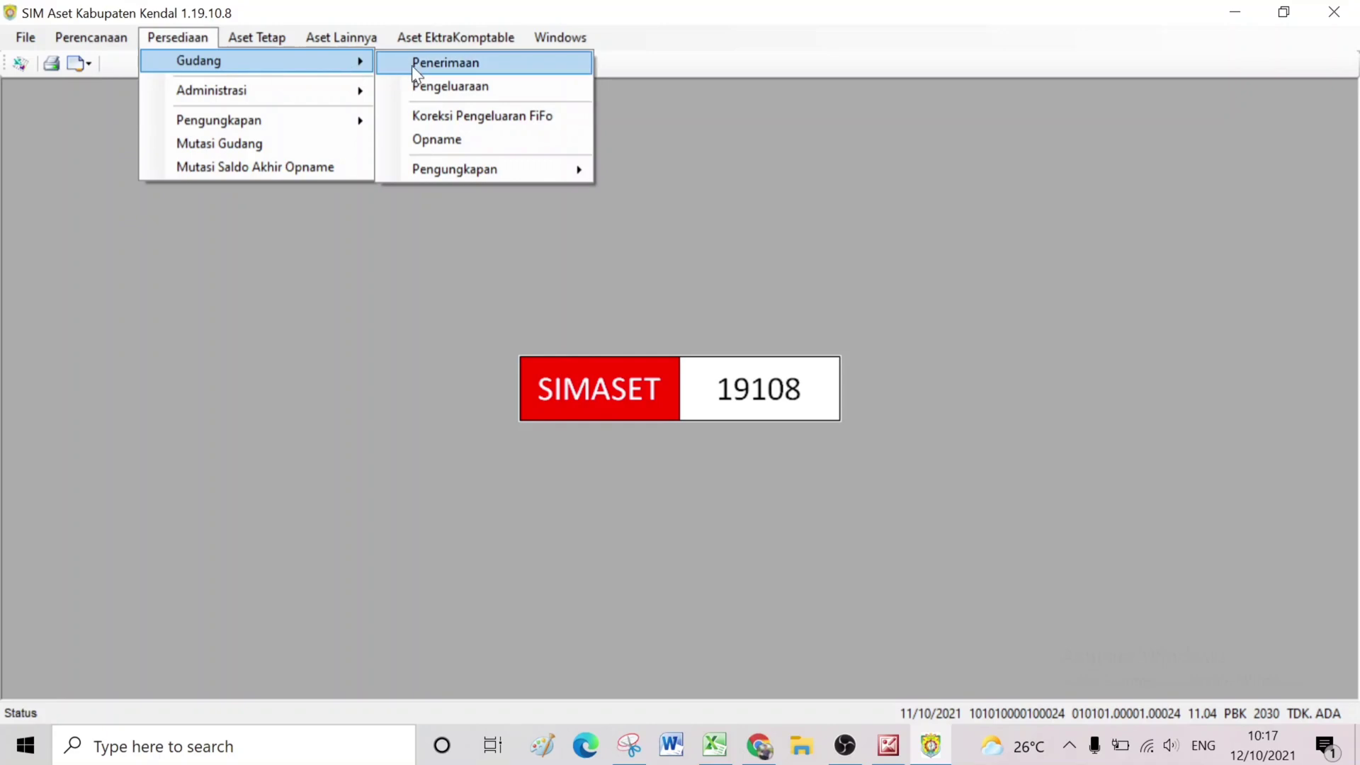
left_click(527, 69)
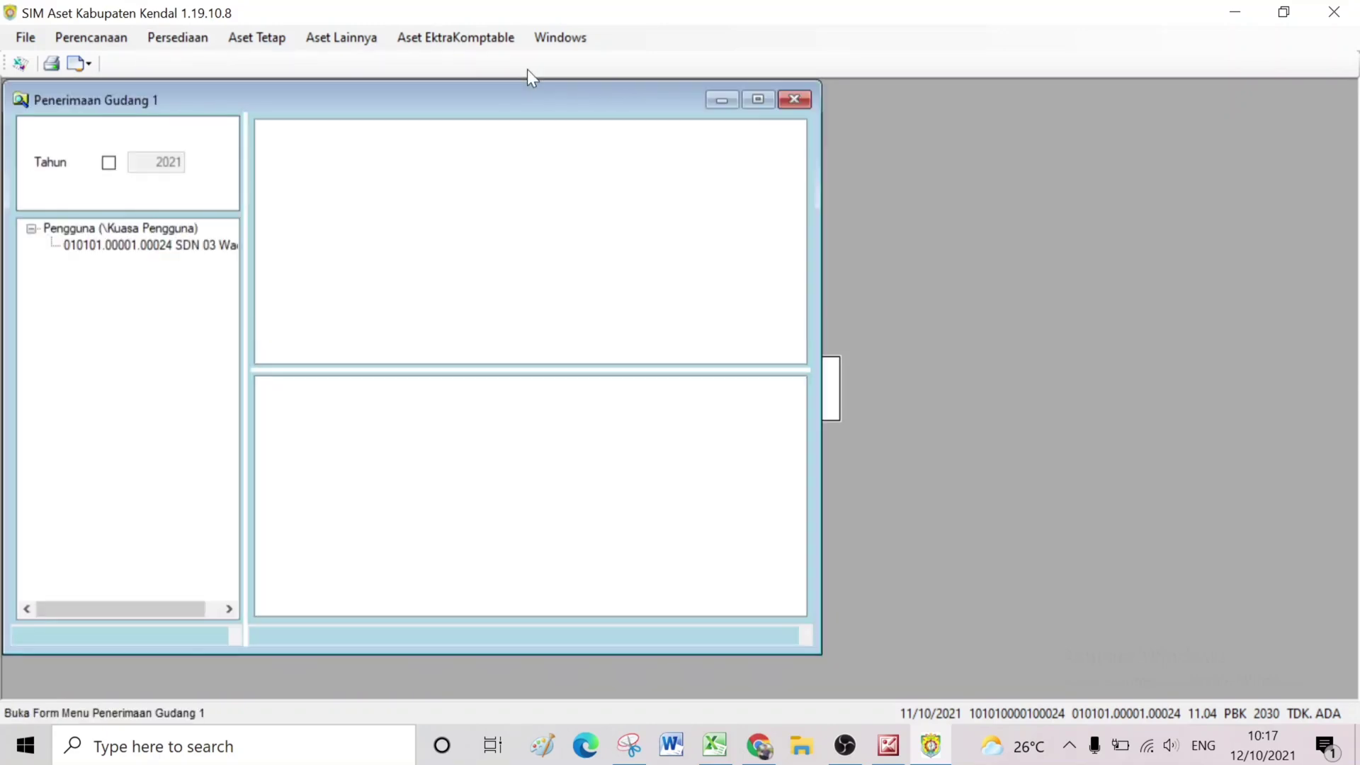
left_click(194, 248)
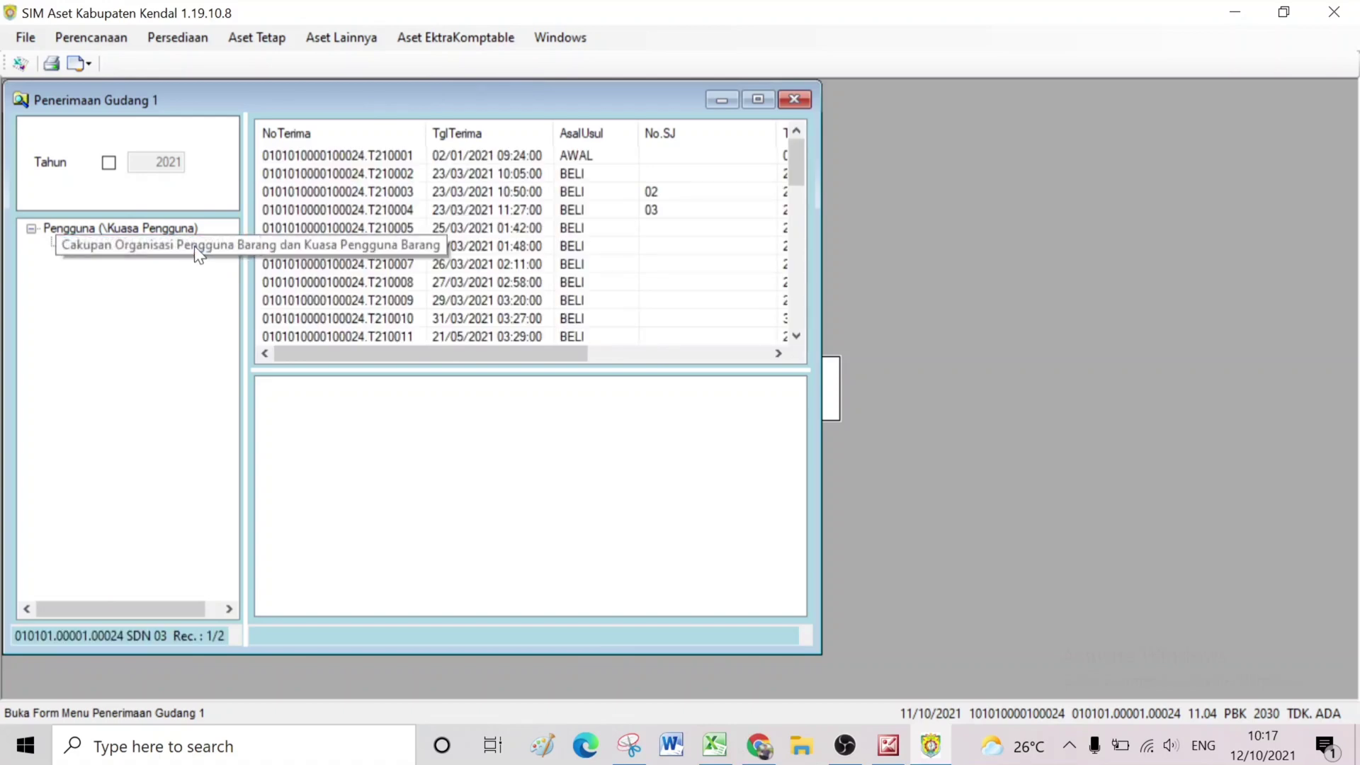
right_click(199, 247)
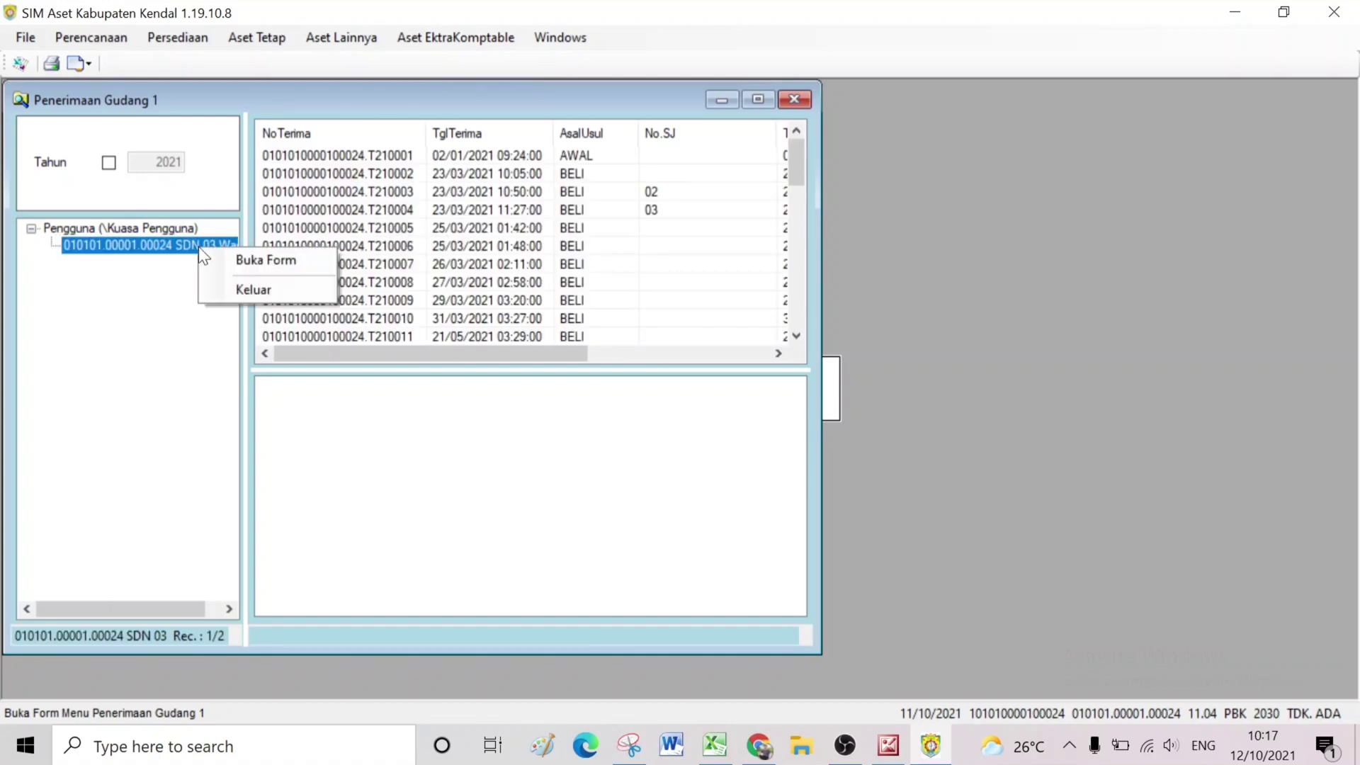
left_click(244, 258)
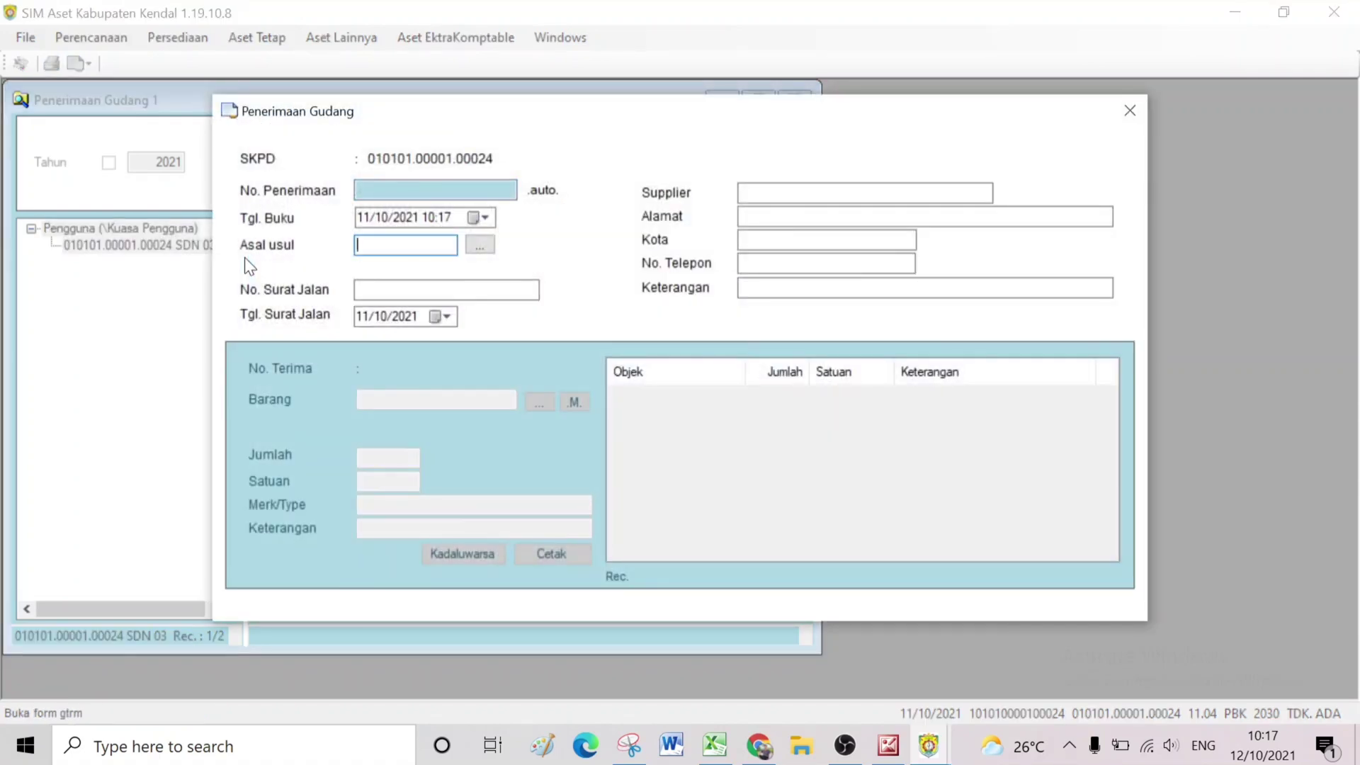
- Set the receipt's book date to 02/08/2021 and its origin to BELI (PEMBELIAN)
left_click(475, 216)
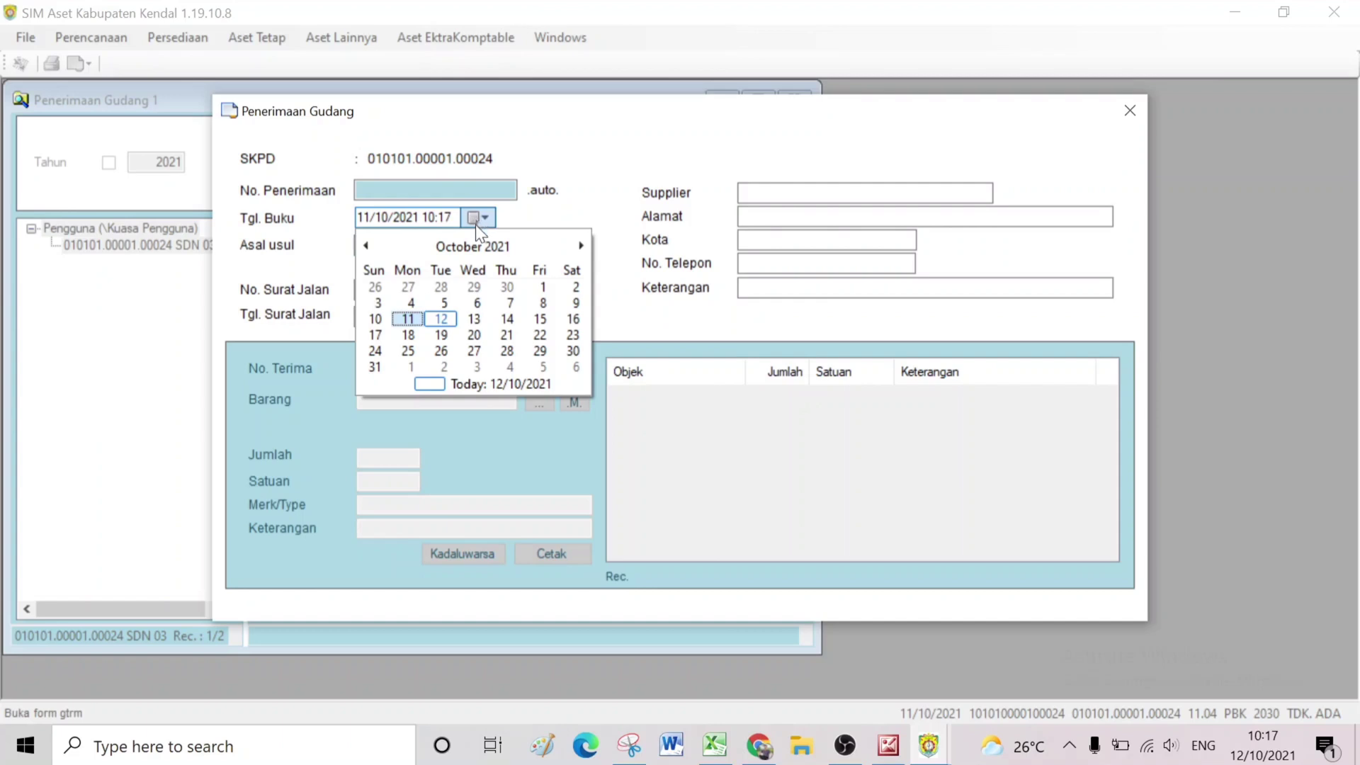
left_click(365, 245)
left_click(366, 245)
left_click(410, 303)
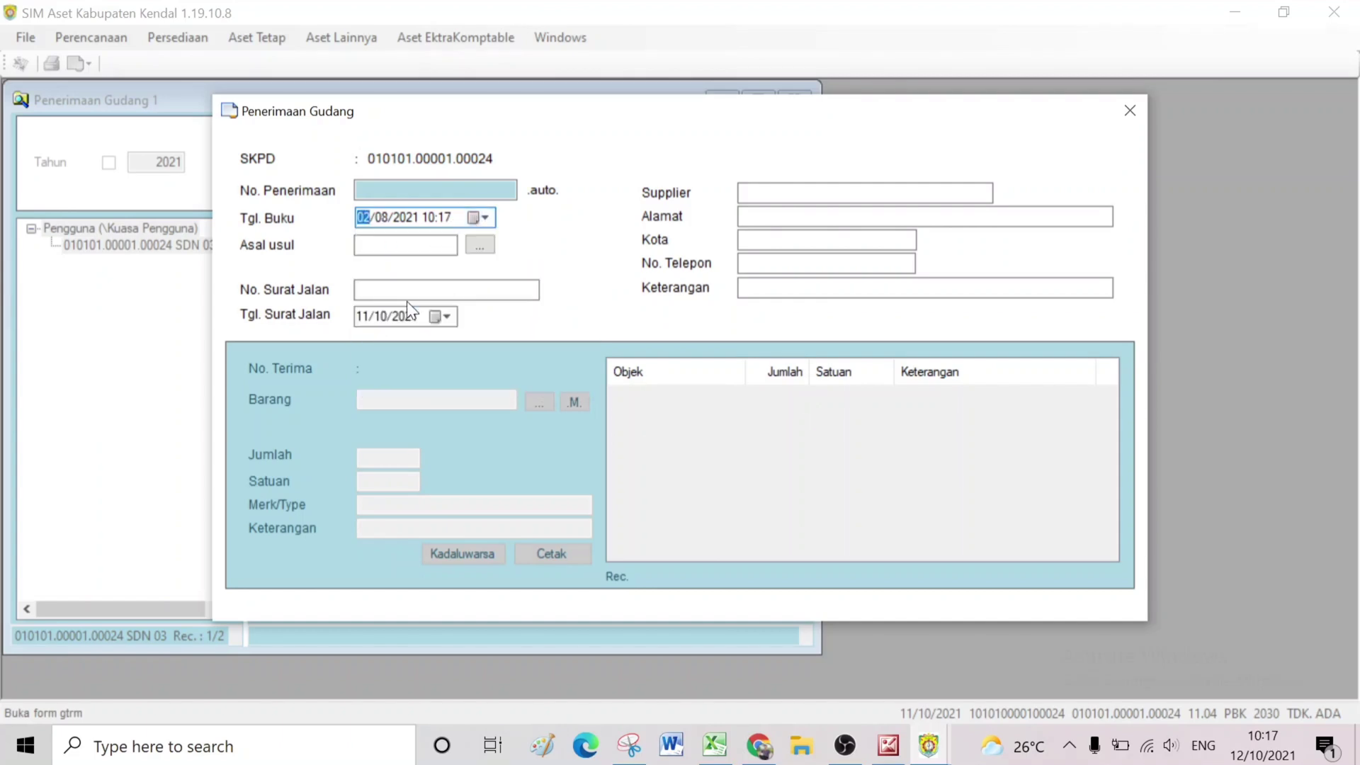
left_click(477, 244)
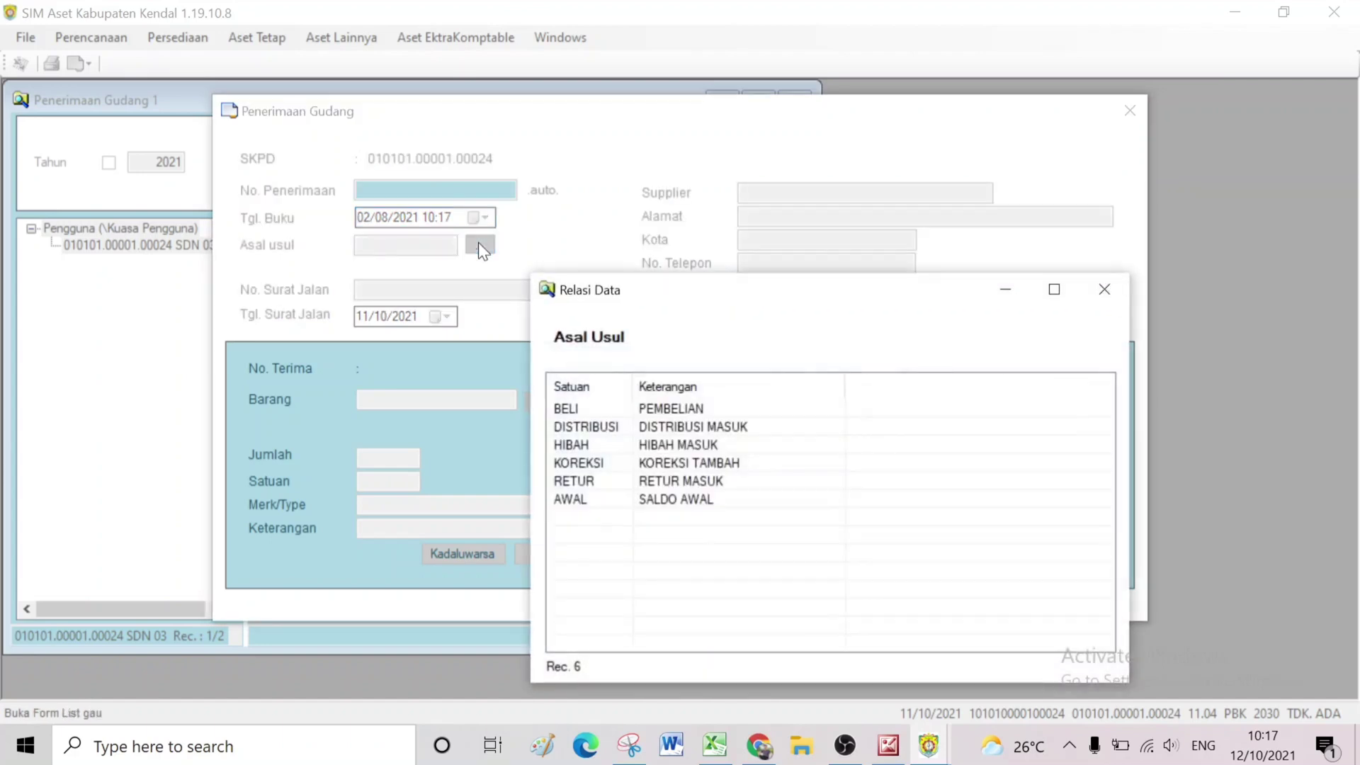
left_click(686, 408)
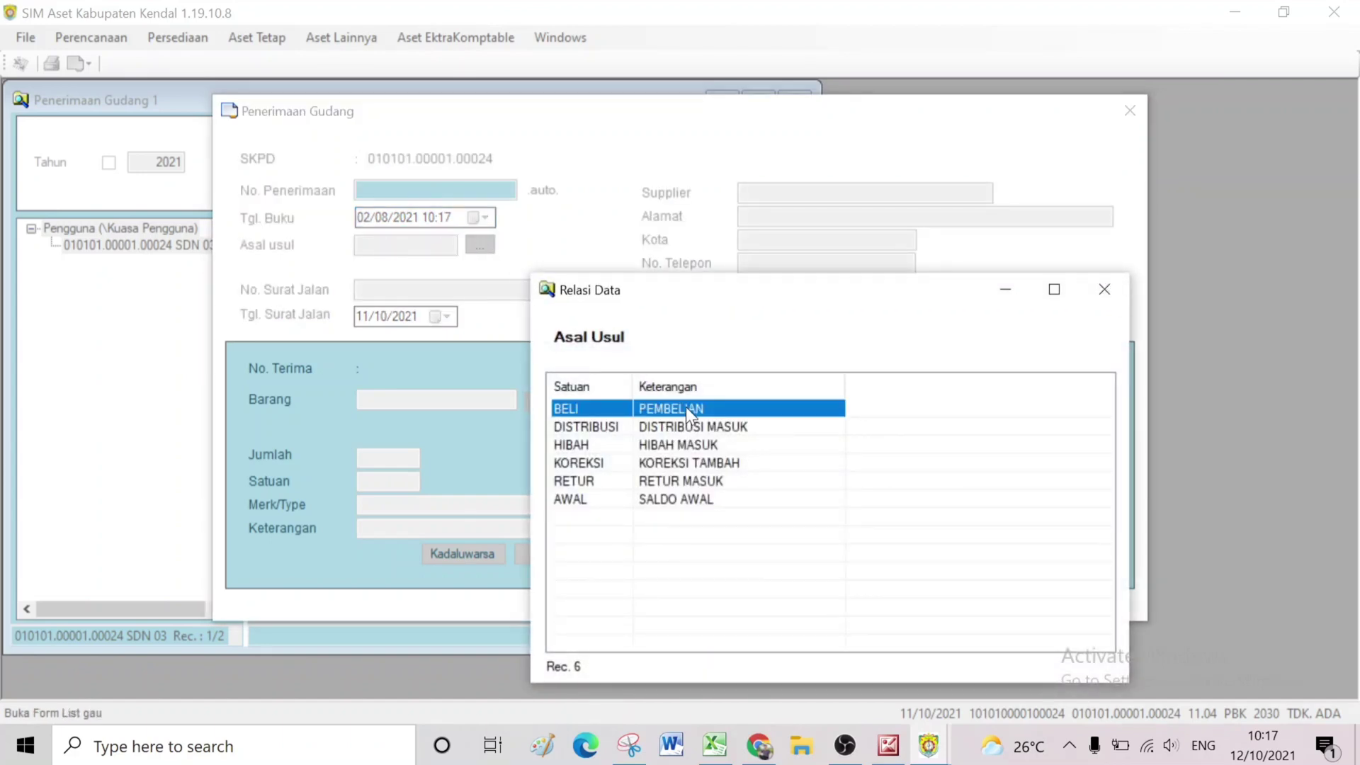
double_click(686, 407)
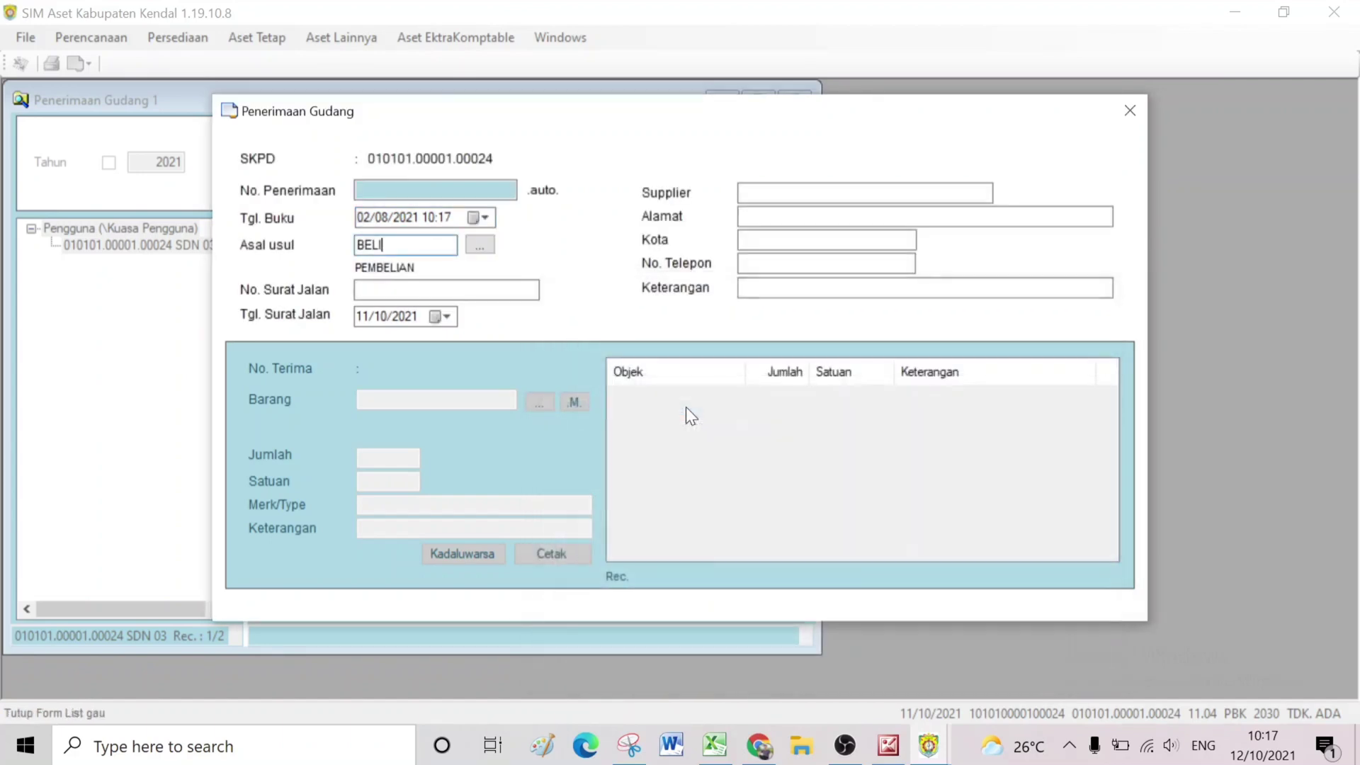
- Enter BOS-TW3 as the delivery note number and set the delivery note date to 02/08/2021
left_click(439, 289)
type("BOS-TW3")
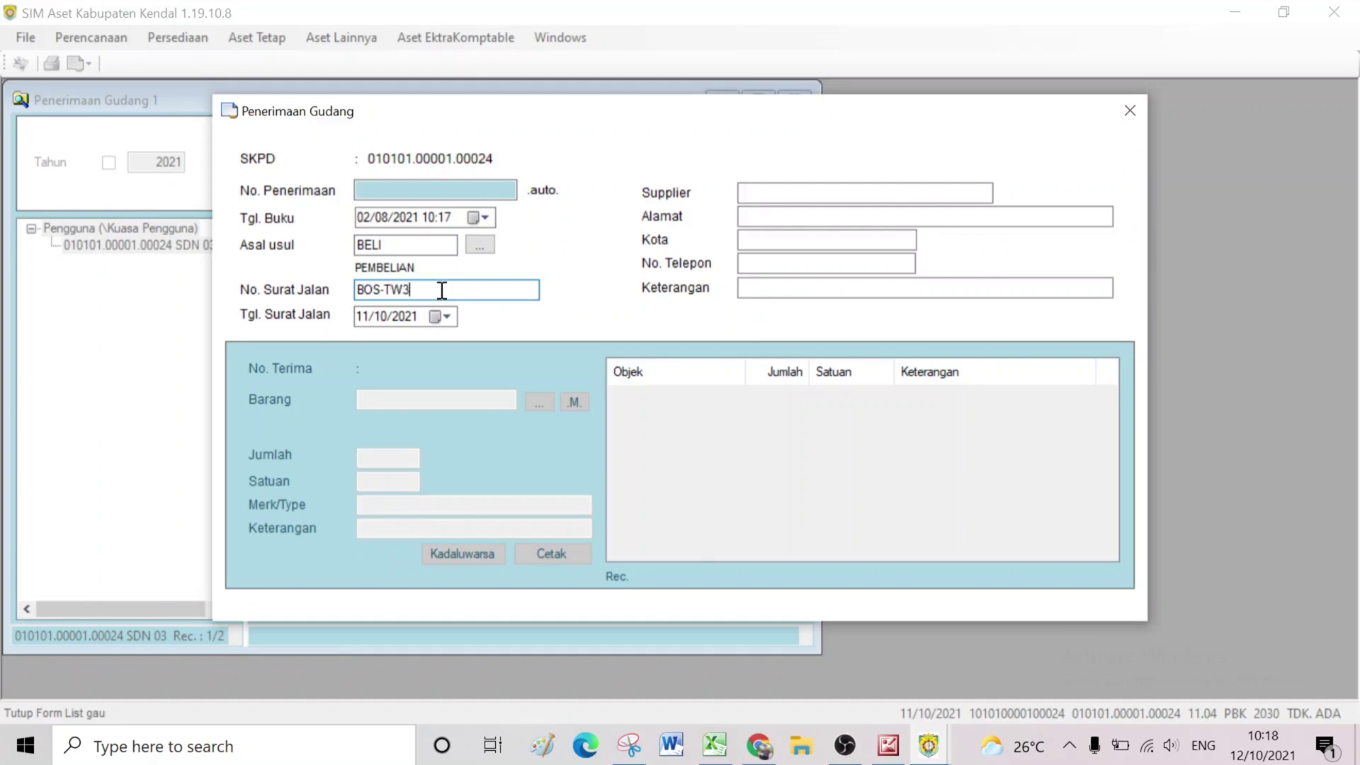
left_click(435, 315)
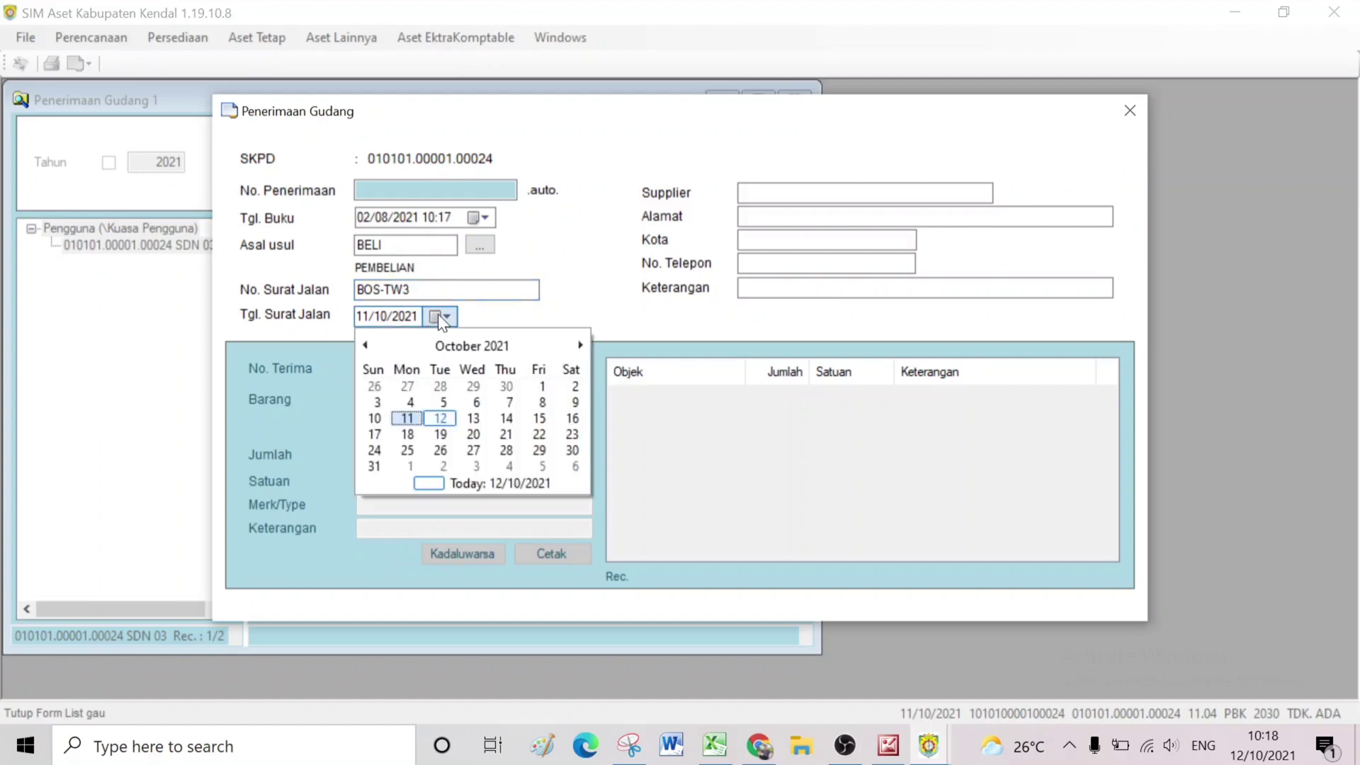
left_click(366, 344)
left_click(366, 345)
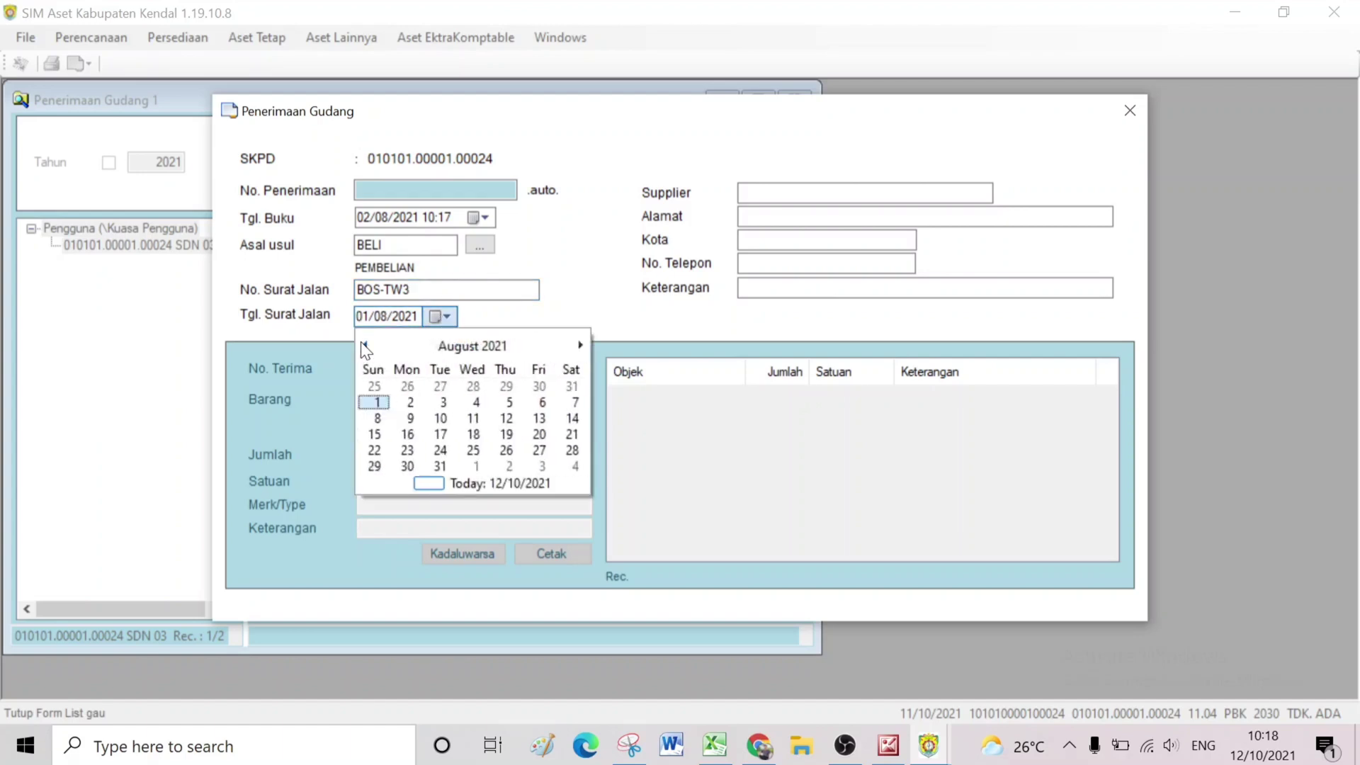
left_click(412, 401)
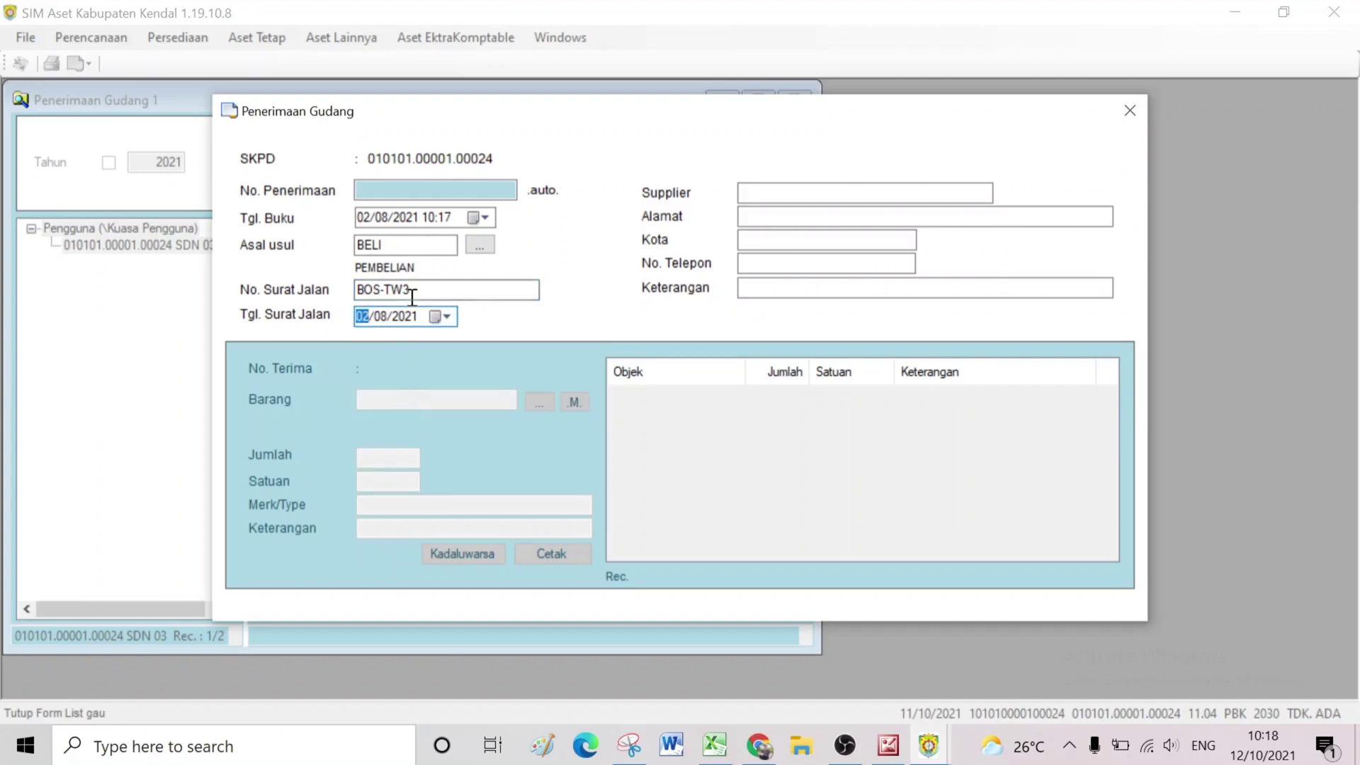
- Enter supplier APOTEK with address PLANTUNGAN, leave the remaining supplier fields blank, and save the receipt header
left_click(812, 194)
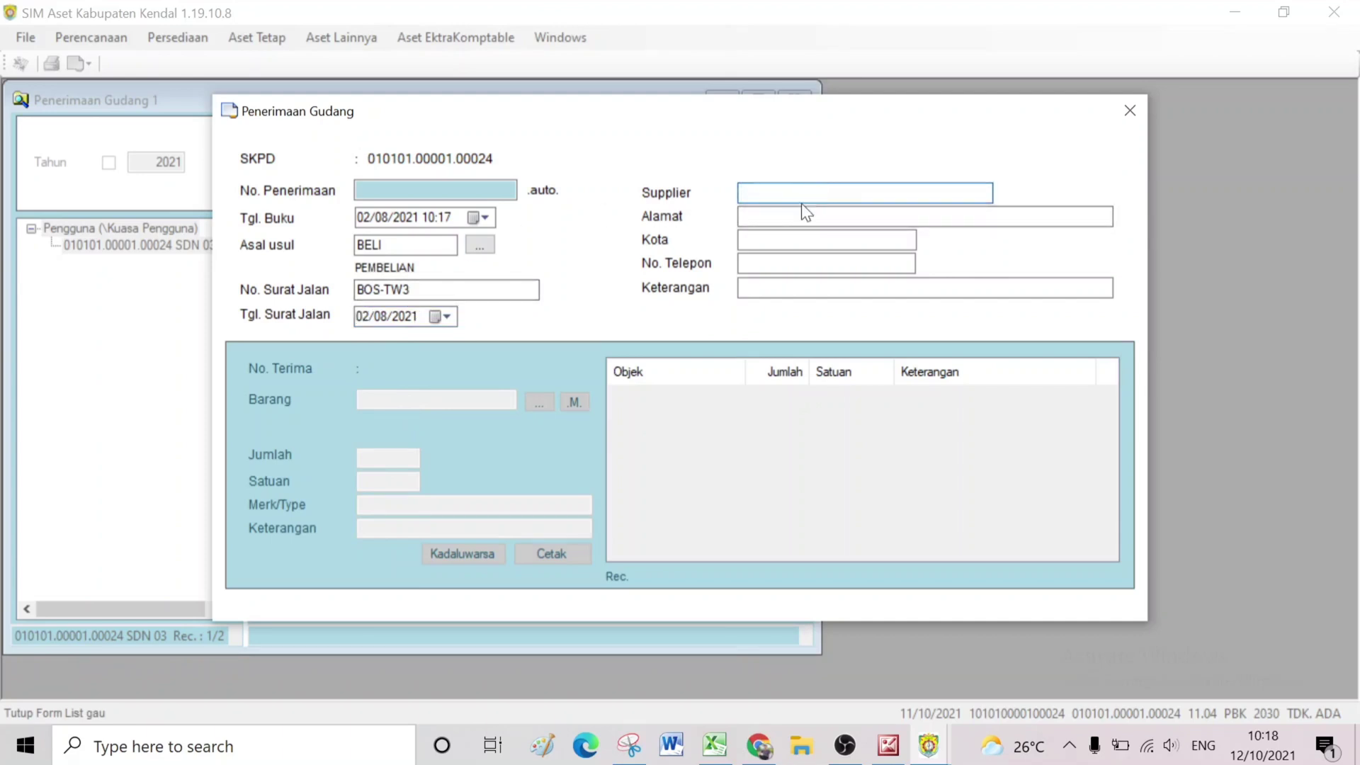
type("APOTEK")
left_click(831, 221)
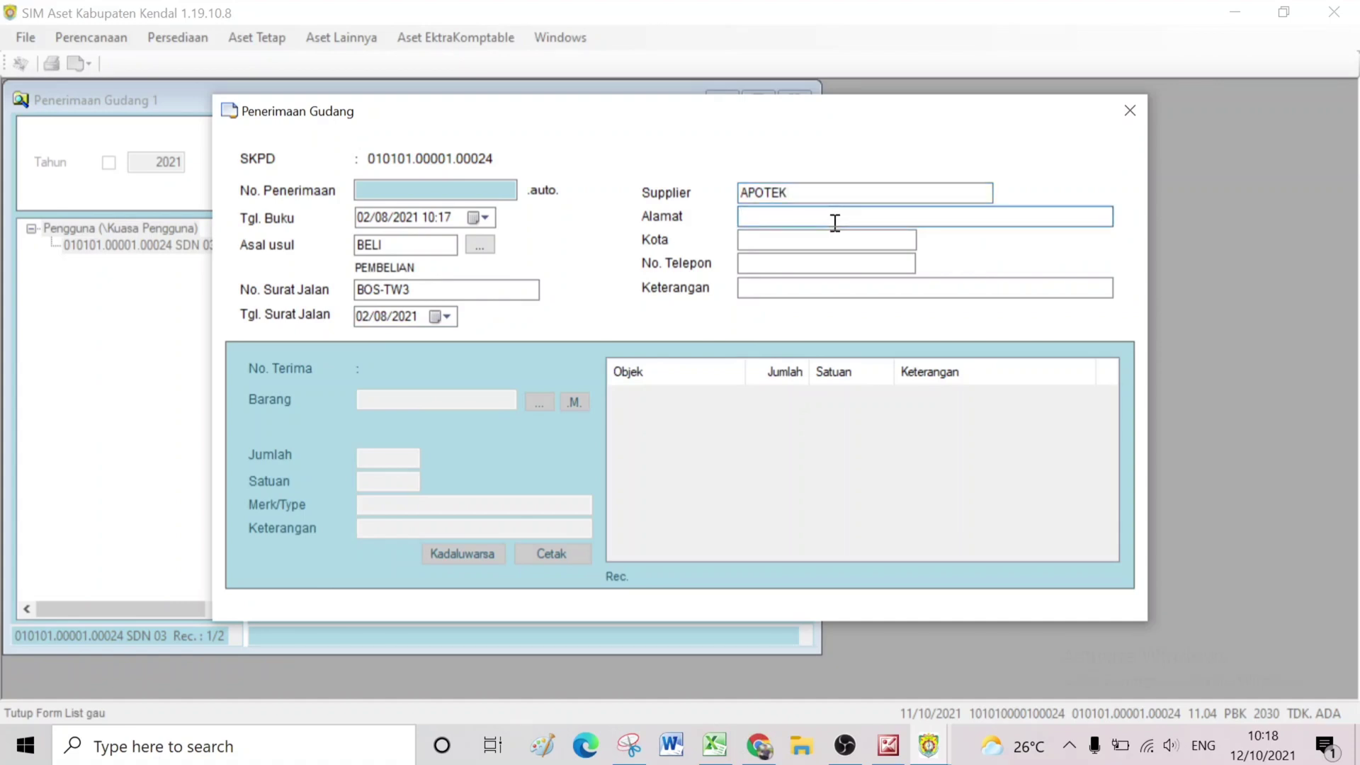
type("SUKOREJO")
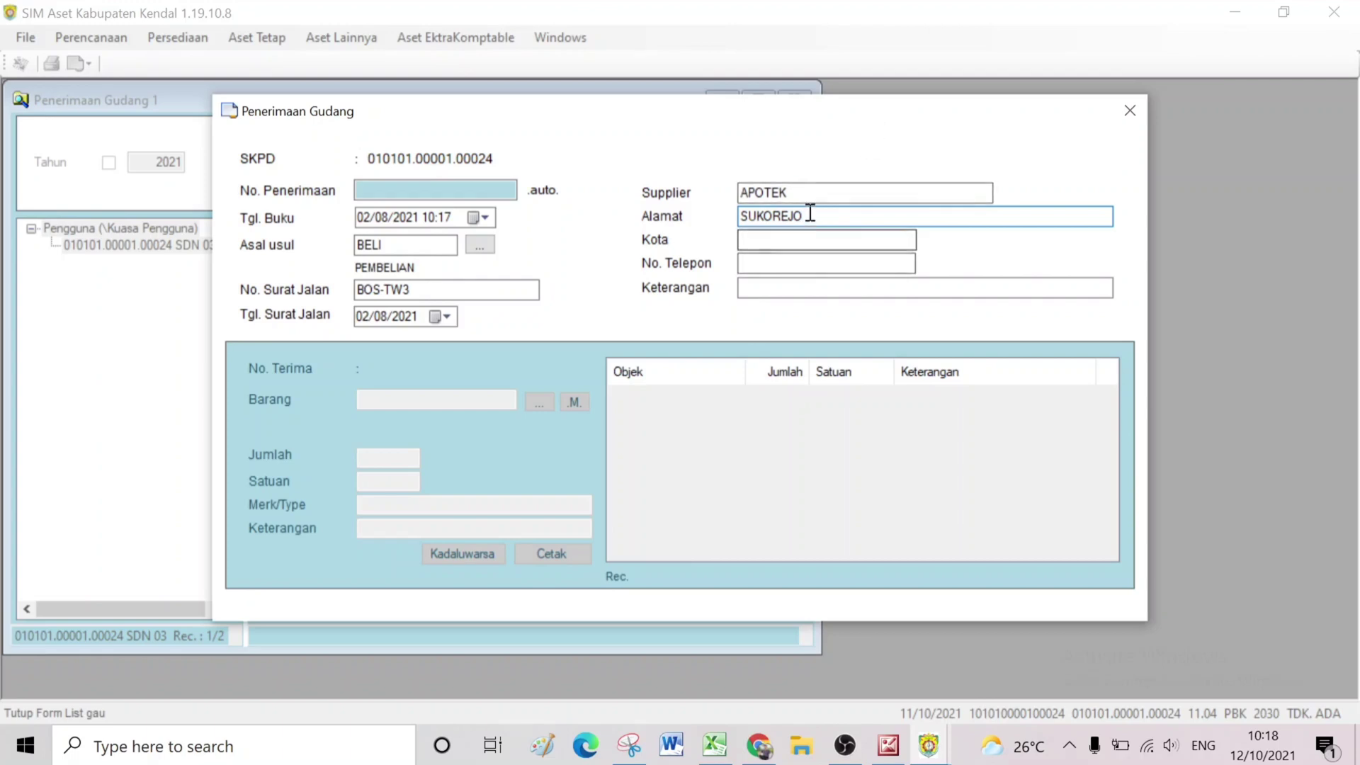
left_click_drag(807, 216, 698, 219)
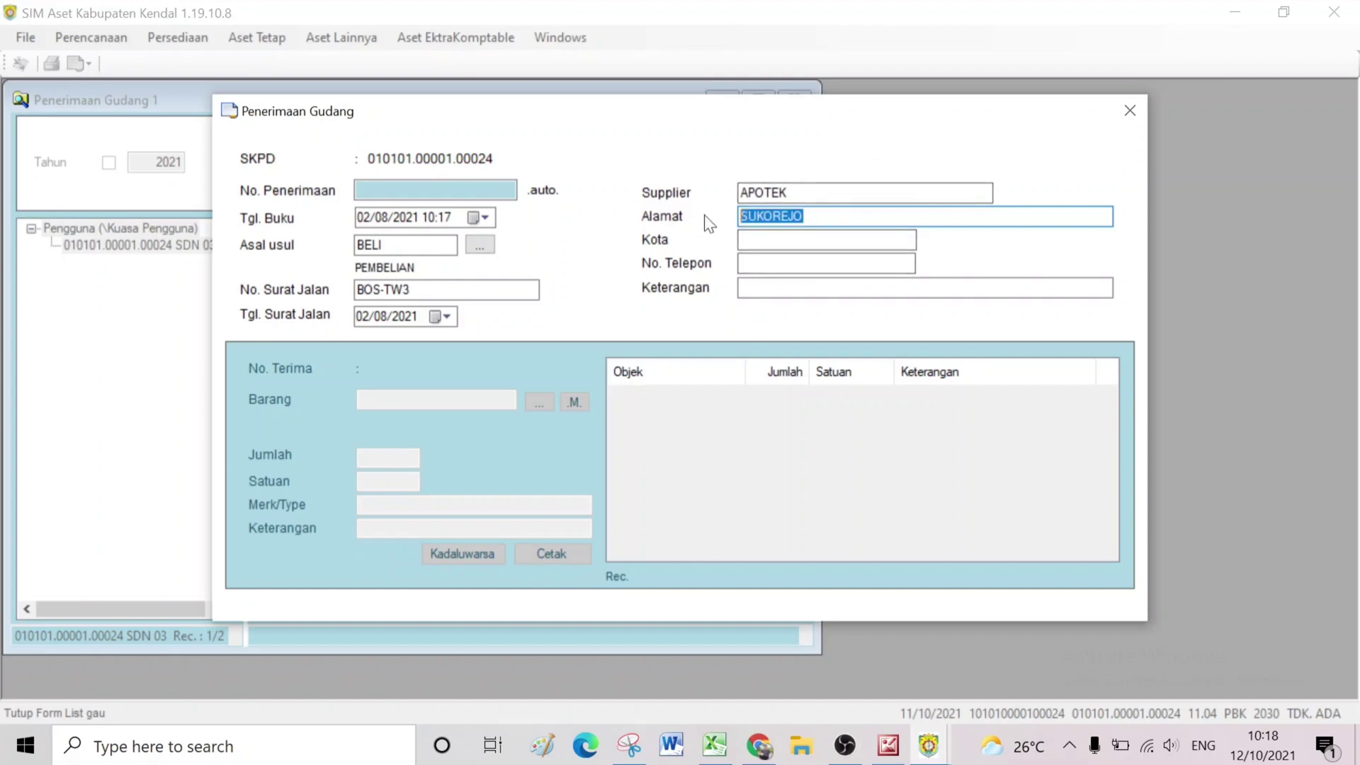
type("PLANTUNGAN")
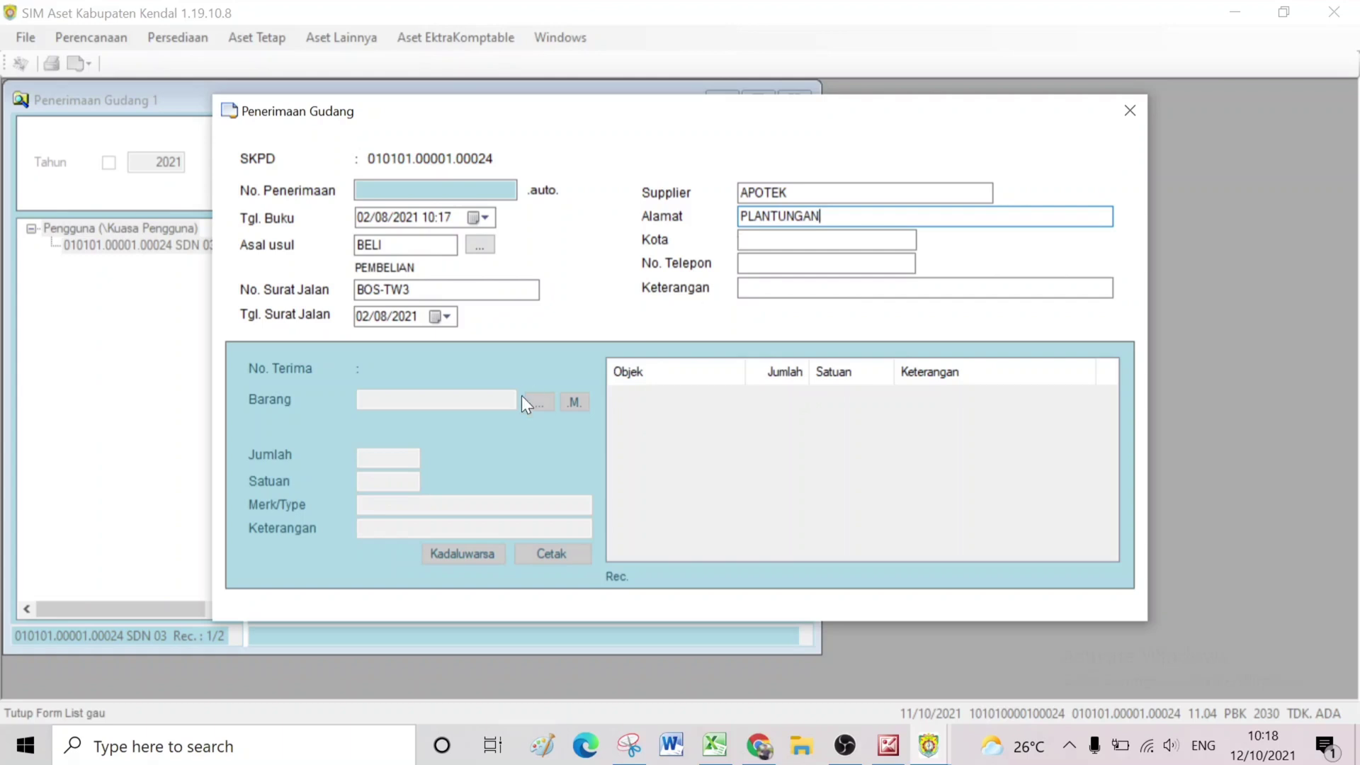
key("Tab")
key("Tab")
key("Tab")
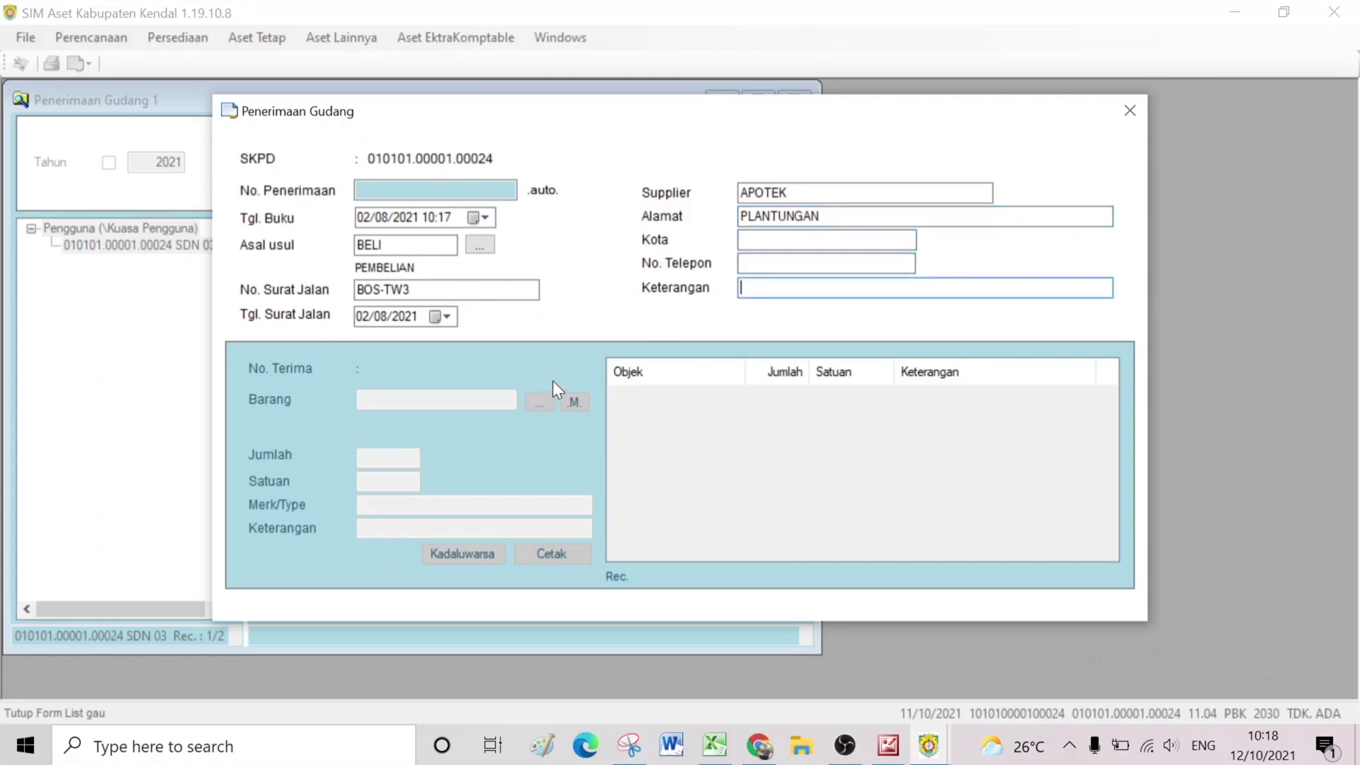
key("Return")
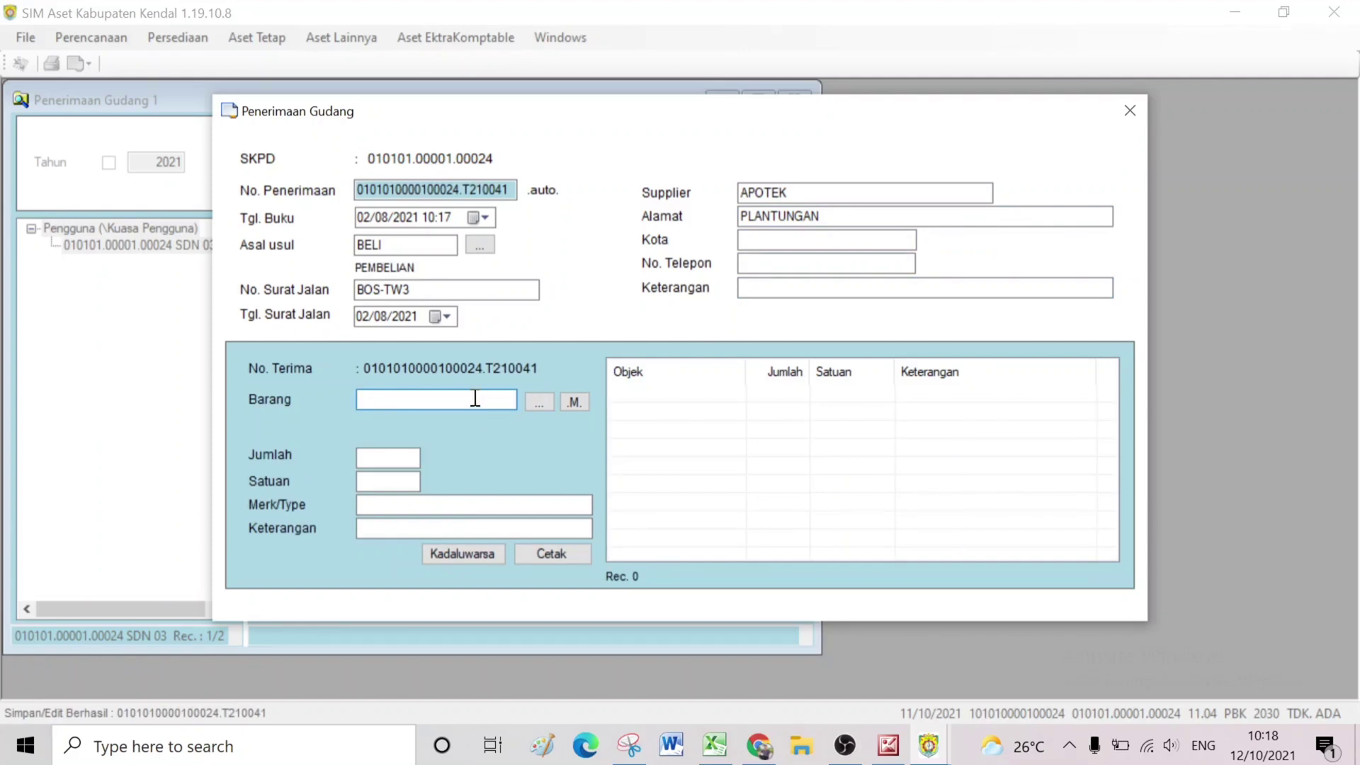
type("BETADIN")
key("Return")
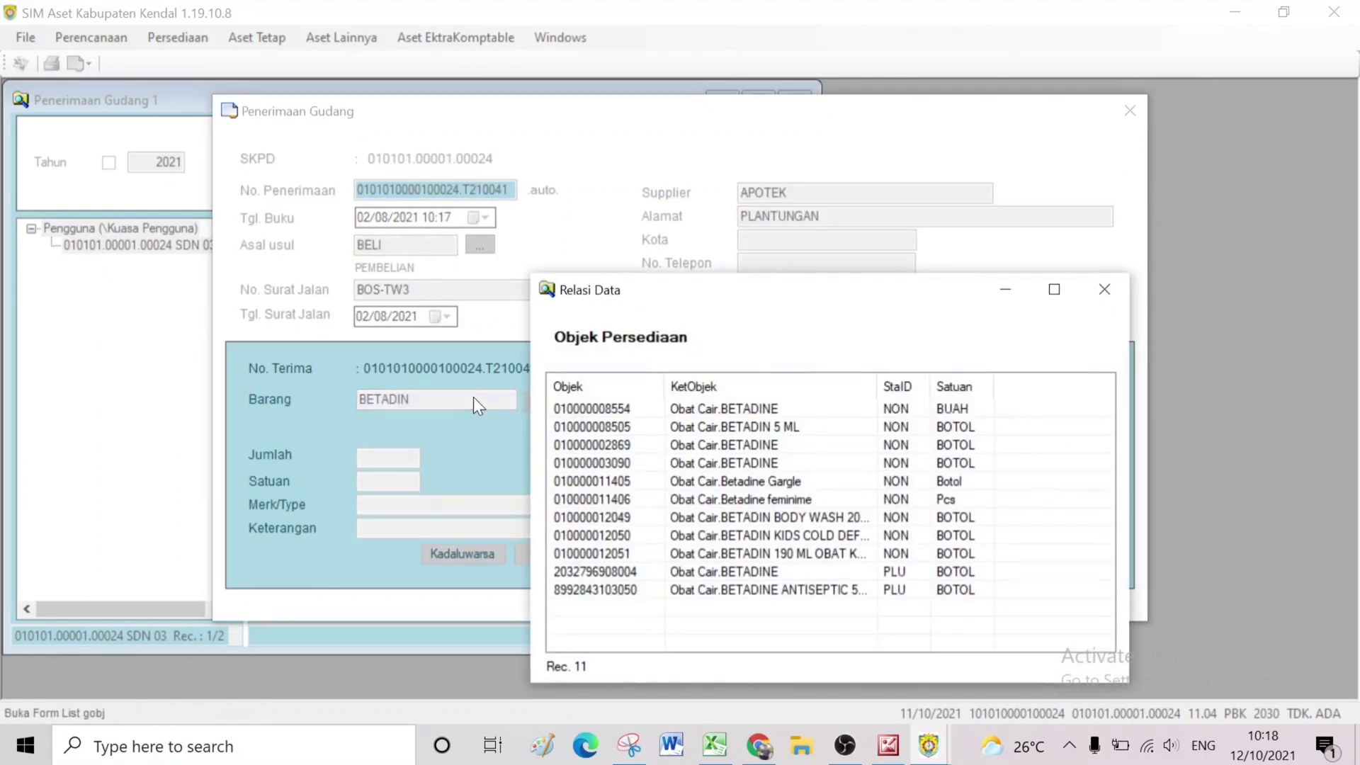
double_click(775, 463)
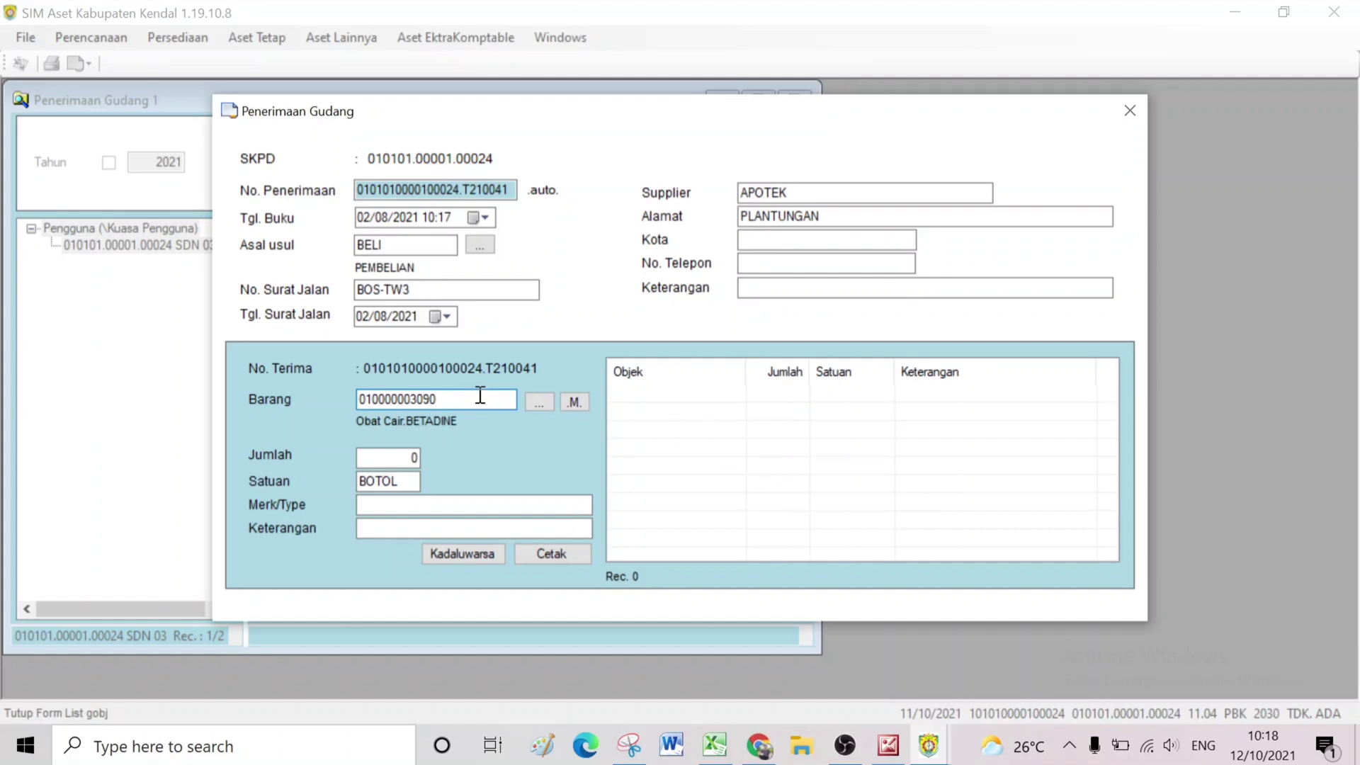
- Set the BETADINE quantity to 1, leave brand and description blank, and save the item to the receipt
left_click(393, 457)
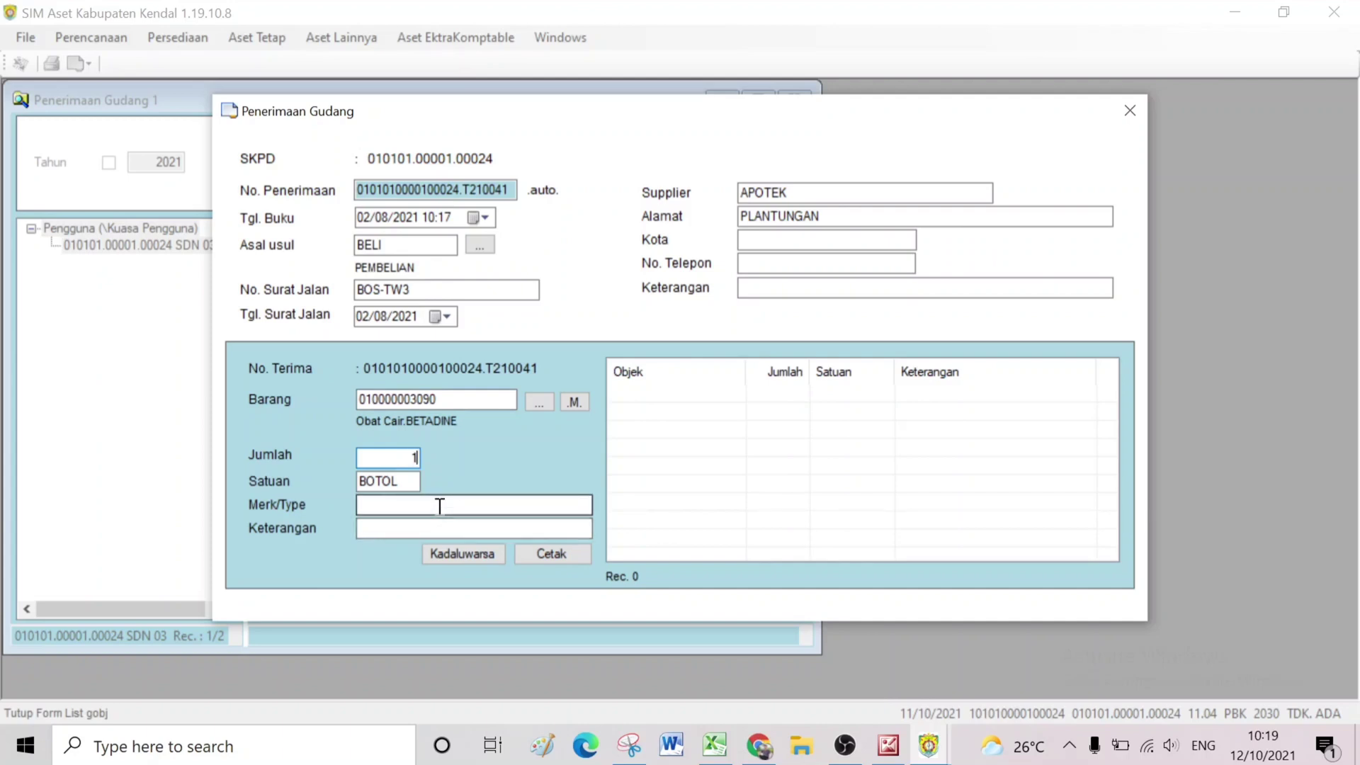
key("Return")
key("Return")
key("Return")
key("Return")
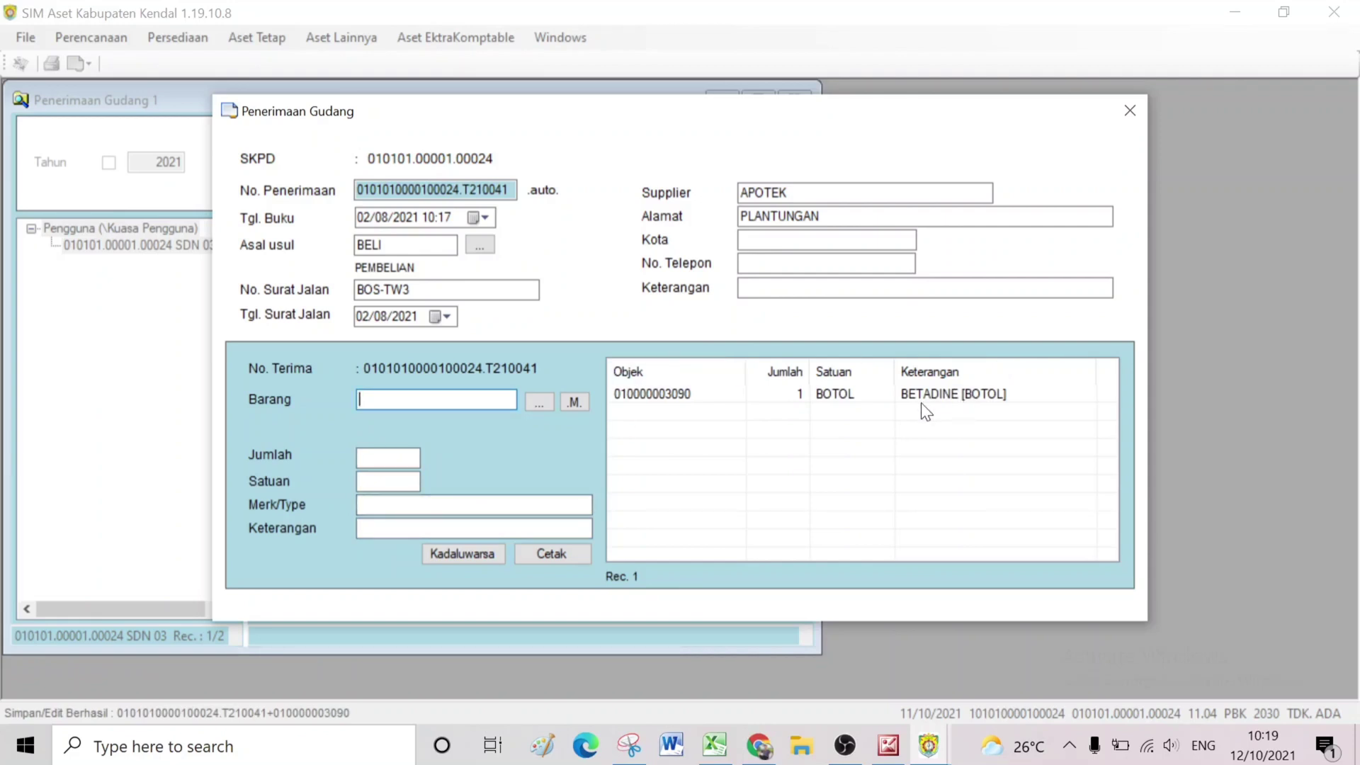
type("PLESTER")
key("Return")
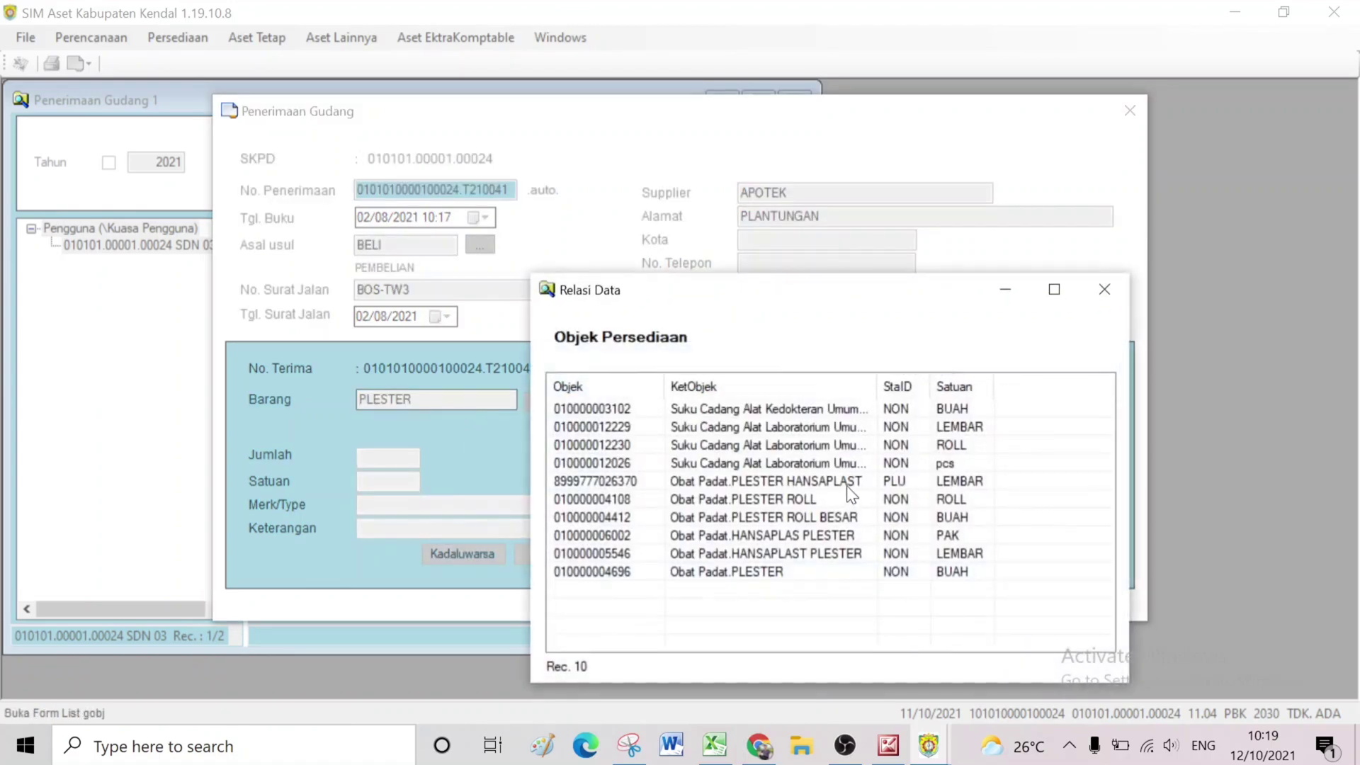
left_click(806, 500)
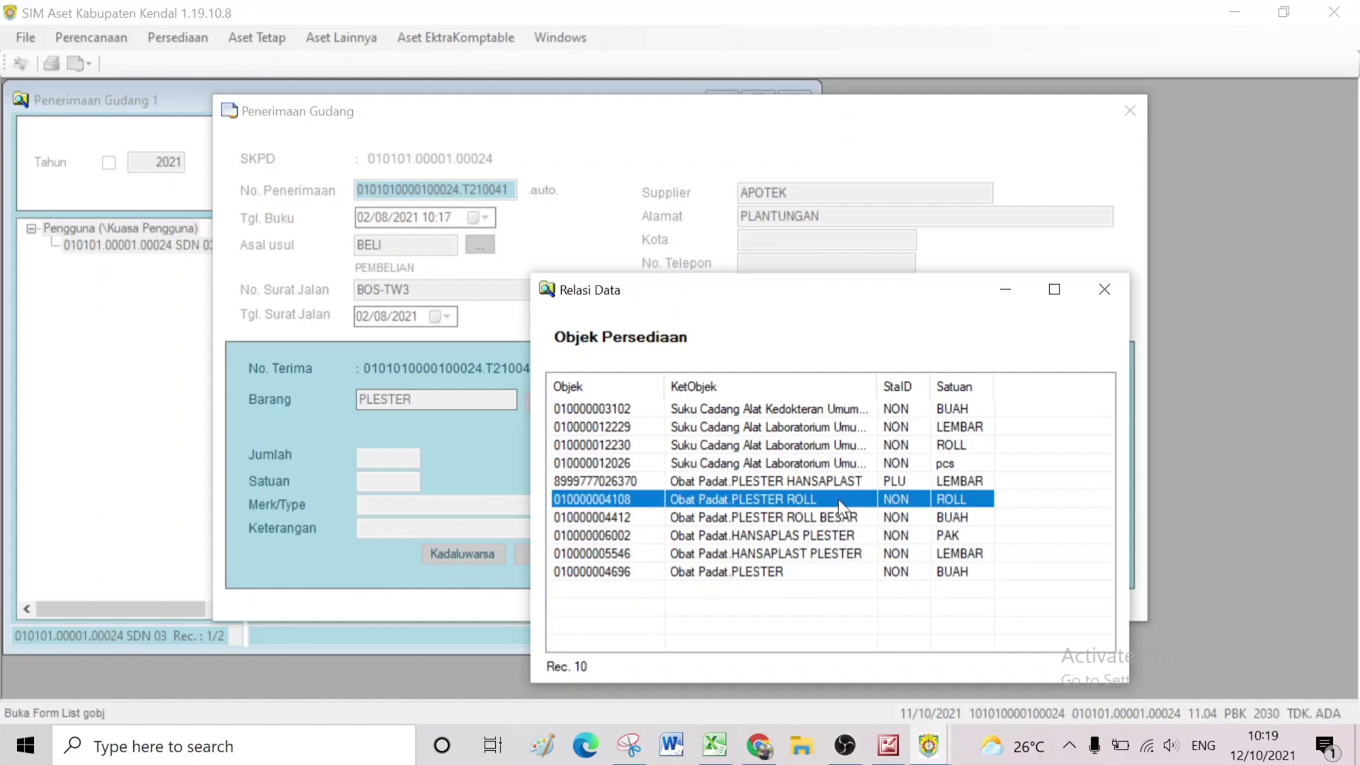
double_click(839, 499)
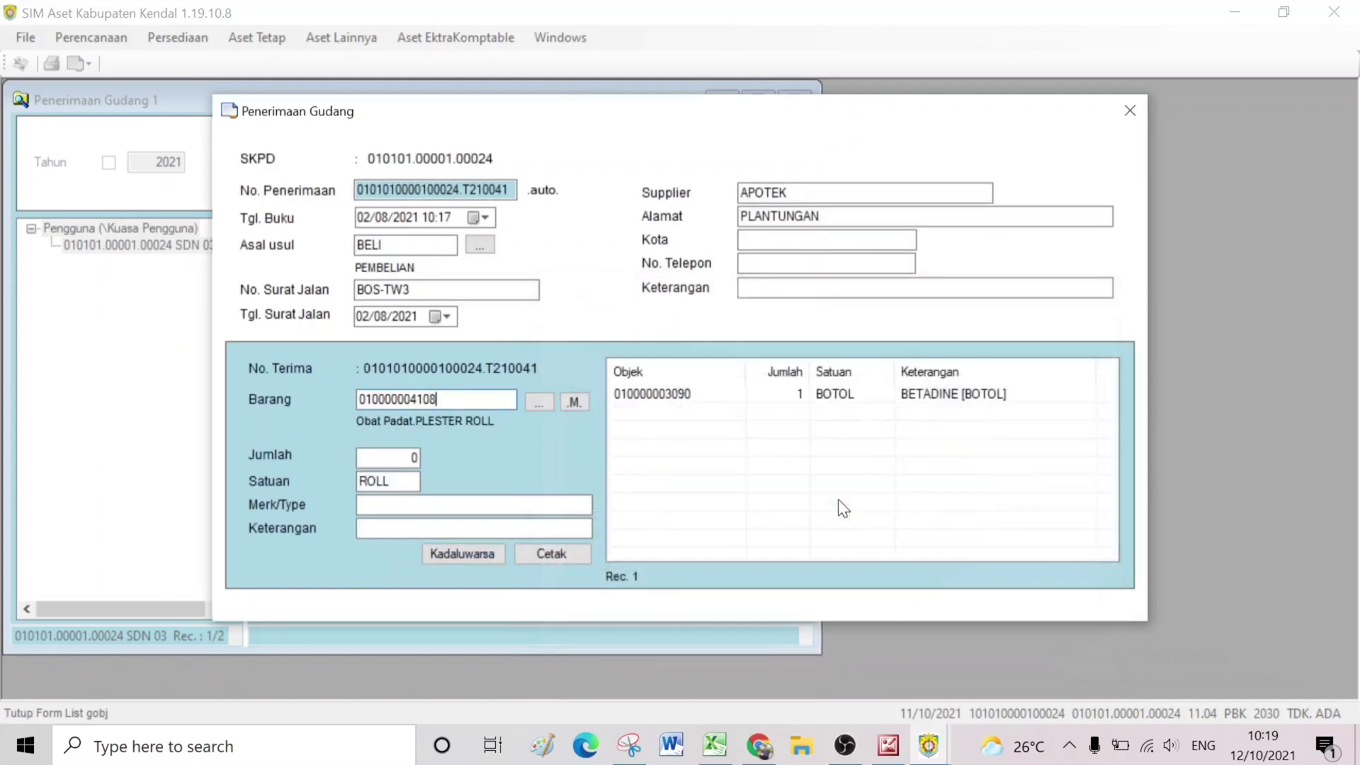
- Set the PLESTER ROLL quantity to 2, leave brand and description blank, and save the item to the receipt
left_click(397, 458)
type("2")
key("Tab")
key("Tab")
key("Tab")
key("Return")
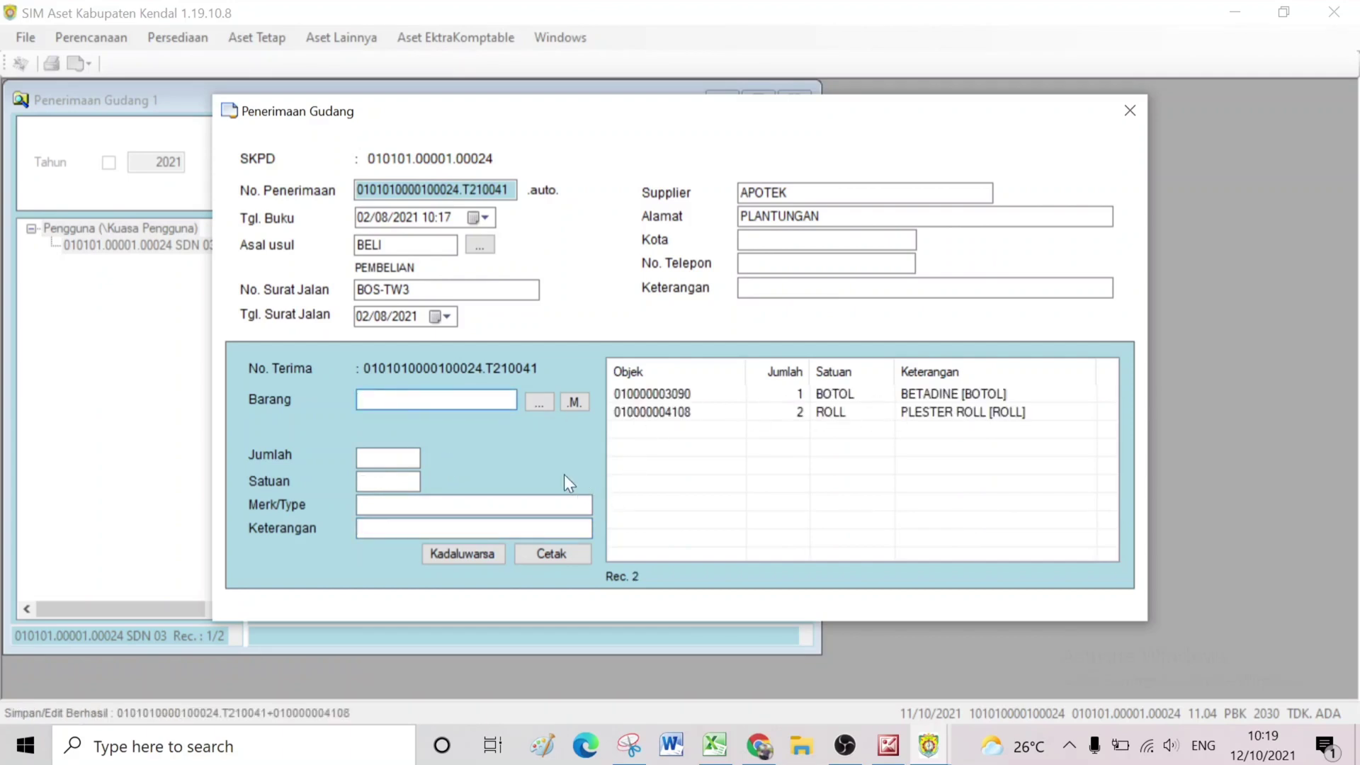
type("PERBAN")
key("Return")
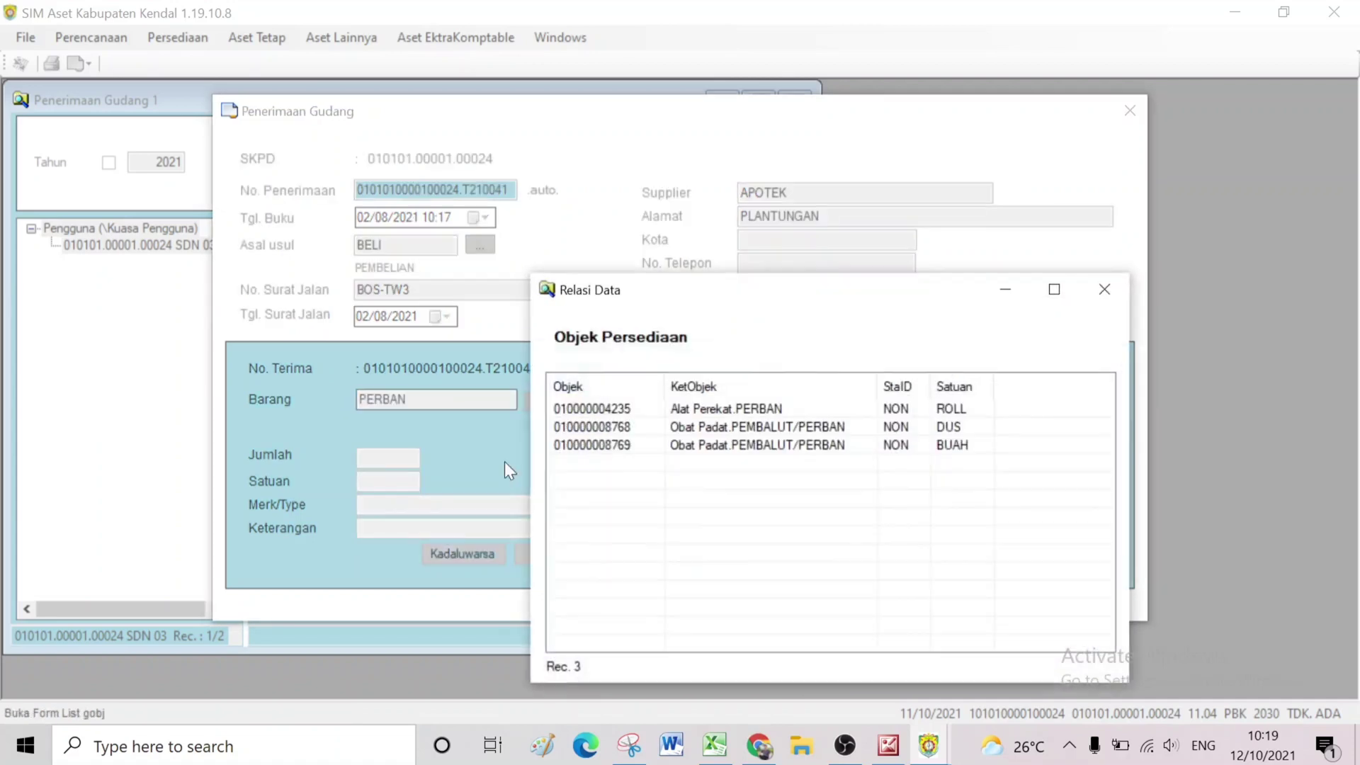
double_click(747, 425)
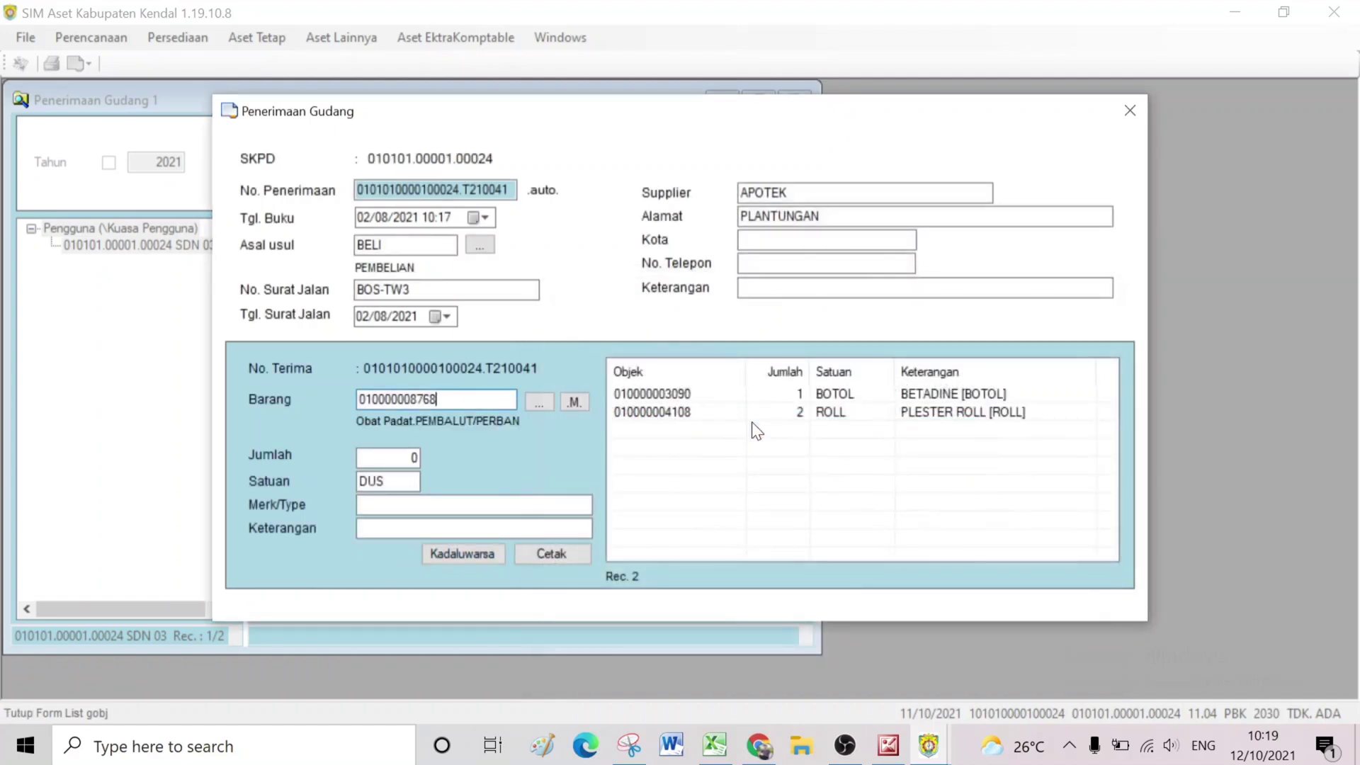
- Set the PEMBALUT/PERBAN quantity to 1, leave brand and description blank, and save the item to the receipt
left_click(365, 457)
key("Tab")
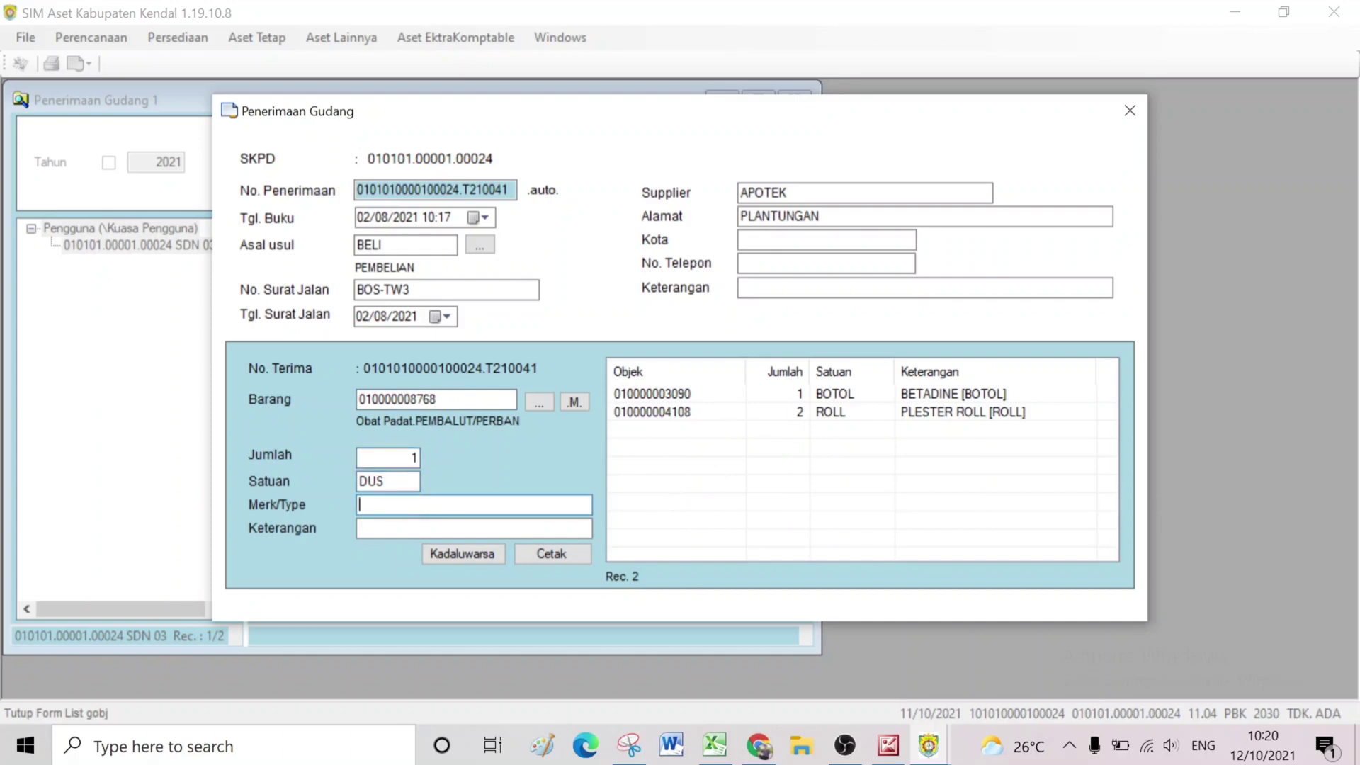
key("Tab")
key("Return")
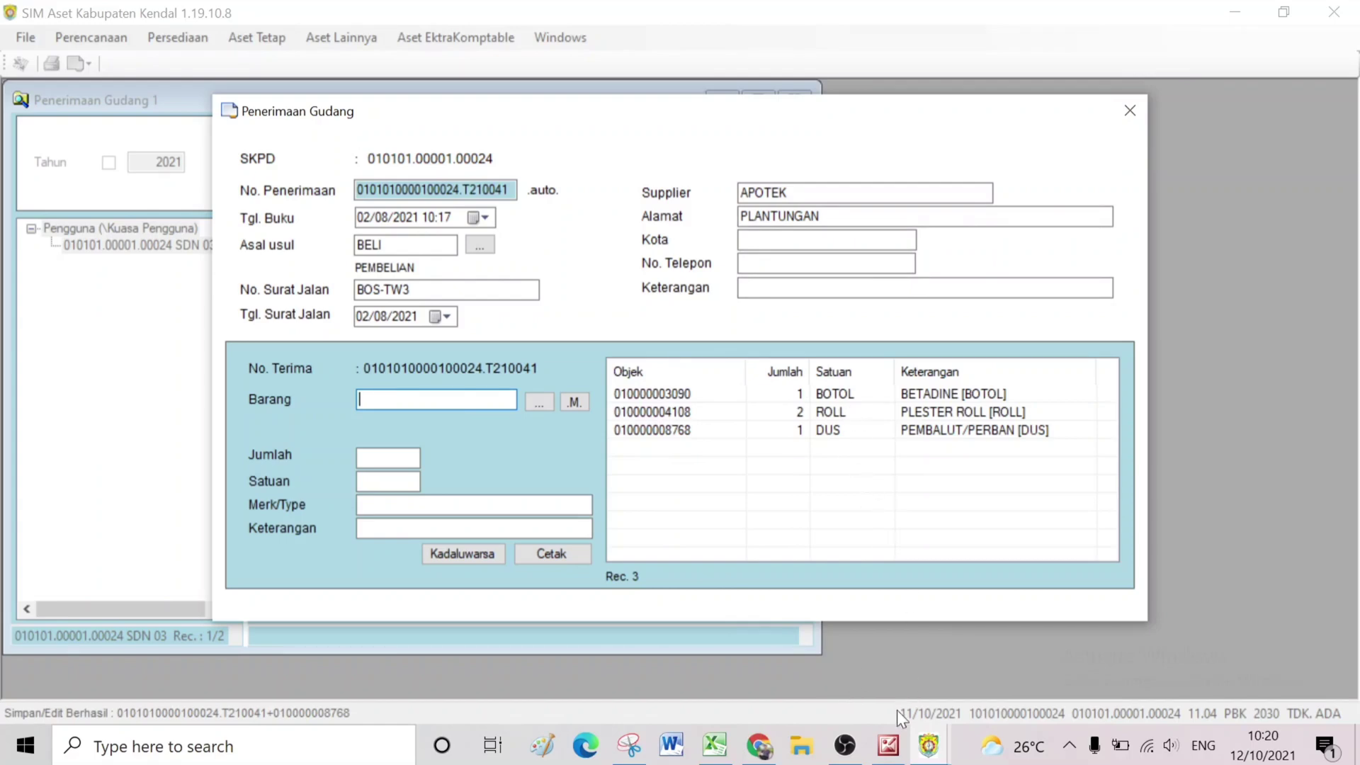
- Check the Nota Apotek image against the received items and close the receipt form and the Penerimaan Gudang list
left_click(889, 747)
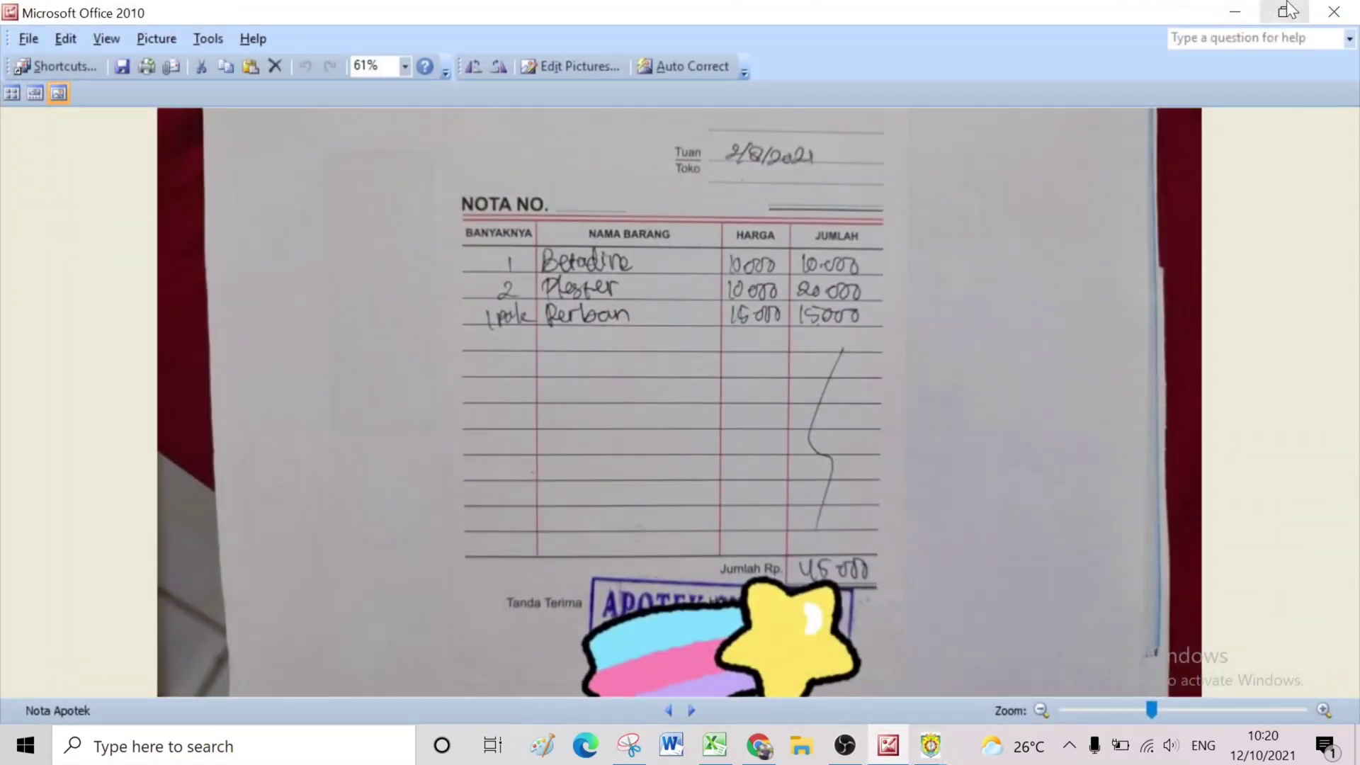
left_click(1234, 9)
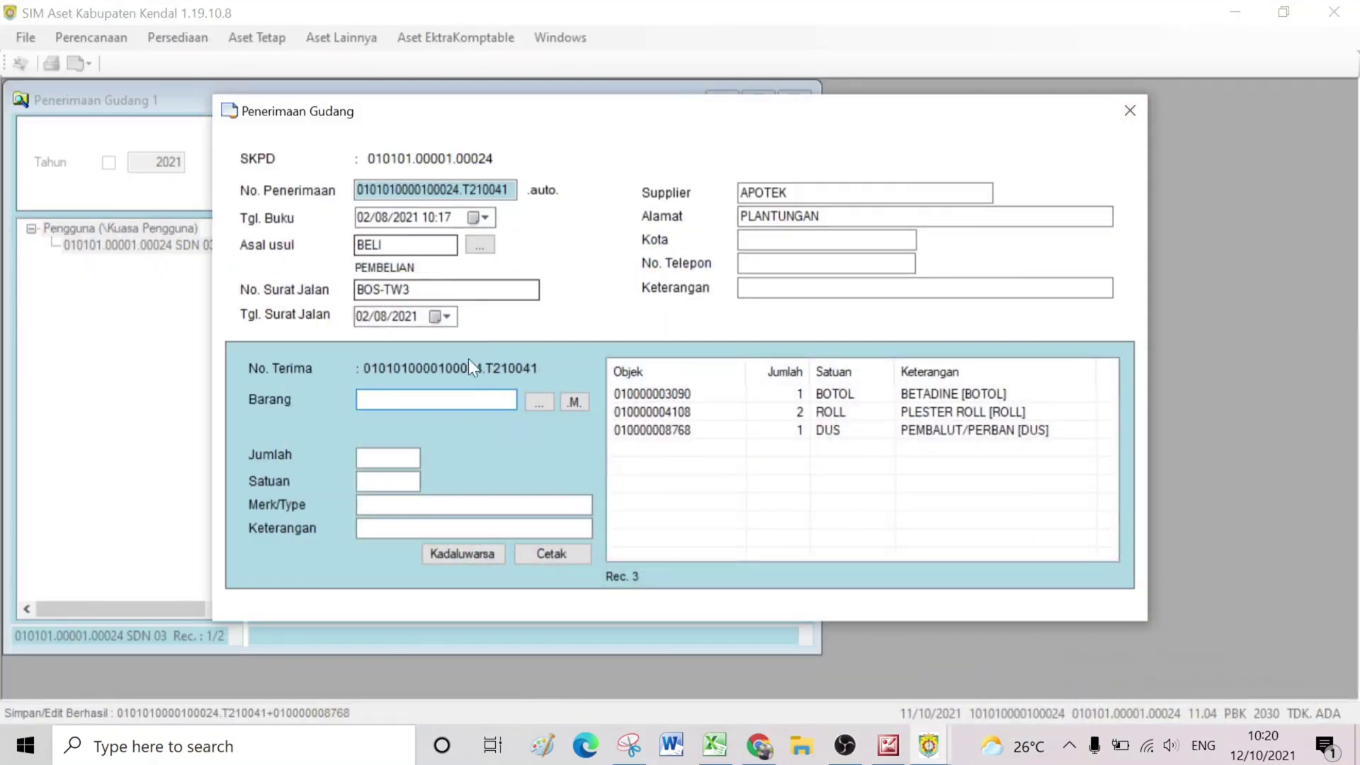
left_click(1130, 113)
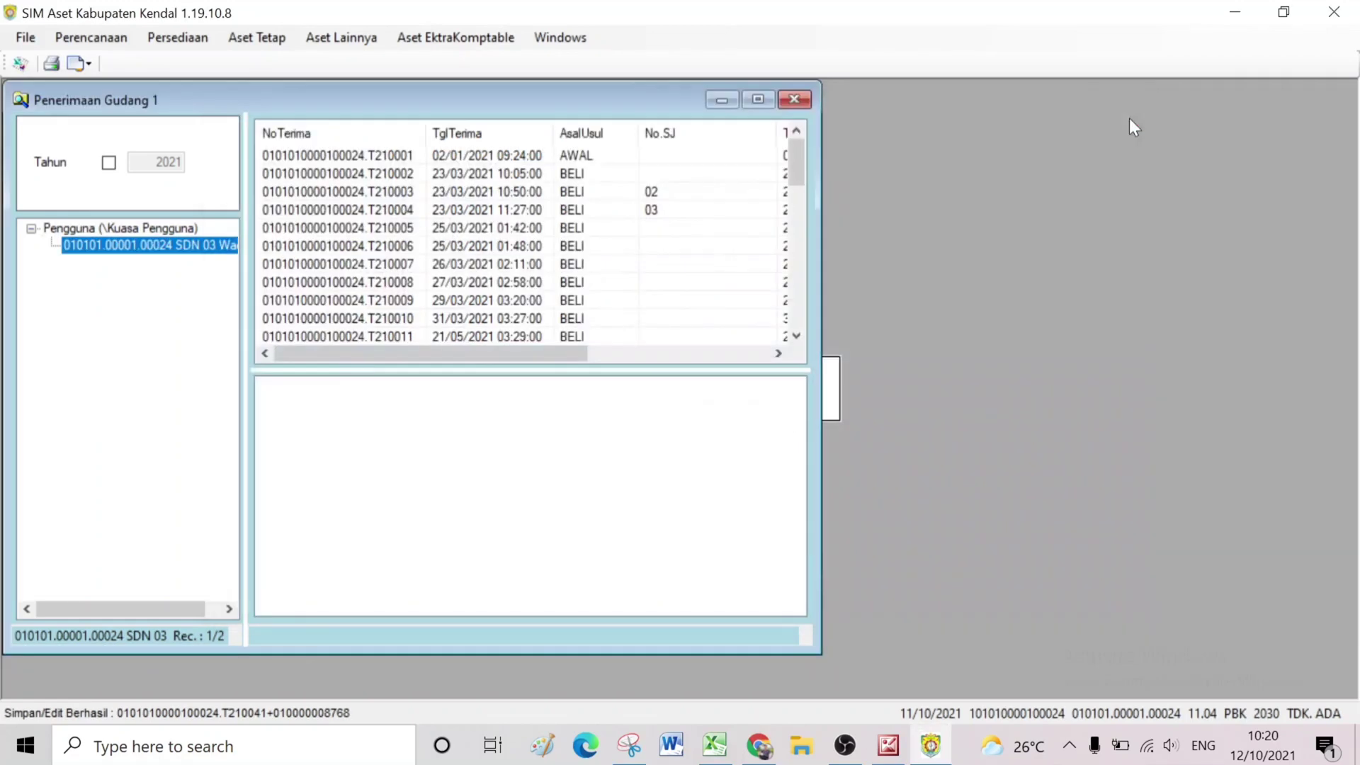
left_click(805, 99)
- Open Perhitungan Harga Perolehan for inventory administration and list the existing records of unit 010101.00001.00024 SDN 03
left_click(208, 40)
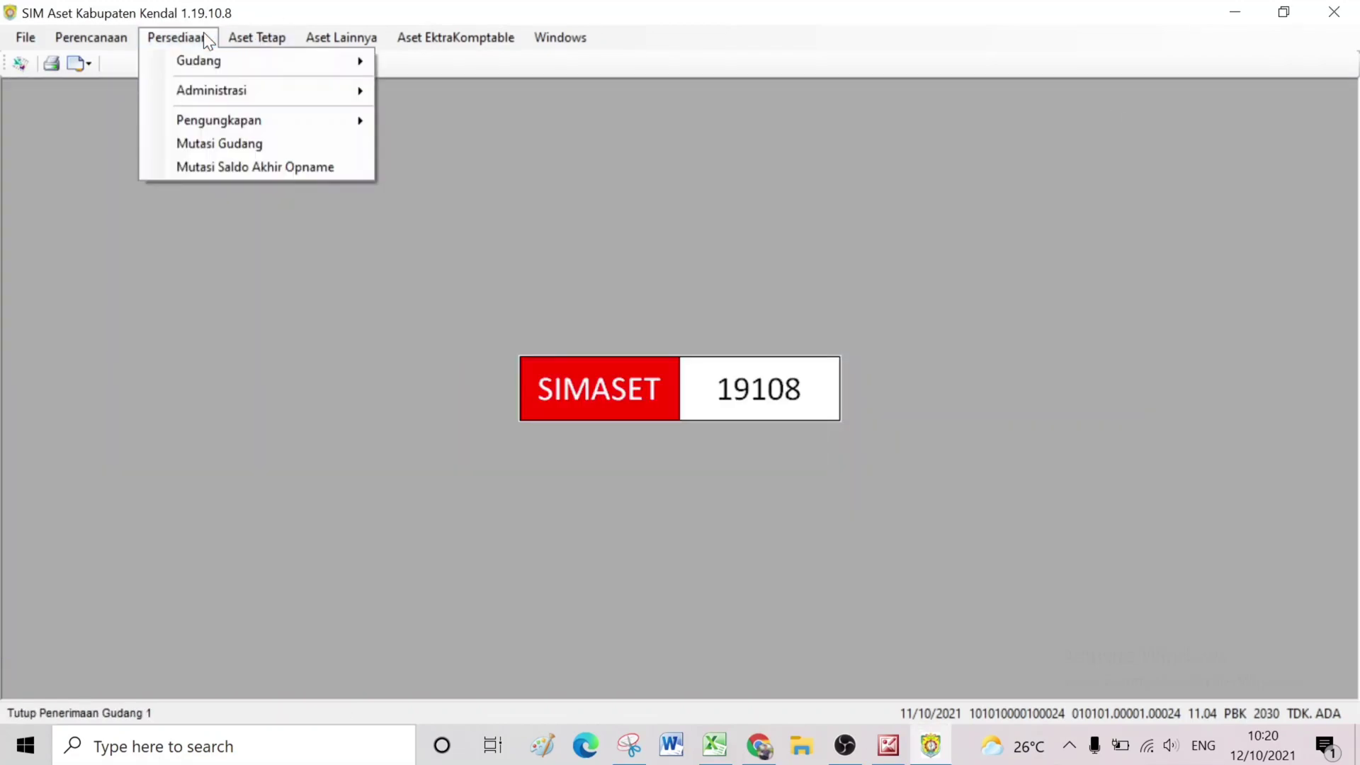
mouse_move(204, 61)
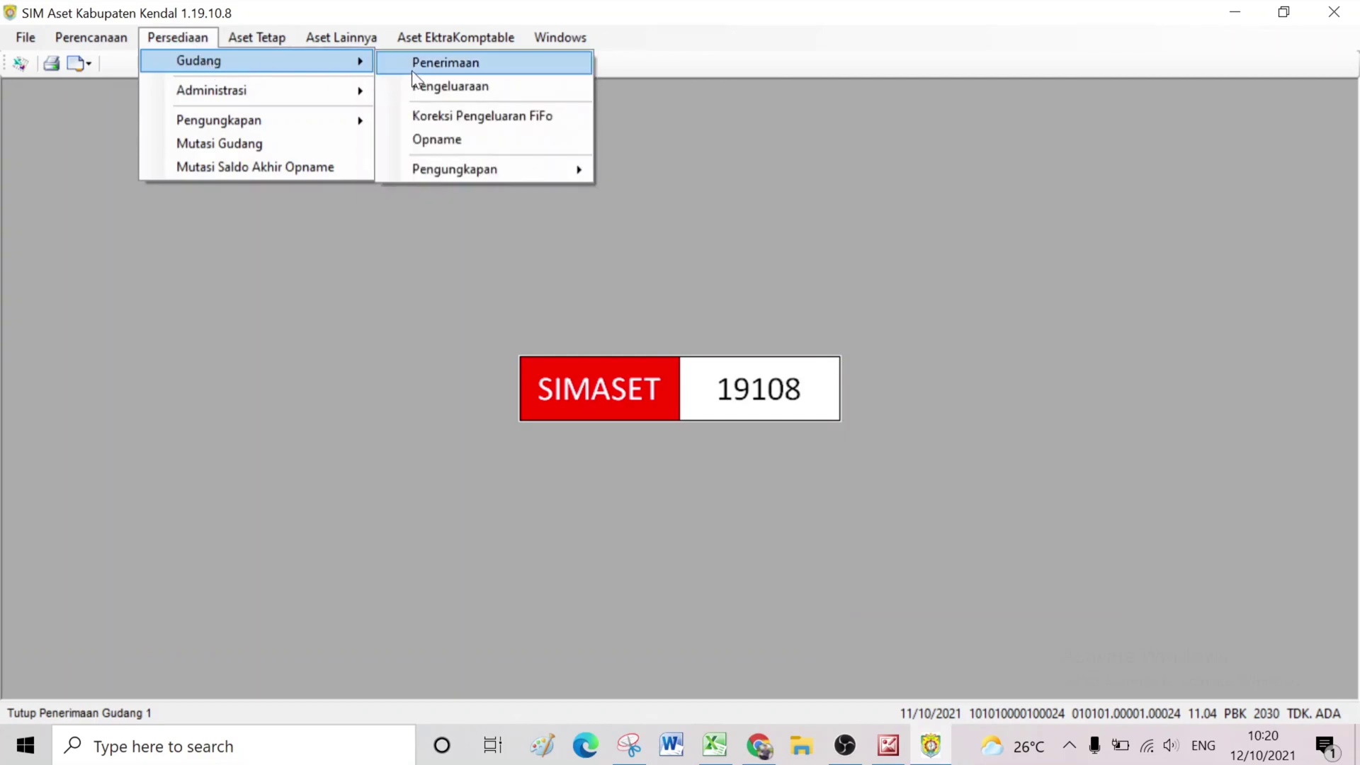
mouse_move(325, 87)
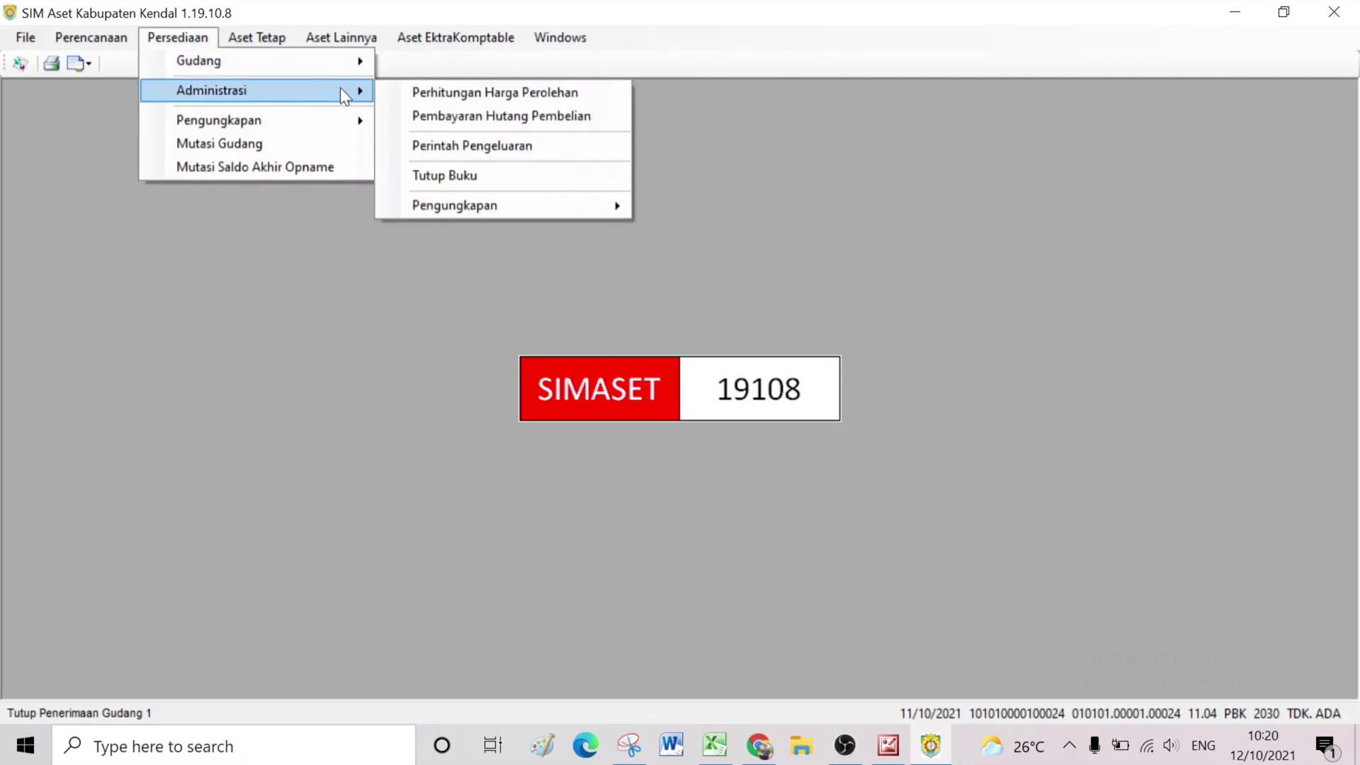
left_click(420, 92)
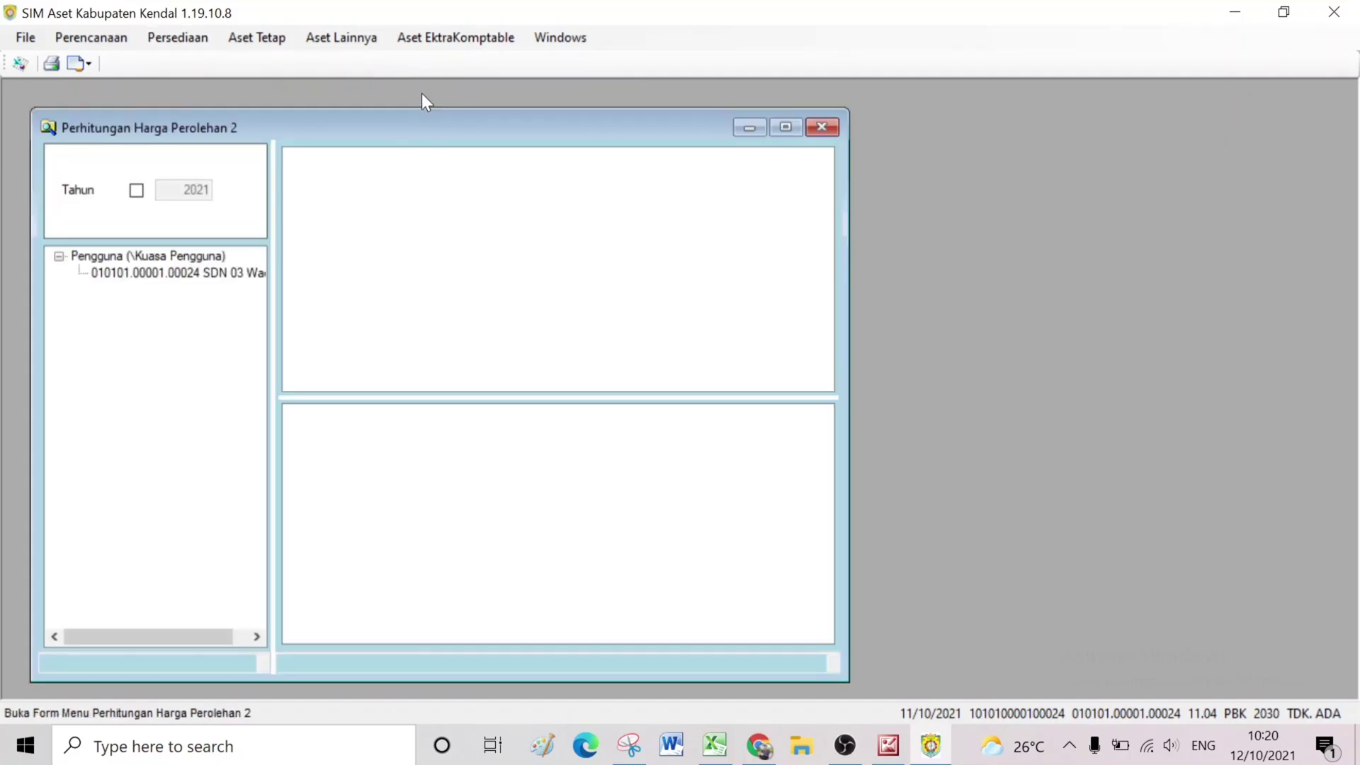
left_click(226, 275)
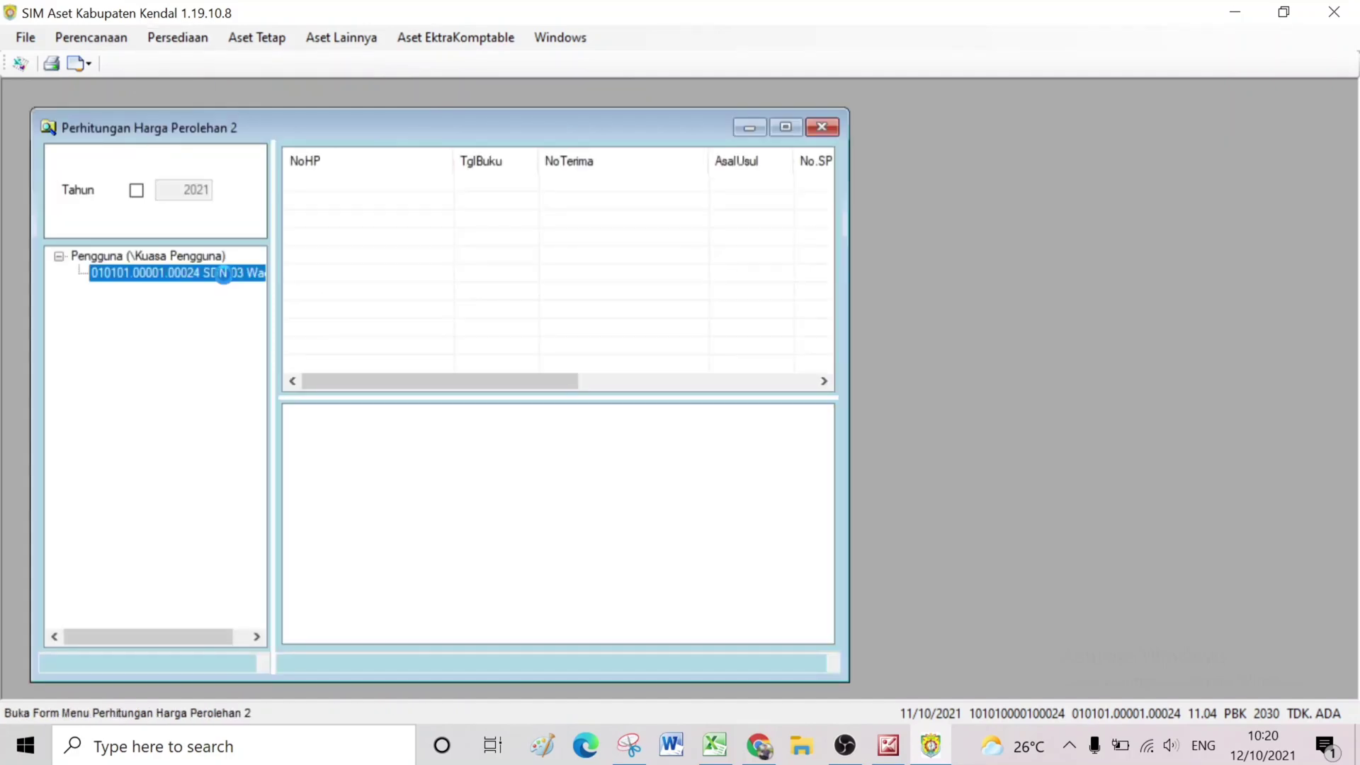
scroll(524, 315, "down", 10)
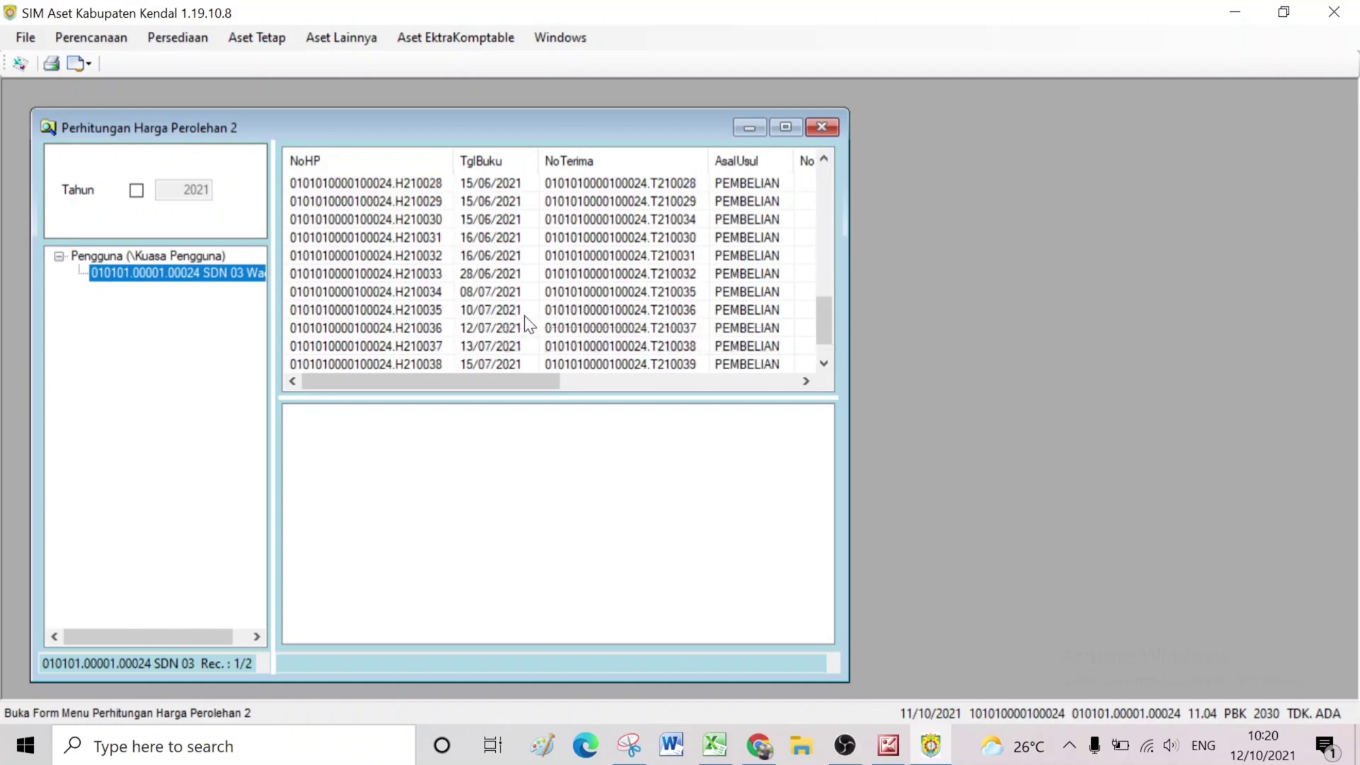
- Open a new Harga Perolehan form for unit 010101.00001.00024 SDN 03
right_click(196, 276)
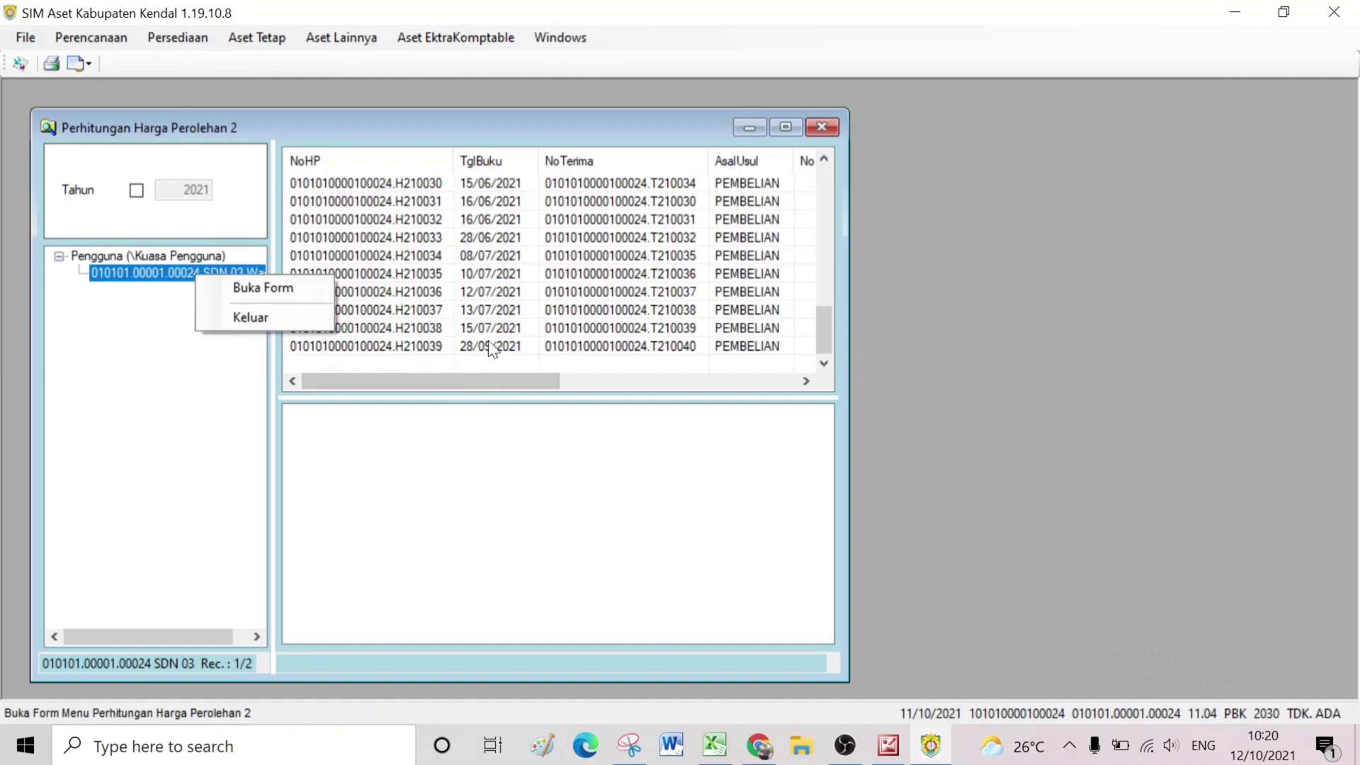
scroll(499, 308, "up", 3)
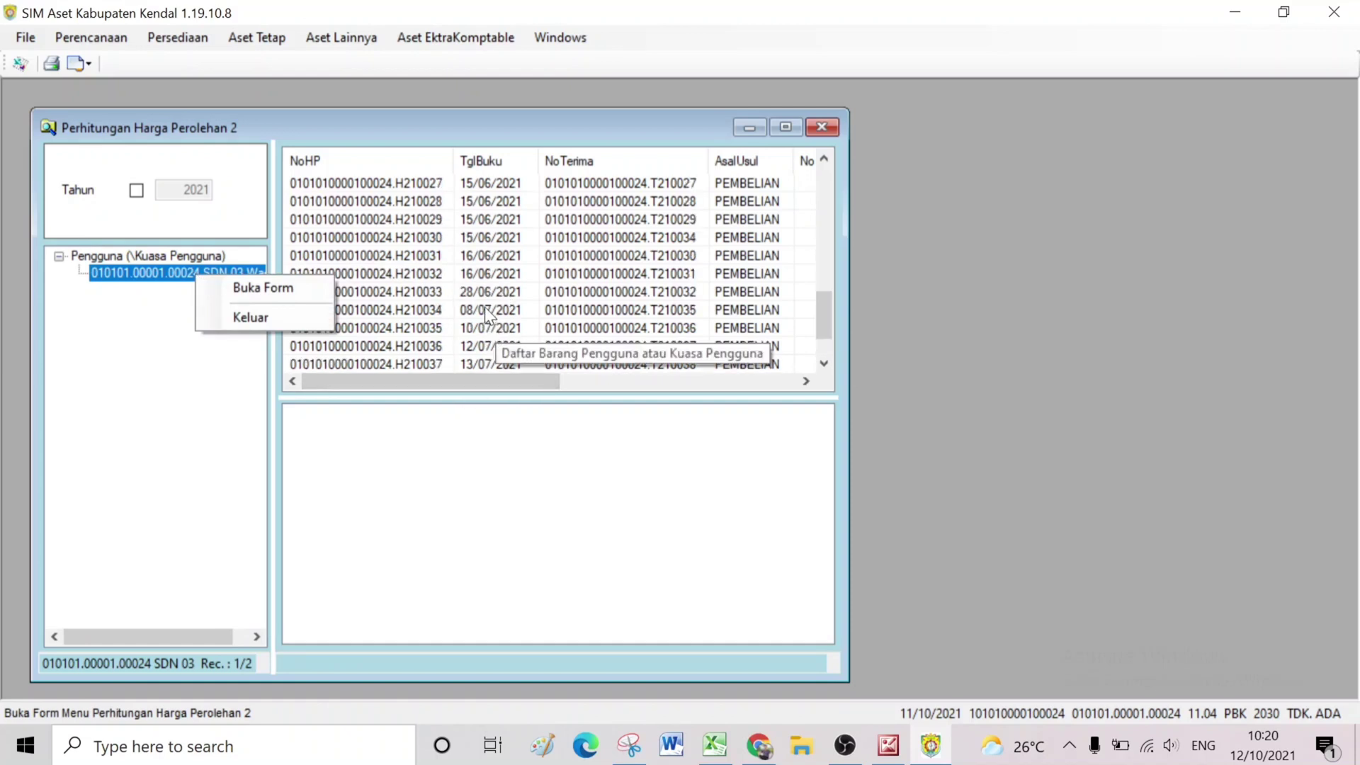
right_click(139, 270)
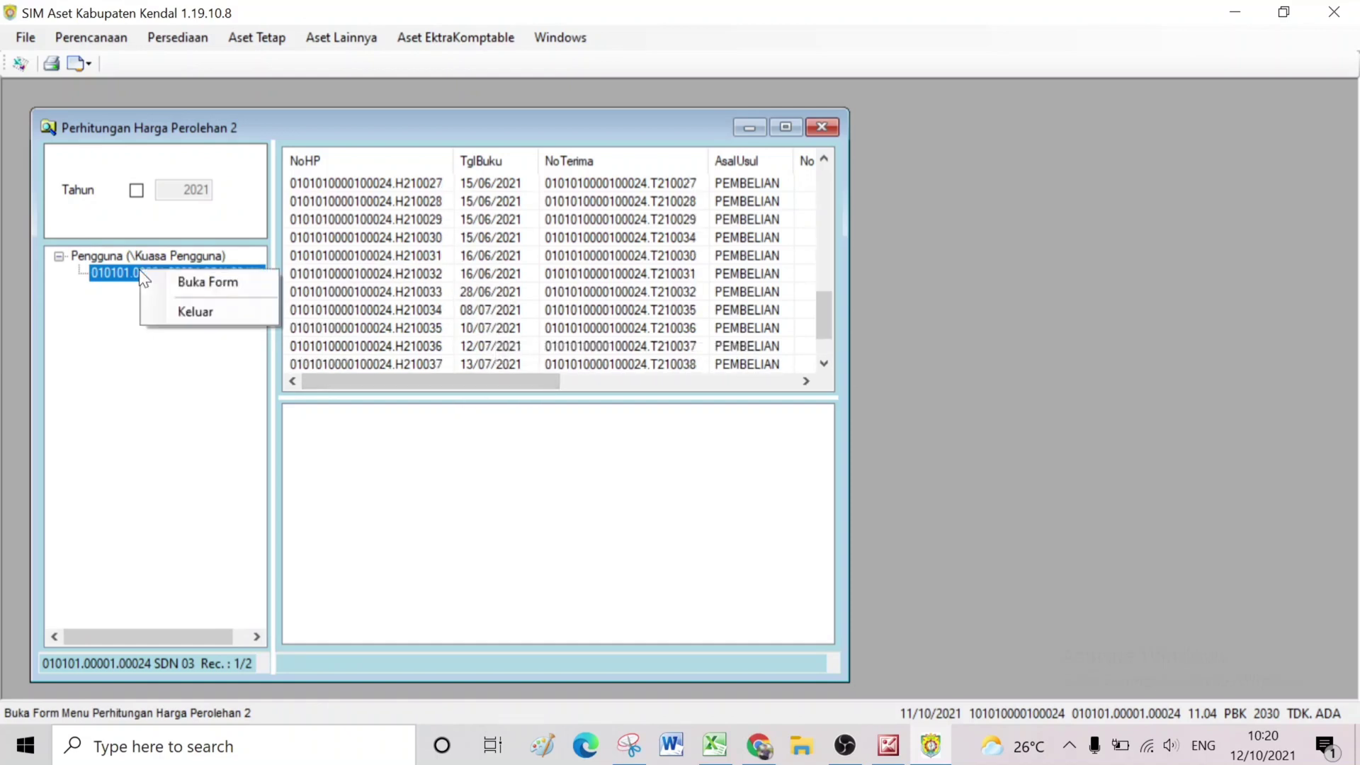
left_click(175, 280)
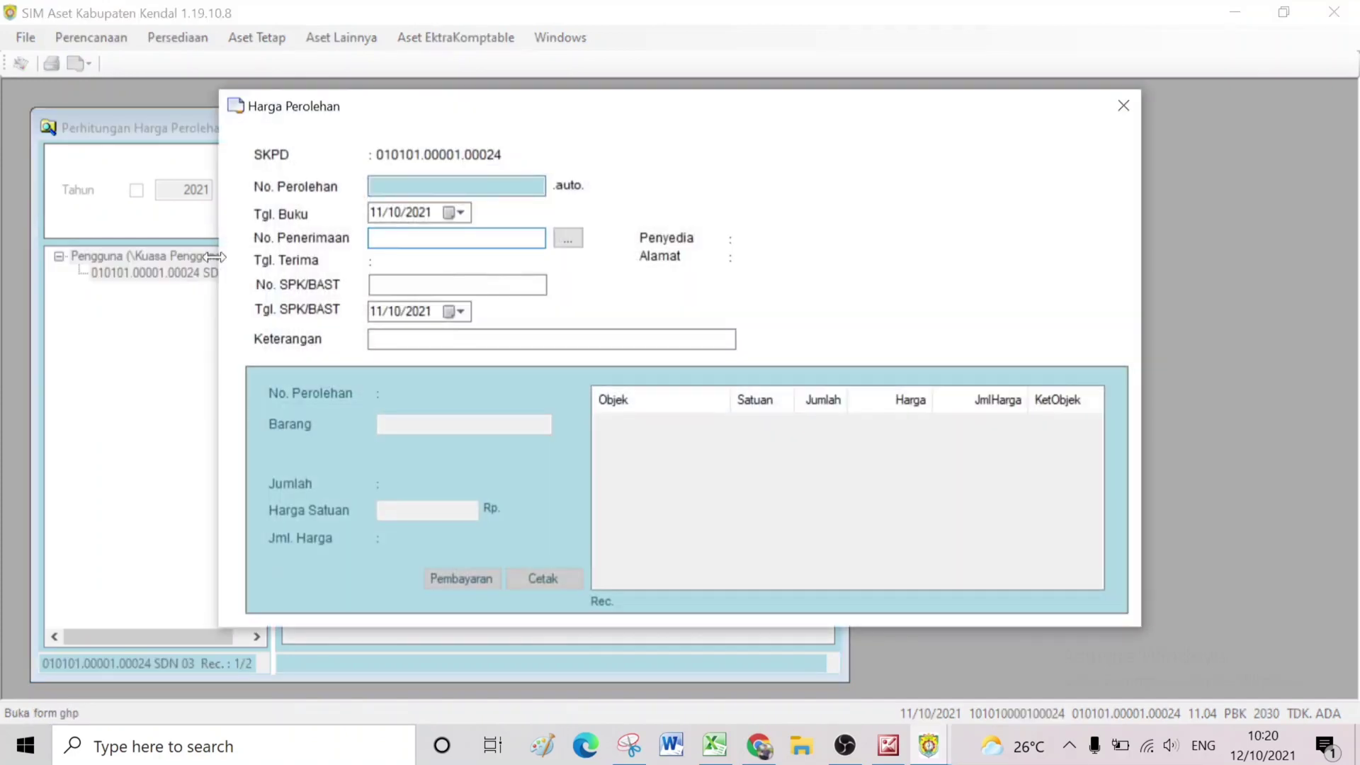
- Set the acquisition book date to 02/08/2021 and link the APOTEK receipt of 02/08/2021 with delivery note BOS-TW3
left_click(453, 213)
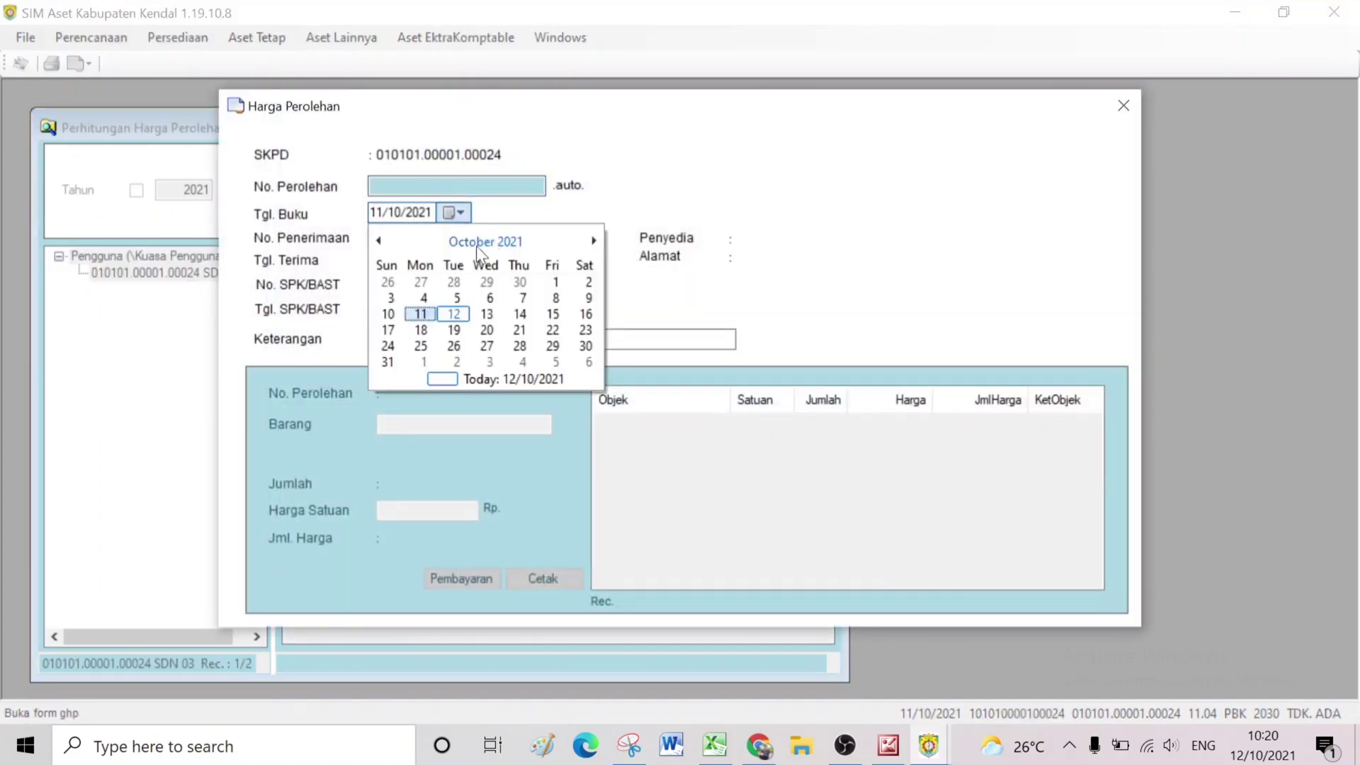
left_click(379, 241)
left_click(378, 240)
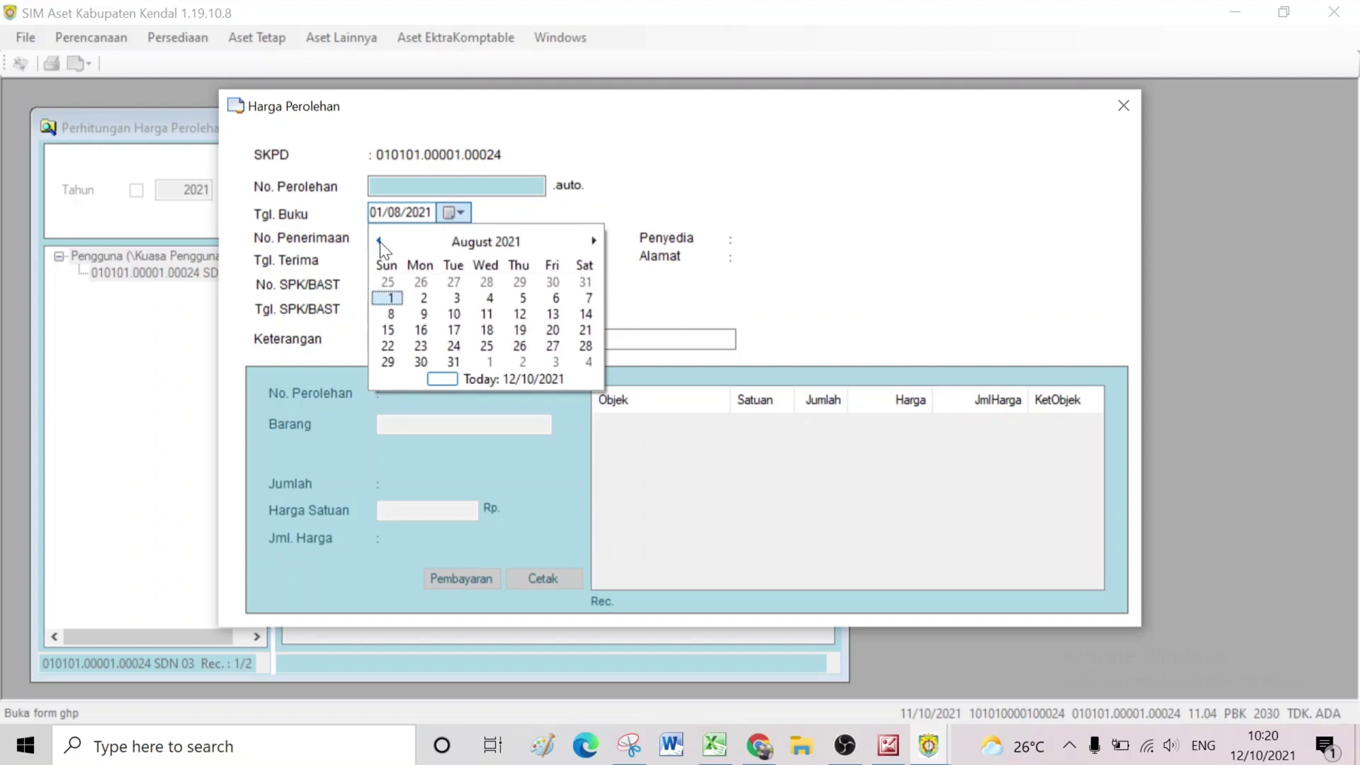
left_click(423, 299)
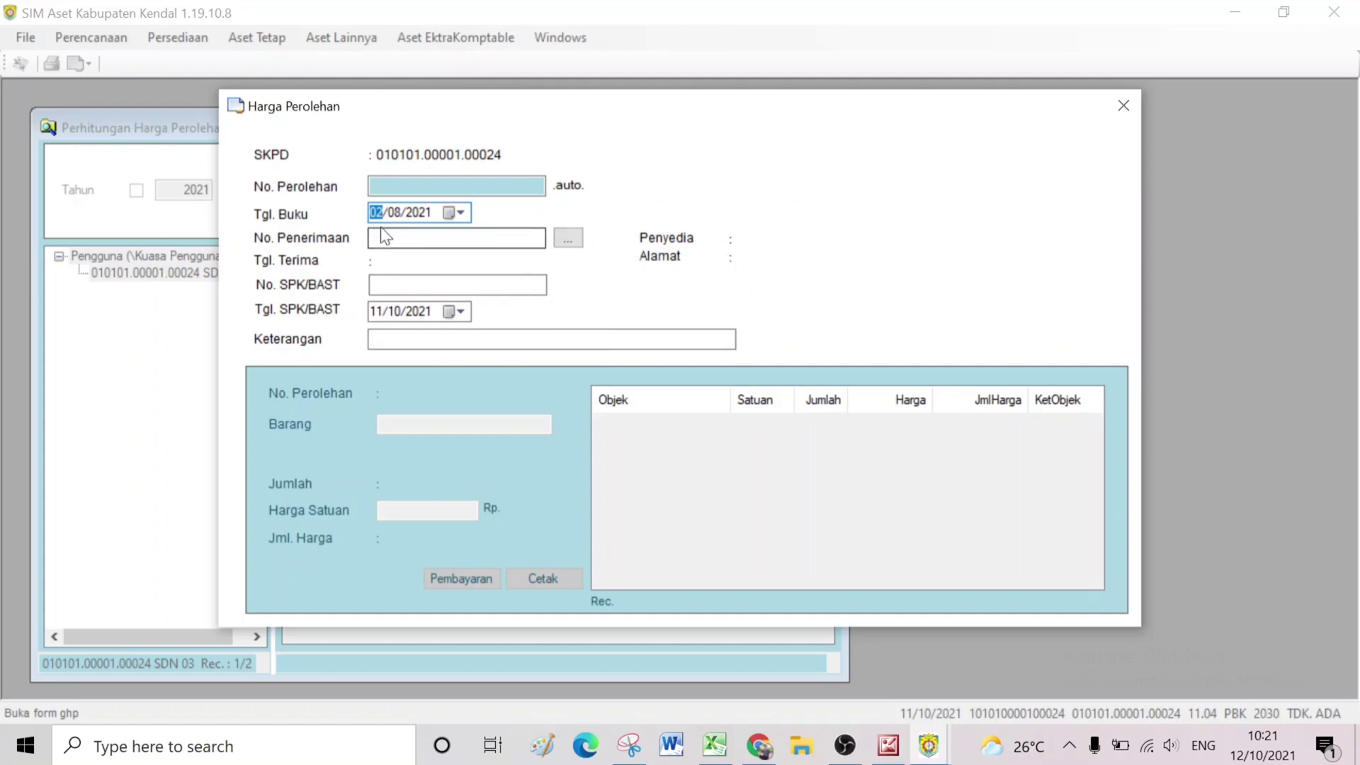
left_click(569, 241)
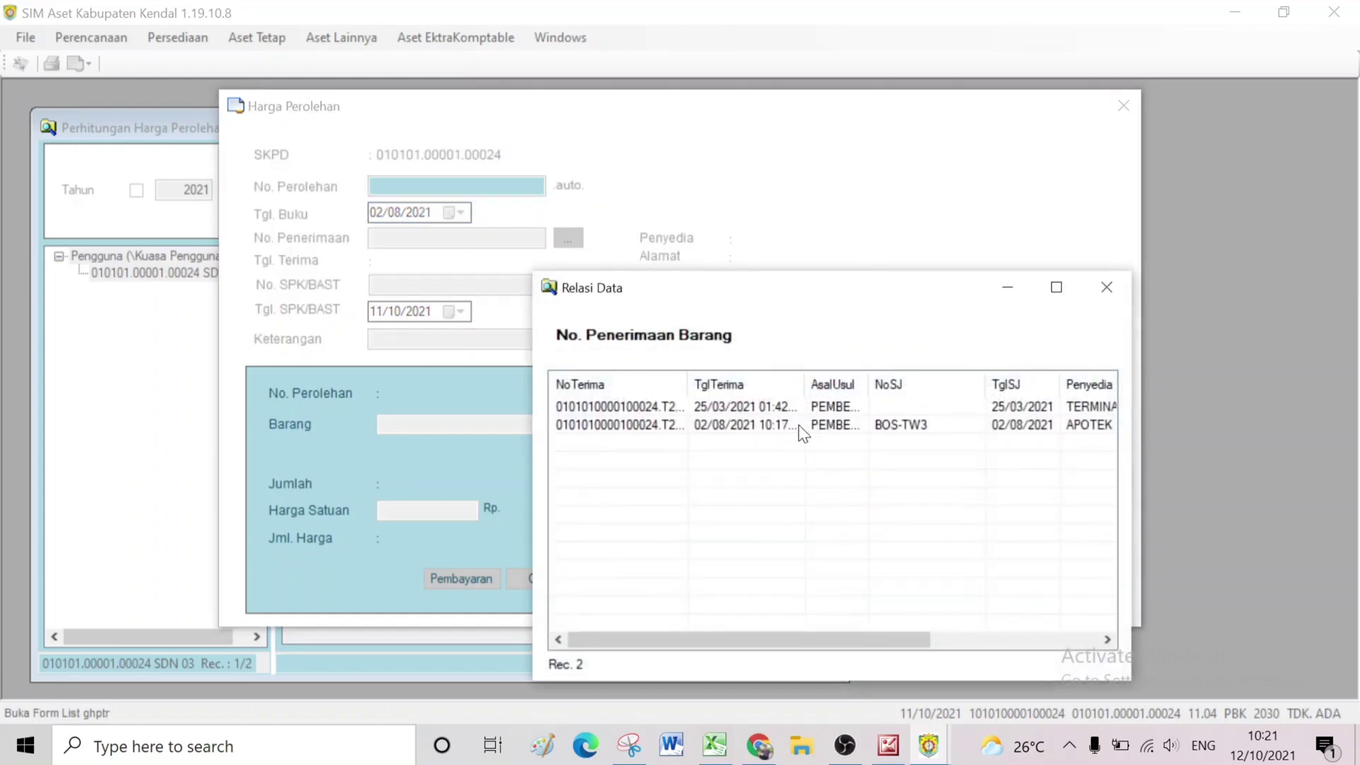
left_click(757, 426)
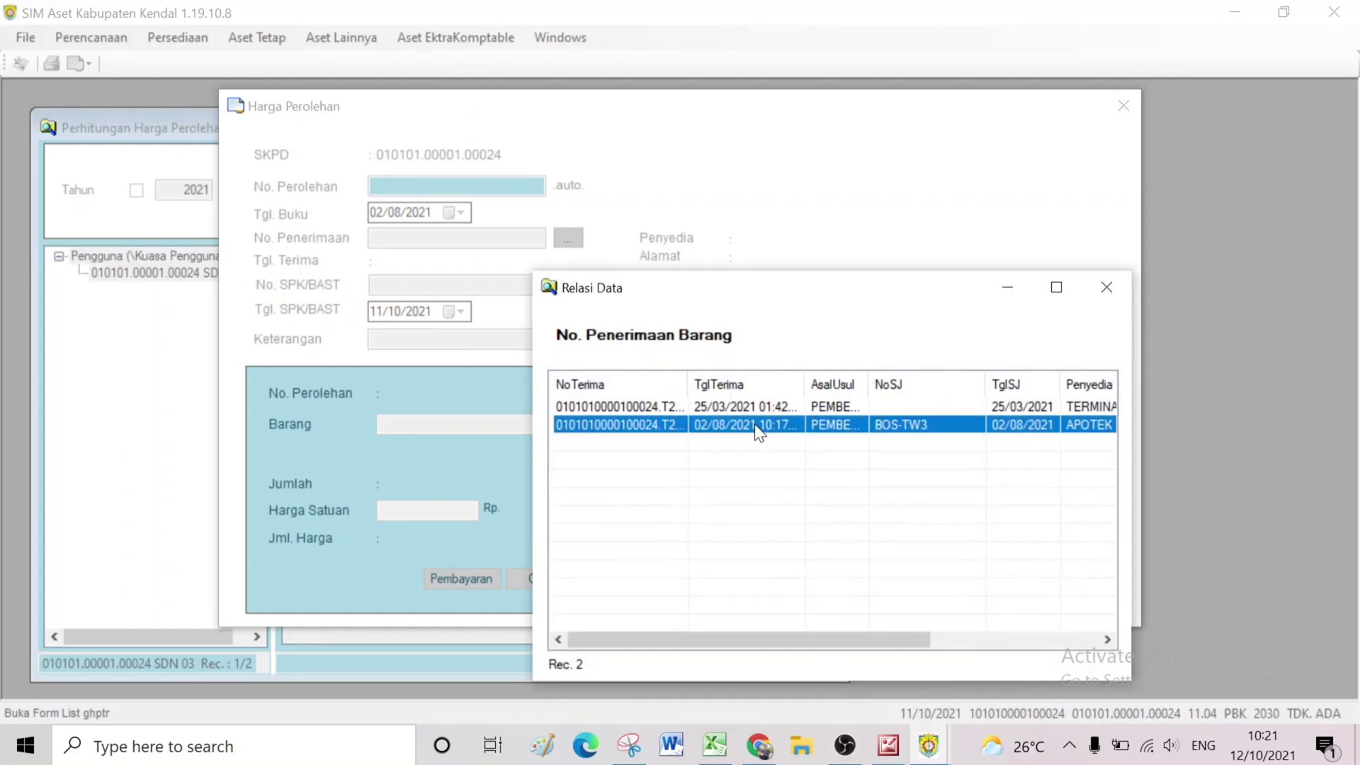
double_click(757, 426)
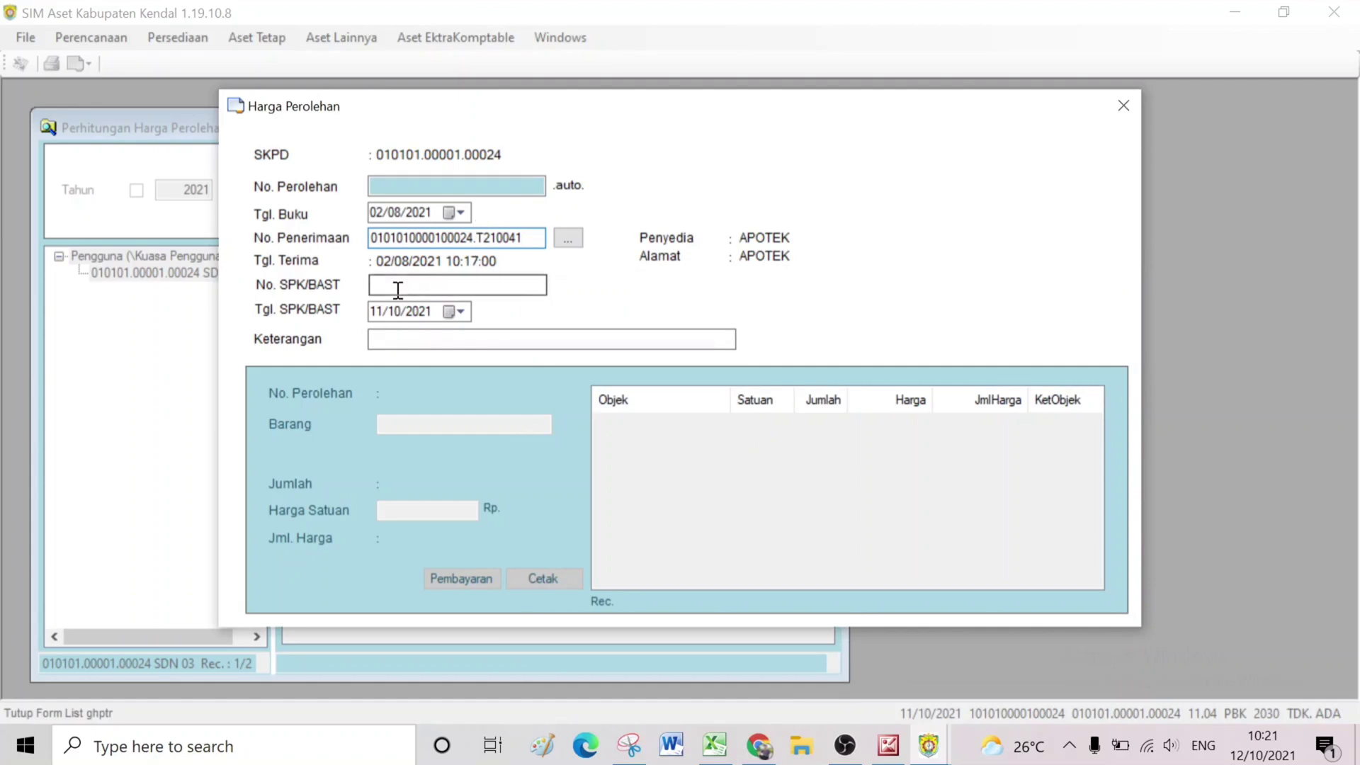
- Enter BOS-TW3 as the SPK/BAST number with date 02/08/2021, leave the description blank, and save the acquisition header
left_click(460, 284)
type("BOS-TW3")
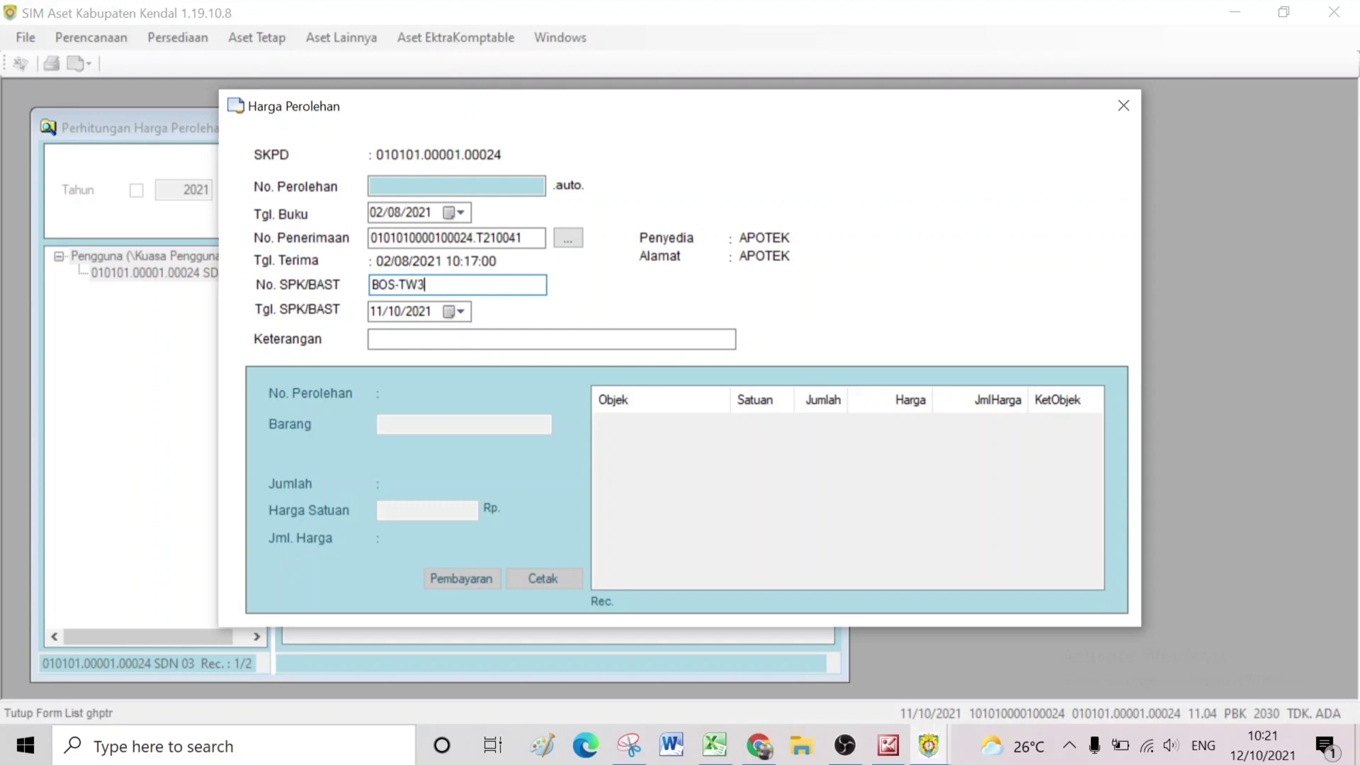
left_click(457, 311)
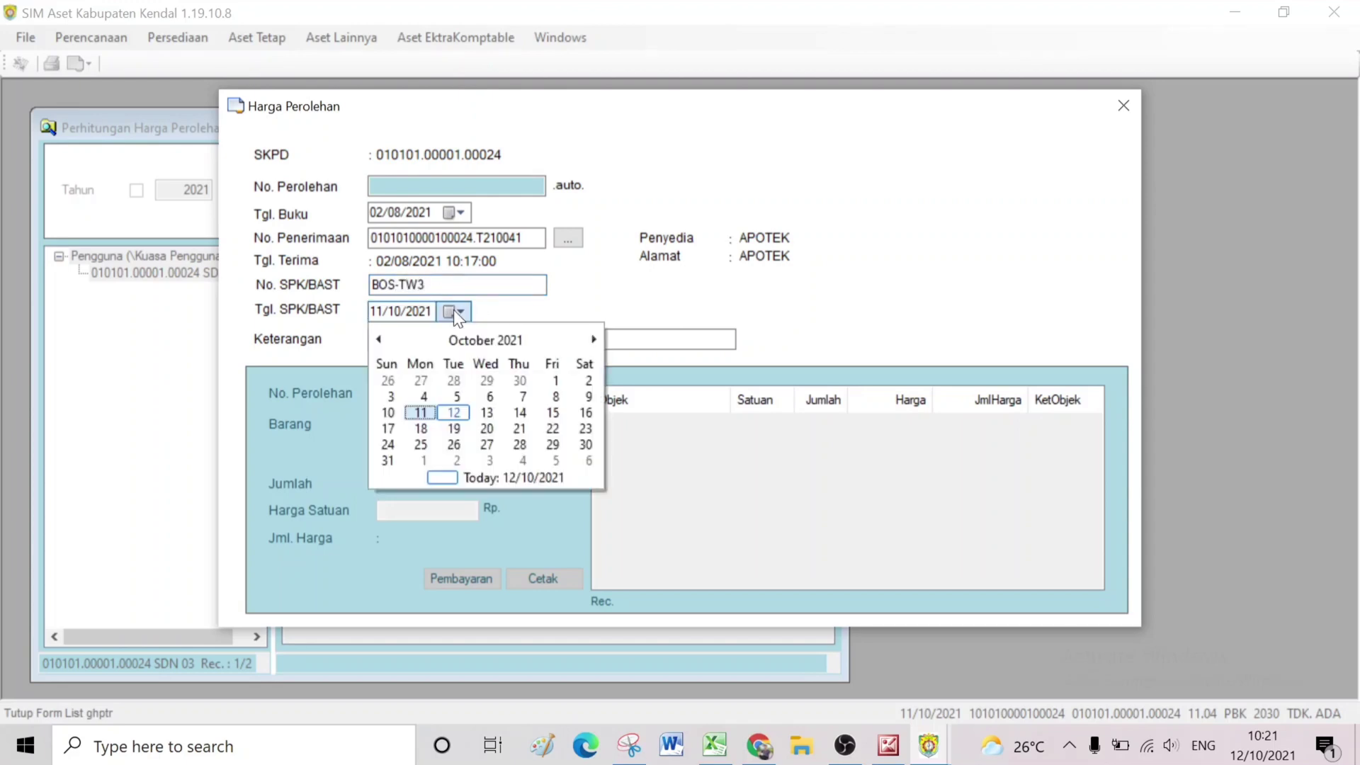
left_click(383, 340)
left_click(384, 340)
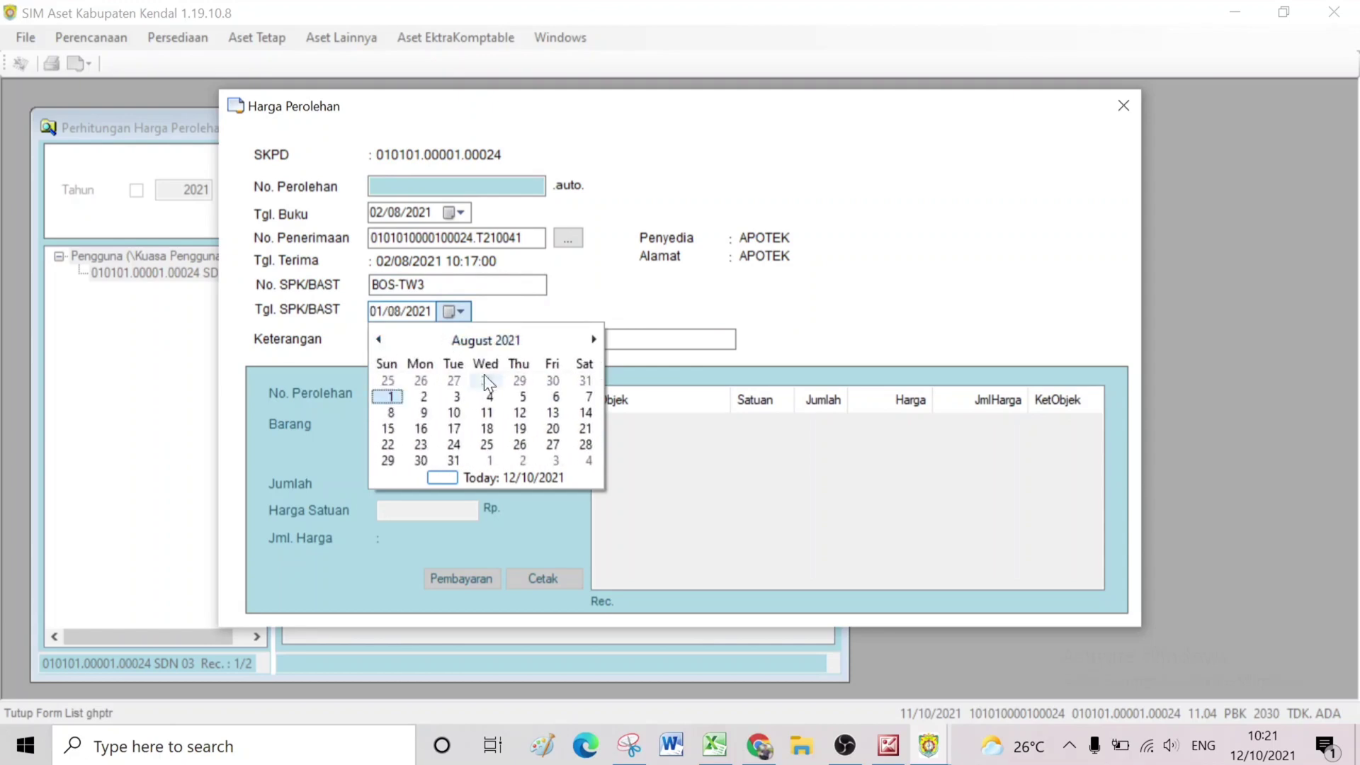
left_click(427, 397)
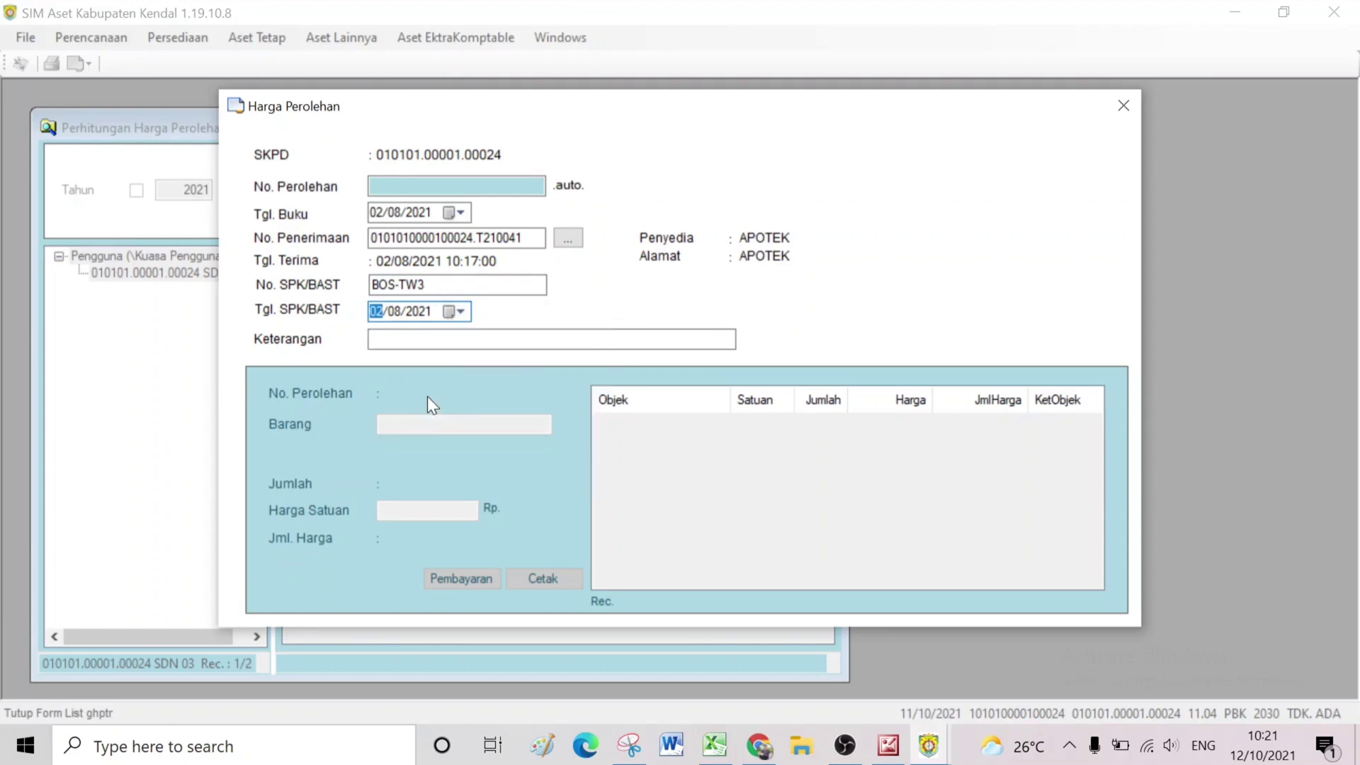
left_click(487, 344)
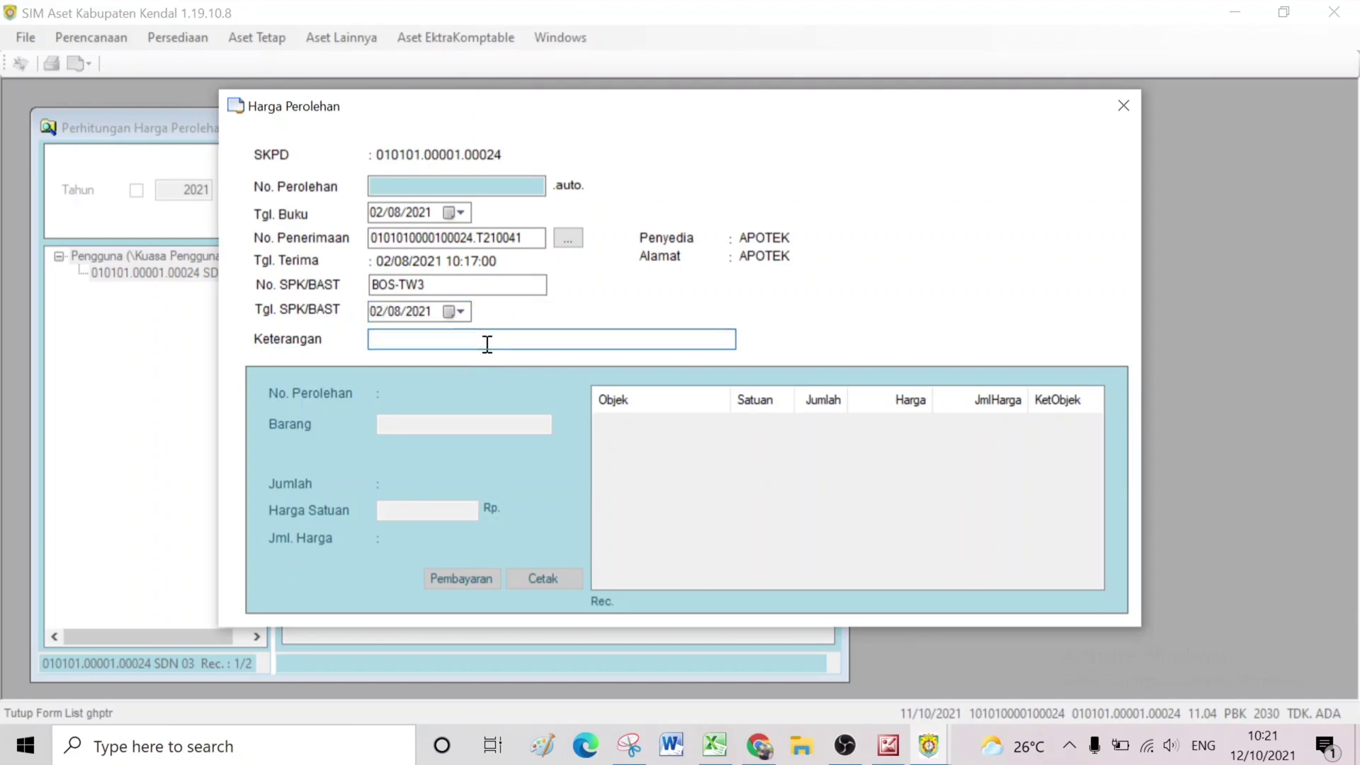
key("Return")
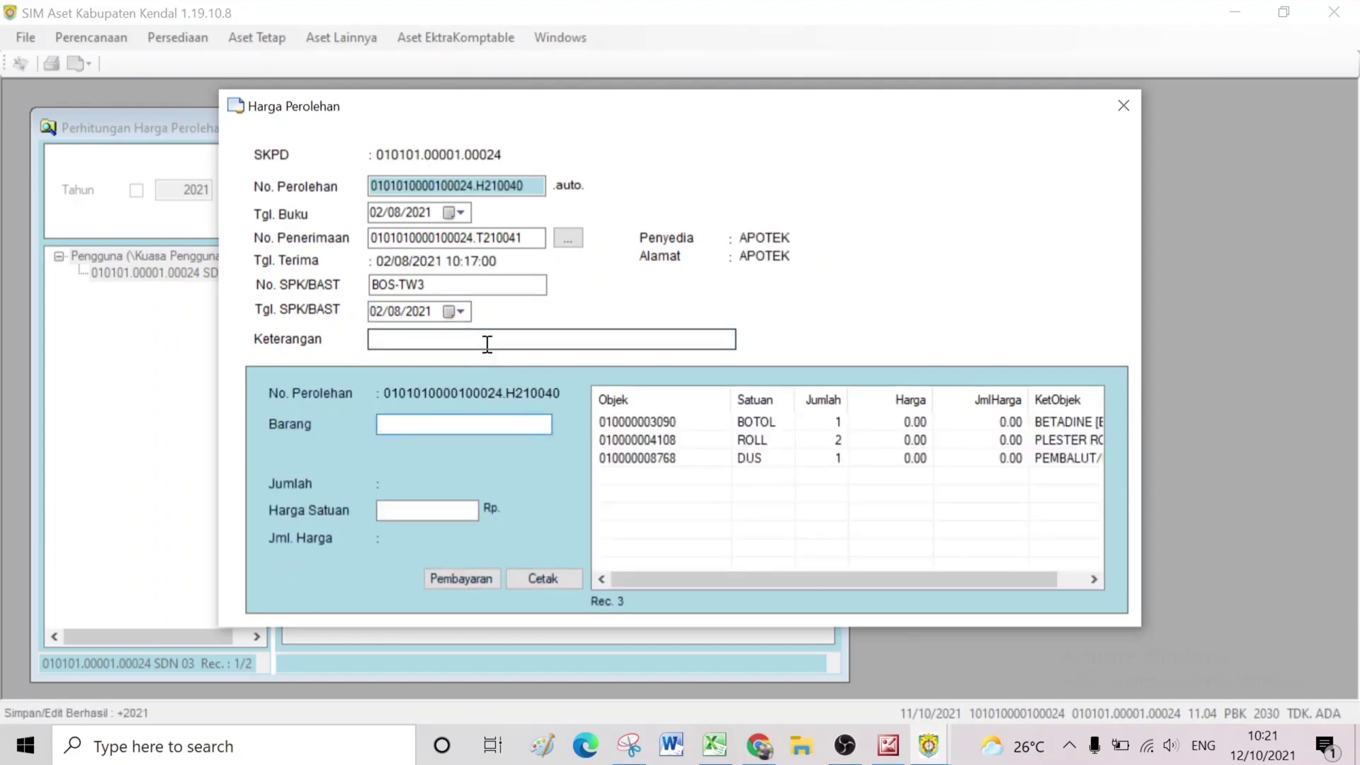
- Set the unit price of the BETADINE [BOTOL] item to Rp 10000 and save it
left_click(776, 425)
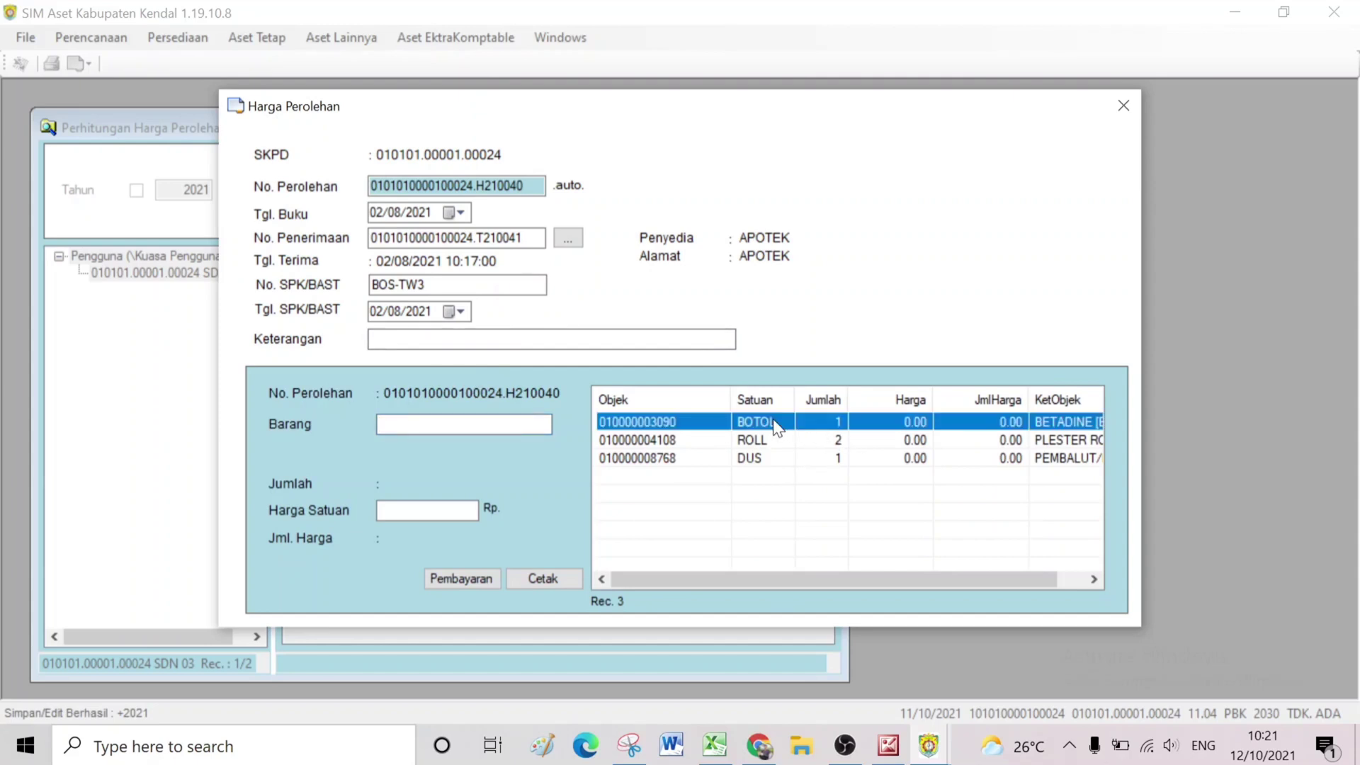
double_click(775, 424)
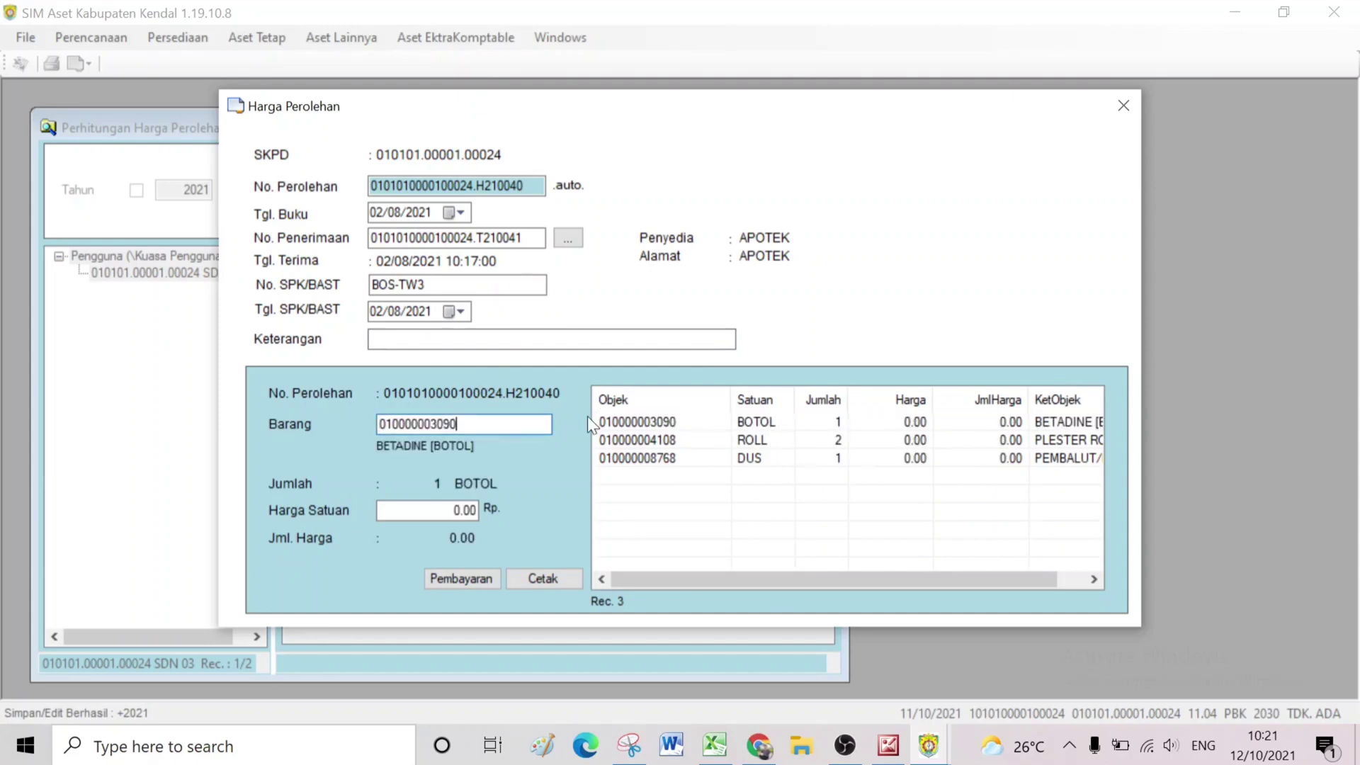
left_click(411, 513)
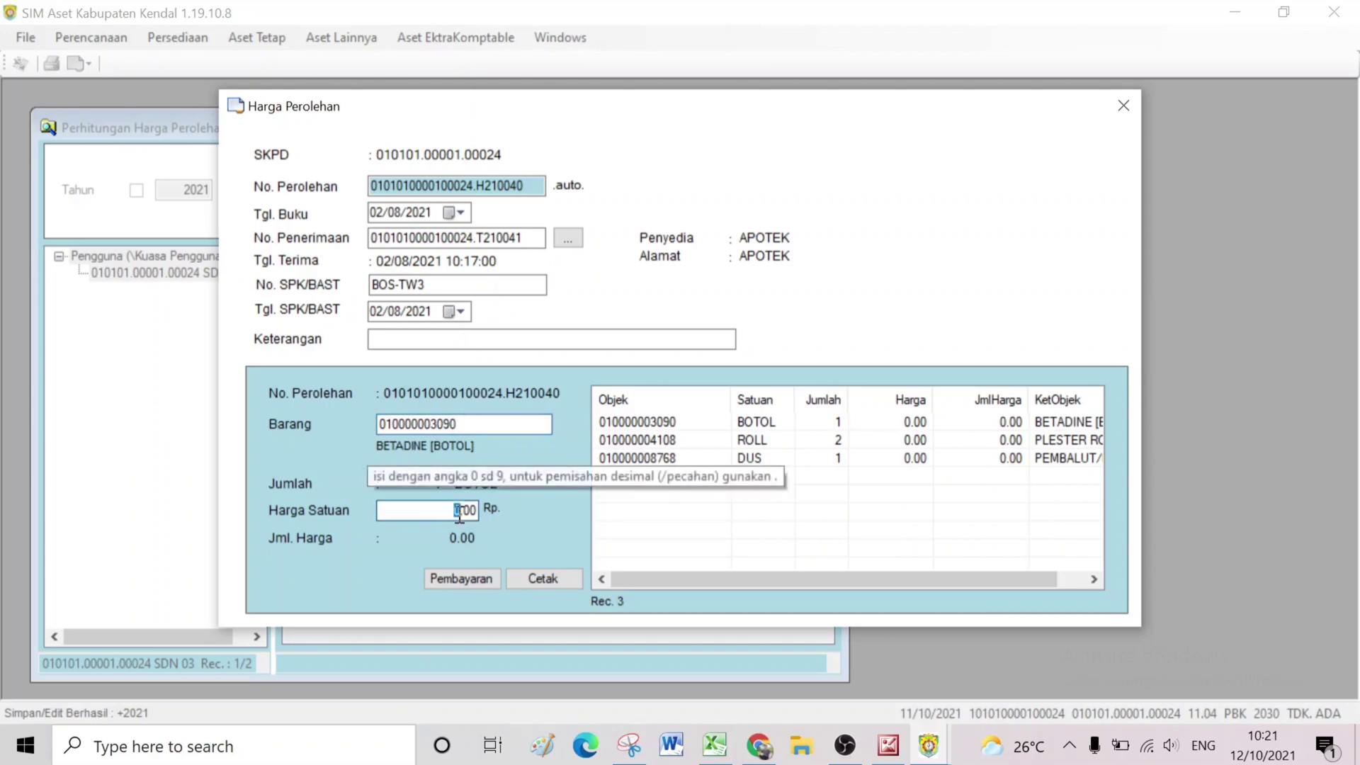
type("10000")
key("Return")
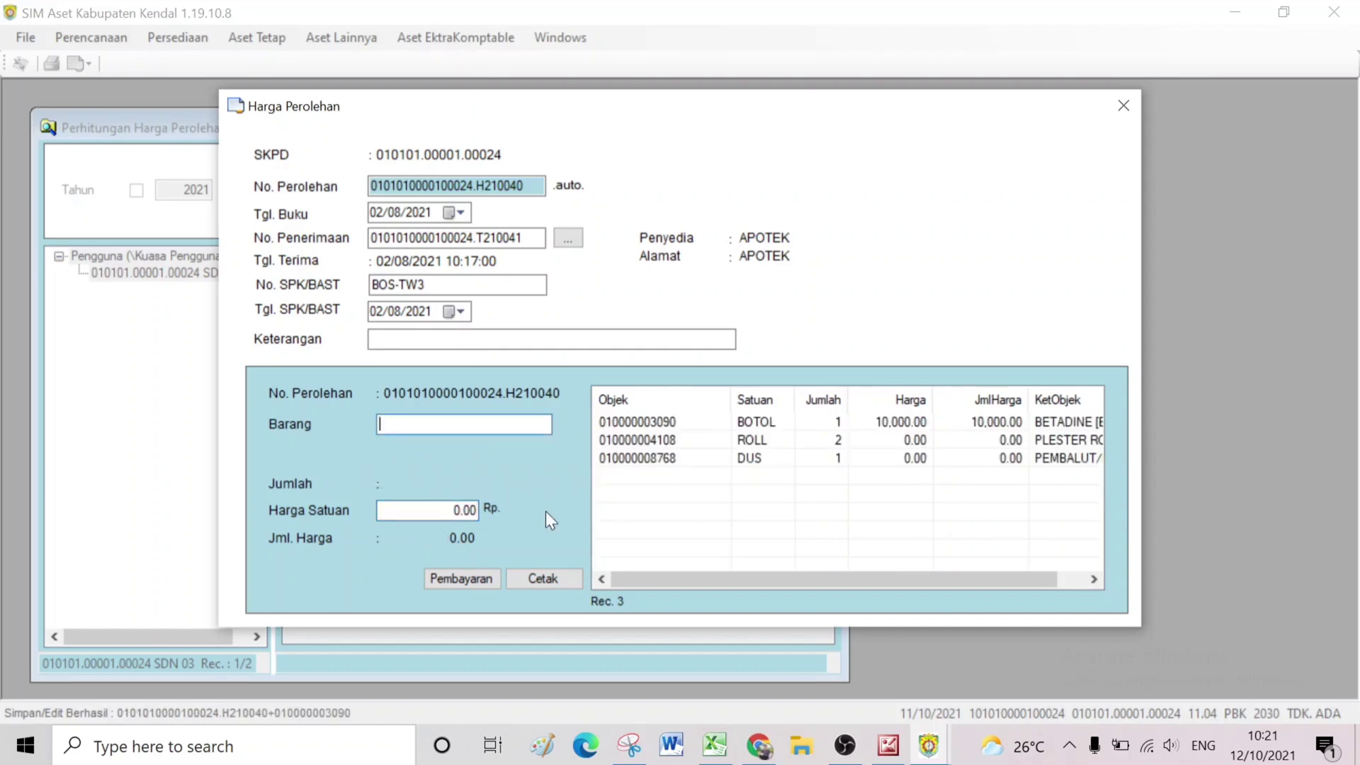
- Set the unit price of the PLESTER ROLL item to Rp 10000 and save it
left_click(916, 443)
double_click(916, 443)
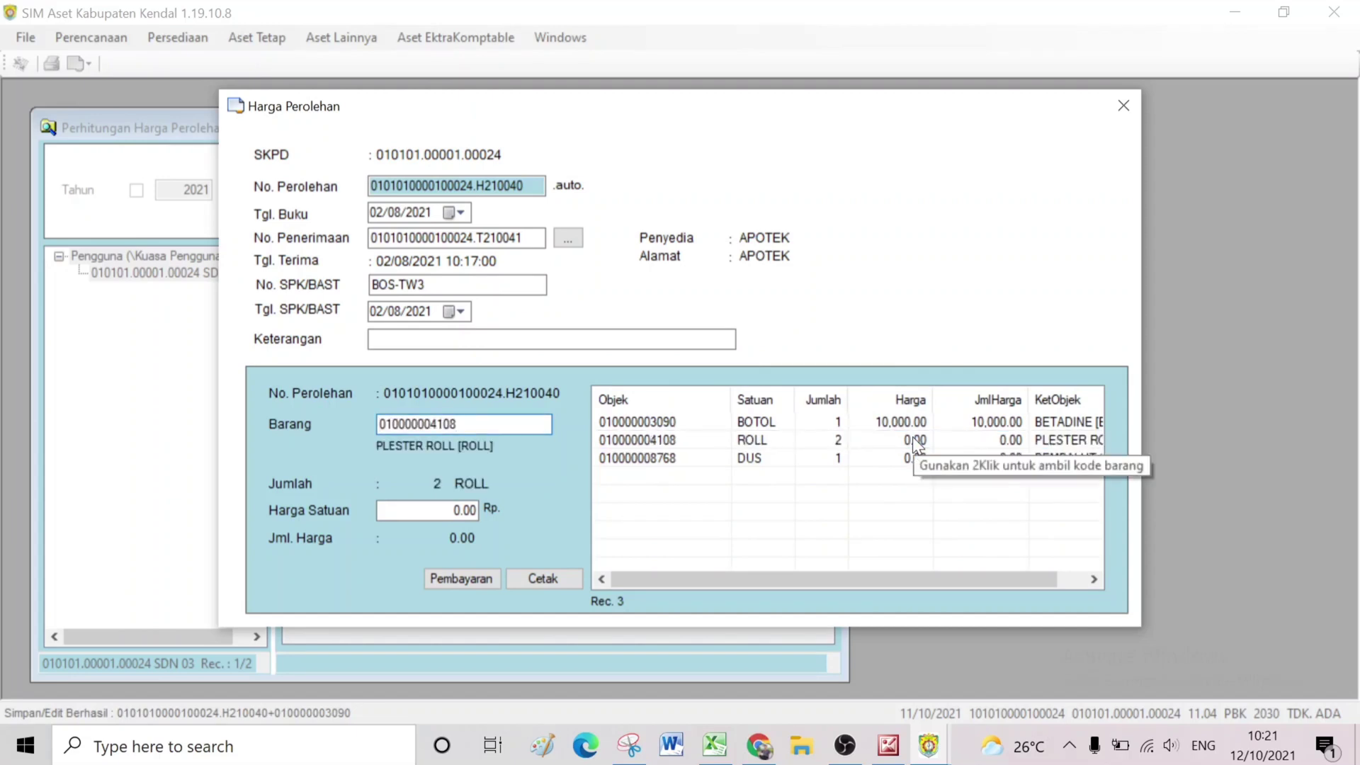
left_click(428, 510)
type("10000")
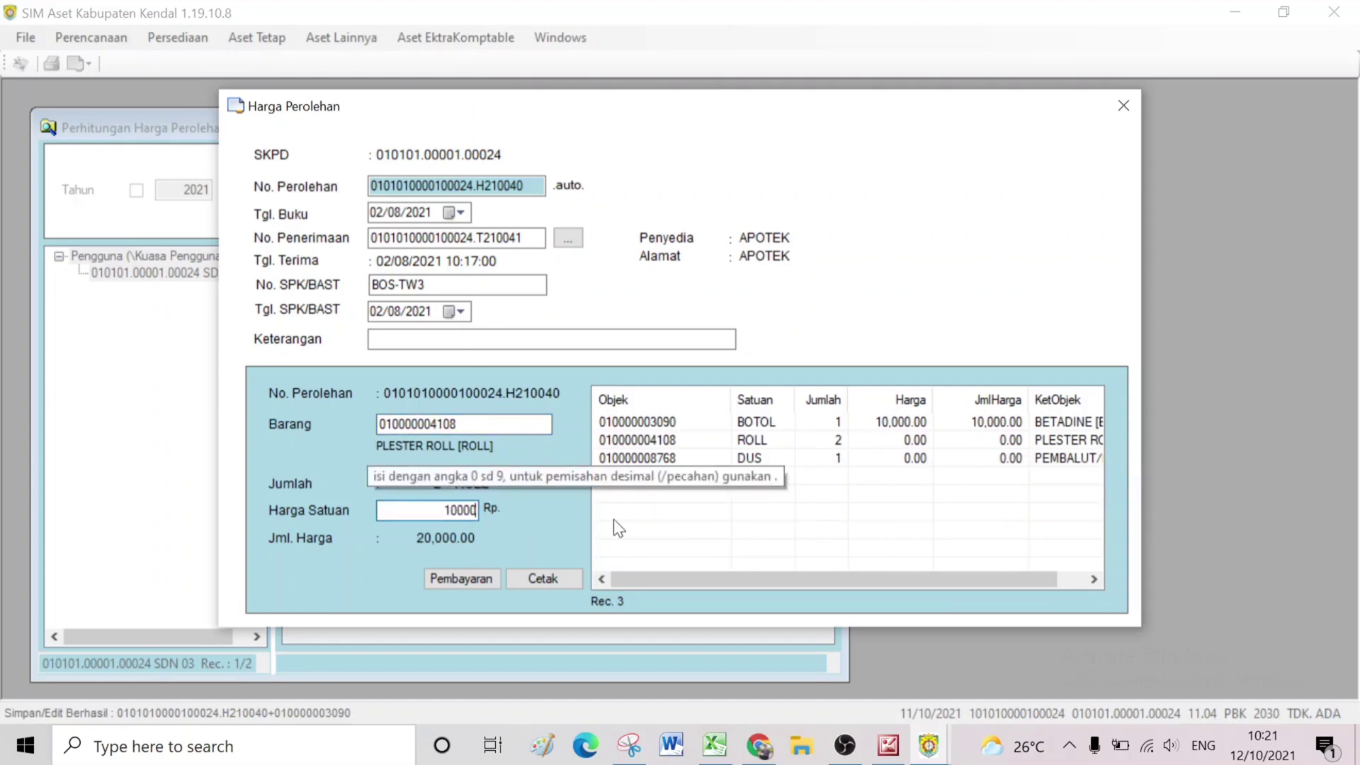
key("Return")
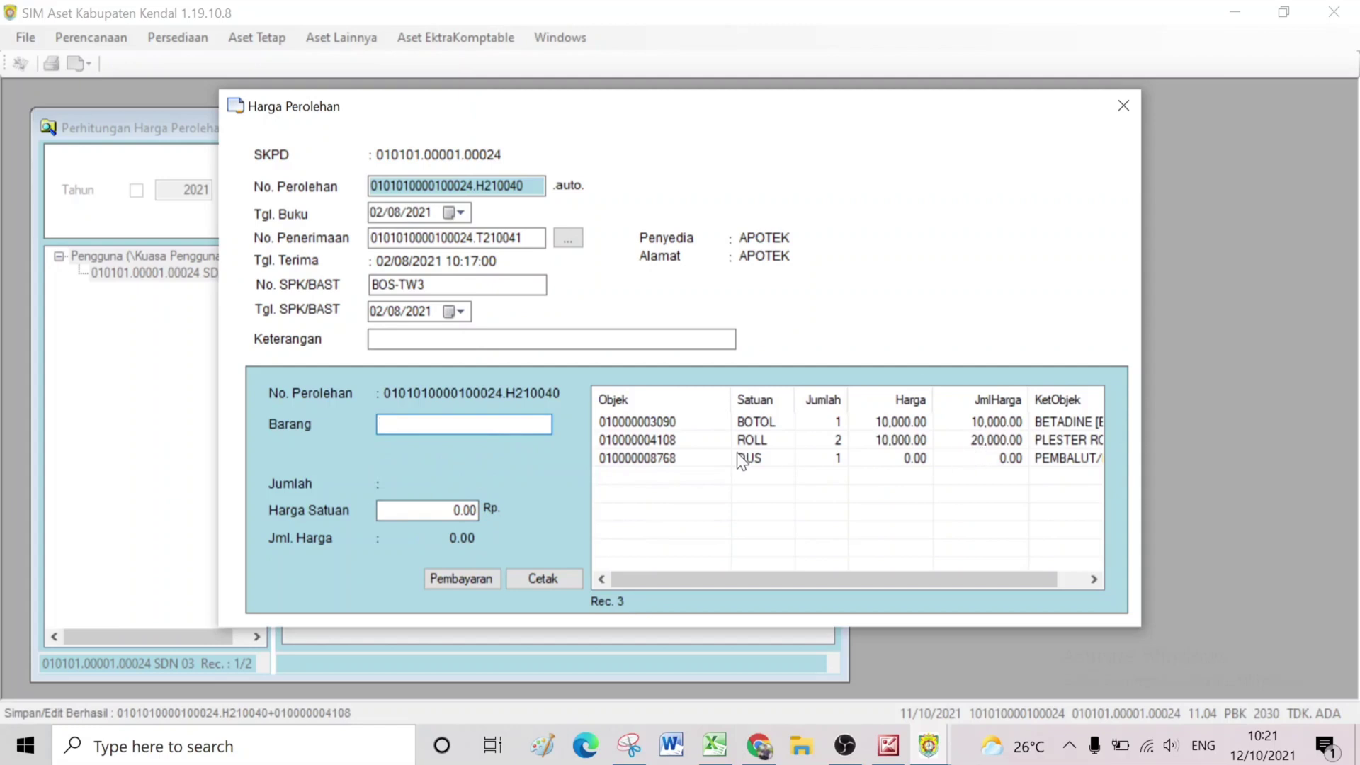
- Set the unit price of PEMBALUT/PERBAN [DUS] to Rp 15000, save it, and close the acquisition form and its list
left_click(791, 465)
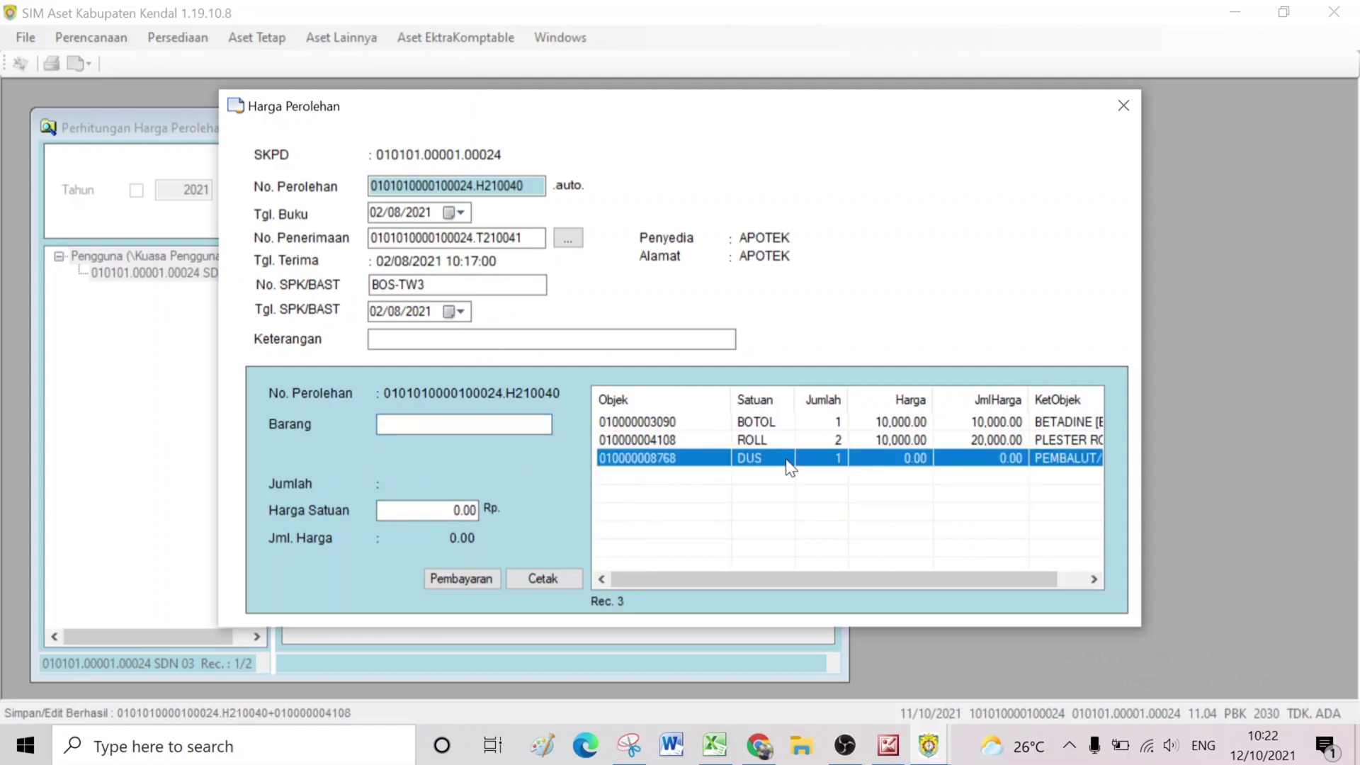
double_click(891, 459)
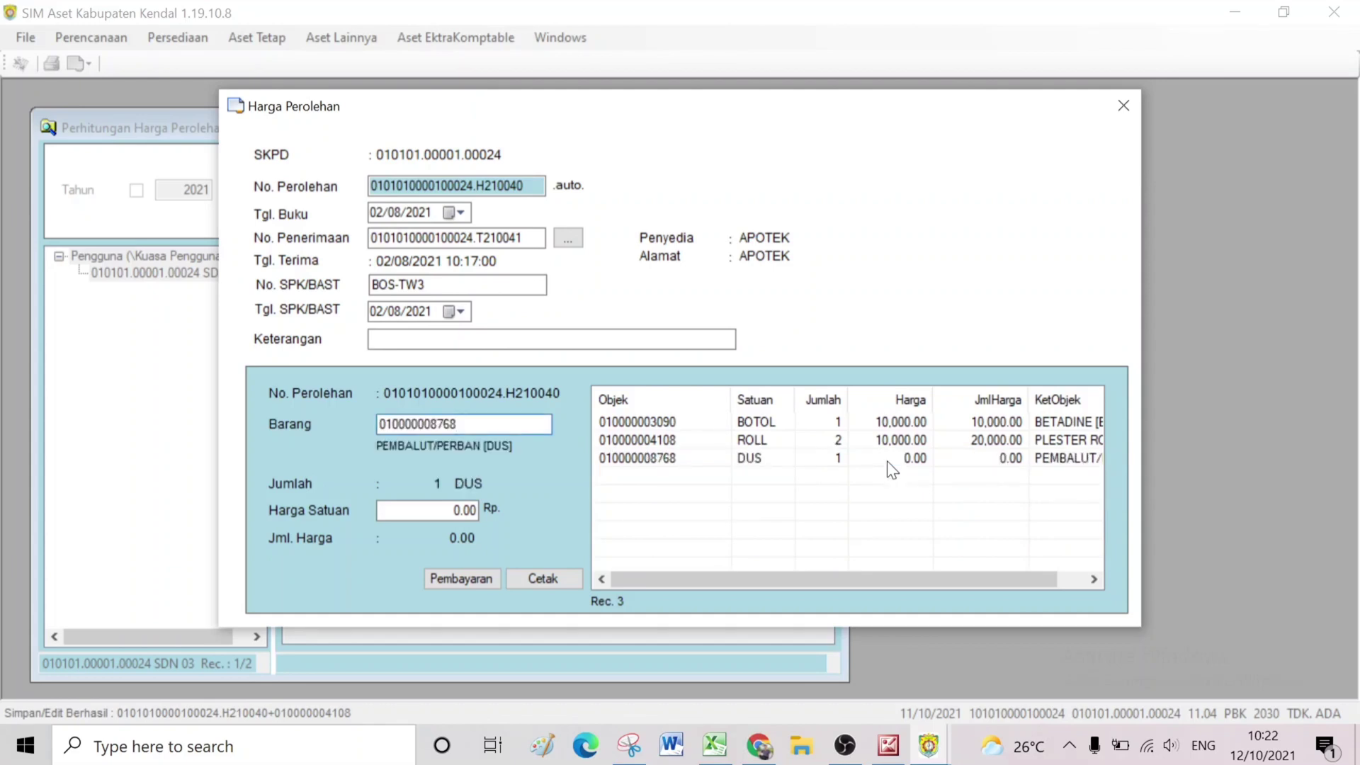
left_click(427, 510)
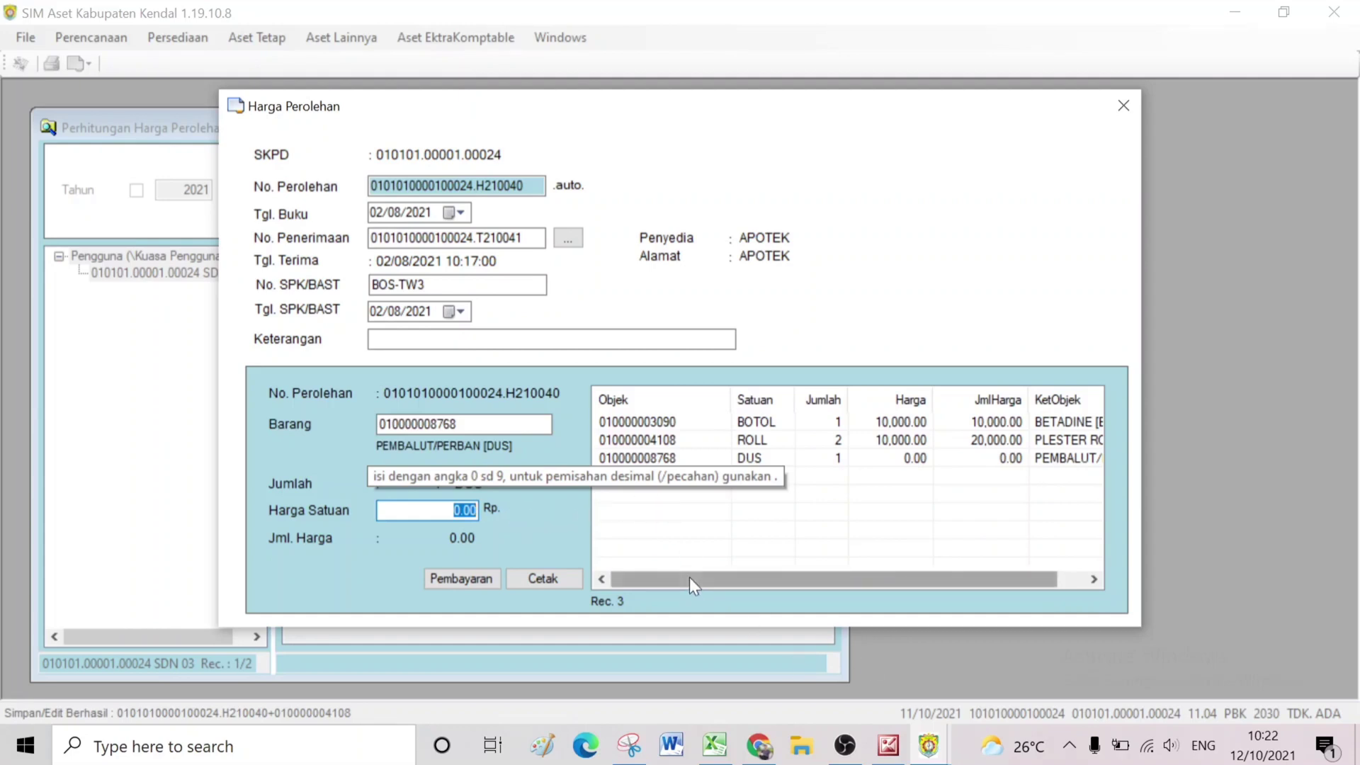
type("15000")
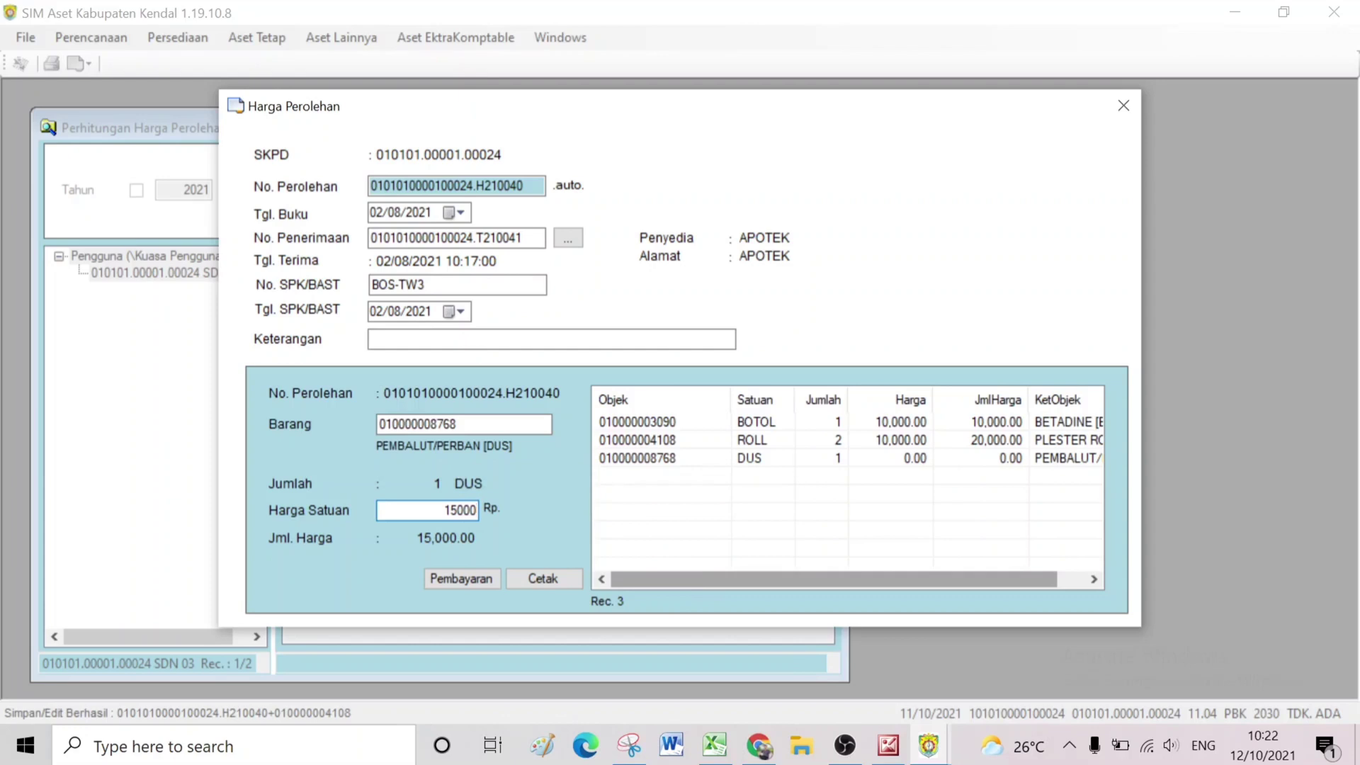
key("Return")
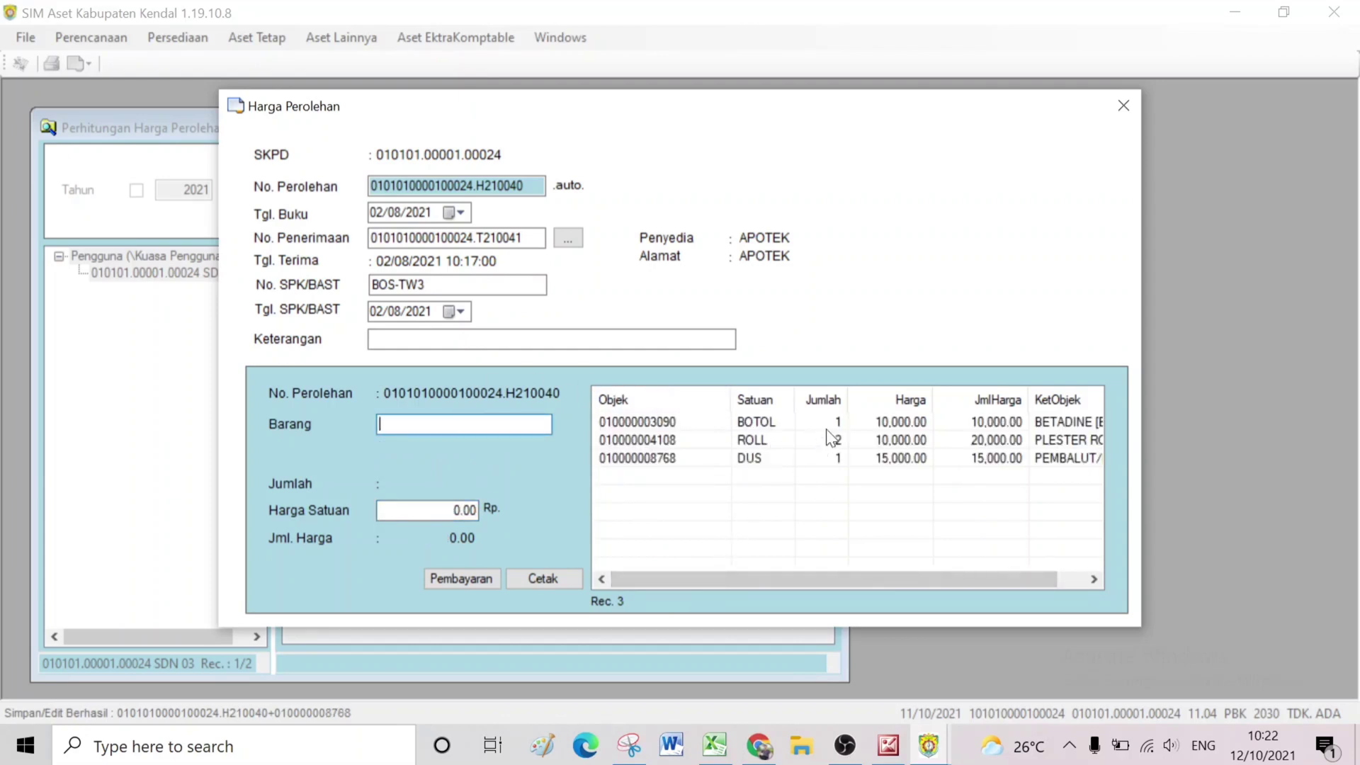
left_click(1123, 106)
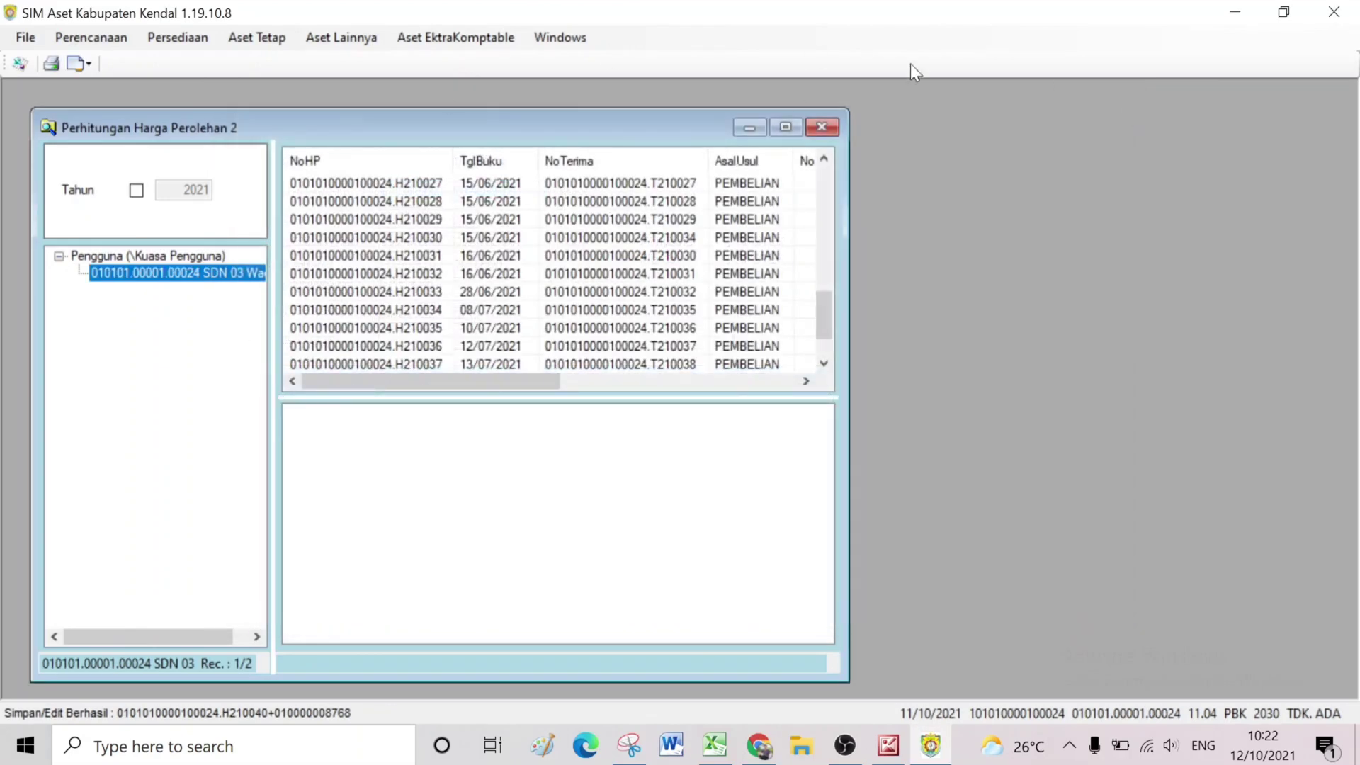
left_click(828, 127)
- Open Pembayaran Hutang Pembelian for inventory administration and list the records of unit 010101.00001.00024 SDN 03
left_click(202, 41)
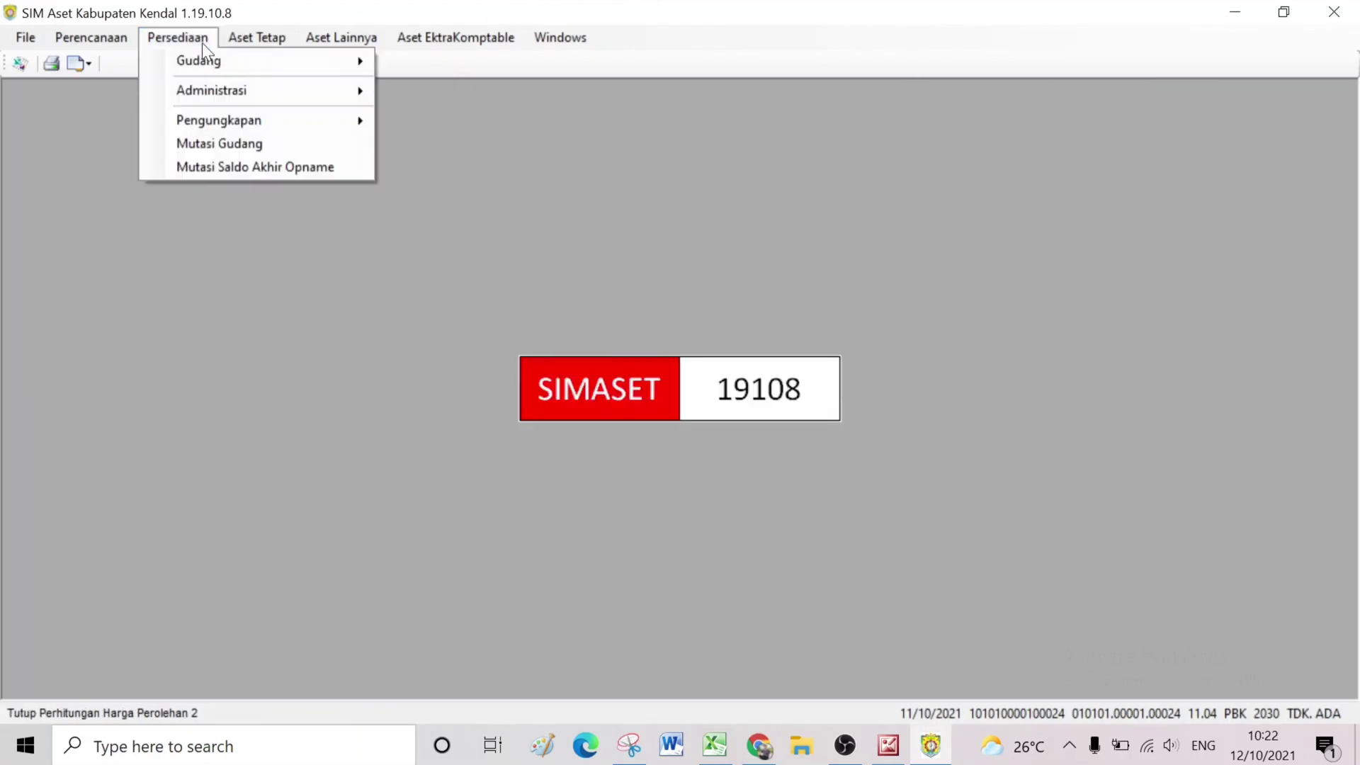
mouse_move(241, 90)
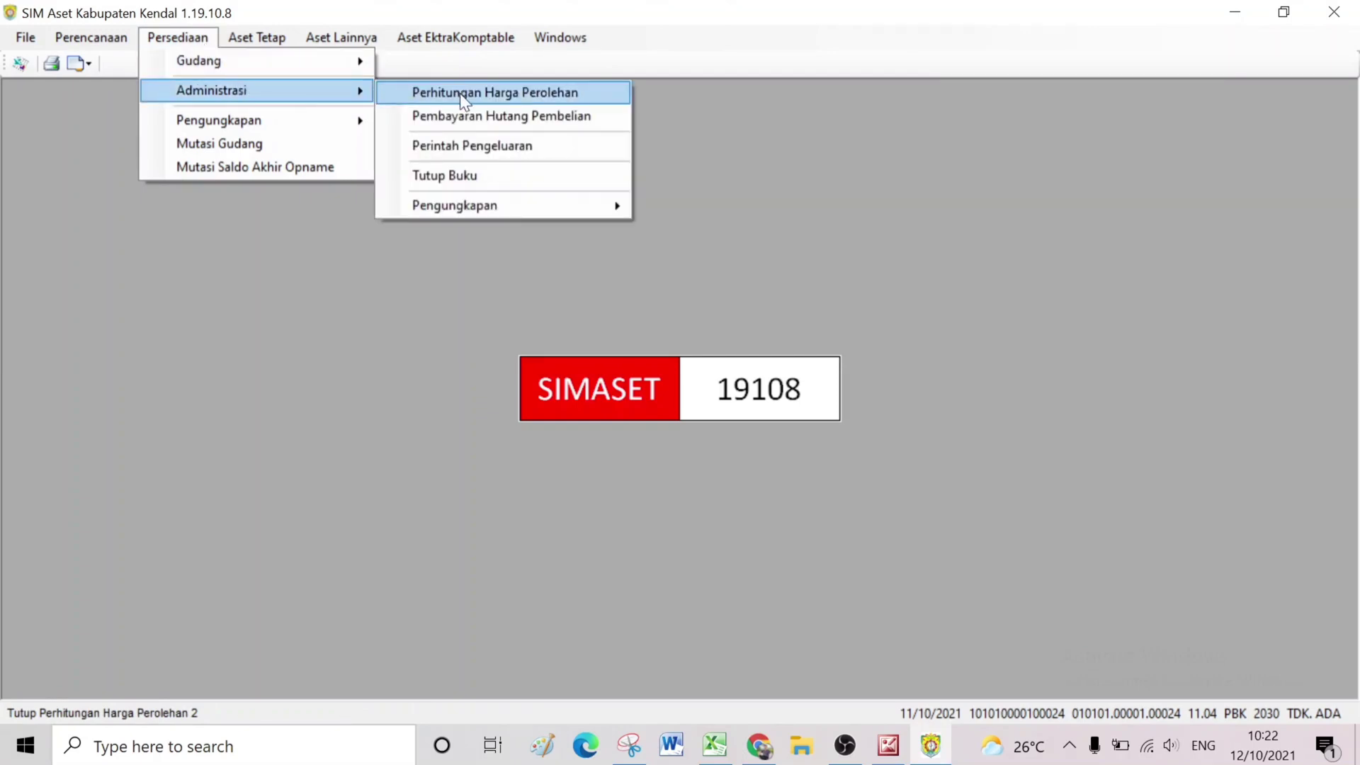
left_click(487, 117)
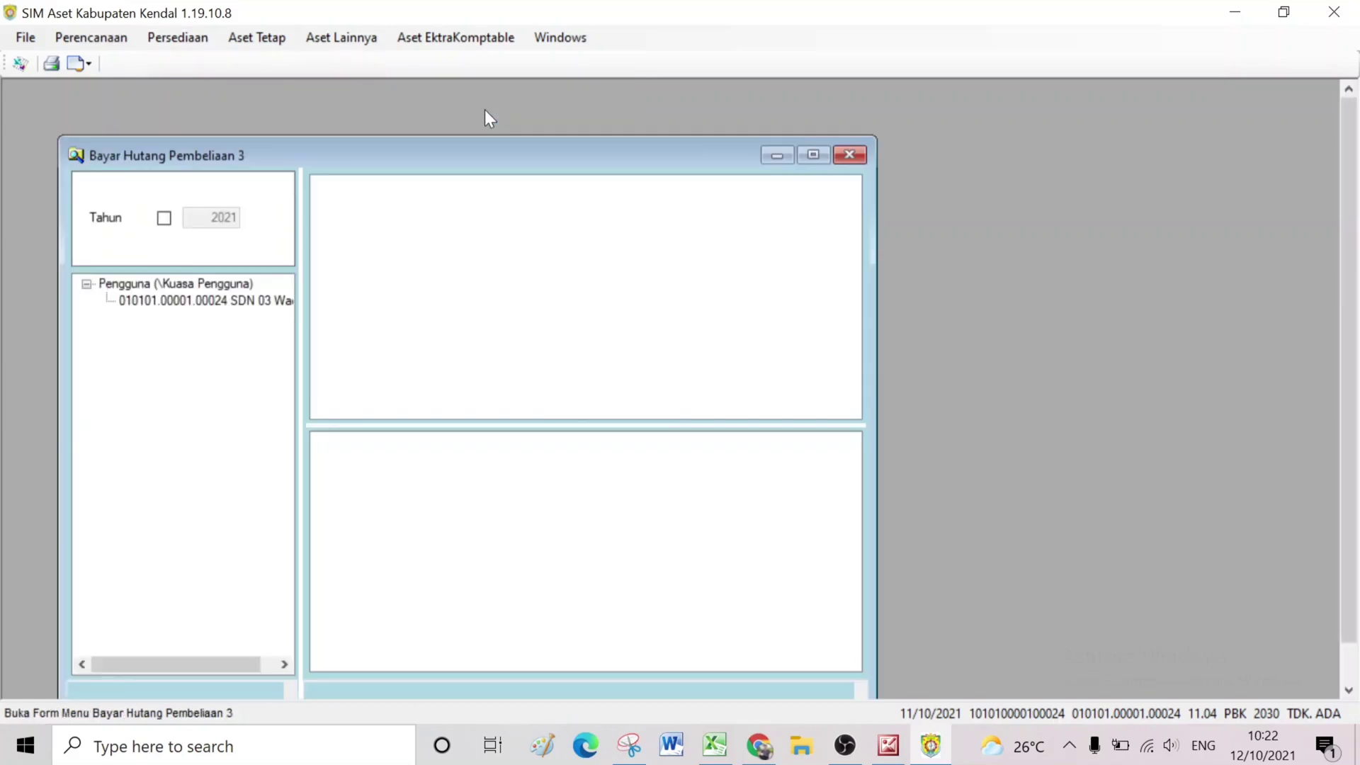
left_click(249, 300)
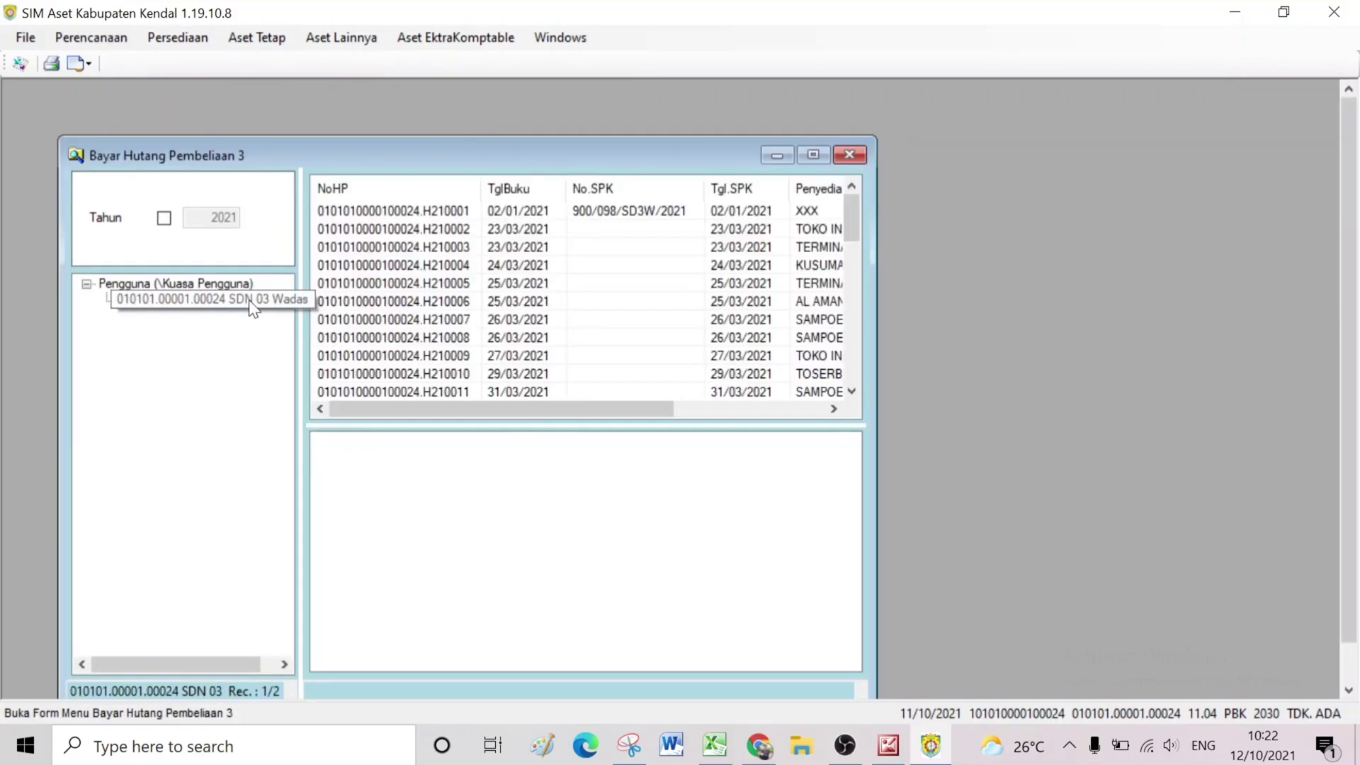
scroll(663, 281, "down", 10)
scroll(662, 280, "up", 1)
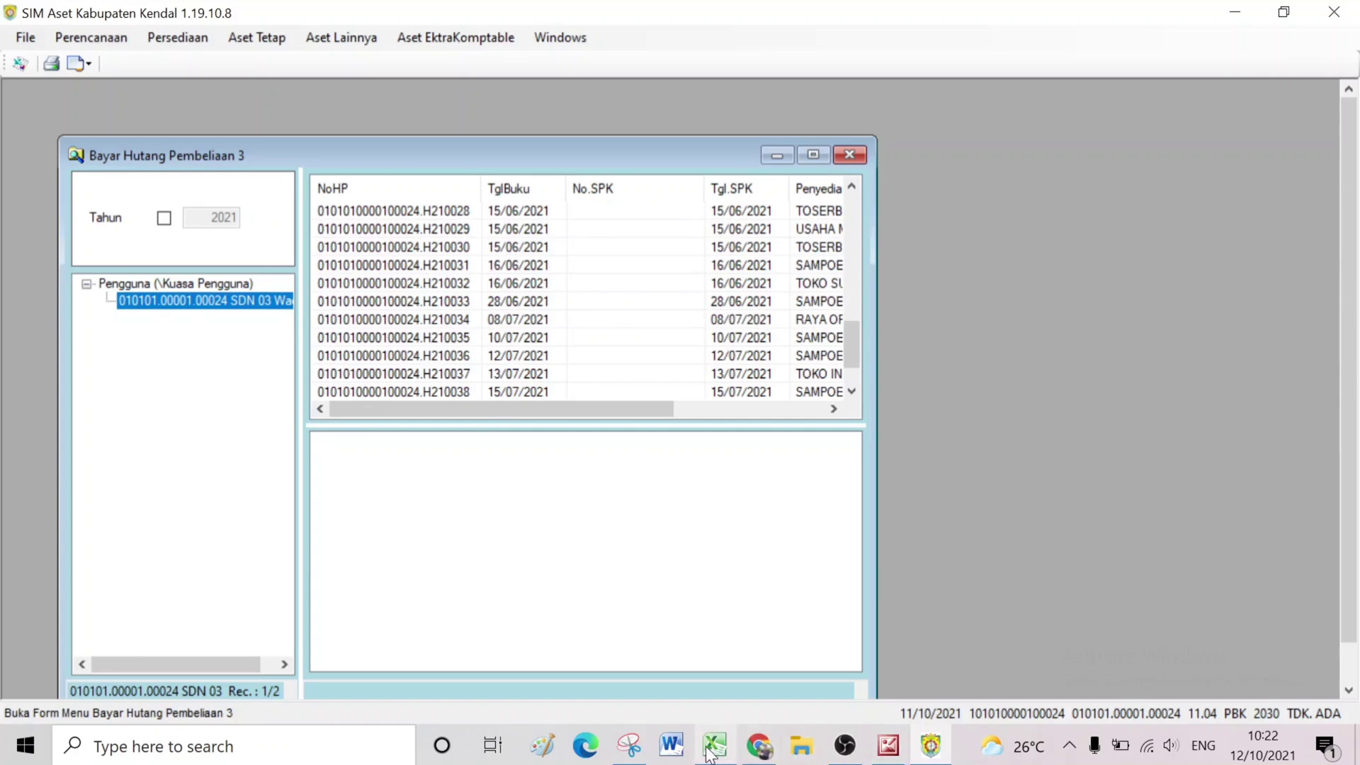
- Switch to the Snipping Tool capture of the cash book, check the payment date of the Betadine, plaster and bandage entries, and return
left_click(628, 745)
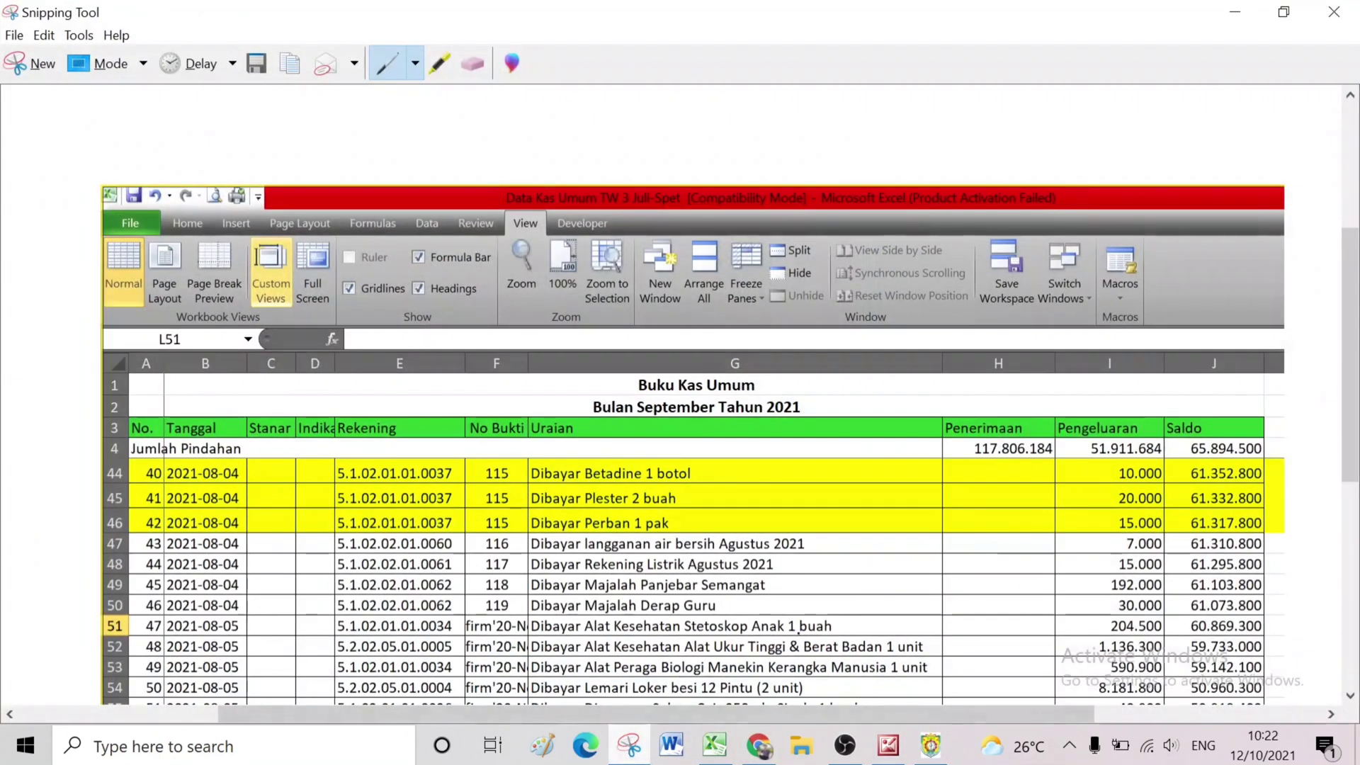
scroll(680, 397, "down", 2)
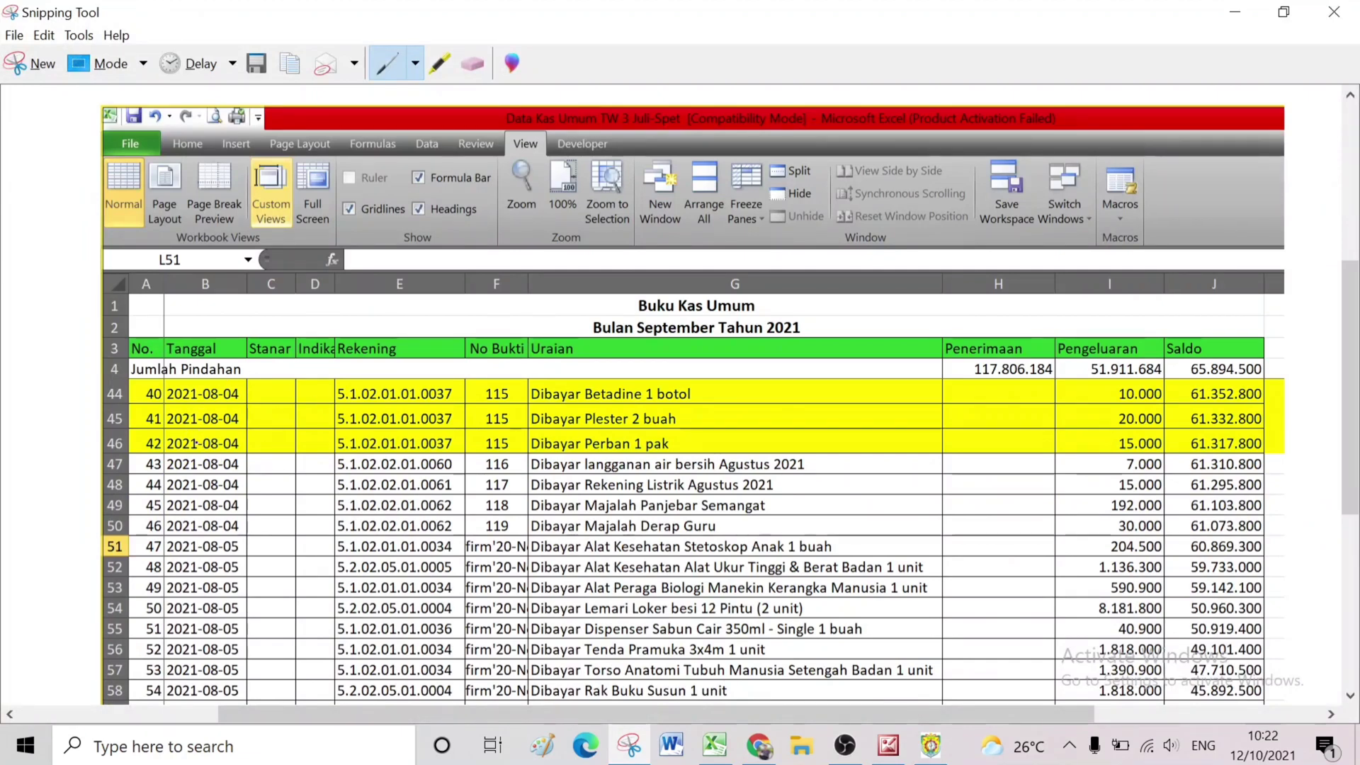
scroll(246, 424, "down", 1)
scroll(245, 418, "up", 2)
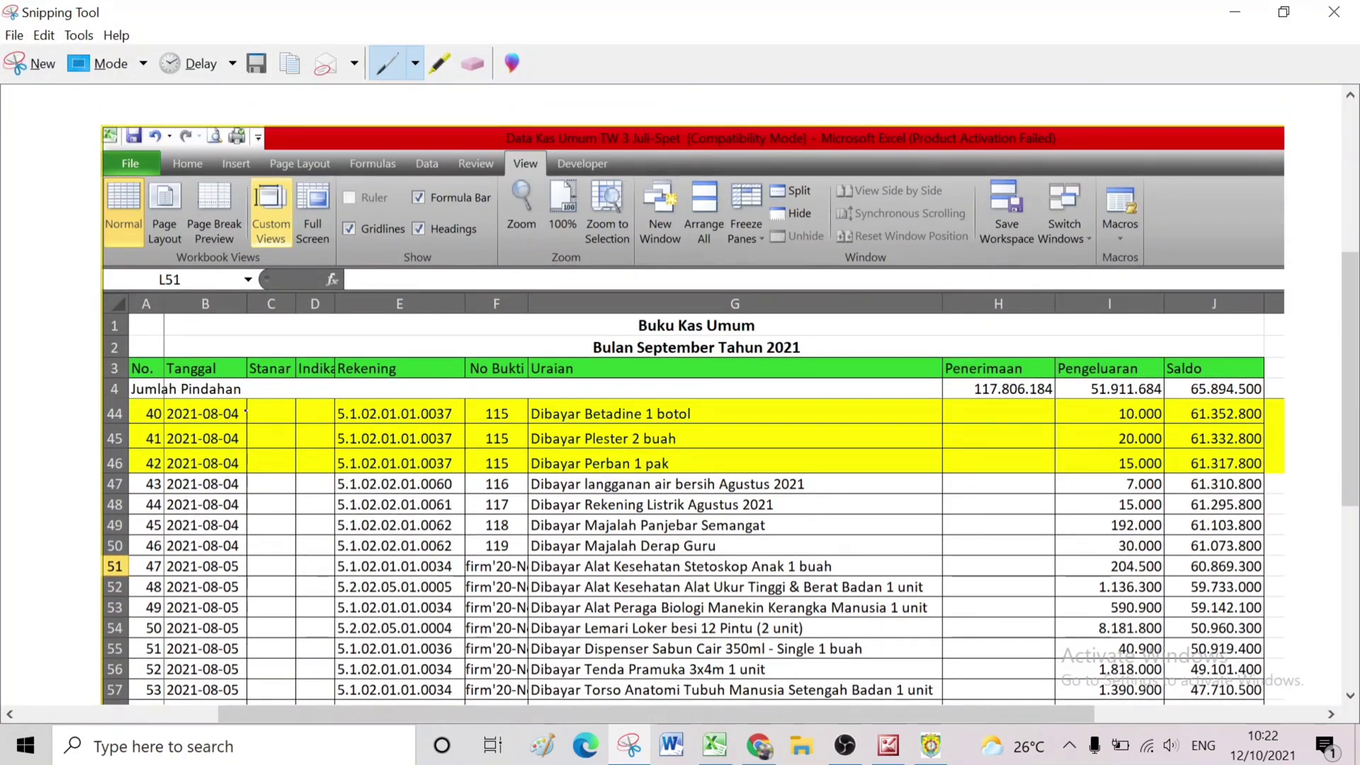
left_click(1218, 12)
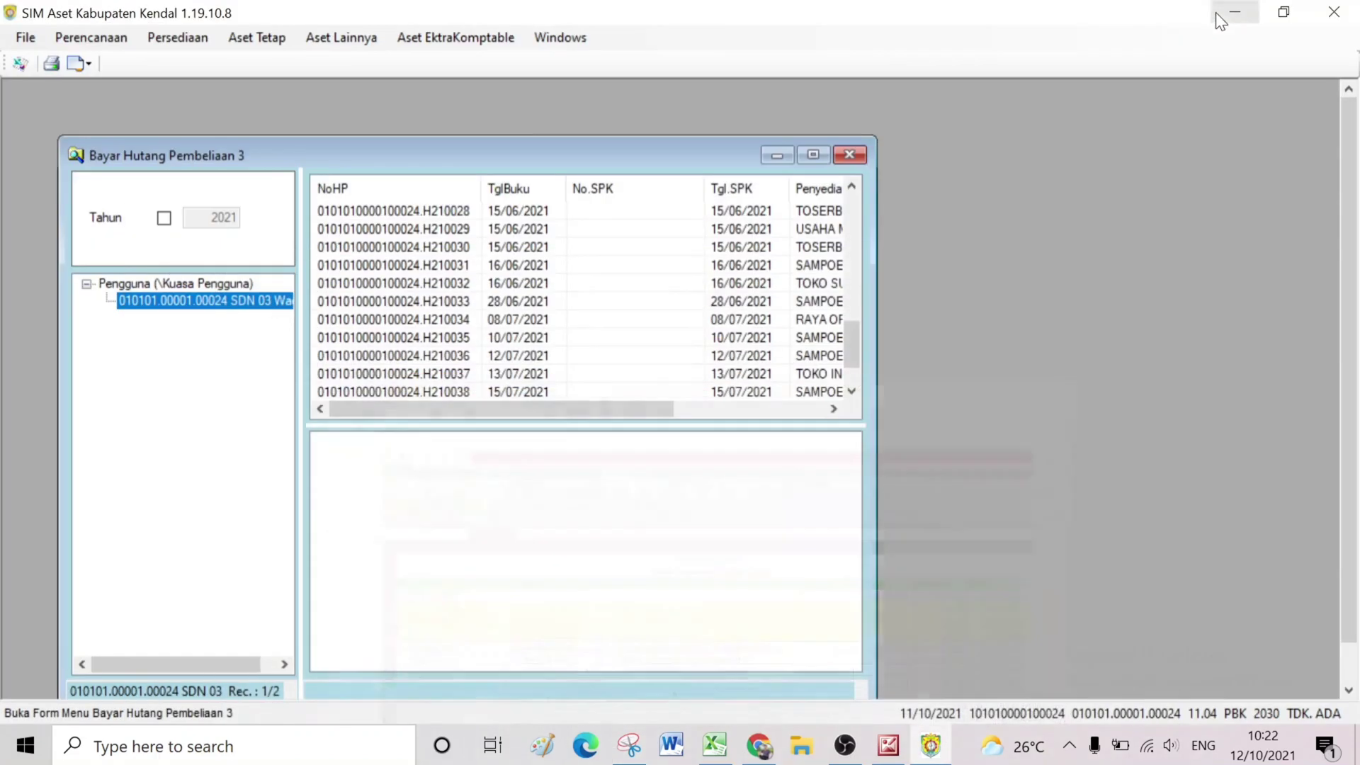
- Review the APOTEK acquisition dated 02/08/2021 with SPK BOS-TW3 and open its Bayar Hutang payment form
scroll(511, 335, "down", 1)
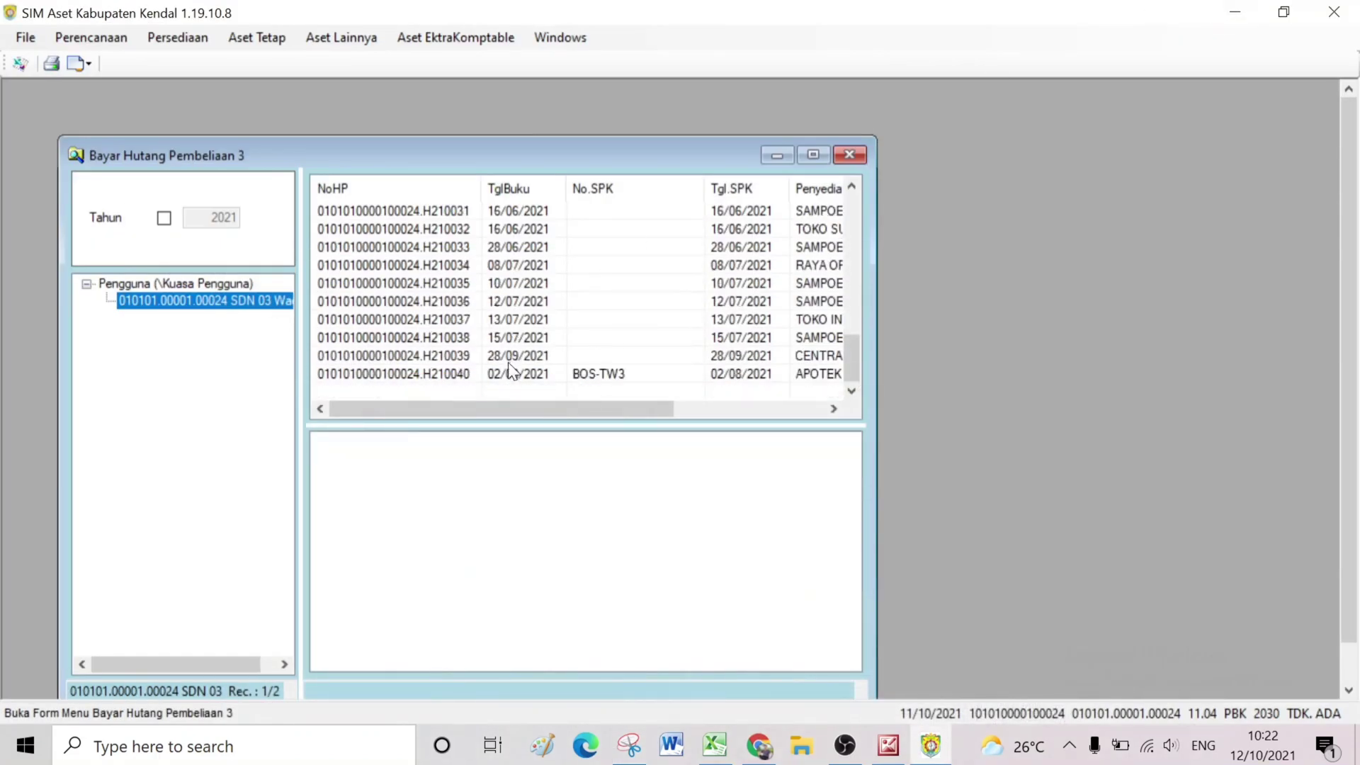
left_click(531, 377)
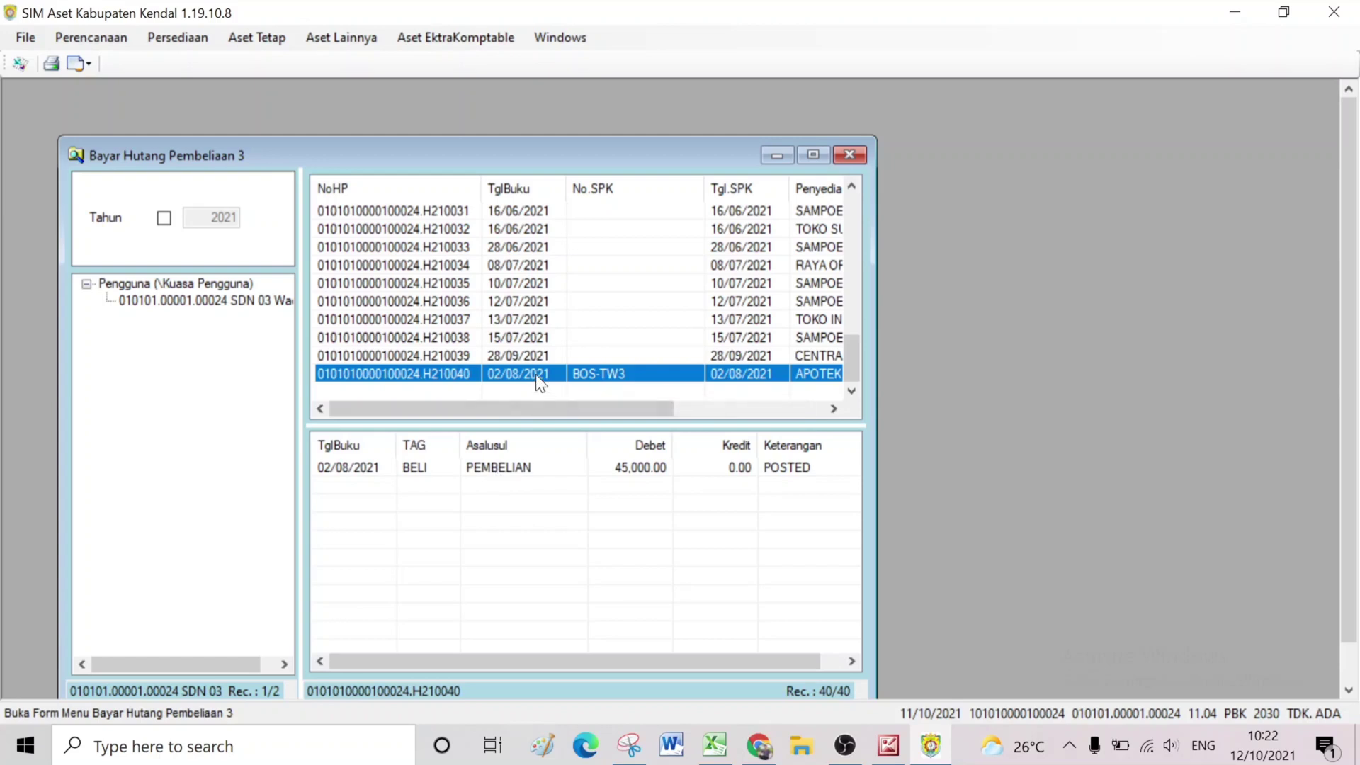
left_click(486, 469)
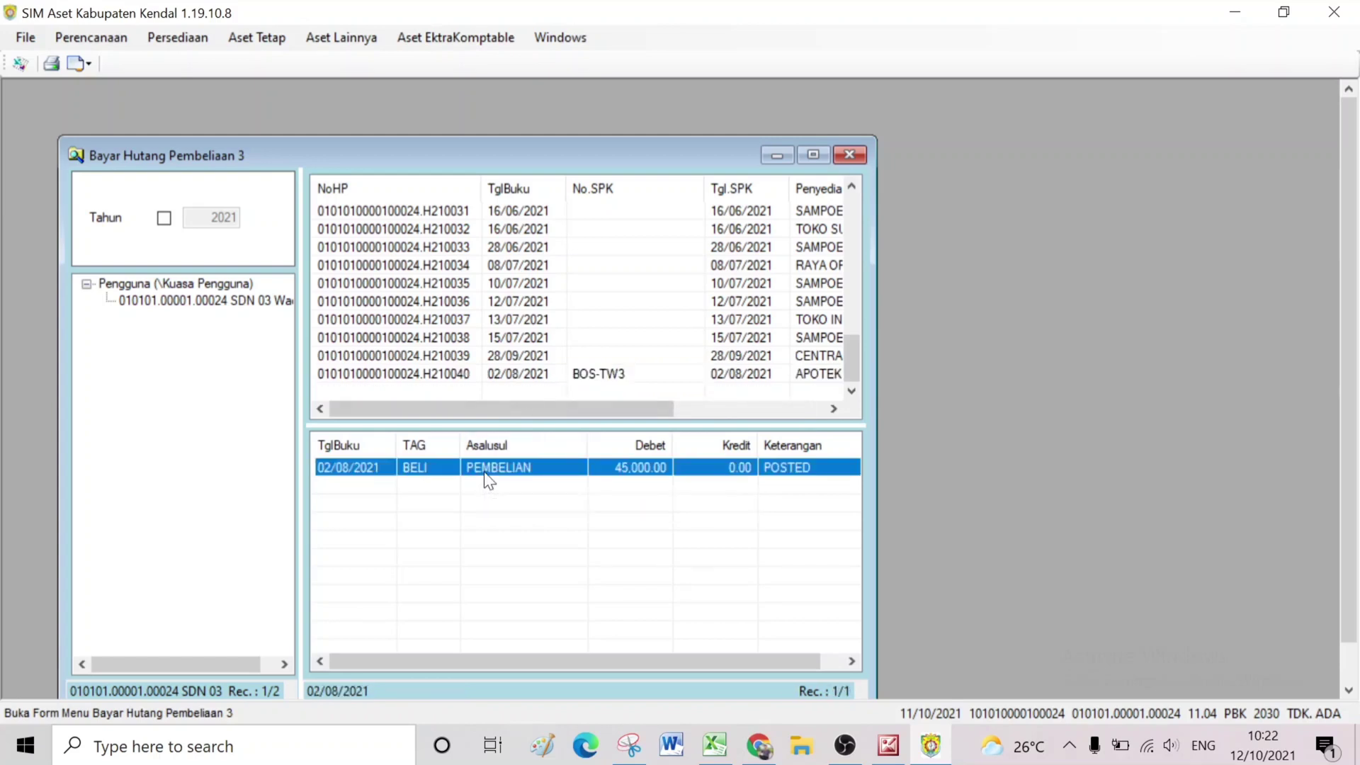
double_click(544, 374)
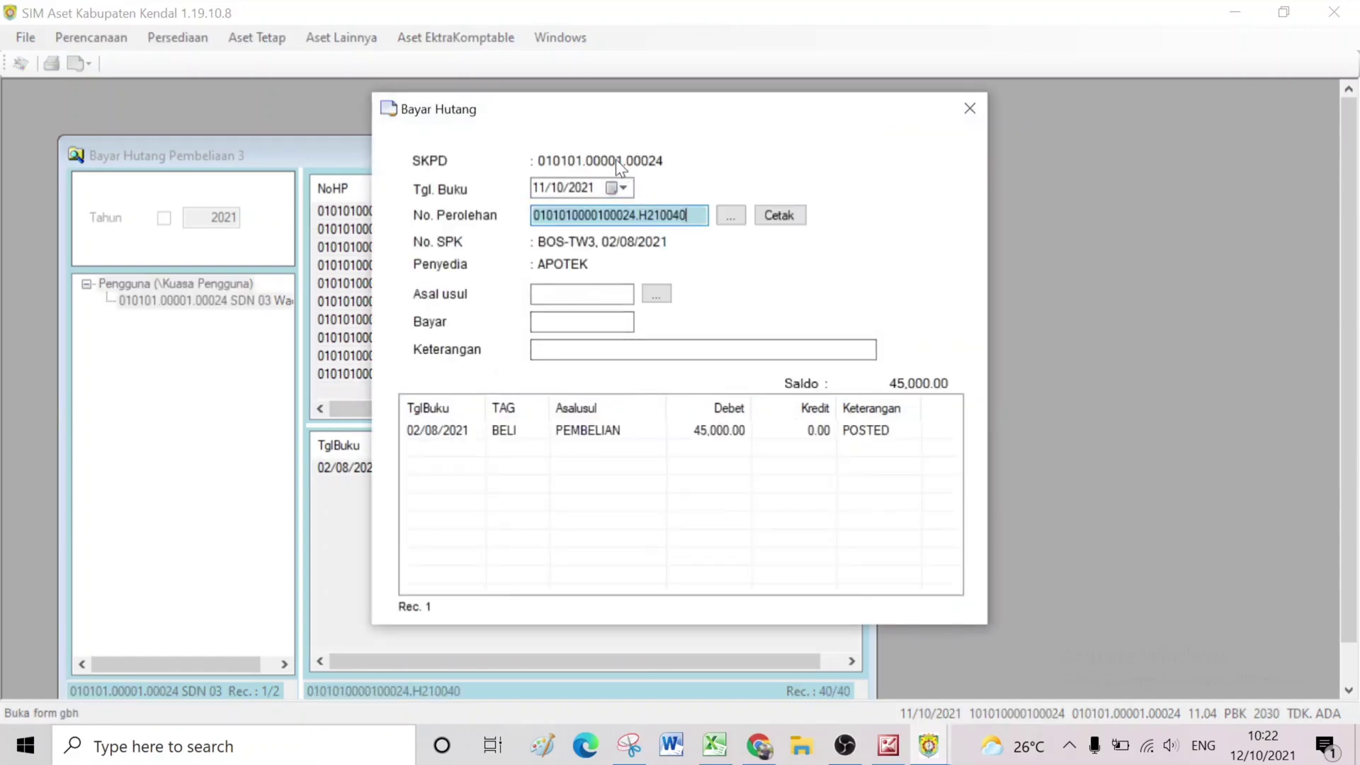
- Set the payment's book date to 04/08/2021
left_click(616, 187)
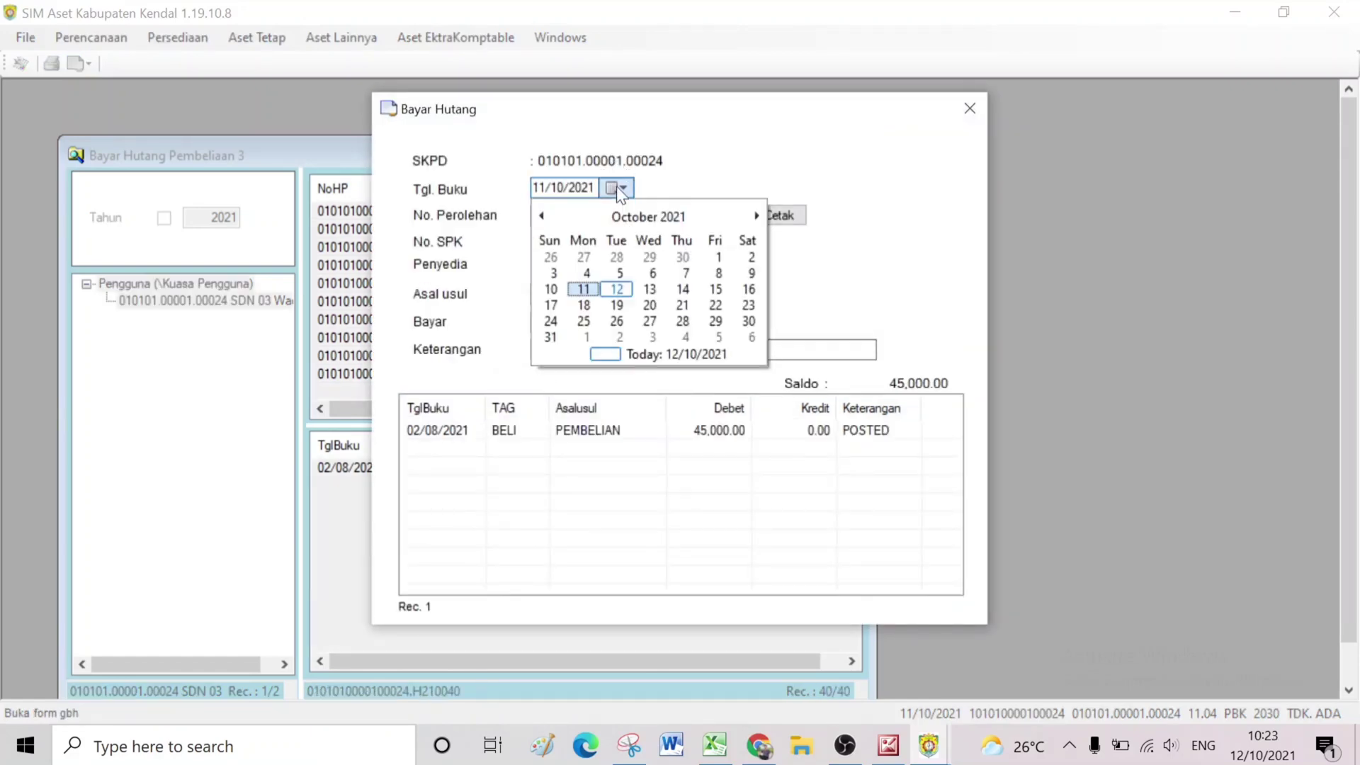
left_click(616, 187)
left_click(616, 187)
left_click(616, 187)
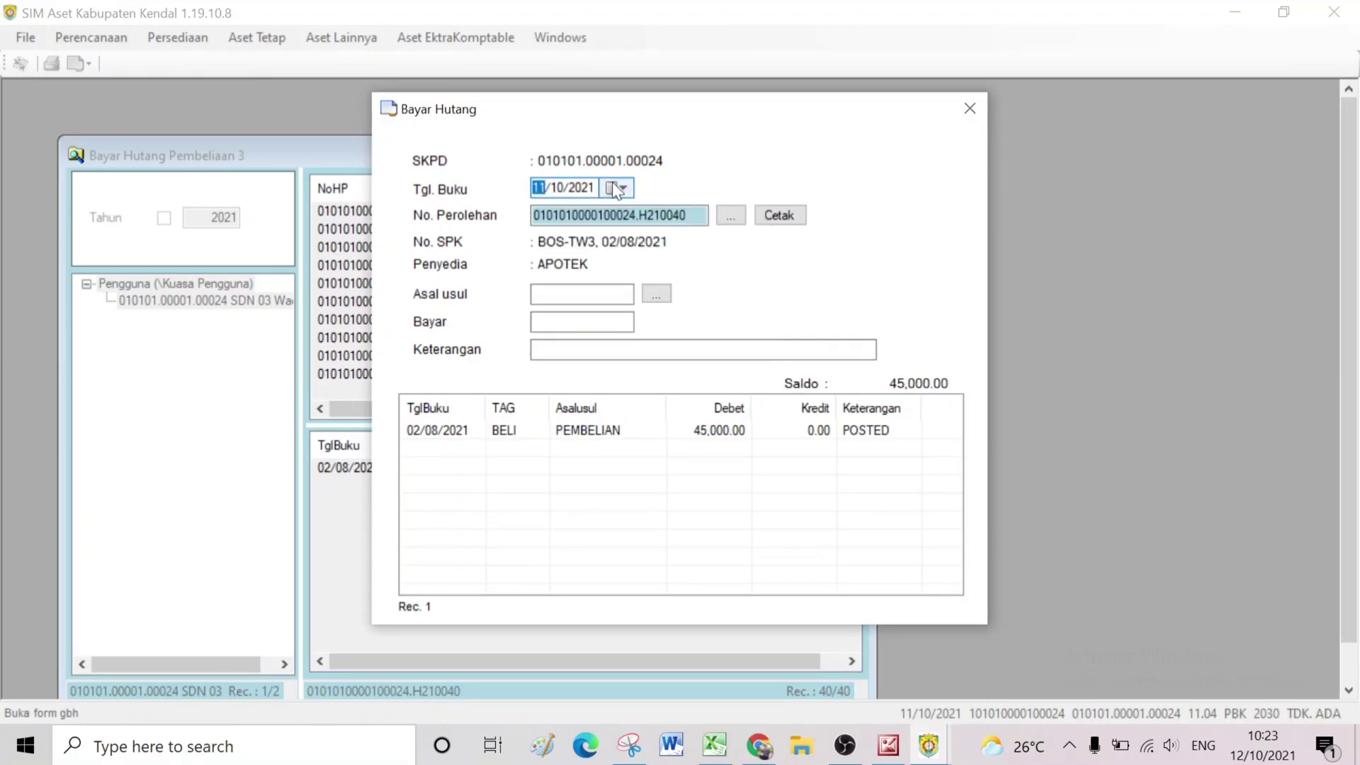
left_click(612, 188)
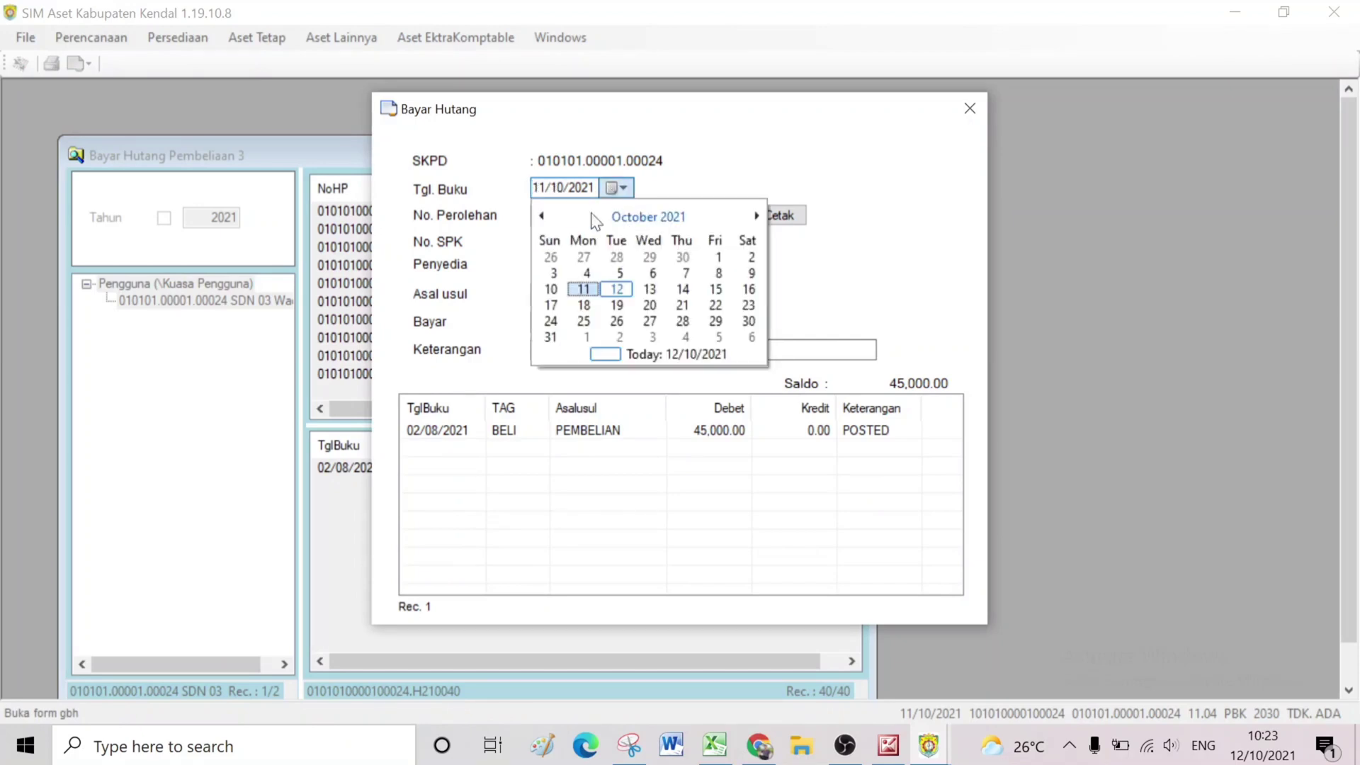
left_click(541, 215)
left_click(541, 215)
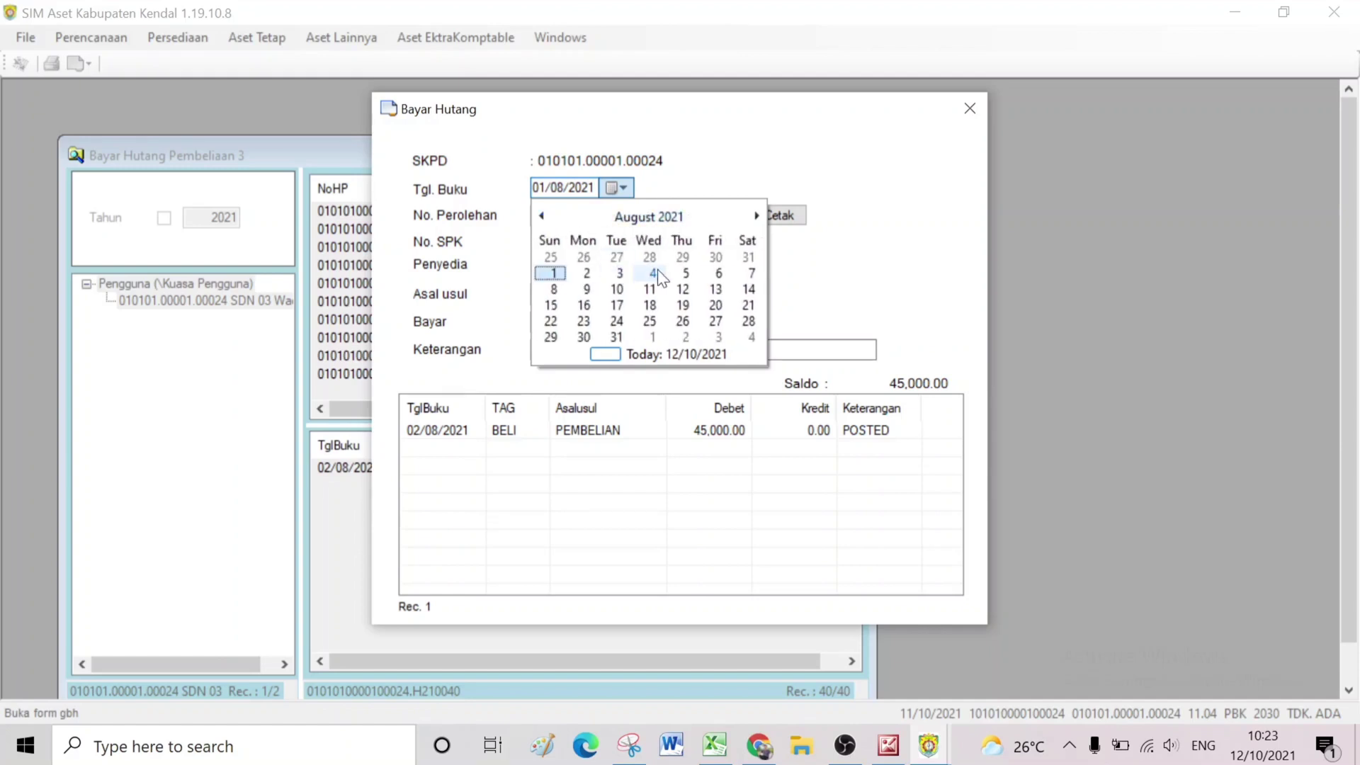
left_click(658, 272)
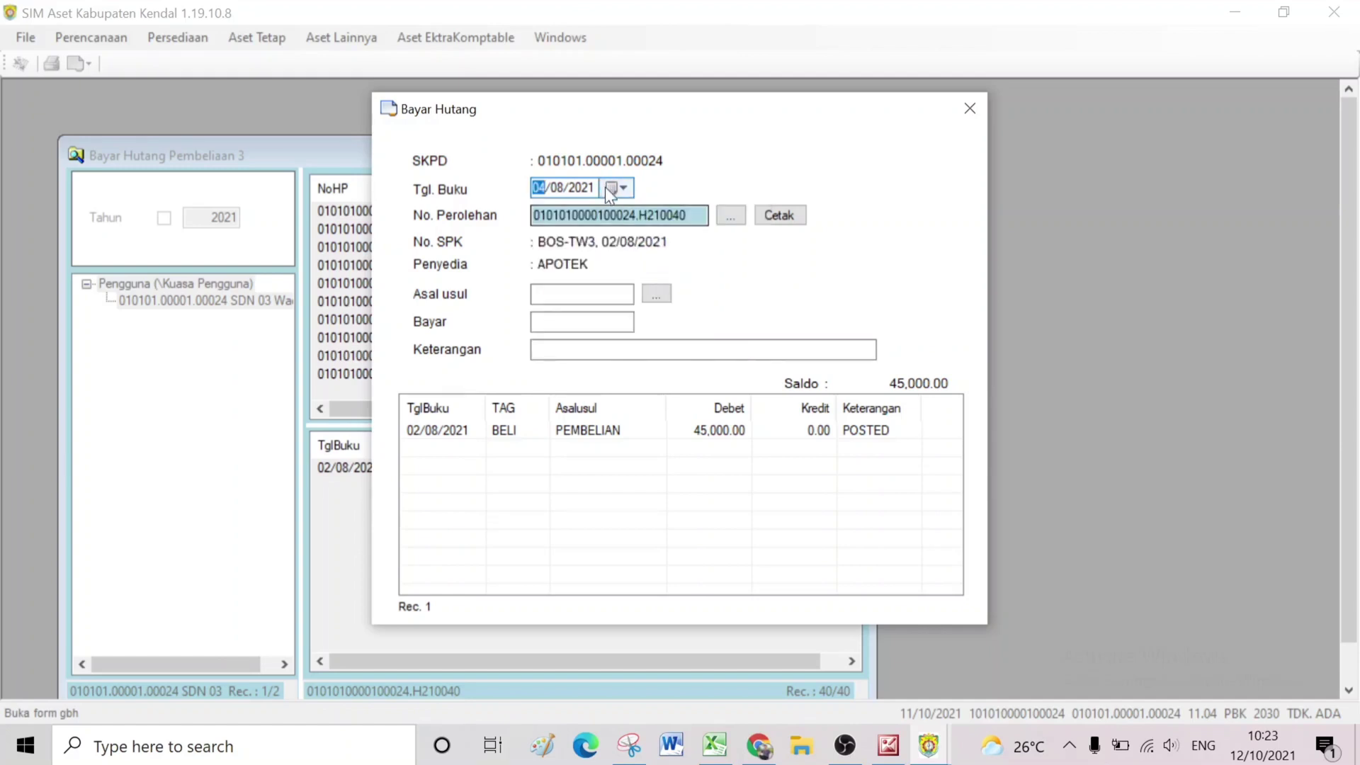
key("Return")
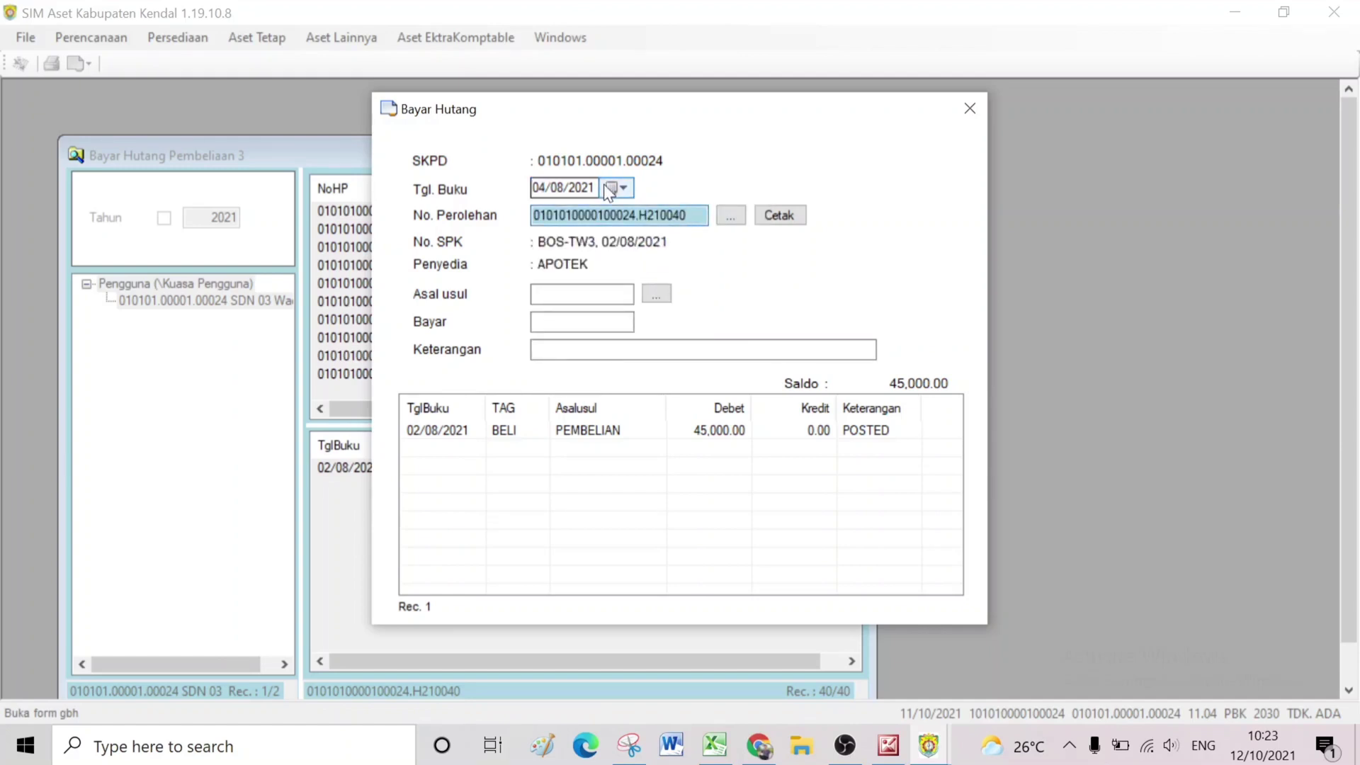
key("Return")
- Set the debt payment's source to NBOS (BELANJA BARANG JASA NBM BOS) with an amount of 45,000, leave Keterangan empty, and save it
left_click(614, 435)
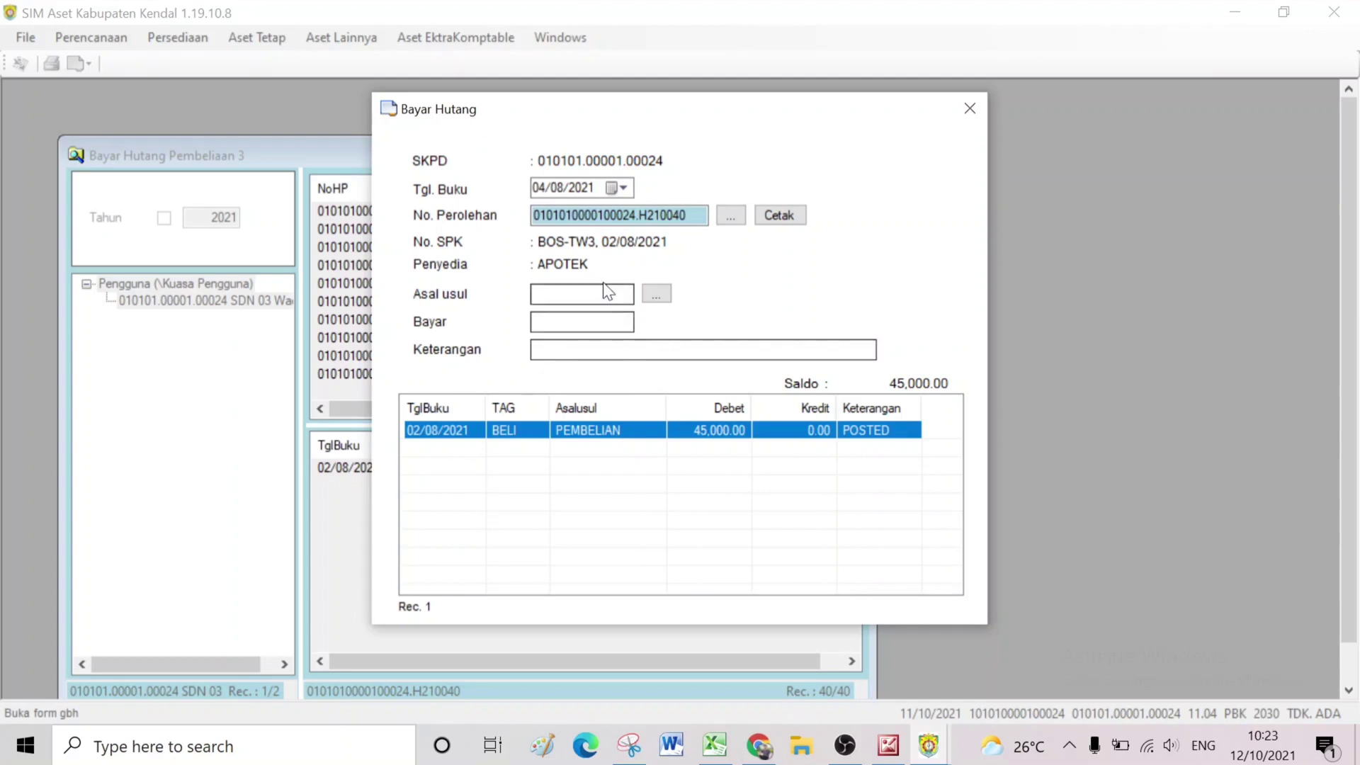
left_click(652, 295)
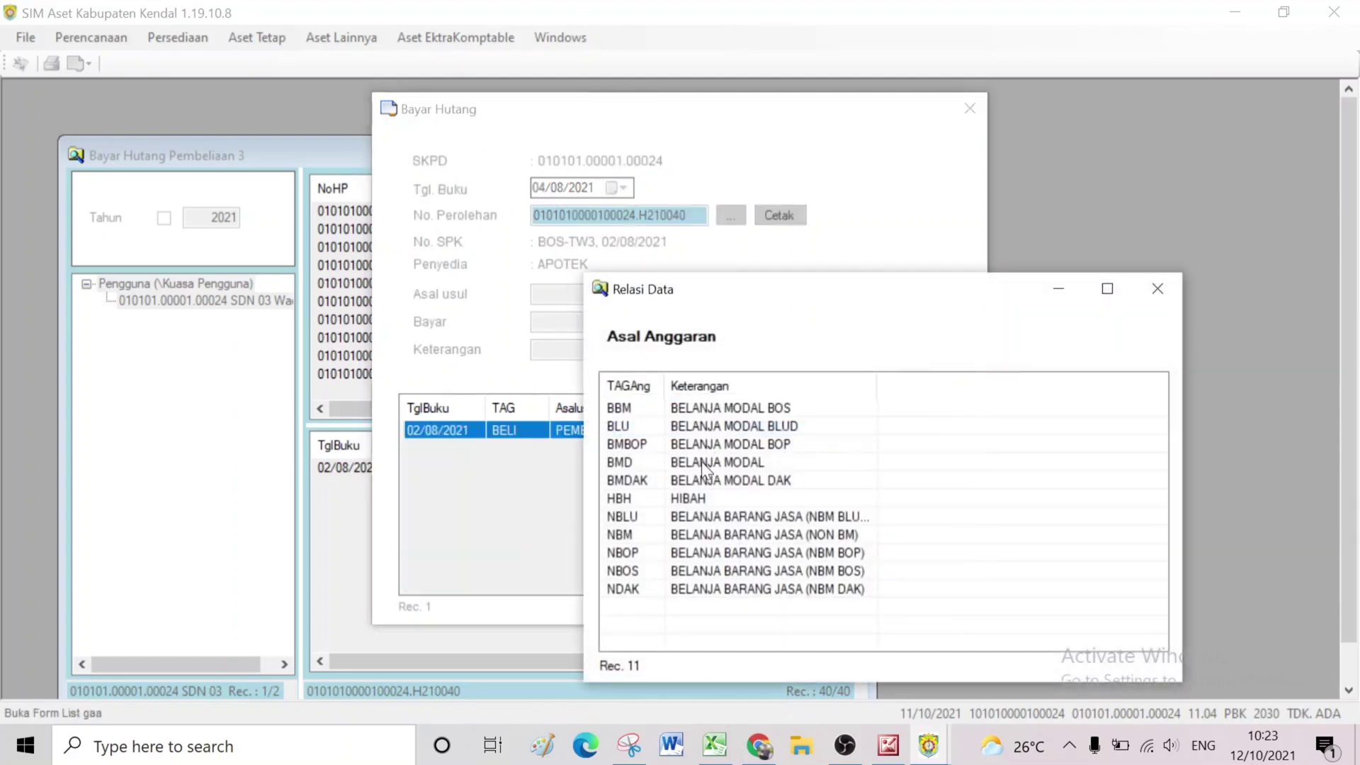
left_click(690, 570)
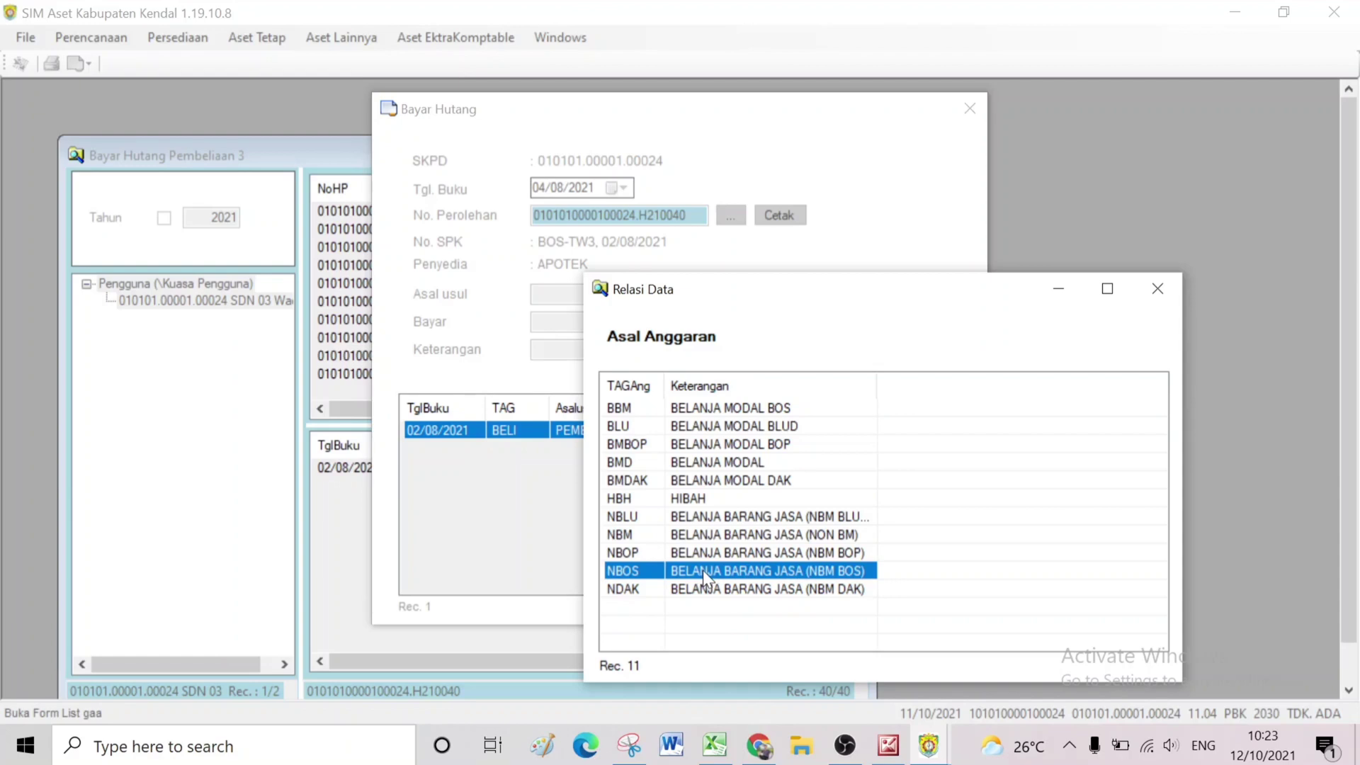
double_click(702, 570)
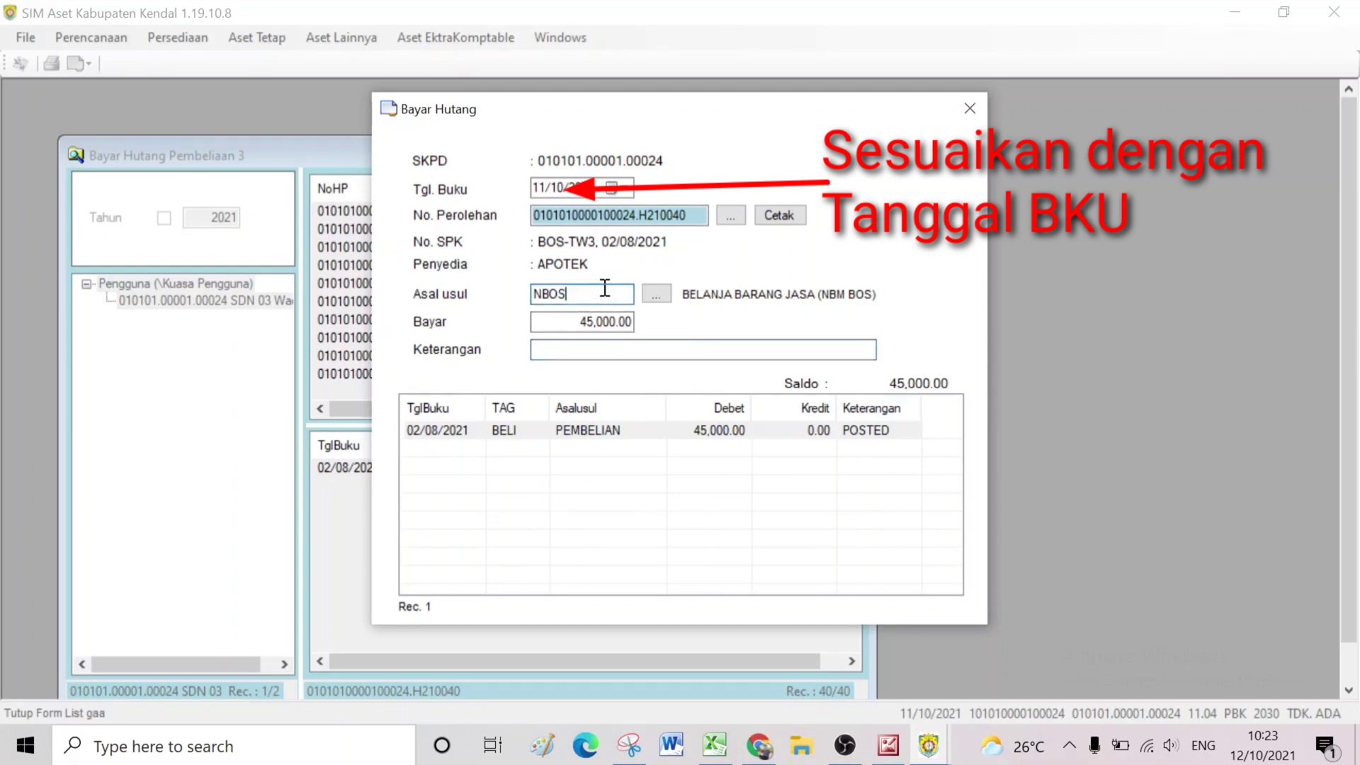
key("Tab")
key("Tab")
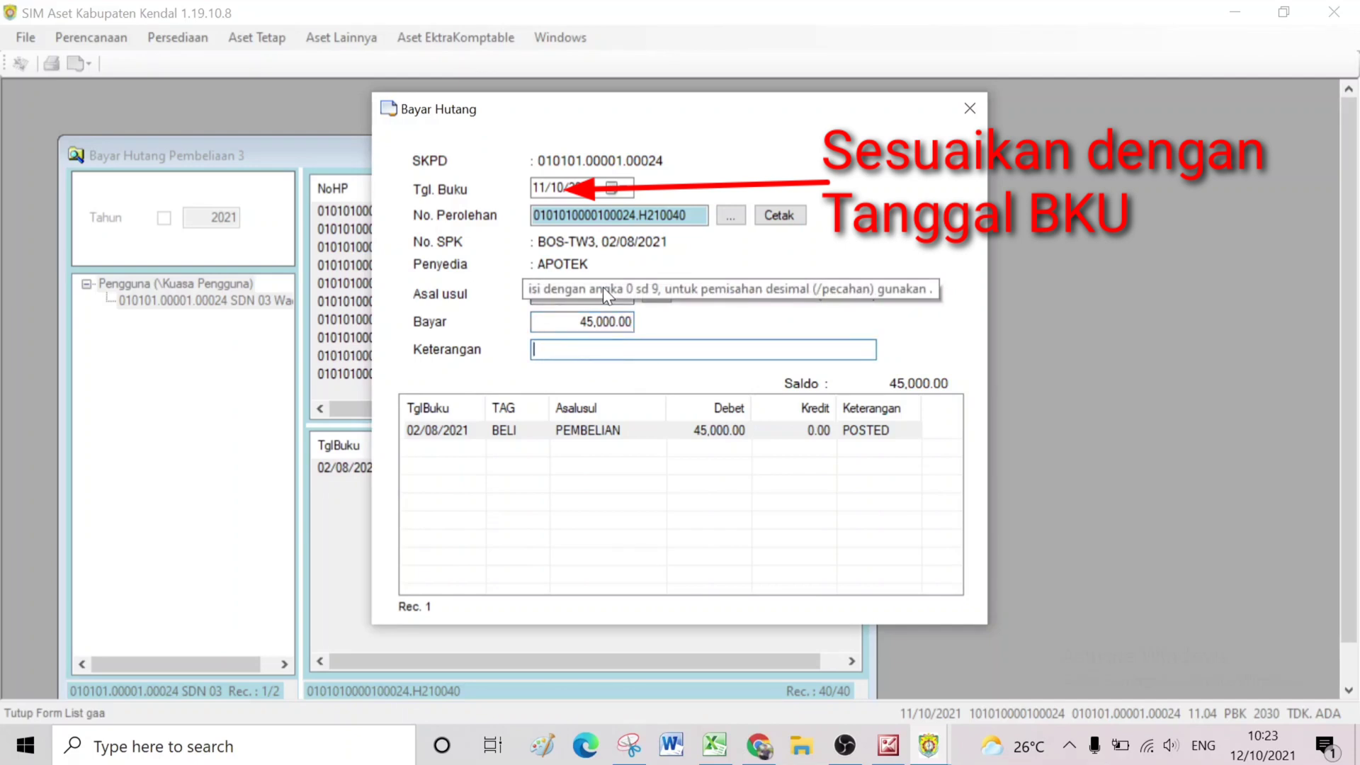
type("T")
key("BackSpace")
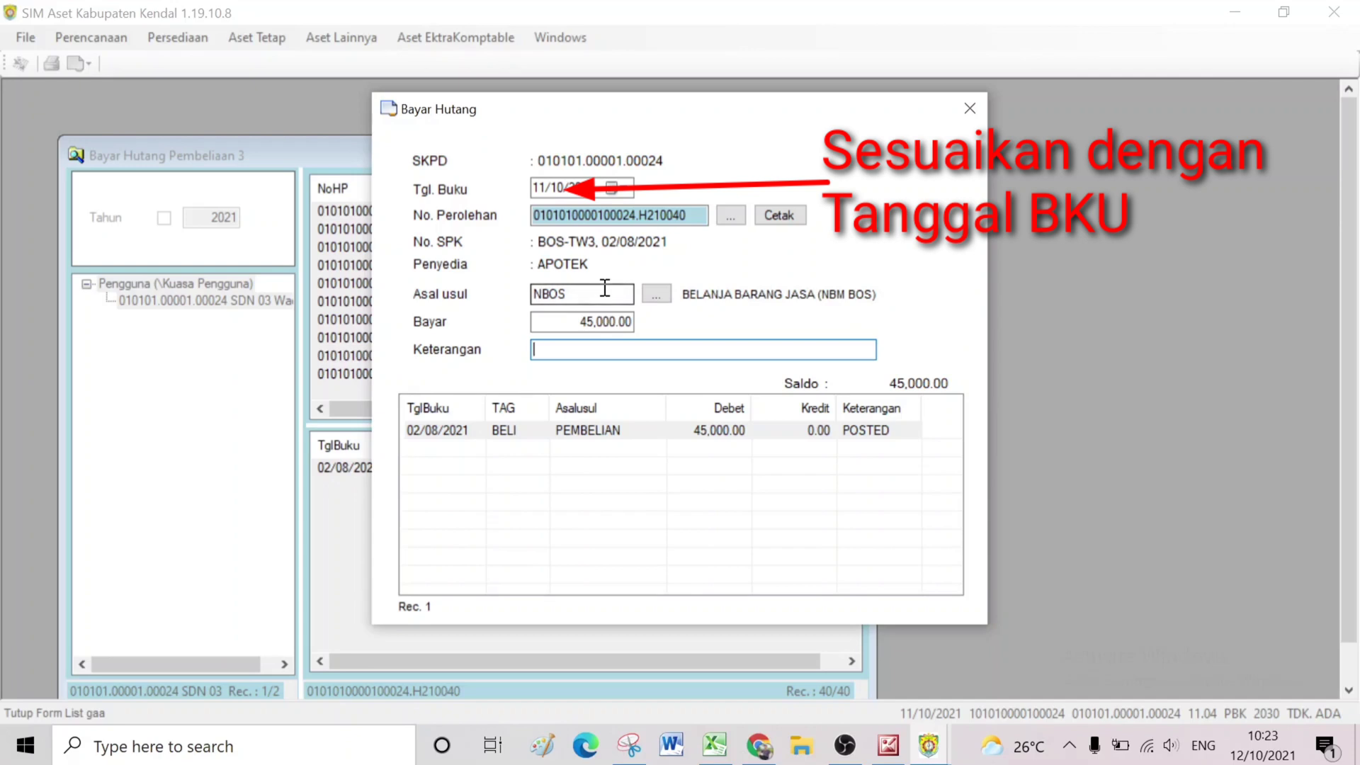
key("Return")
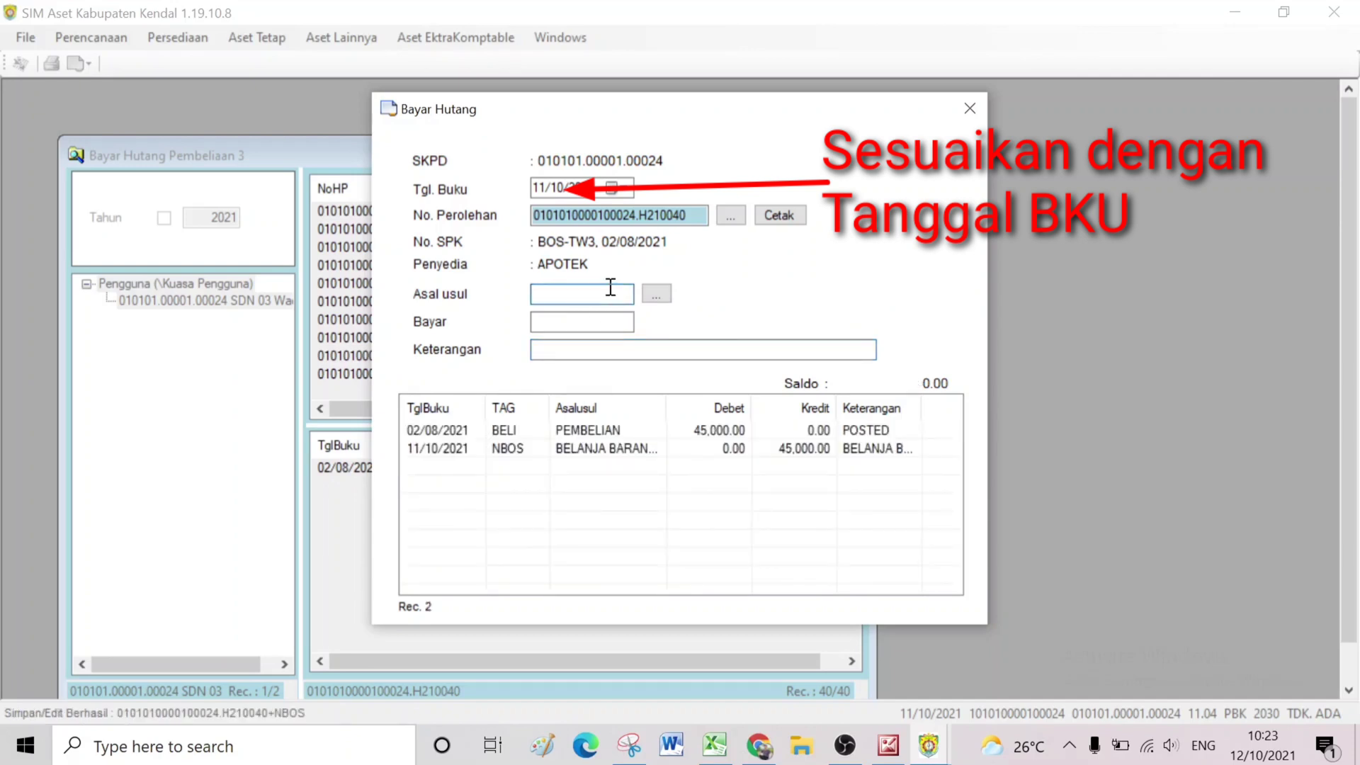
- Review the purchase and NBOS payment rows with a wider form and Keterangan column, and close the debt payment windows
left_click(721, 427)
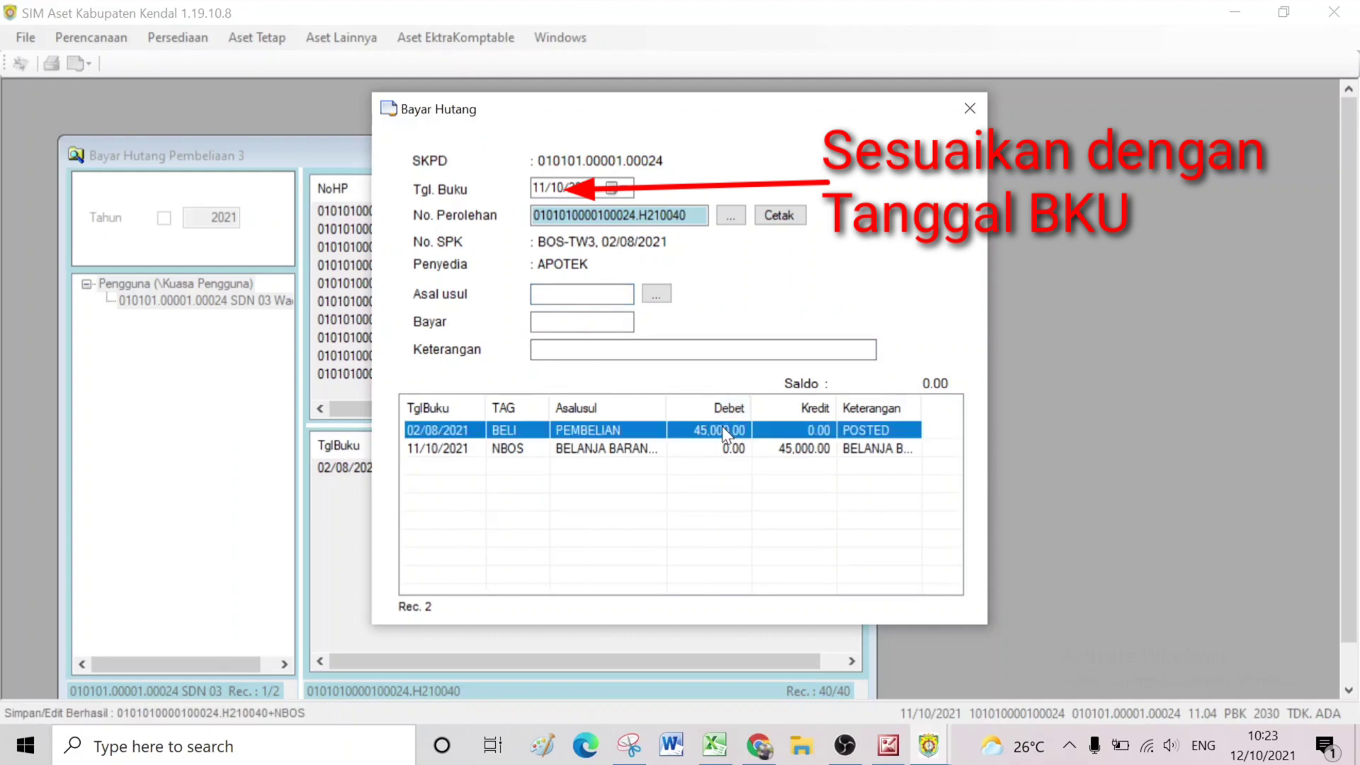
left_click(811, 448)
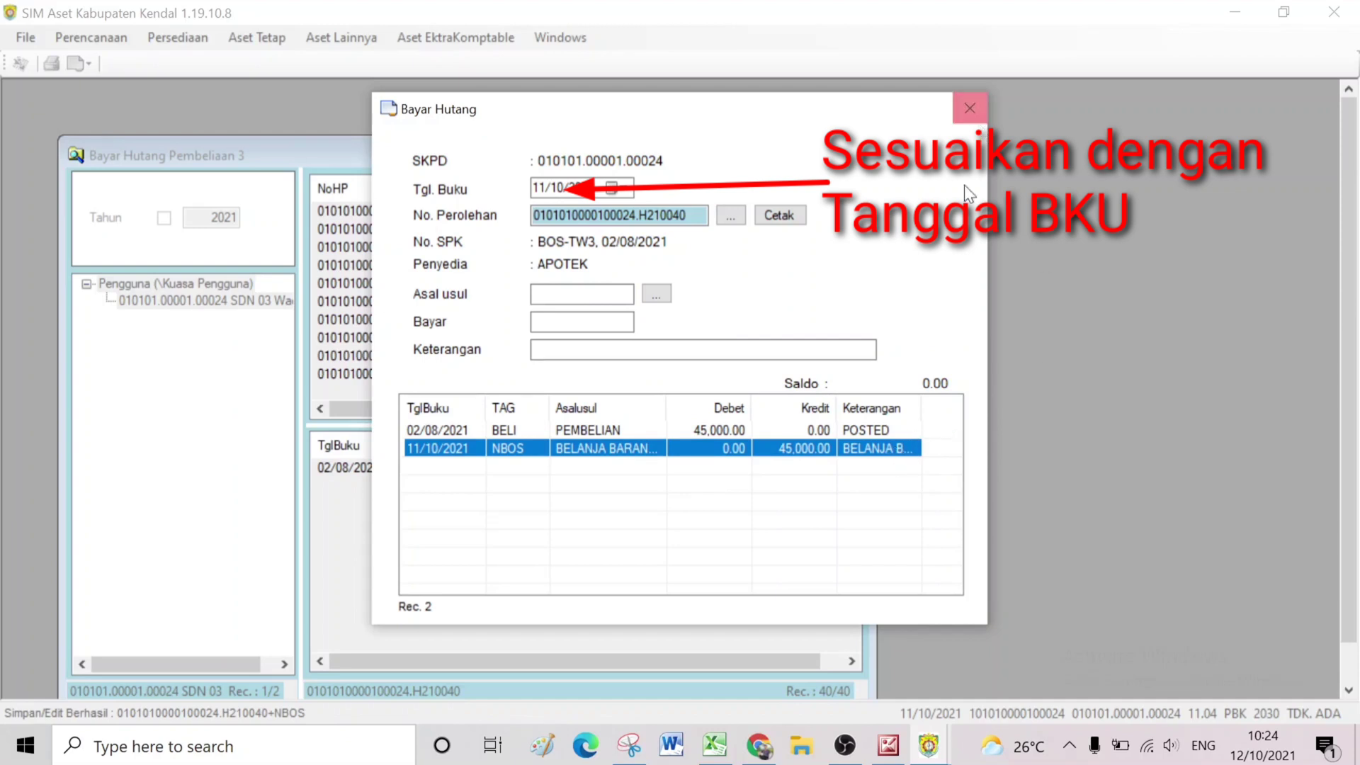
left_click_drag(990, 364, 1168, 365)
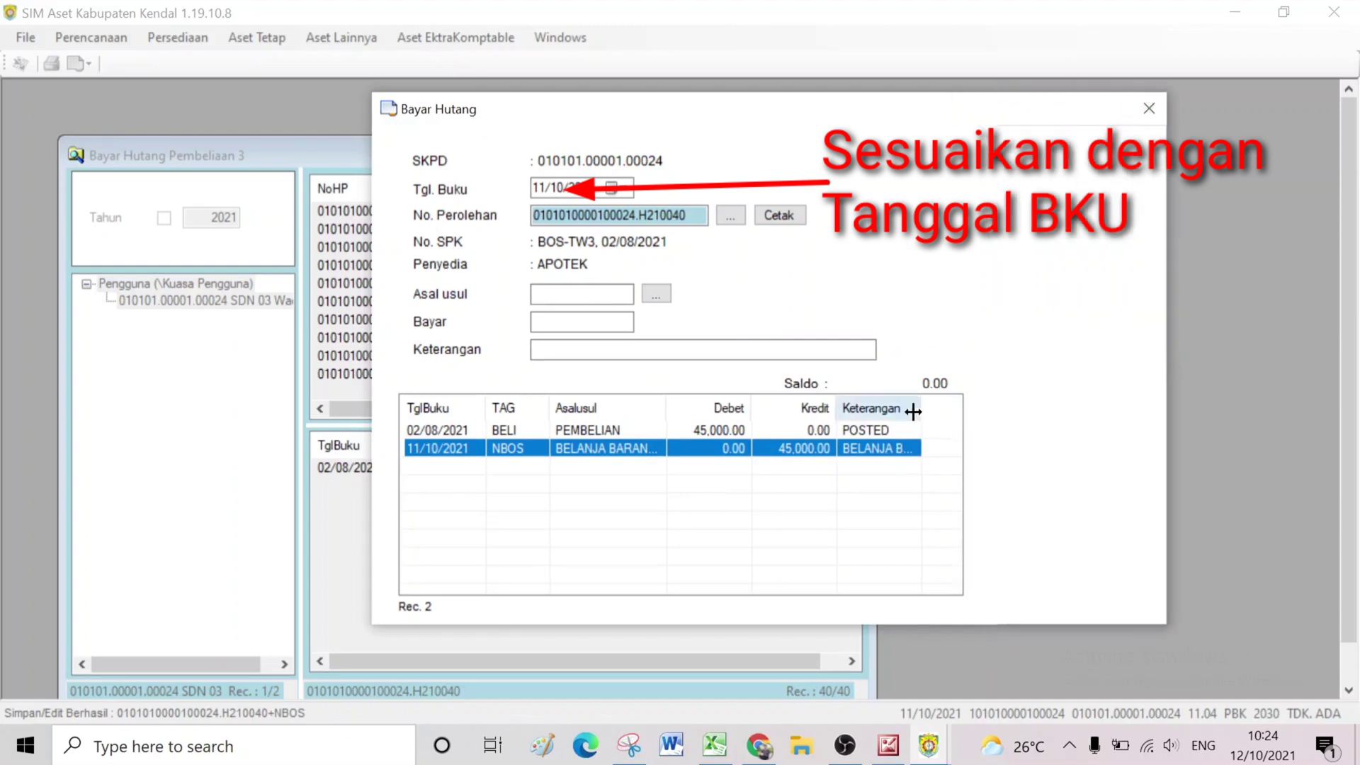
left_click_drag(921, 413, 953, 413)
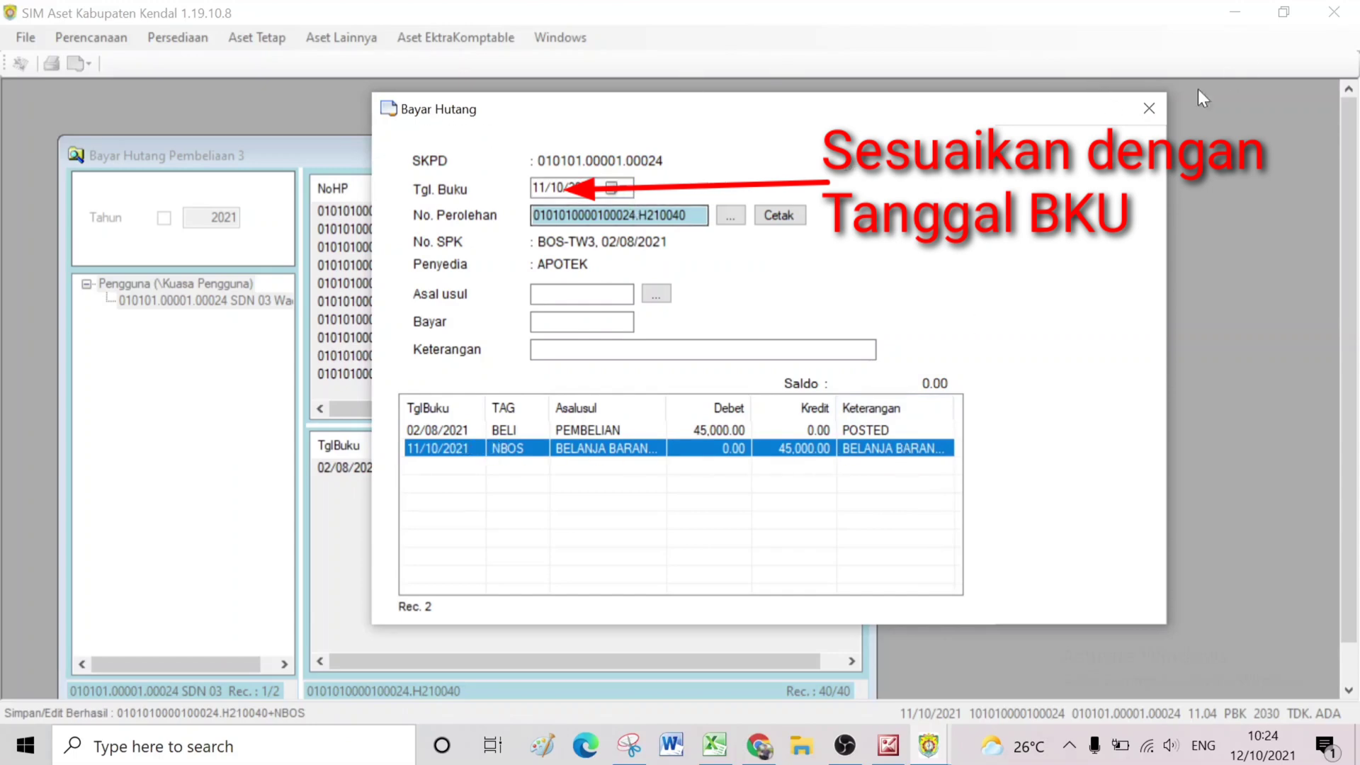
left_click(1148, 108)
left_click(839, 157)
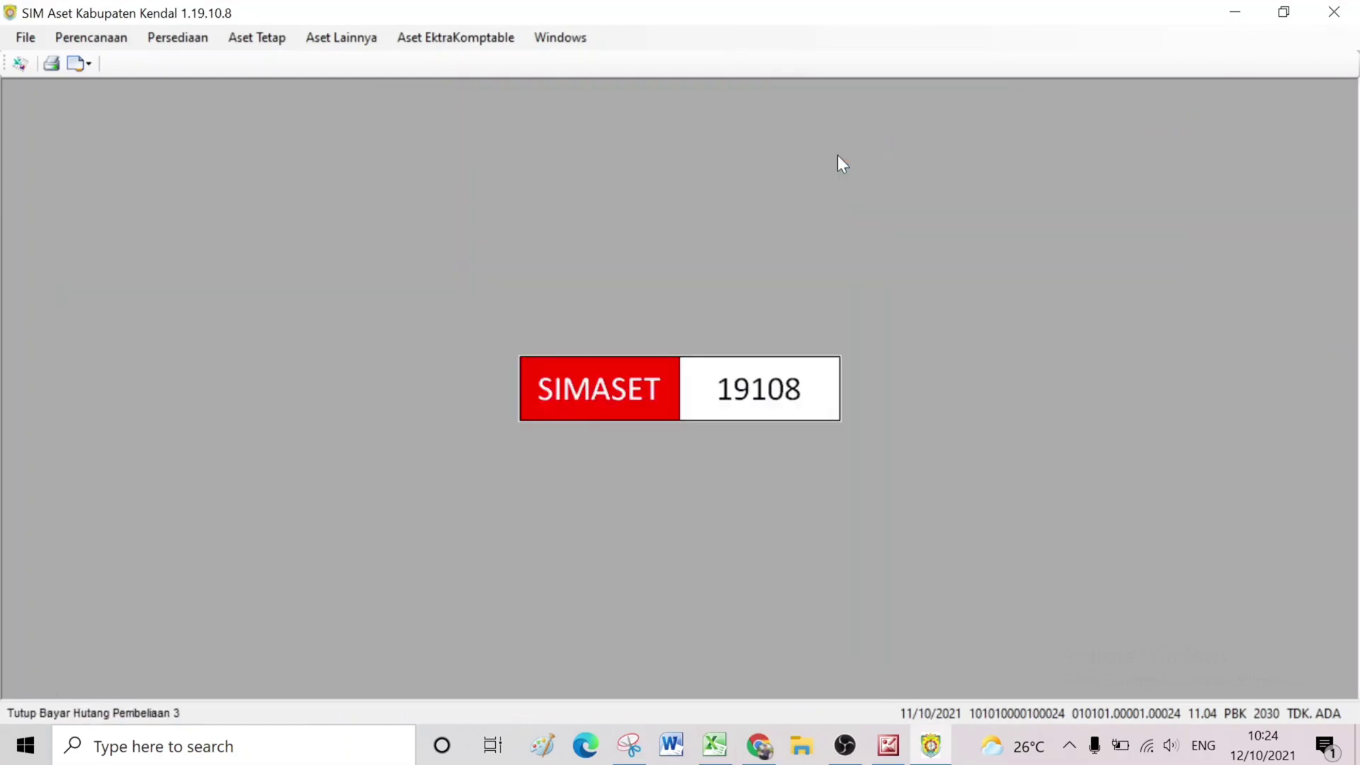
- Open Perintah Pengeluaran for inventory administration and examine the issue orders of unit 010101.00001.00024 SDN 03 Wadas
left_click(170, 40)
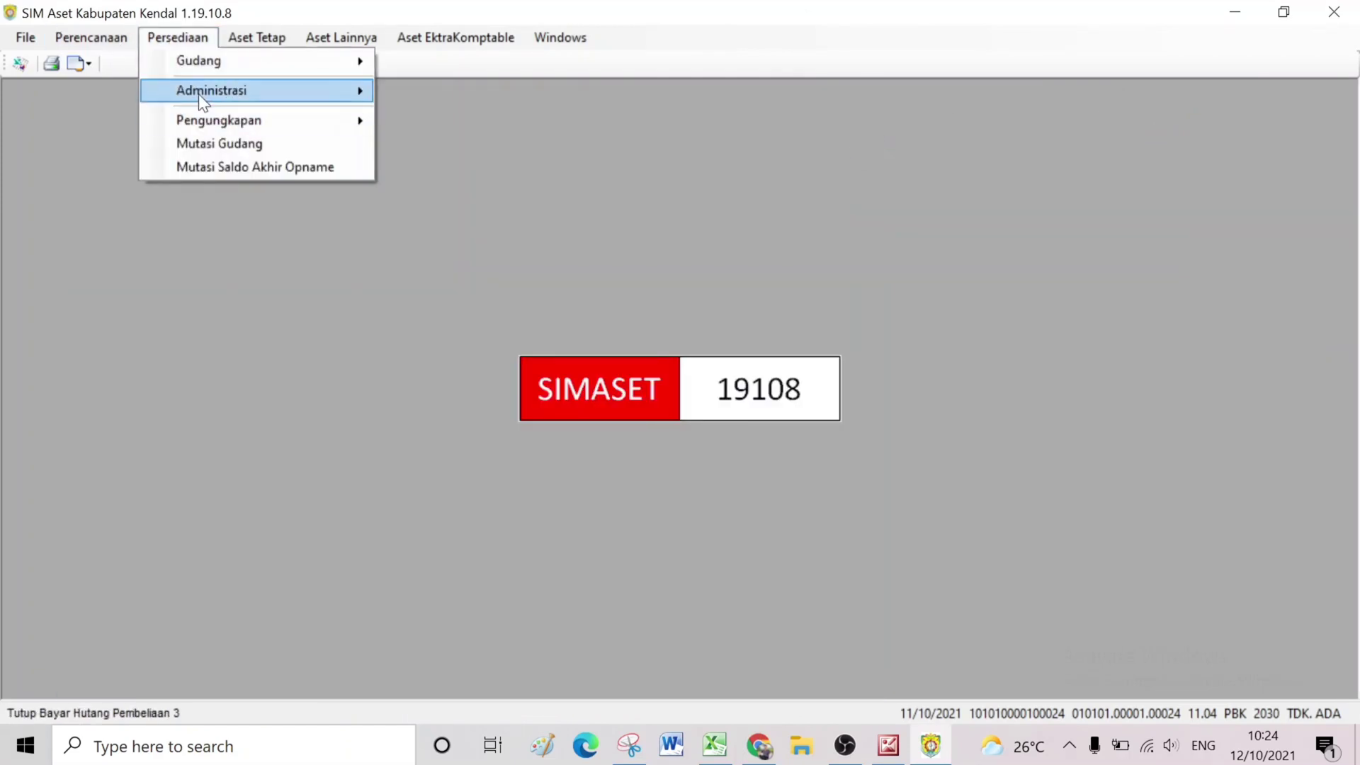
mouse_move(213, 91)
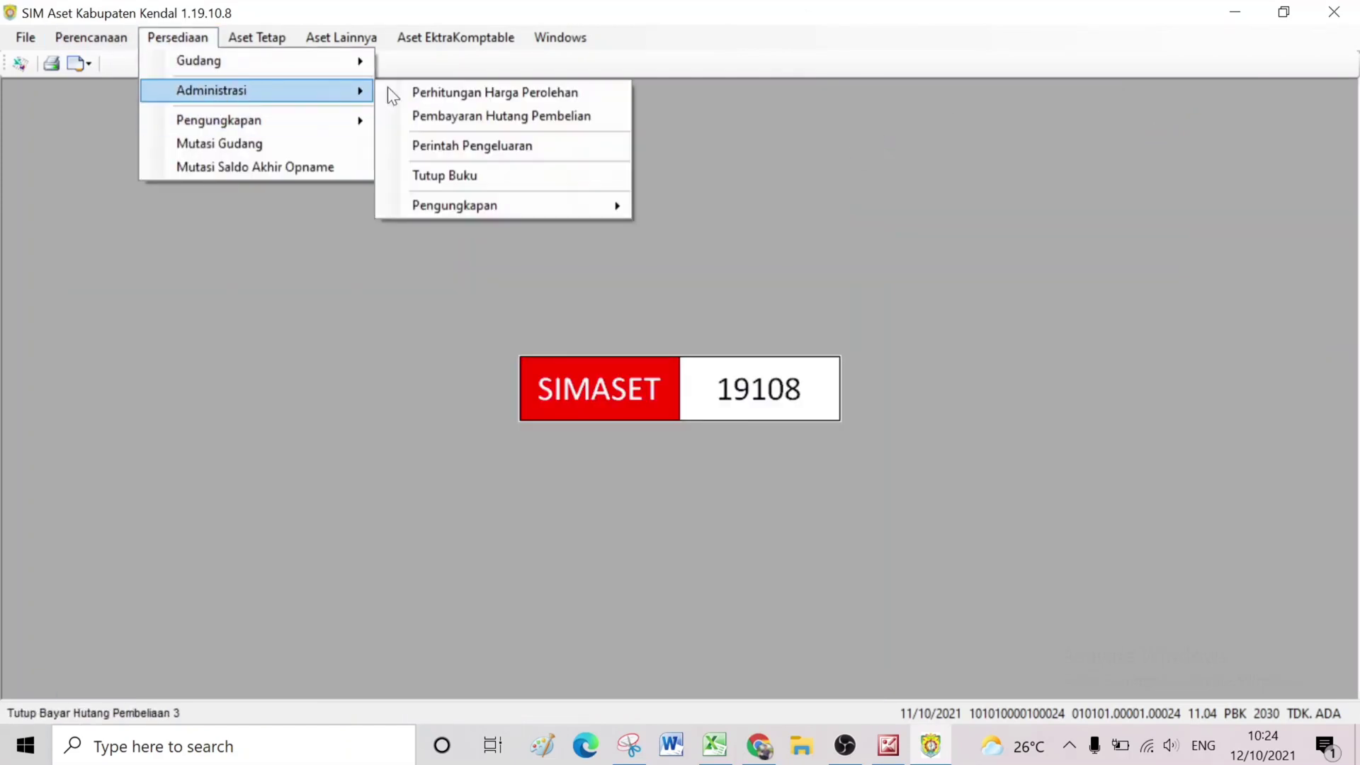
left_click(460, 148)
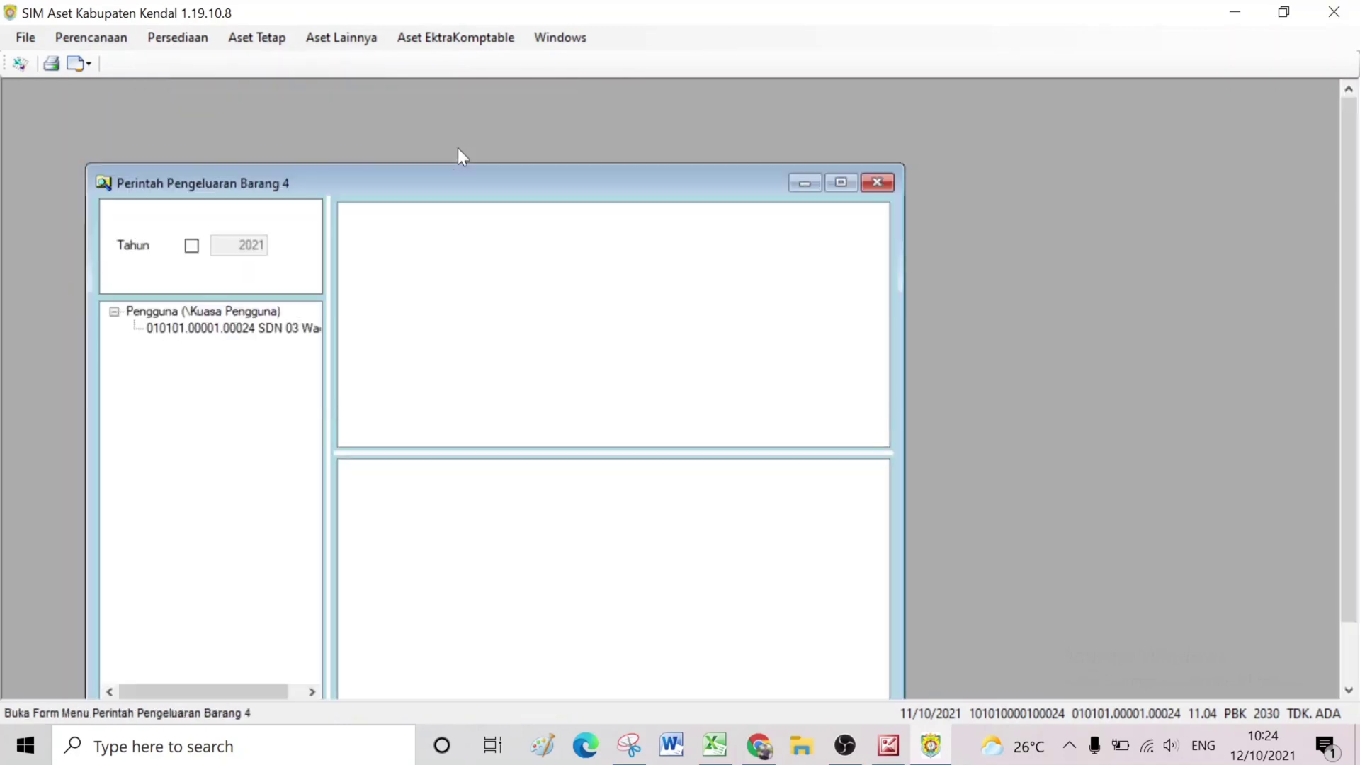
left_click(274, 333)
left_click(274, 333)
left_click_drag(880, 256, 876, 415)
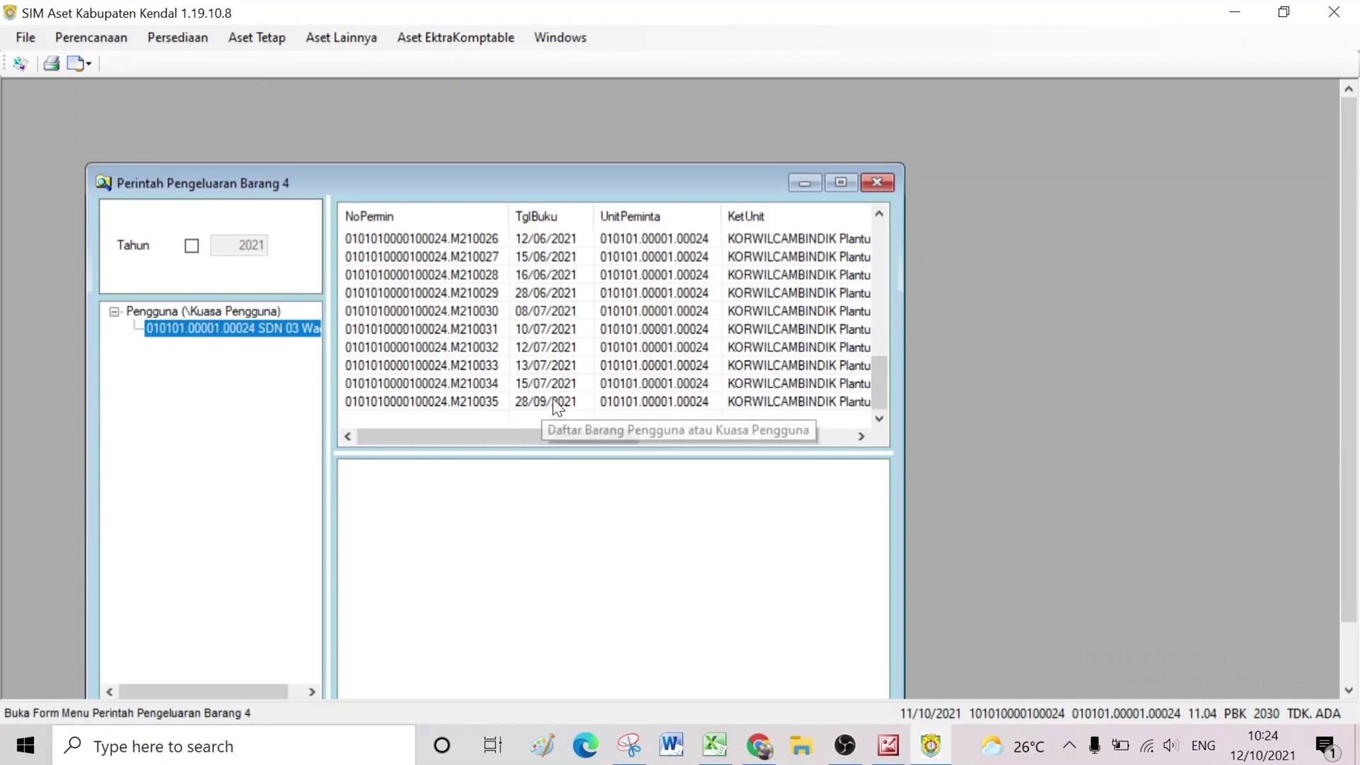
scroll(559, 375, "up", 2)
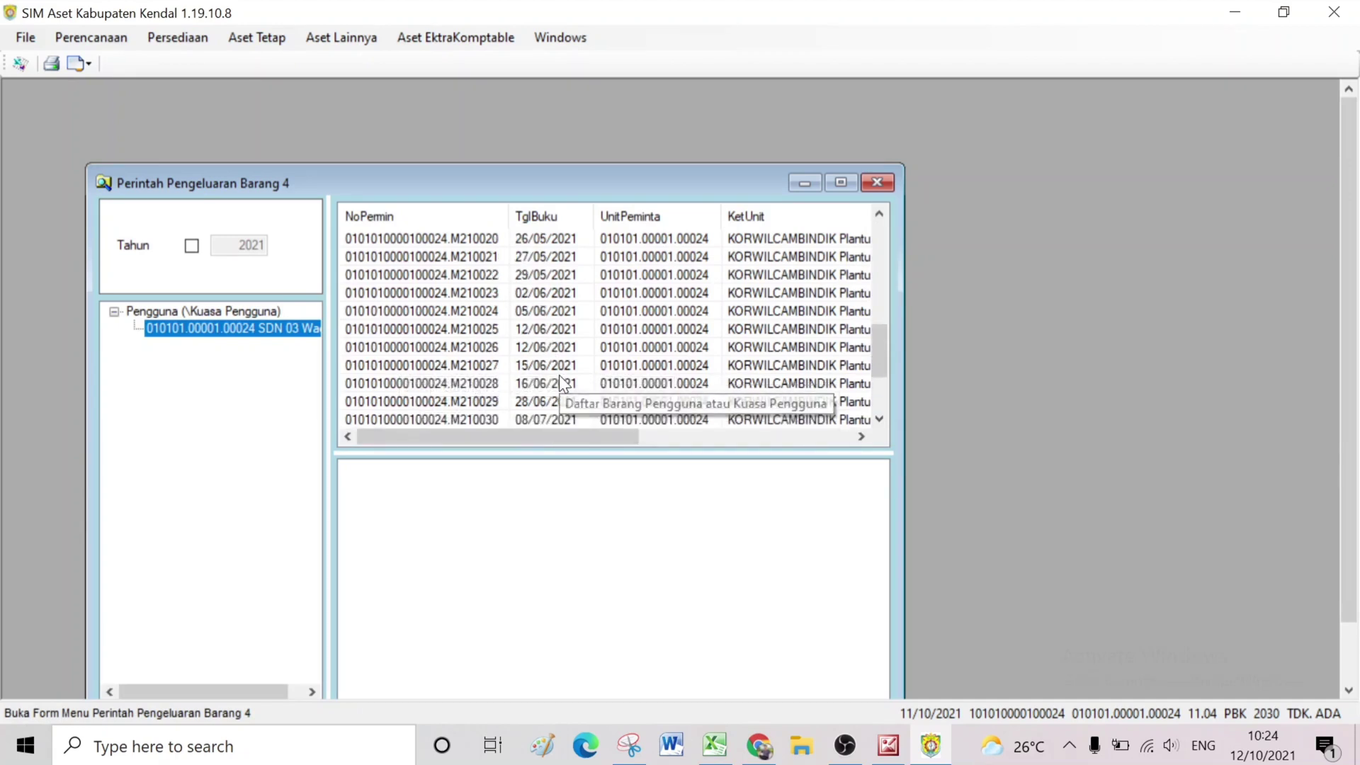
scroll(559, 375, "down", 2)
scroll(558, 360, "up", 3)
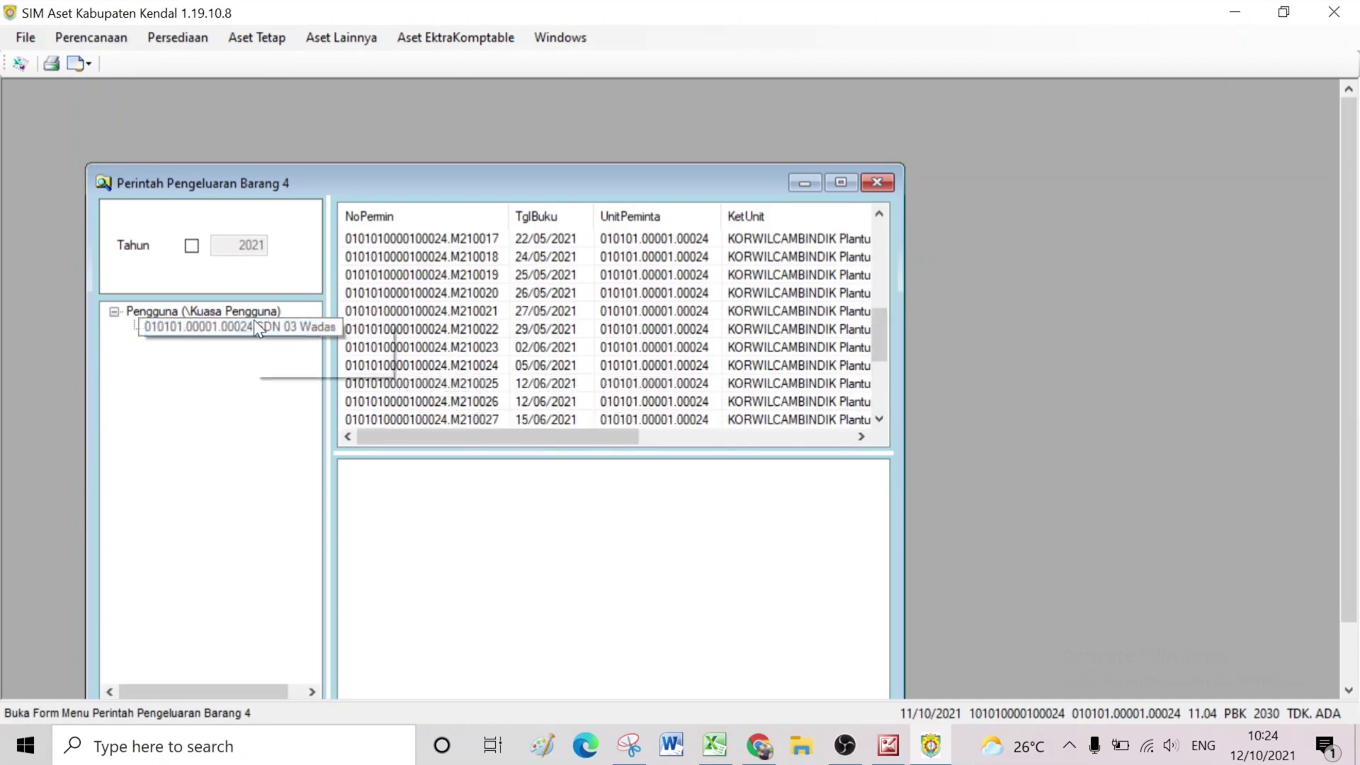
- Start a new Pengeluaran Barang record for the SDN 03 Wadas unit with book date 04/08/2021
right_click(254, 321)
left_click(293, 329)
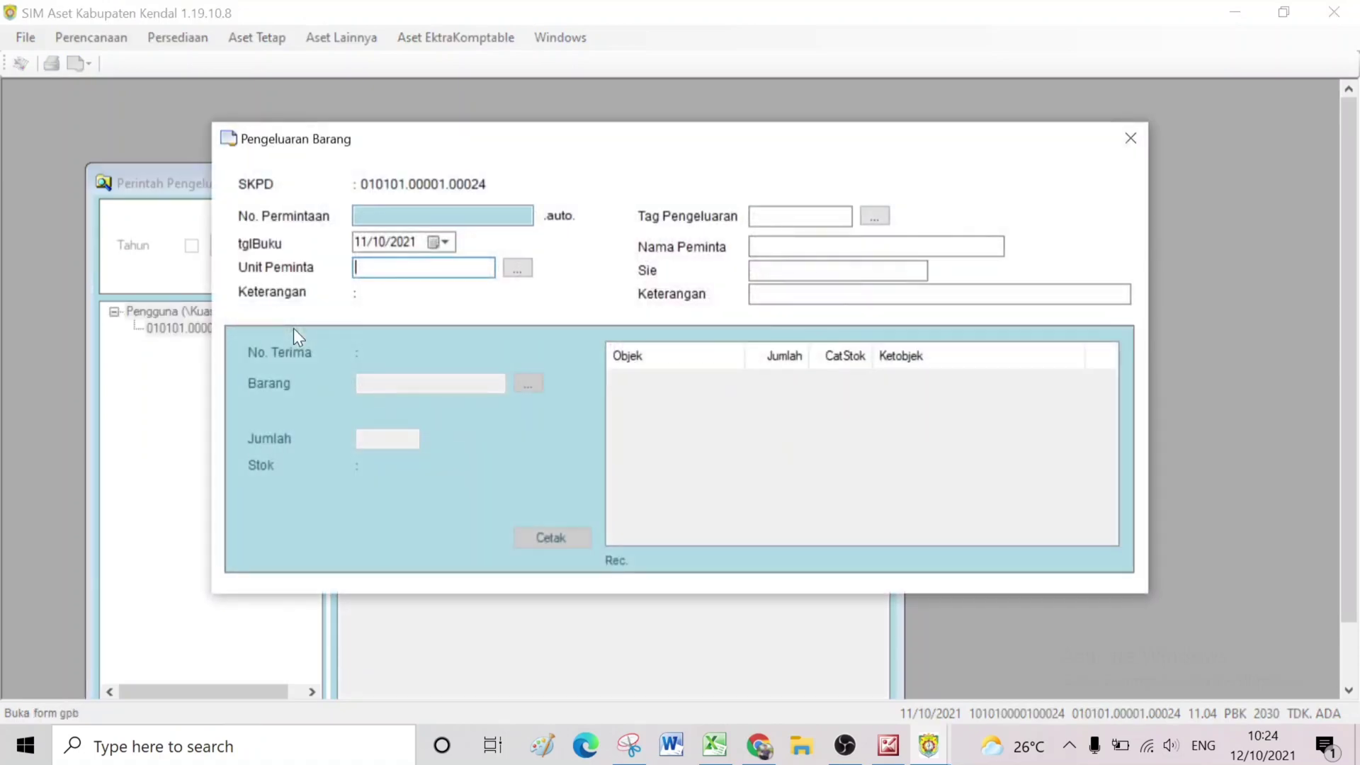
left_click(435, 241)
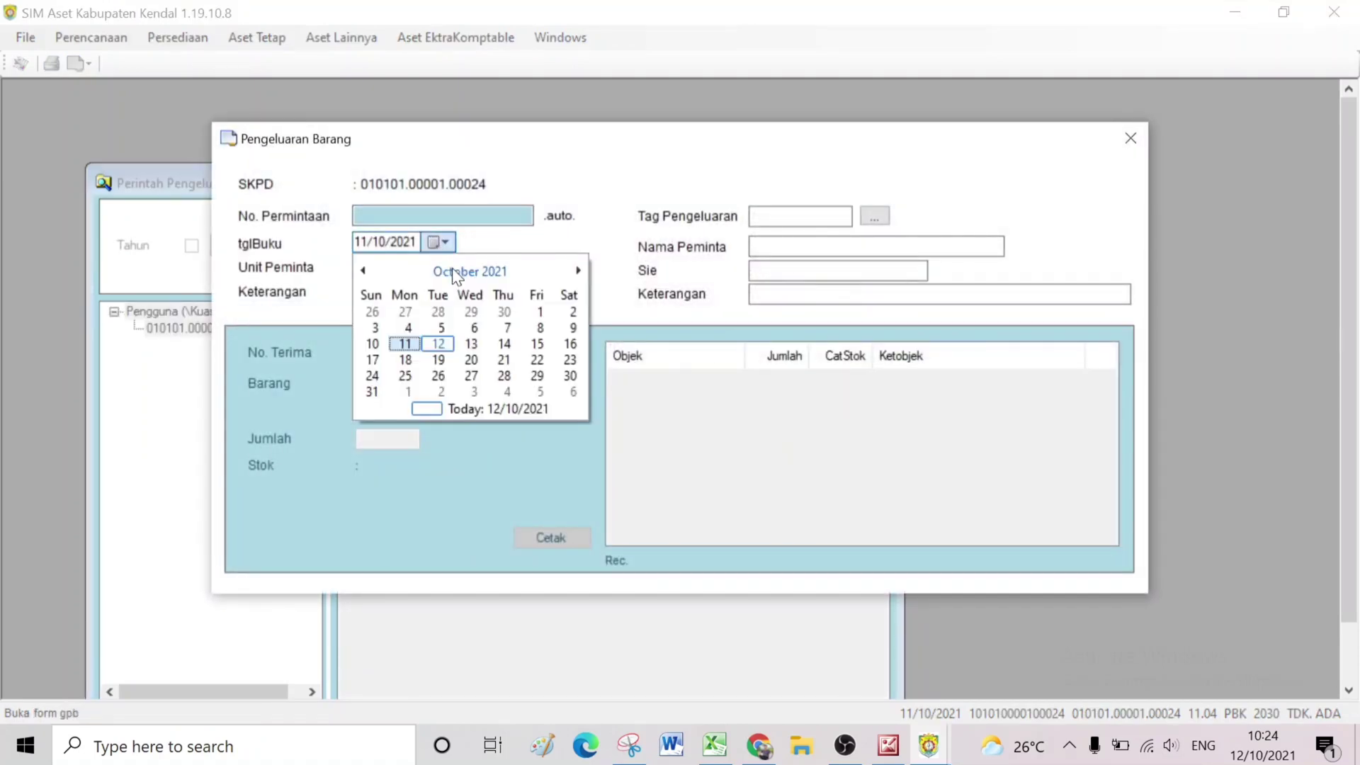
left_click(364, 271)
left_click(363, 271)
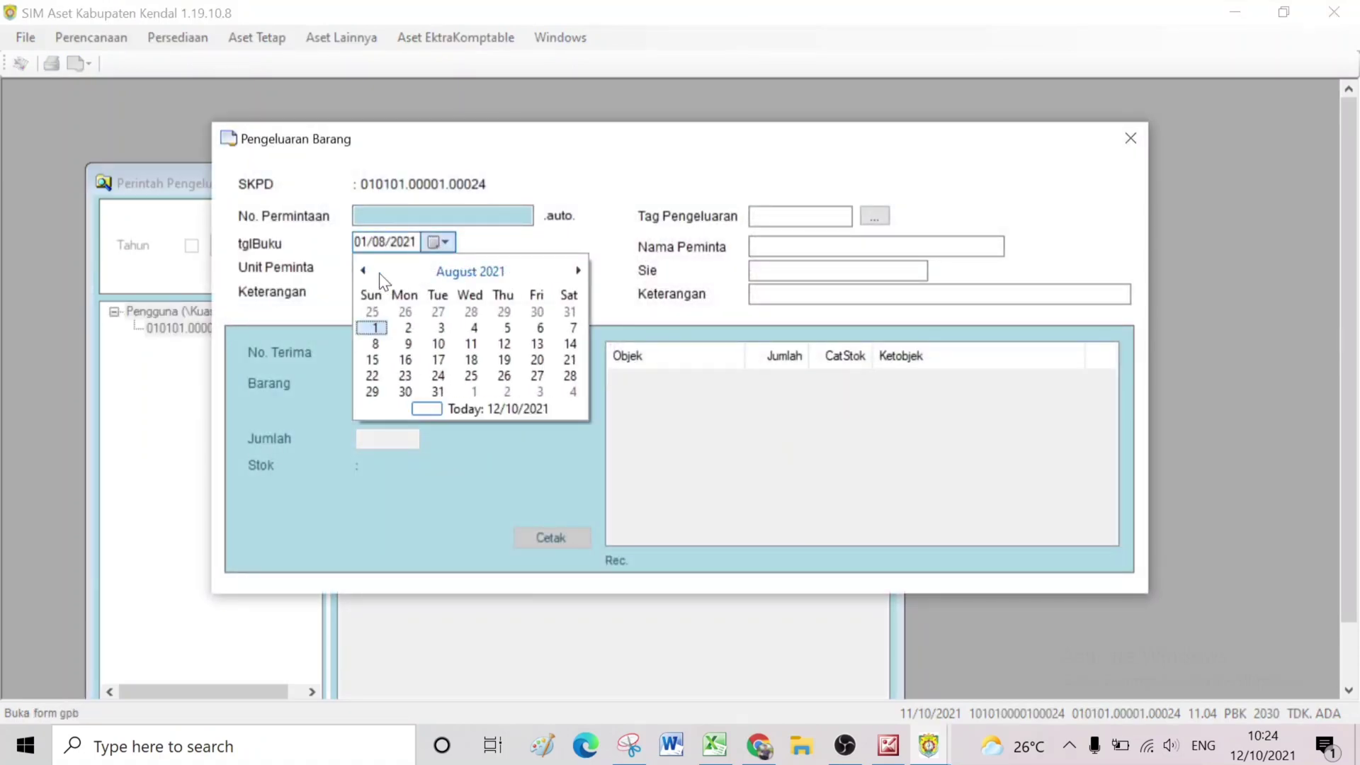
left_click(473, 328)
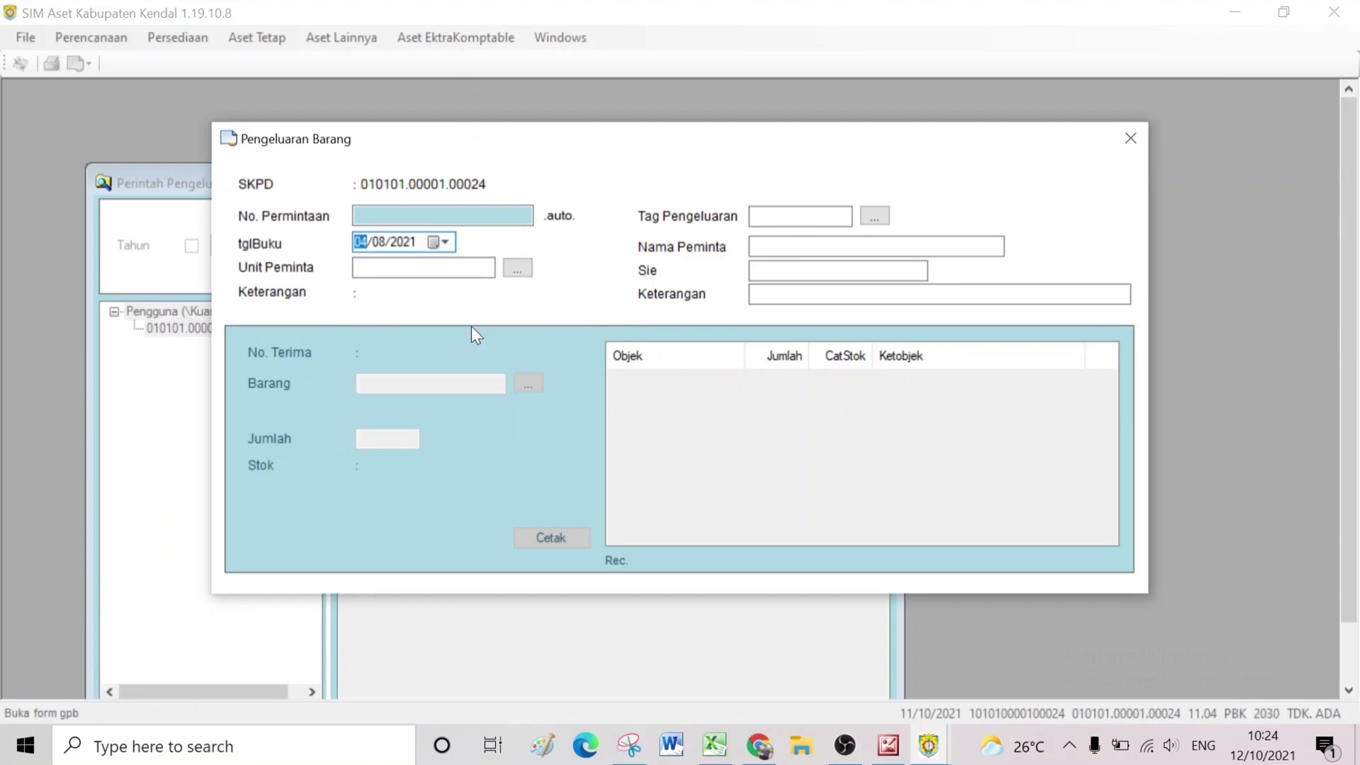
- Set the requesting unit to 010101.00001.00024 SDN 03 Wadas and the Tag Pengeluaran to PENGGUNAAN
left_click(518, 269)
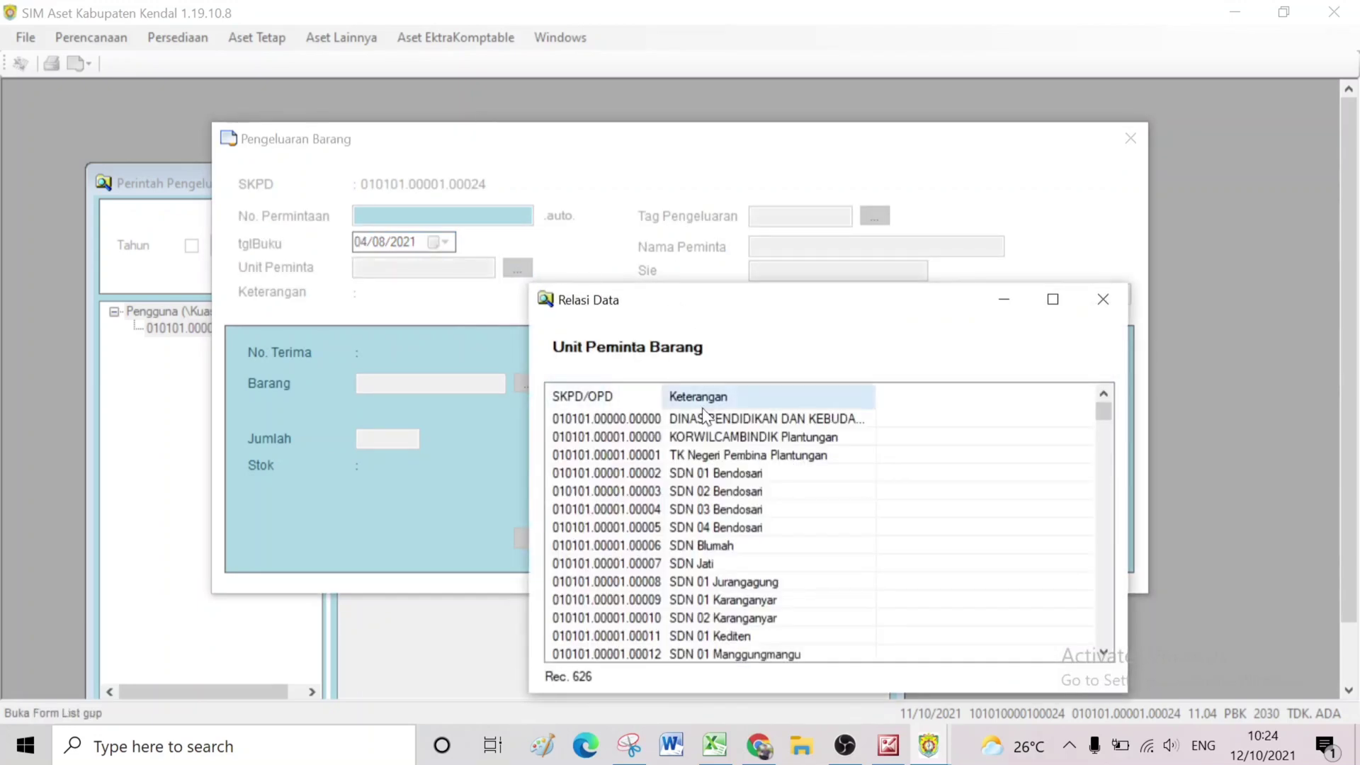
scroll(725, 587, "down", 3)
scroll(725, 588, "down", 3)
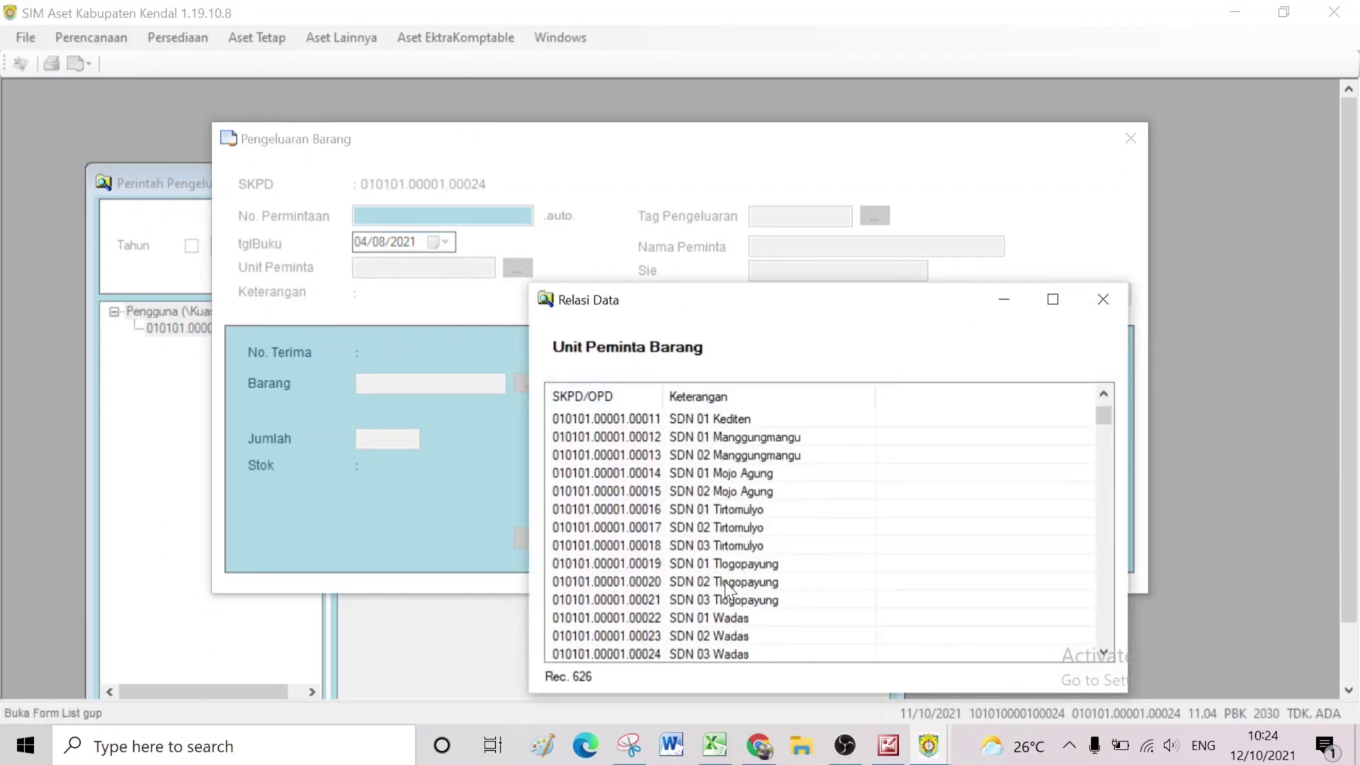
left_click(737, 545)
double_click(737, 545)
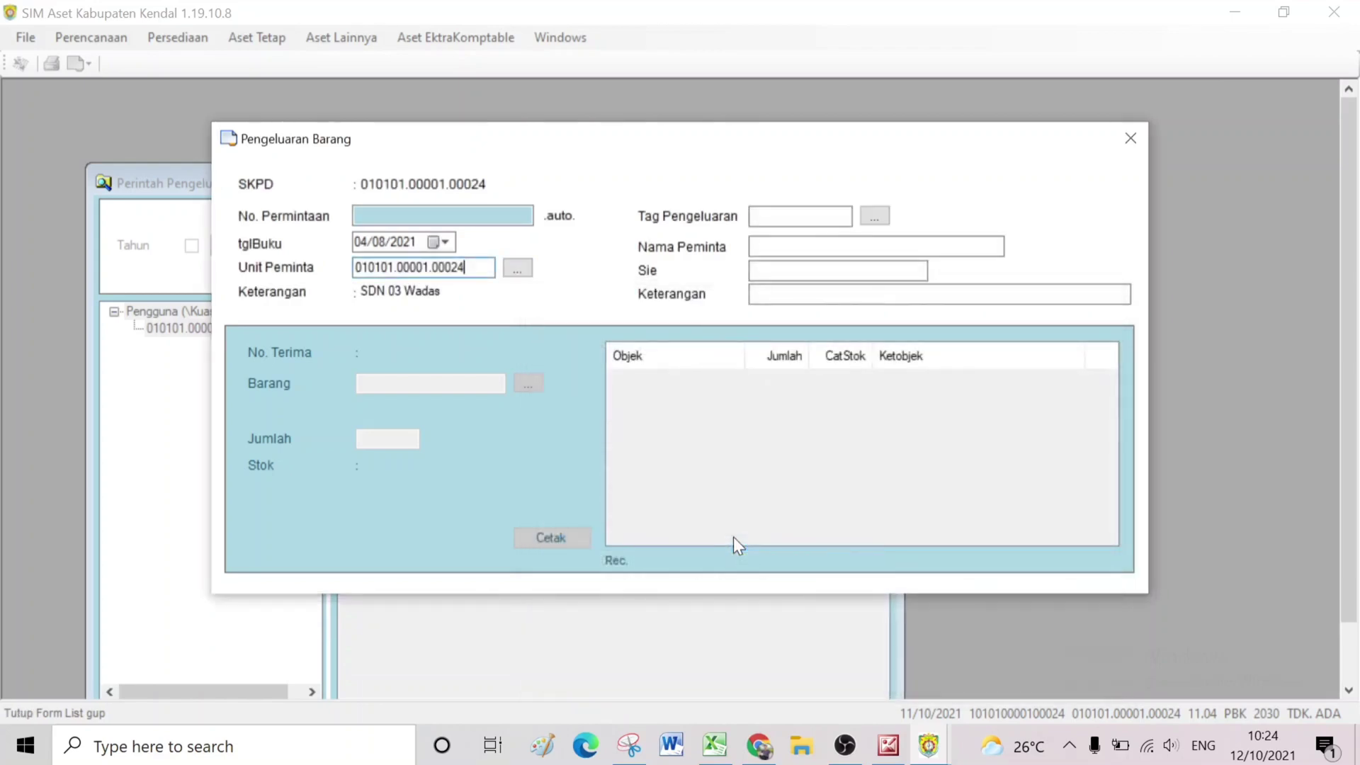
left_click(880, 213)
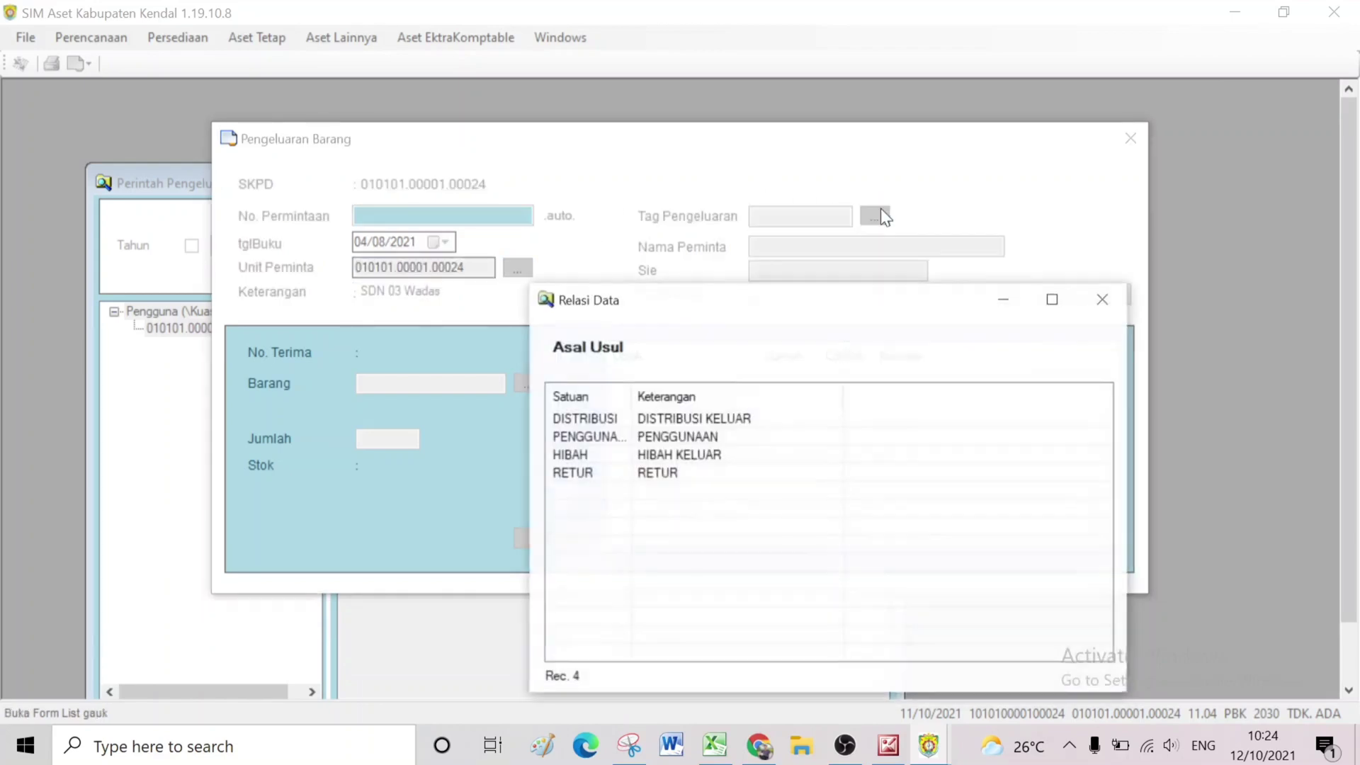
double_click(694, 436)
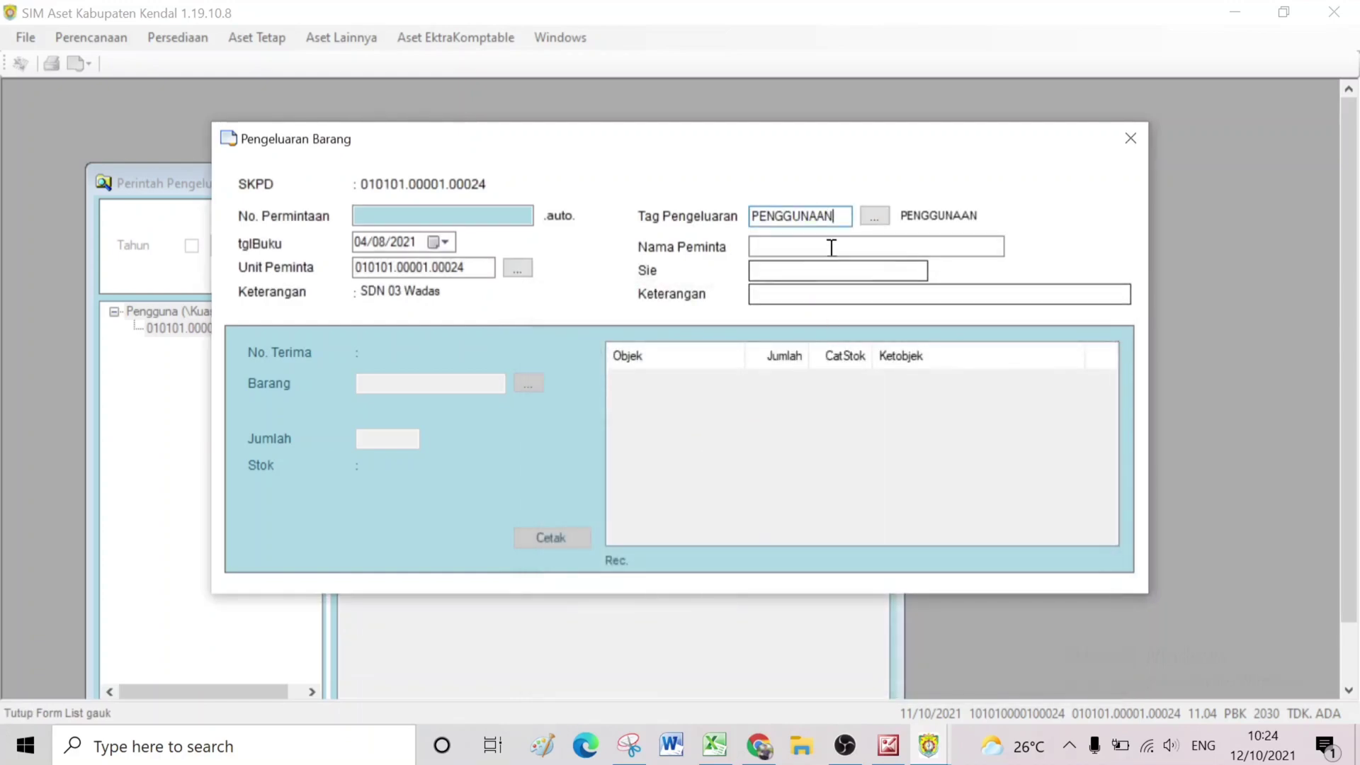
- Enter the requester's name, leave Sie and Keterangan empty, and save the goods issue header
left_click(832, 246)
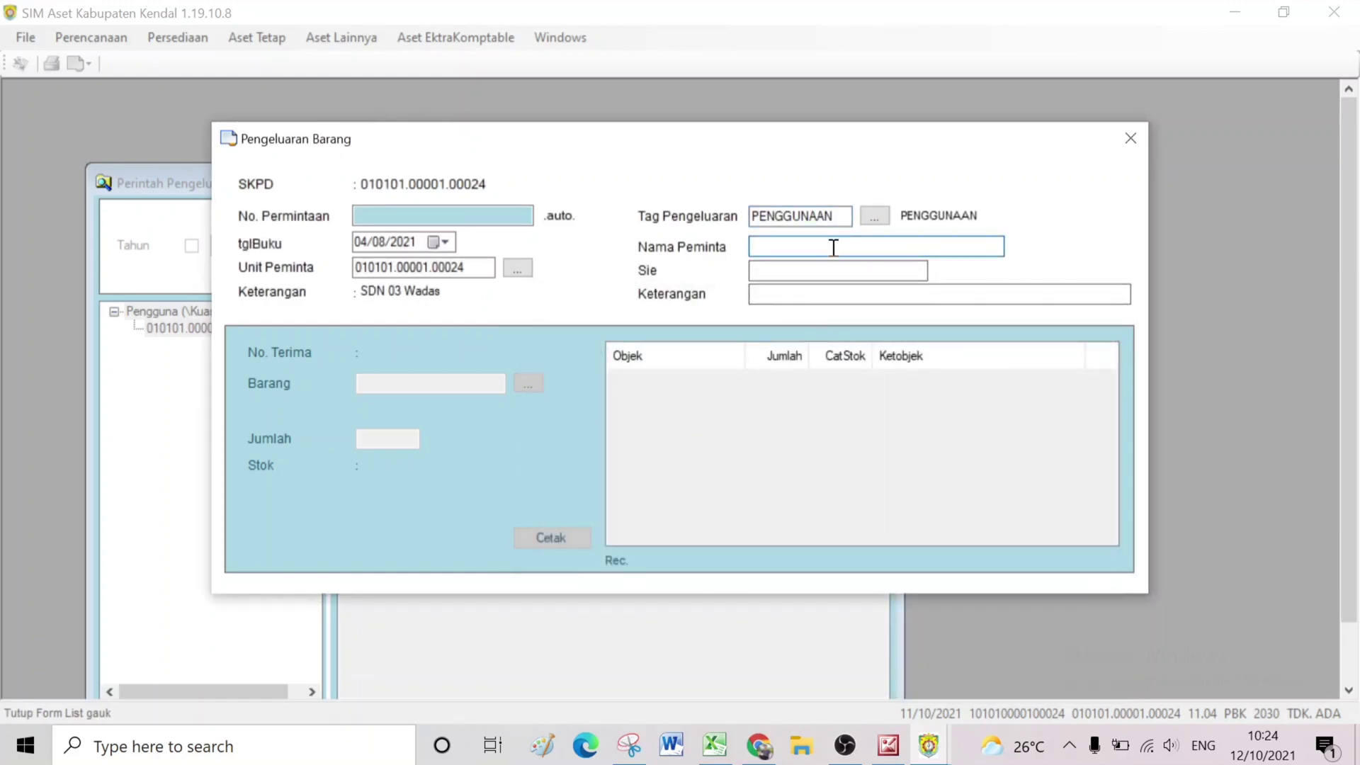
type("KHOERUDIN")
key("Tab")
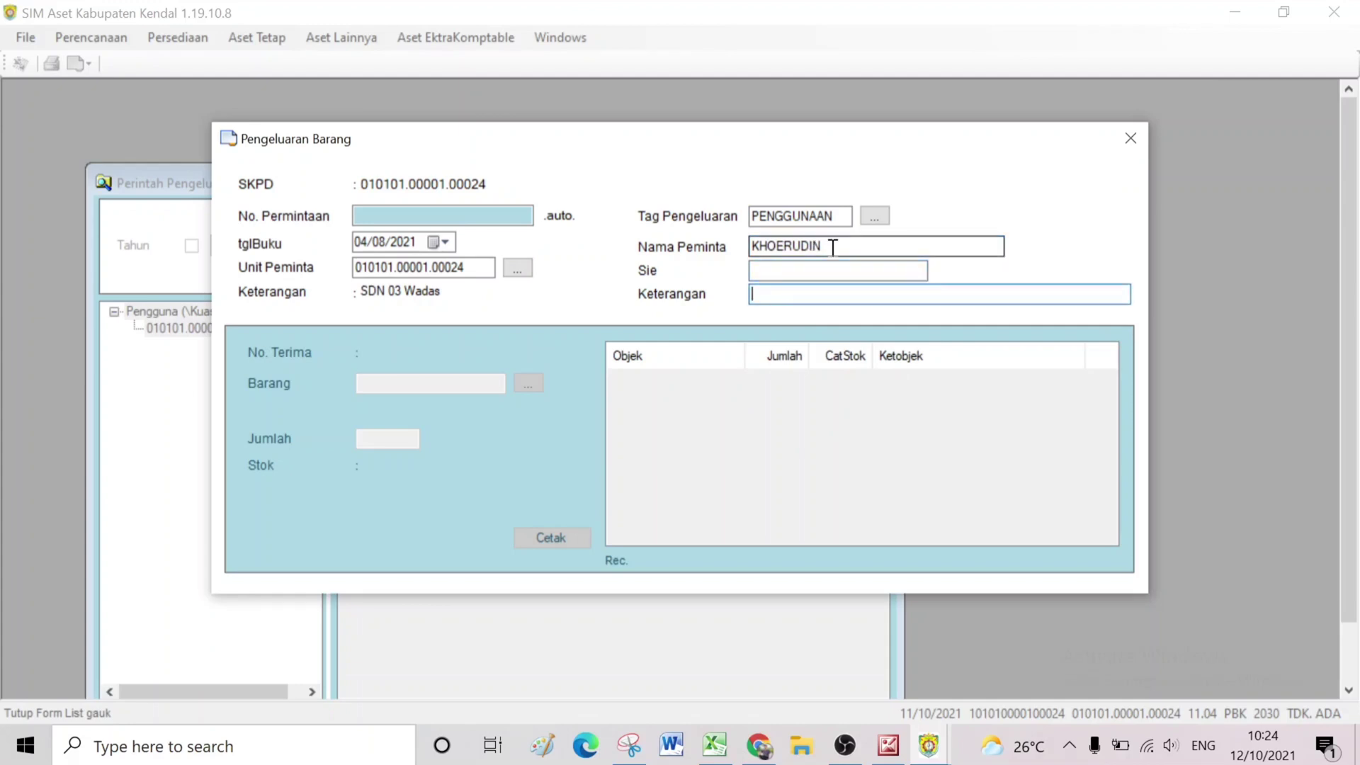
key("Return")
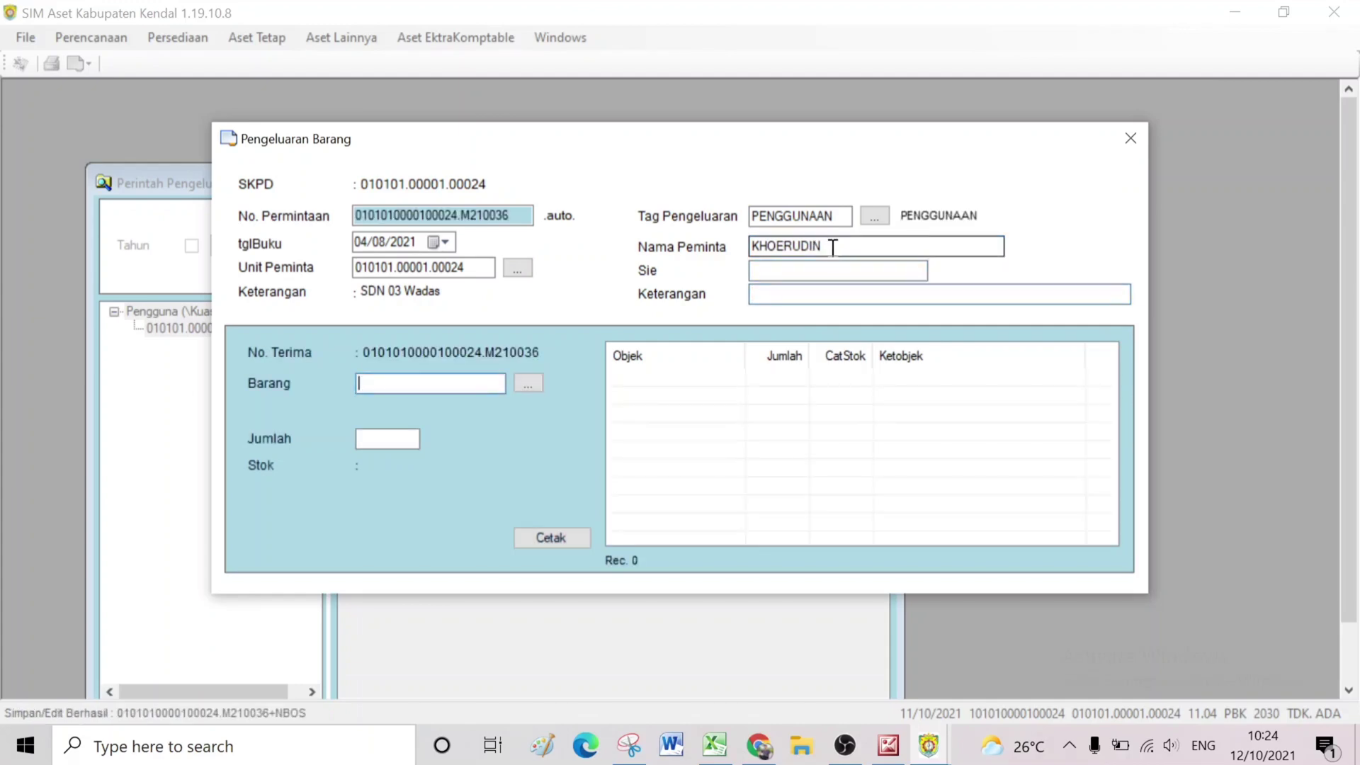
- Add BETADINE [BOTOL] to the goods issue with a quantity of 1
left_click(535, 388)
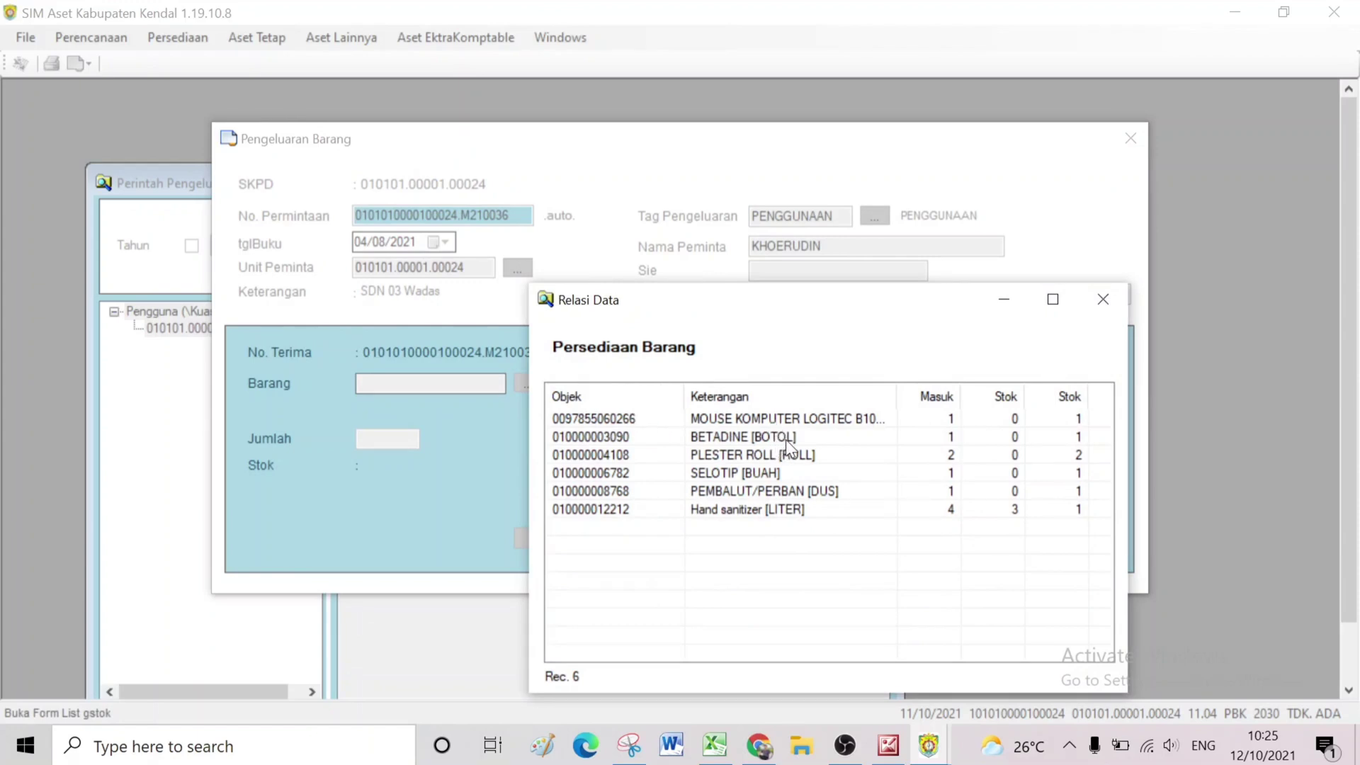
double_click(741, 439)
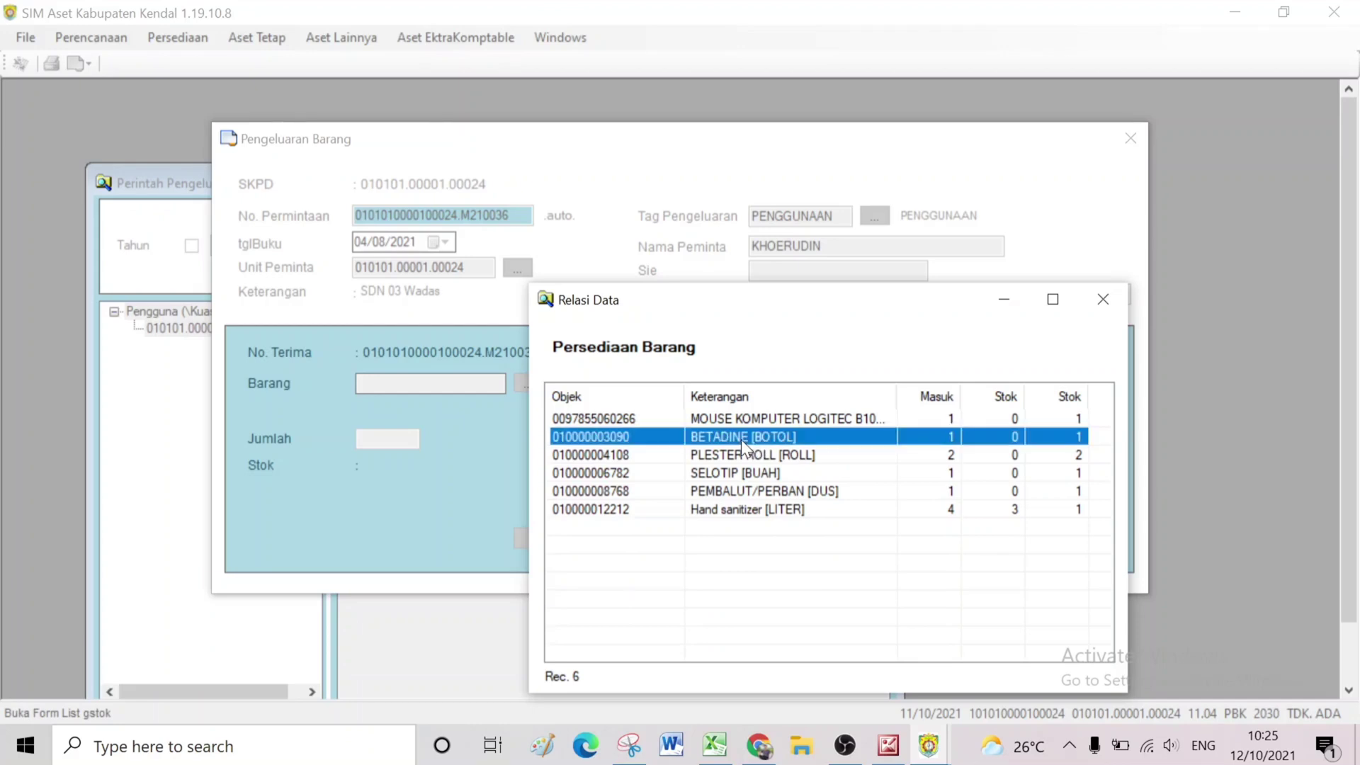
key("Tab")
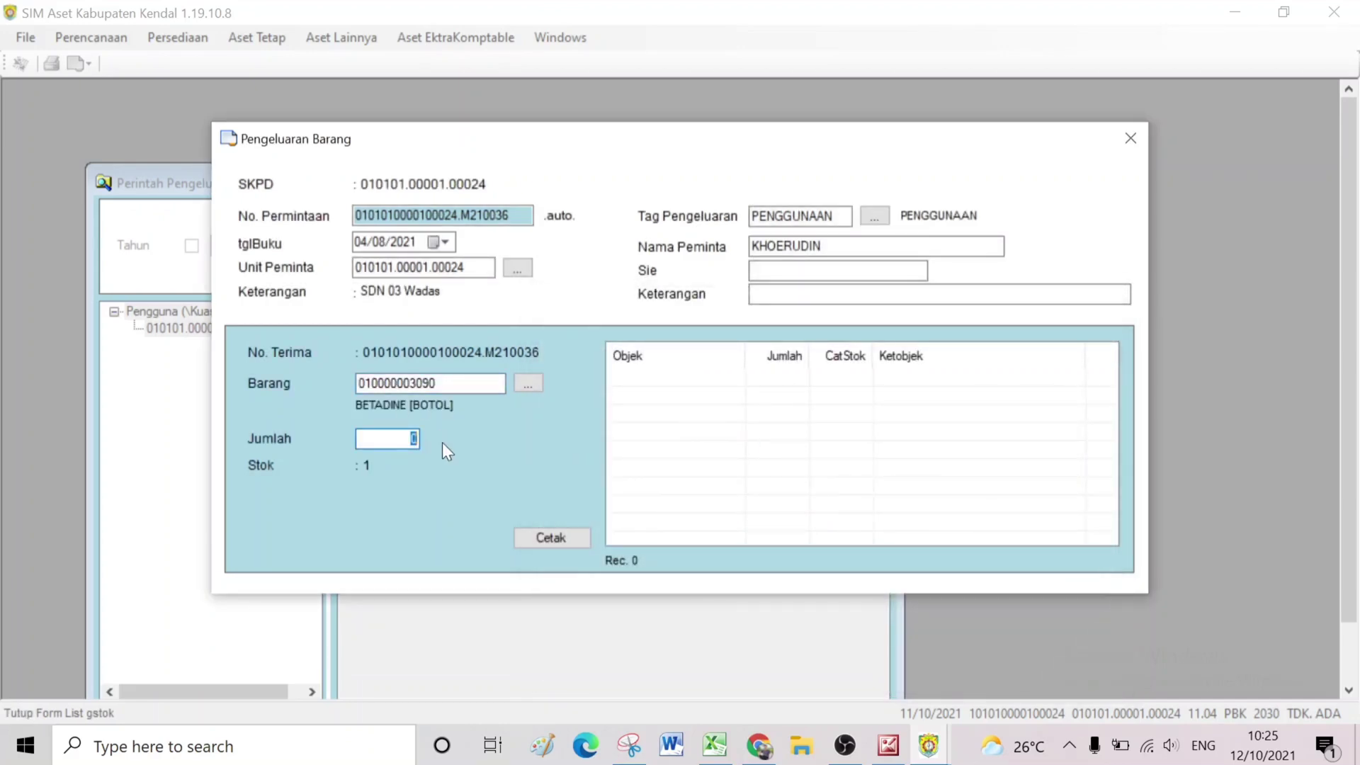
type("1")
key("Return")
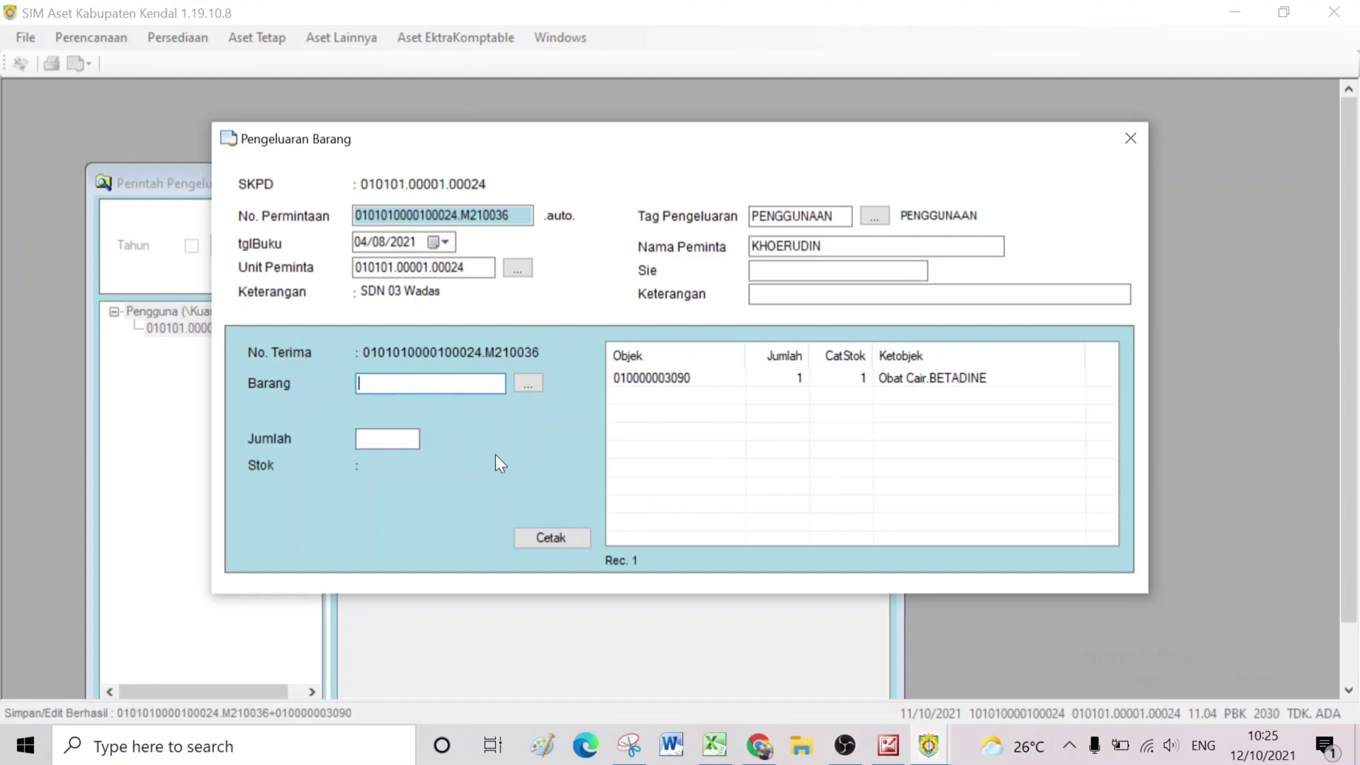
- Add PLESTER ROLL [ROLL] to the goods request with a quantity of 2
left_click(528, 383)
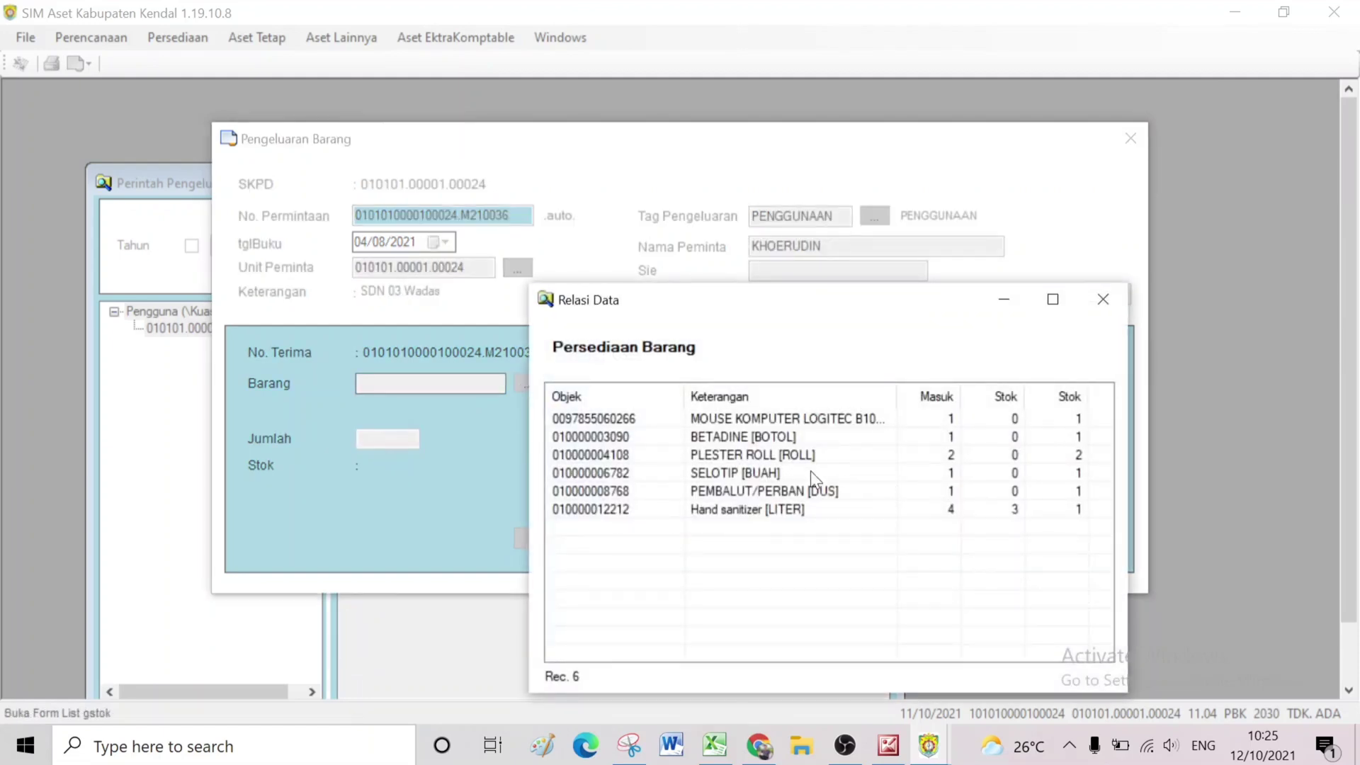
double_click(770, 456)
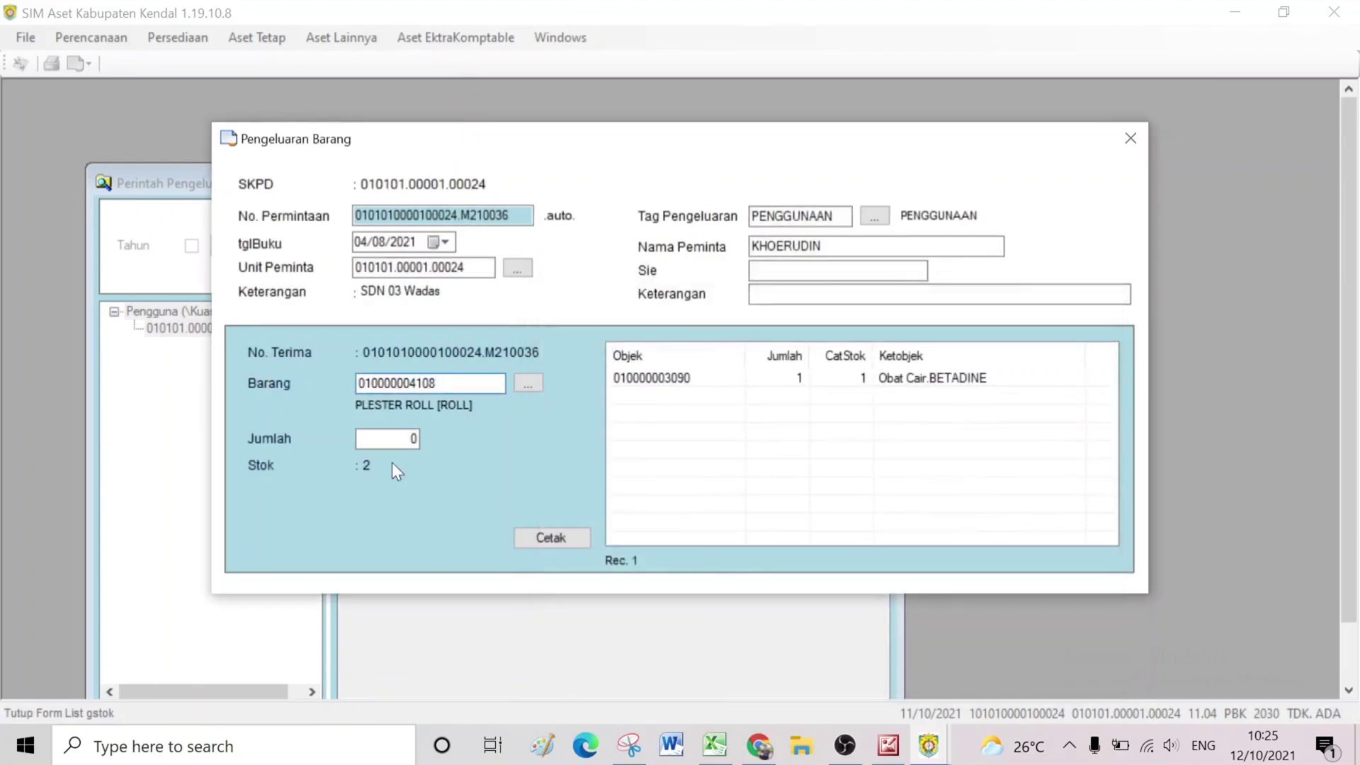
double_click(411, 439)
key("Return")
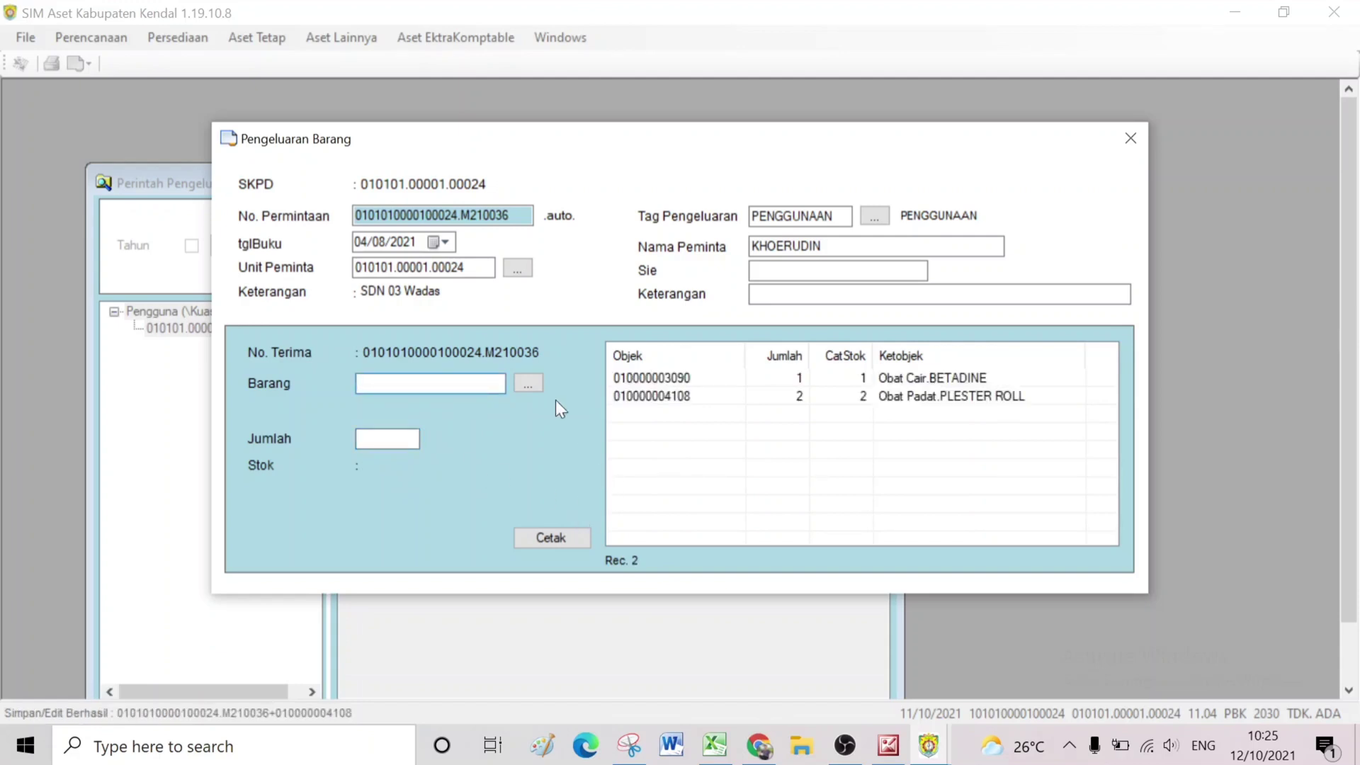
- Add PEMBALUT/PERBAN [DUS] to the goods request with a quantity of 1 and close the form
left_click(520, 387)
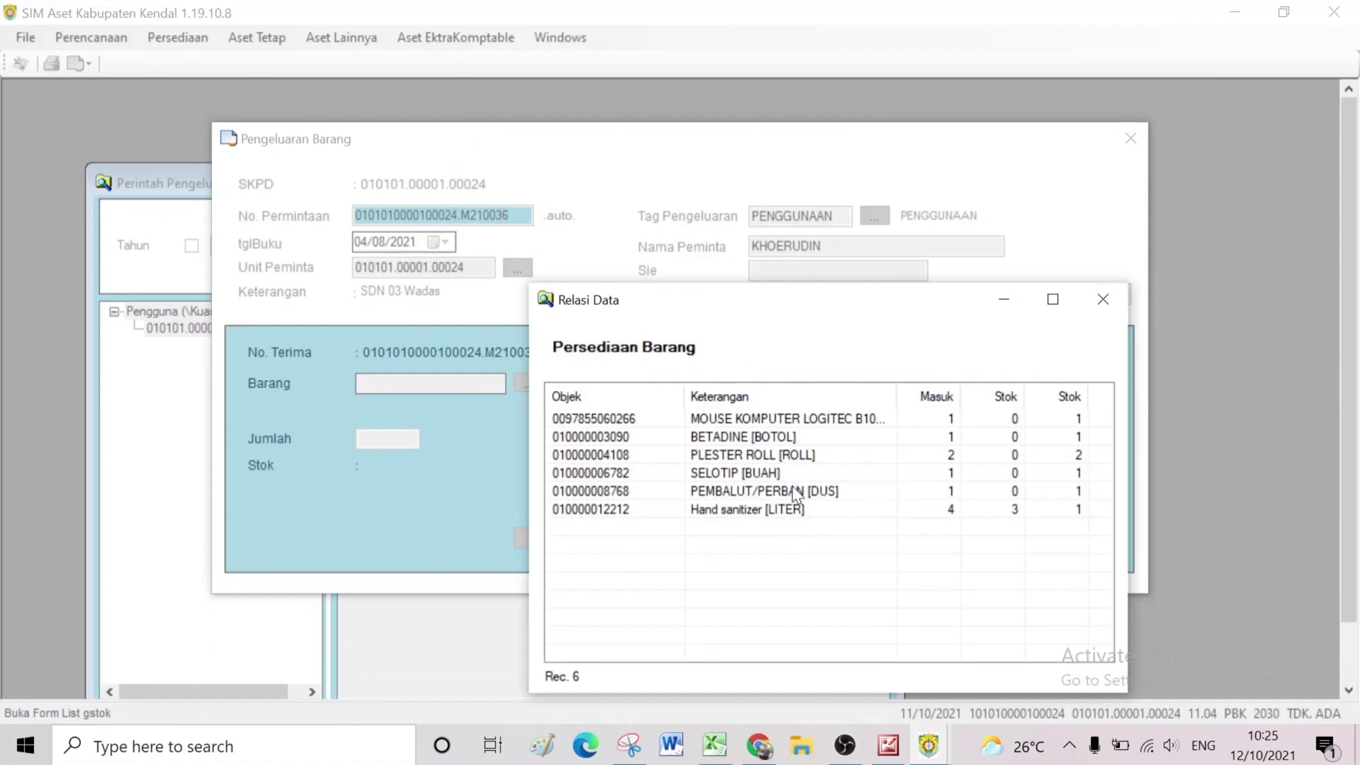
double_click(832, 495)
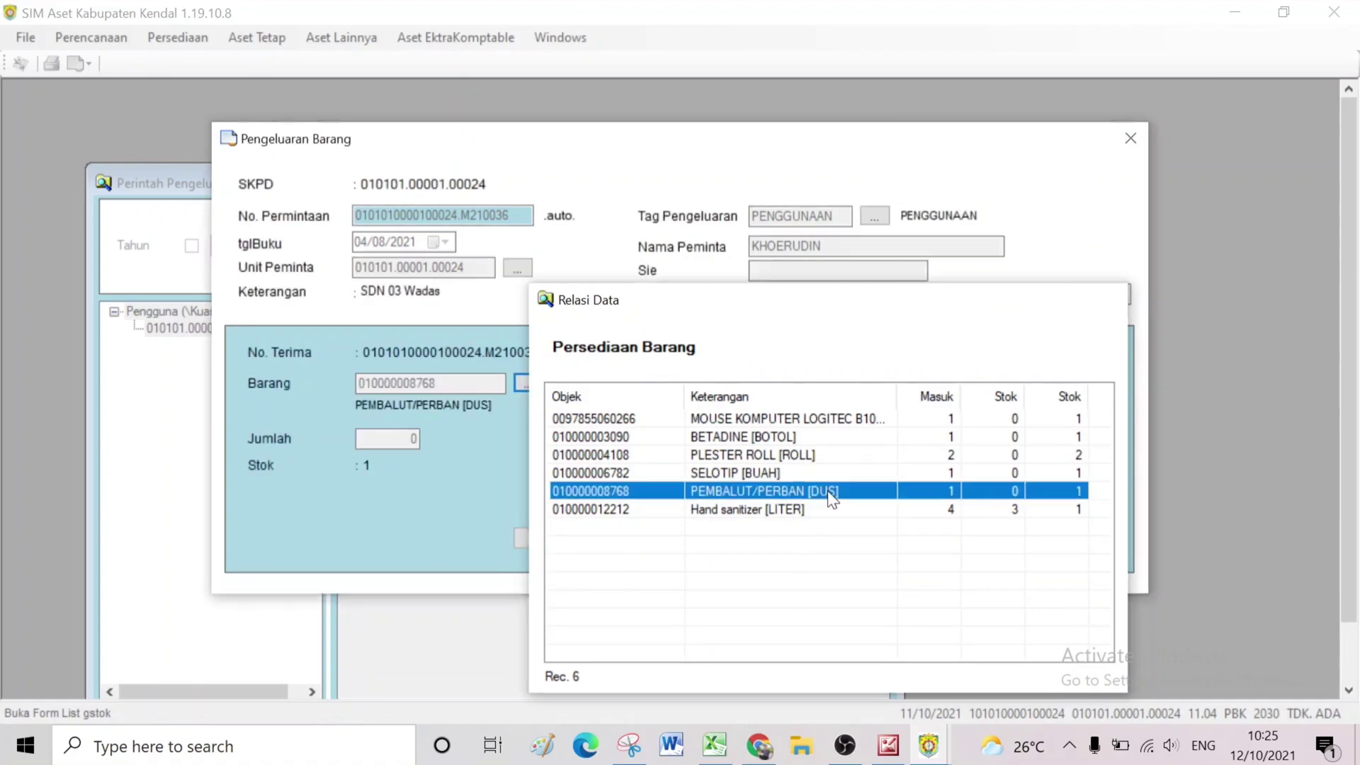
left_click(401, 438)
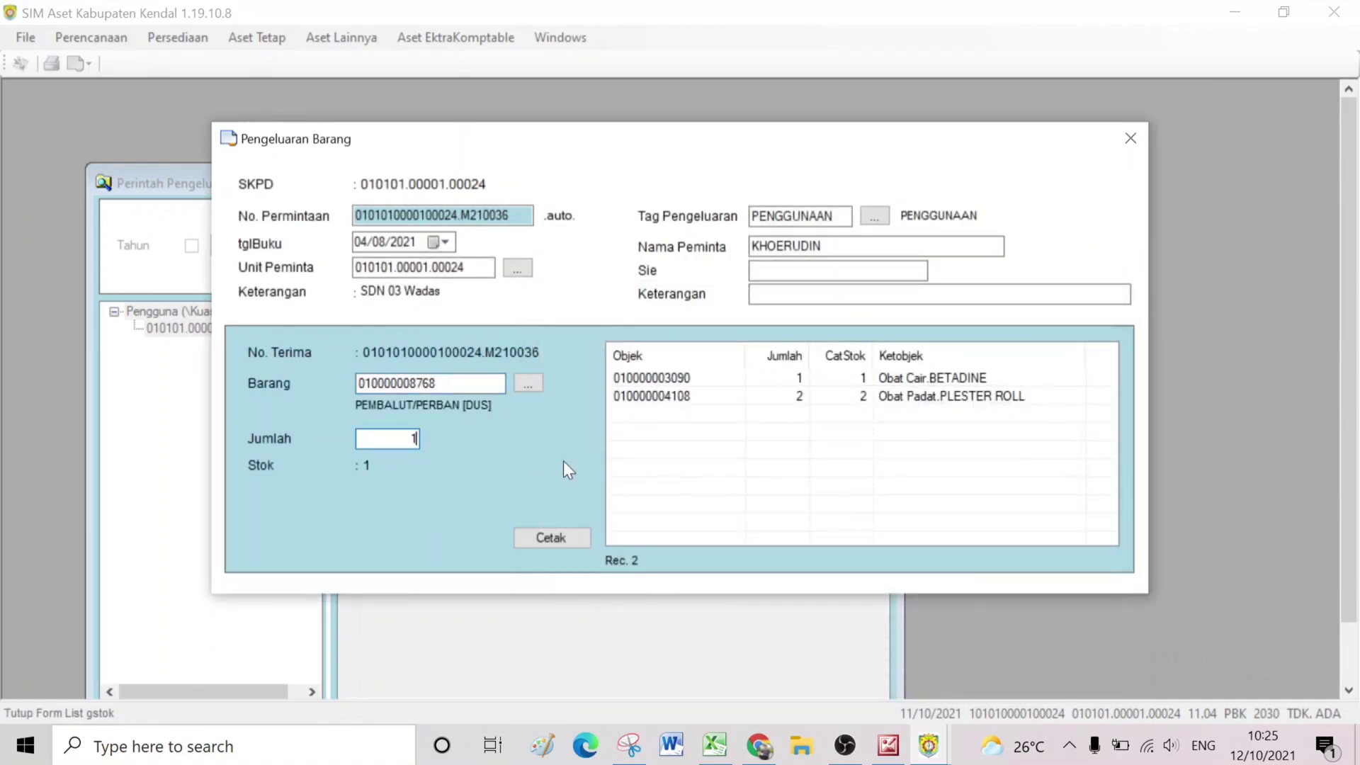
key("Return")
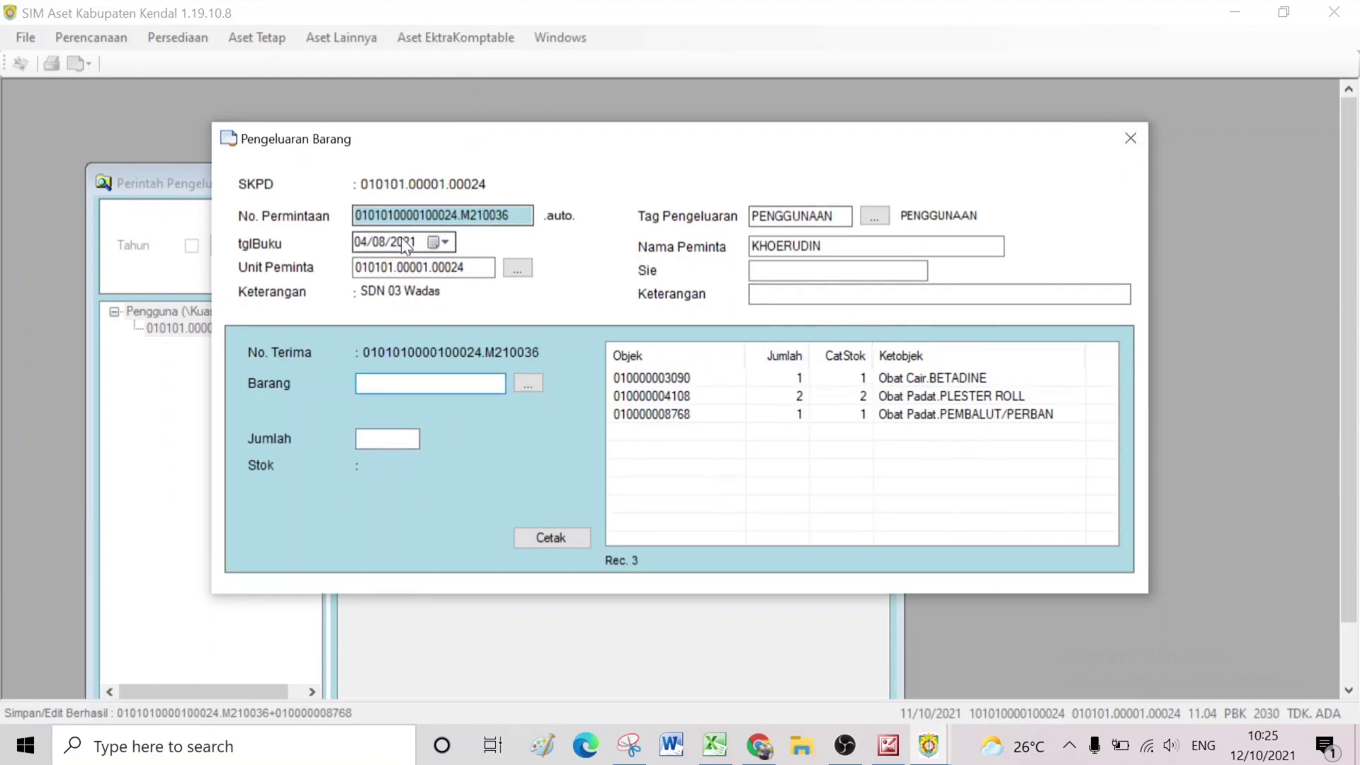
left_click(1130, 139)
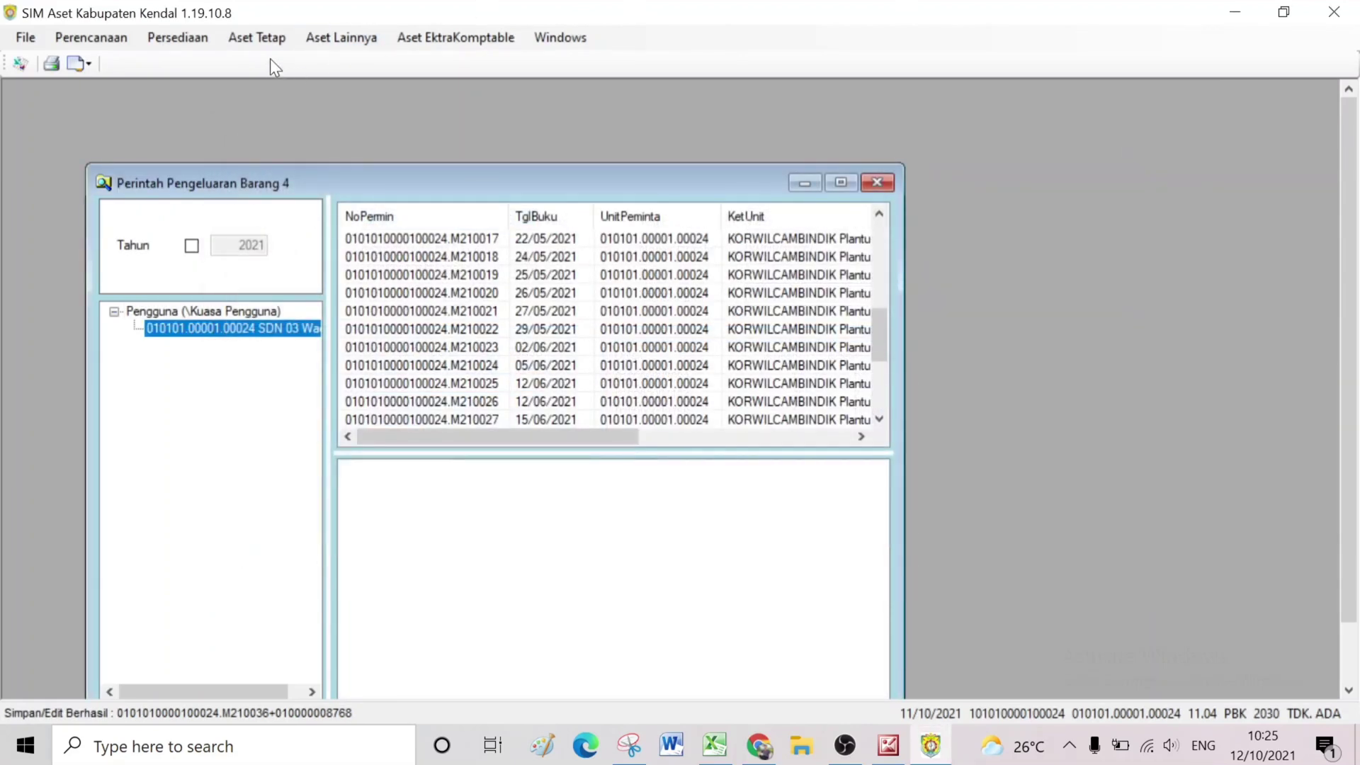
- Open the warehouse Pengeluaran list and show the issue records of 010101.00001.00024 SDN 03 Wadas
left_click(259, 39)
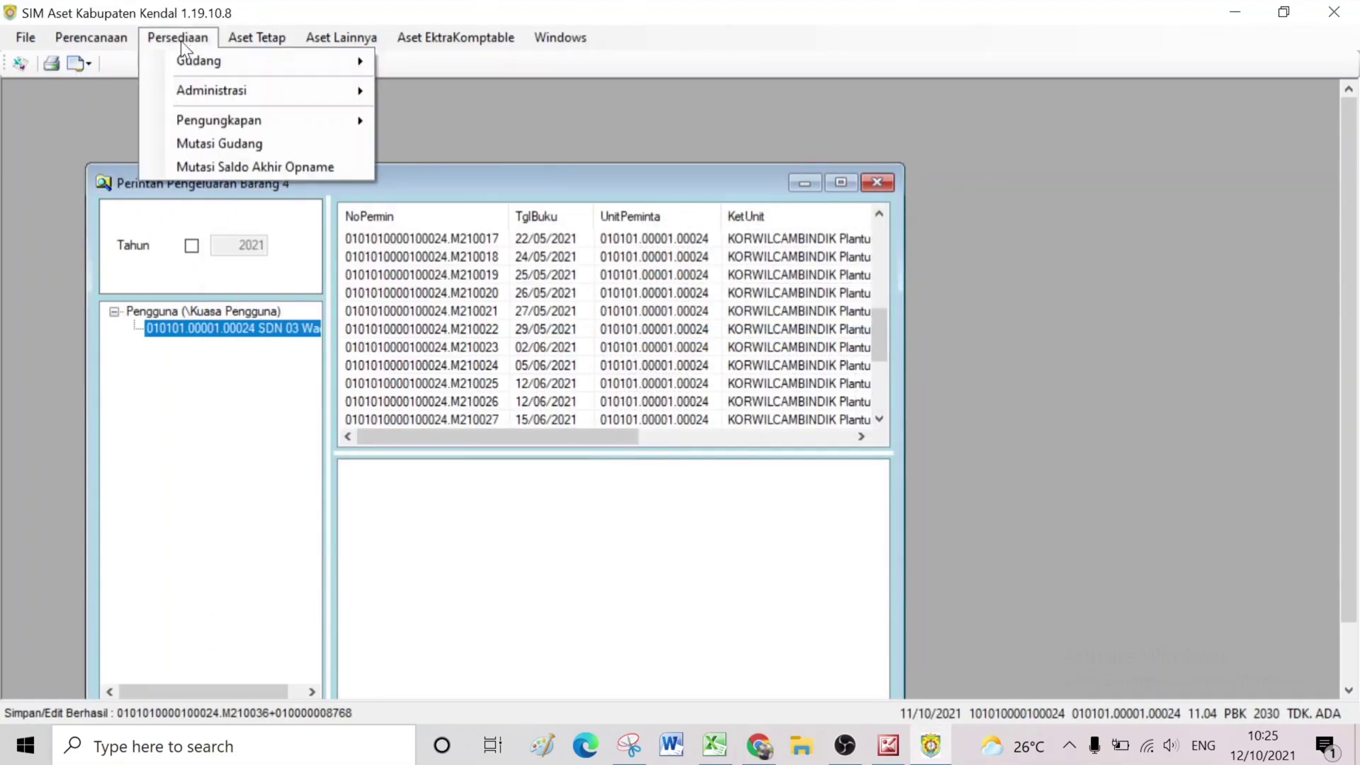
left_click(181, 40)
left_click(181, 40)
mouse_move(202, 67)
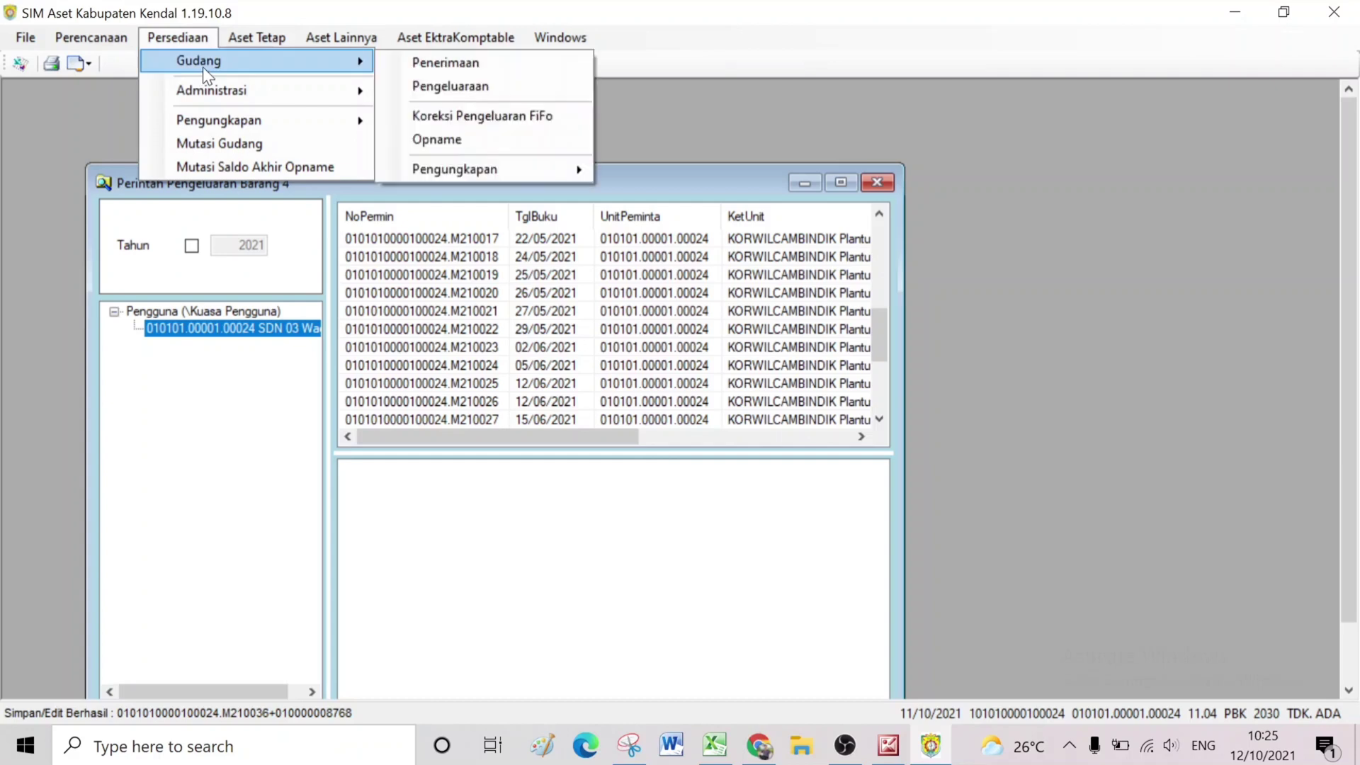
left_click(427, 88)
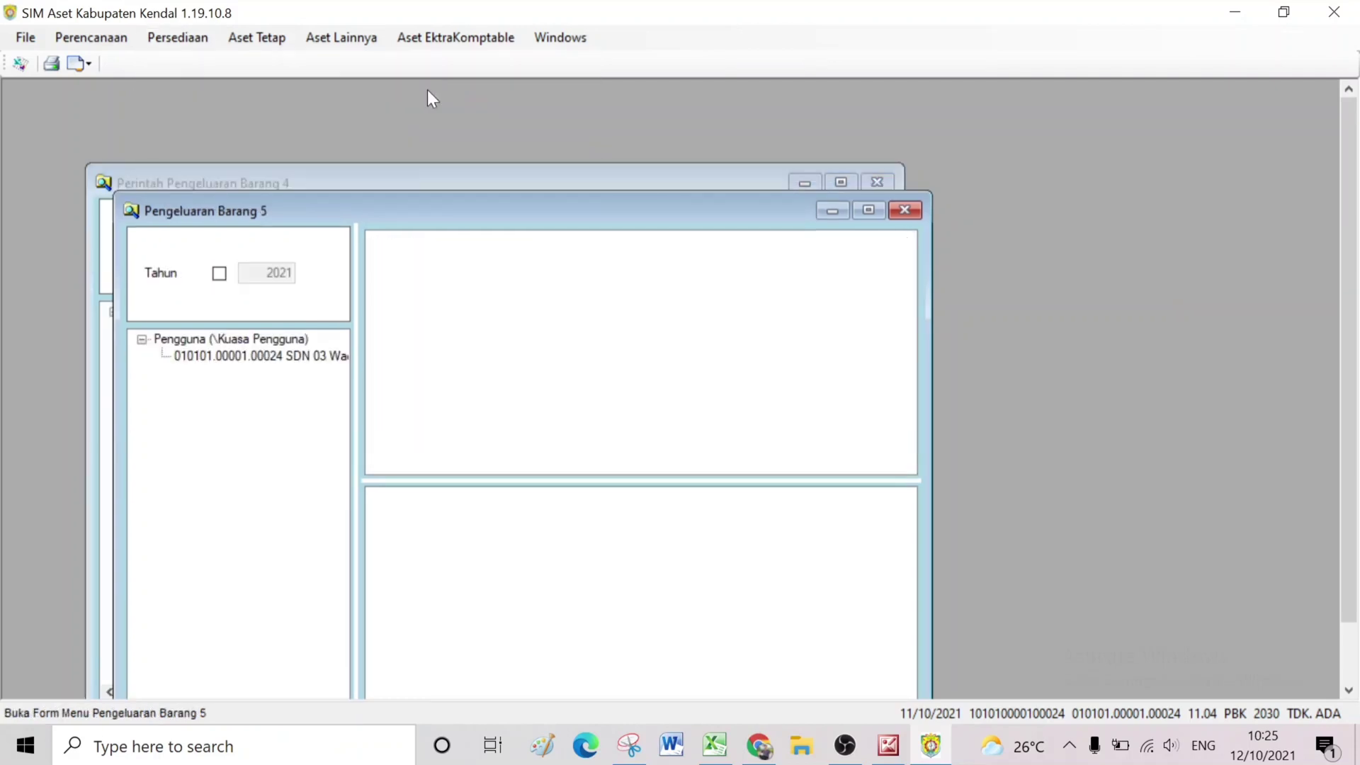
left_click(292, 354)
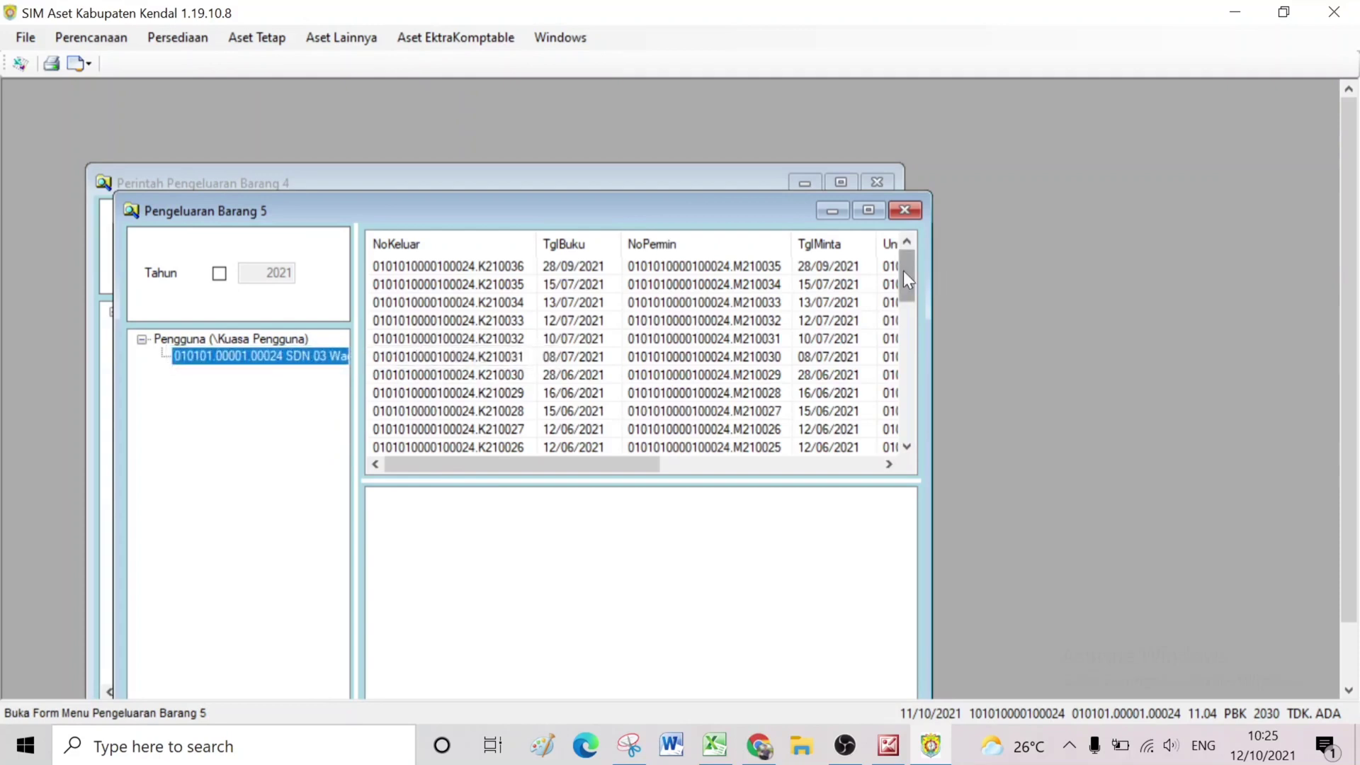
left_click_drag(902, 271, 915, 411)
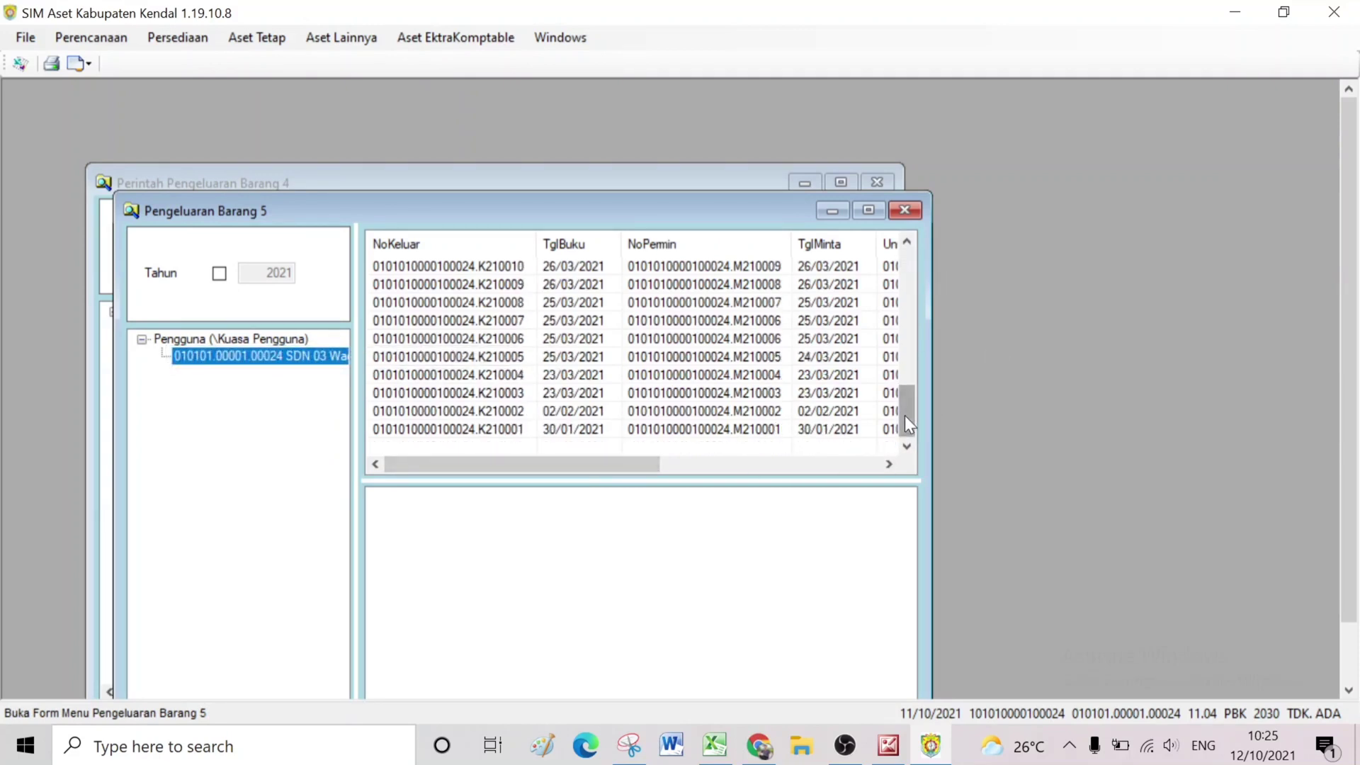
left_click_drag(903, 415, 921, 231)
- Start a new warehouse goods issue for SDN 03 Wadas and set its Tanggal to 04/08/2021
right_click(318, 354)
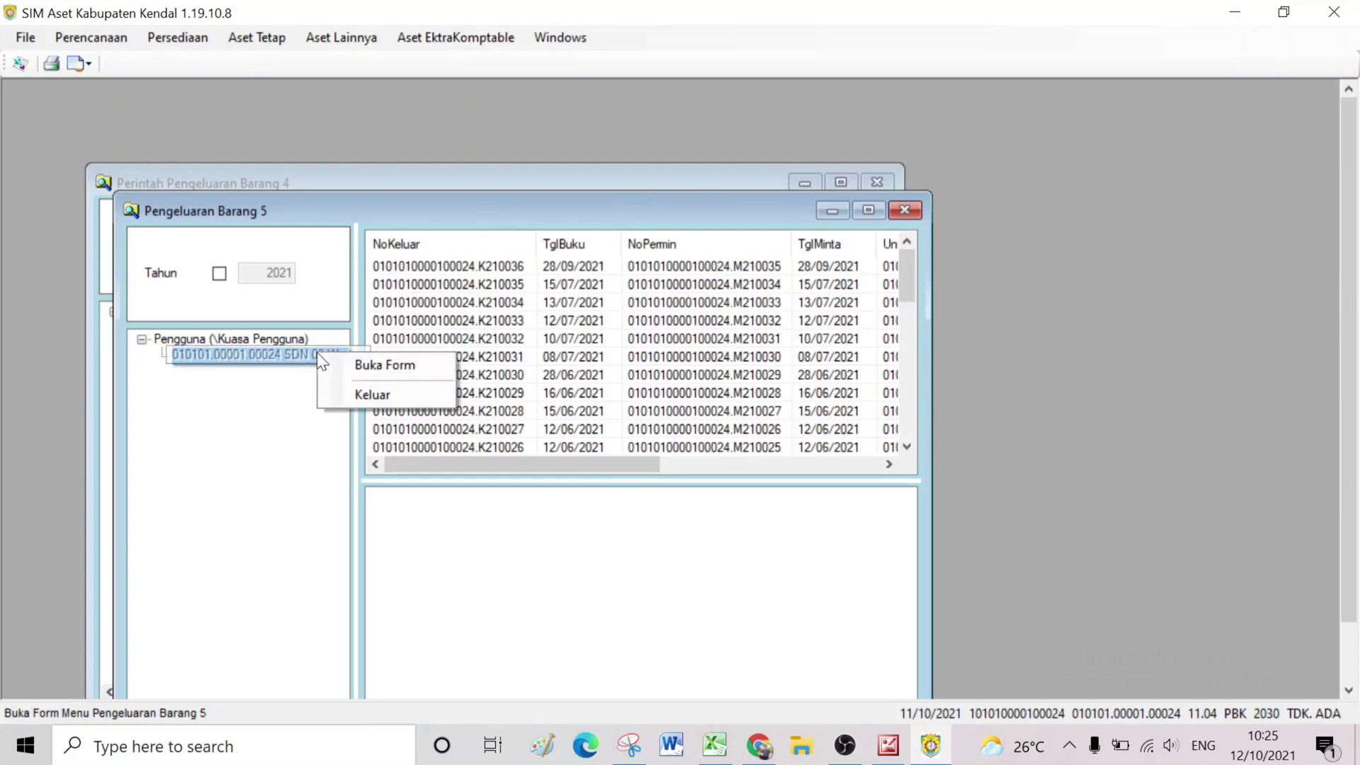
left_click(342, 362)
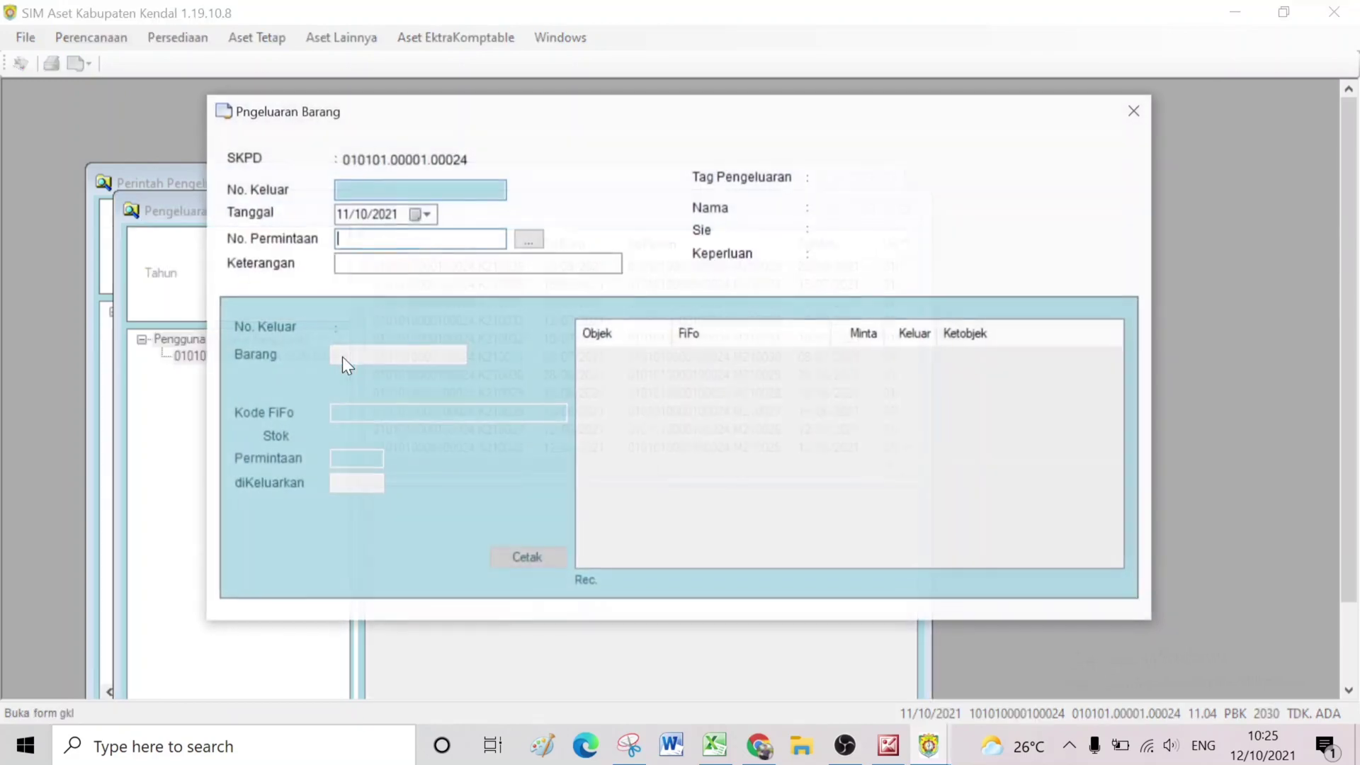
left_click(415, 215)
left_click(341, 242)
left_click(341, 243)
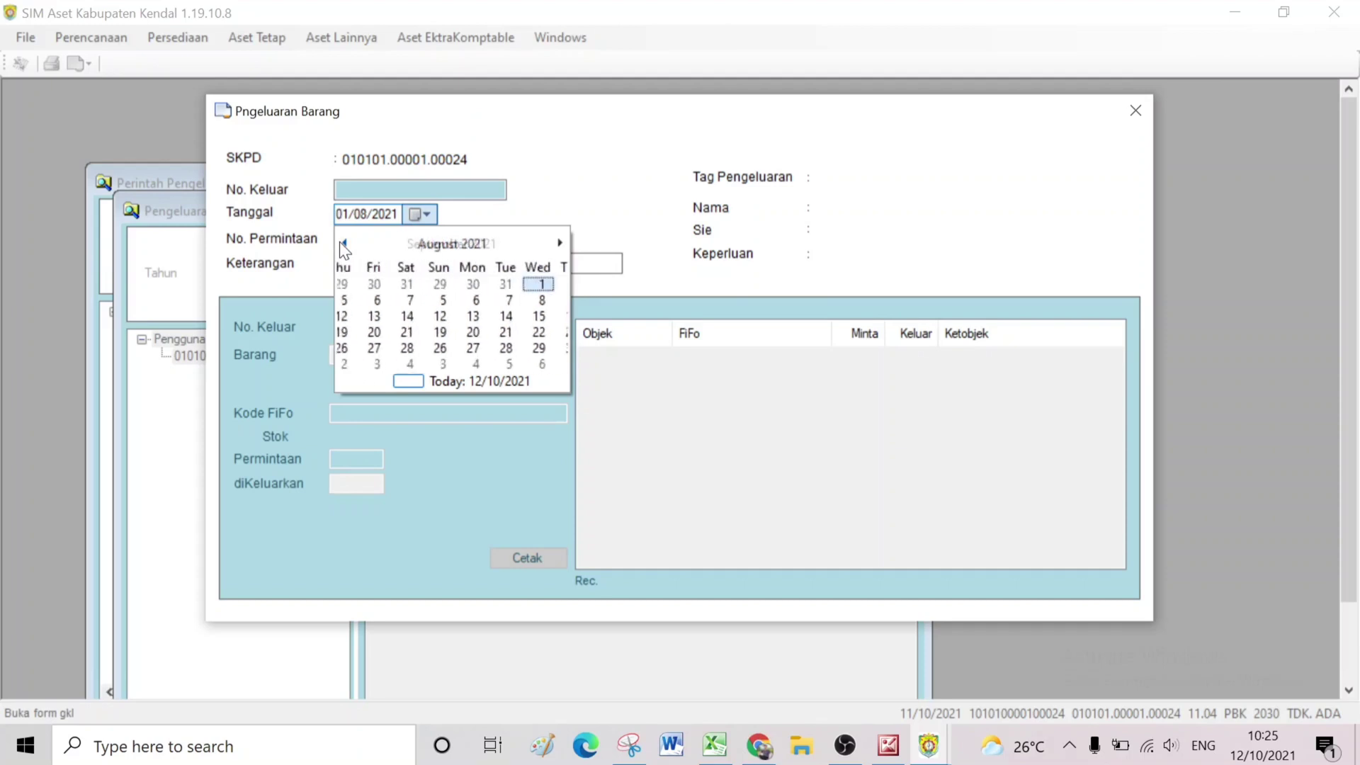
left_click(456, 301)
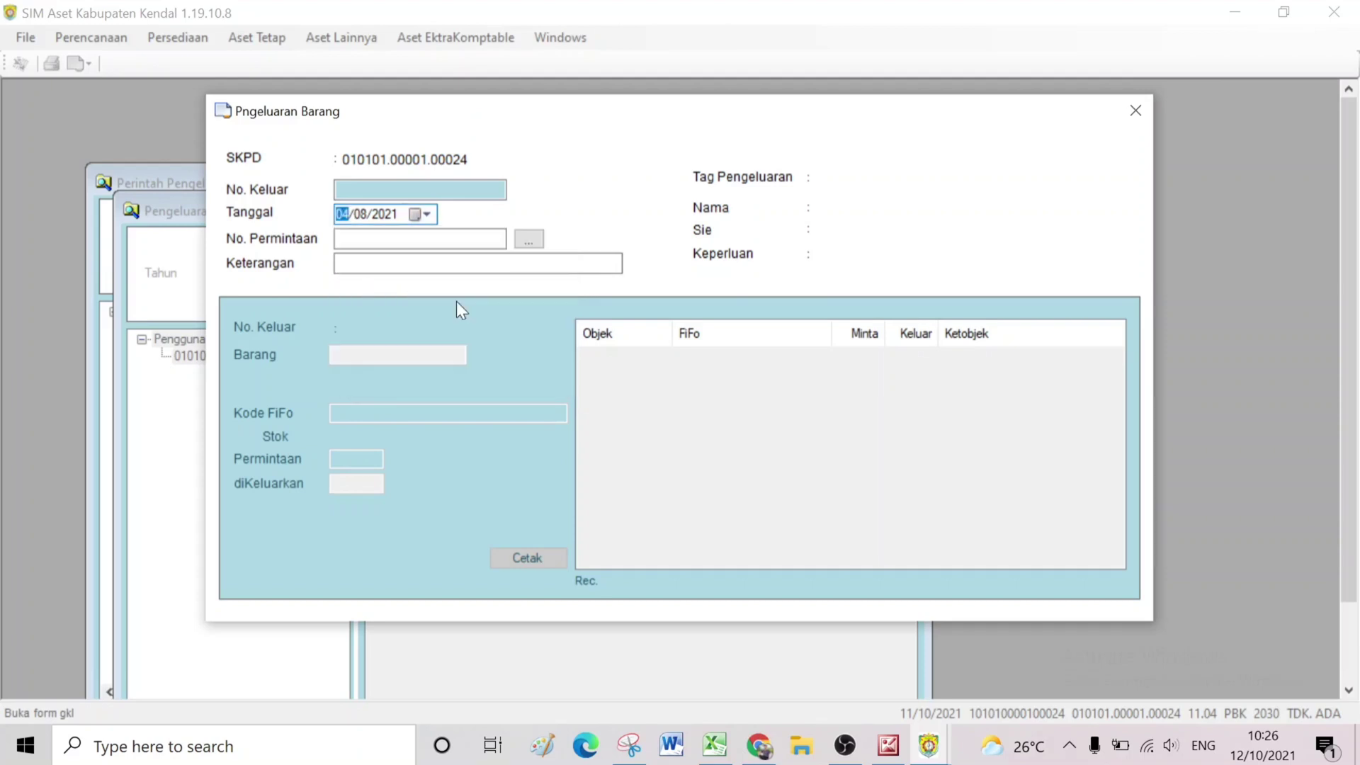
- Link the goods request dated 04/08/2021 as No. Permintaan, leave Keterangan empty, and save the issue header
left_click(474, 239)
left_click(528, 239)
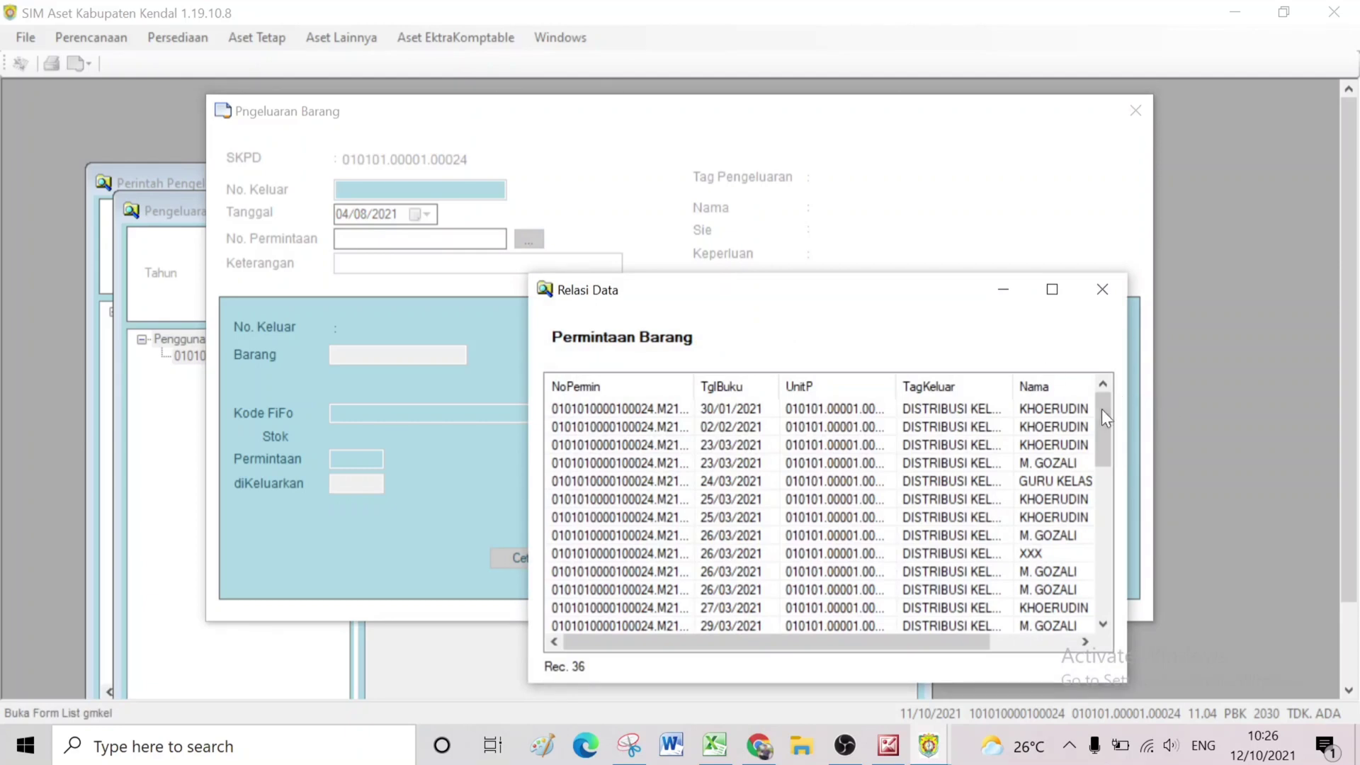
left_click_drag(1099, 410, 1102, 556)
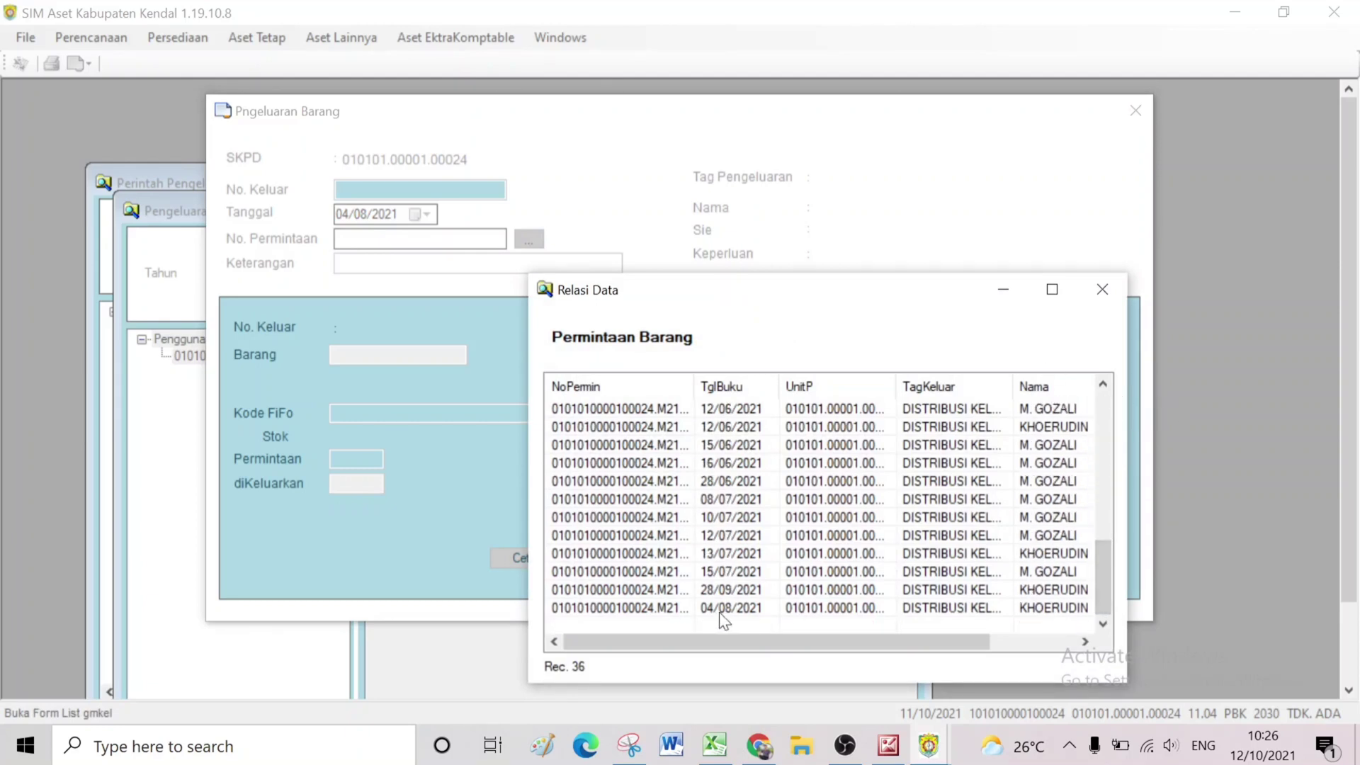
left_click(719, 607)
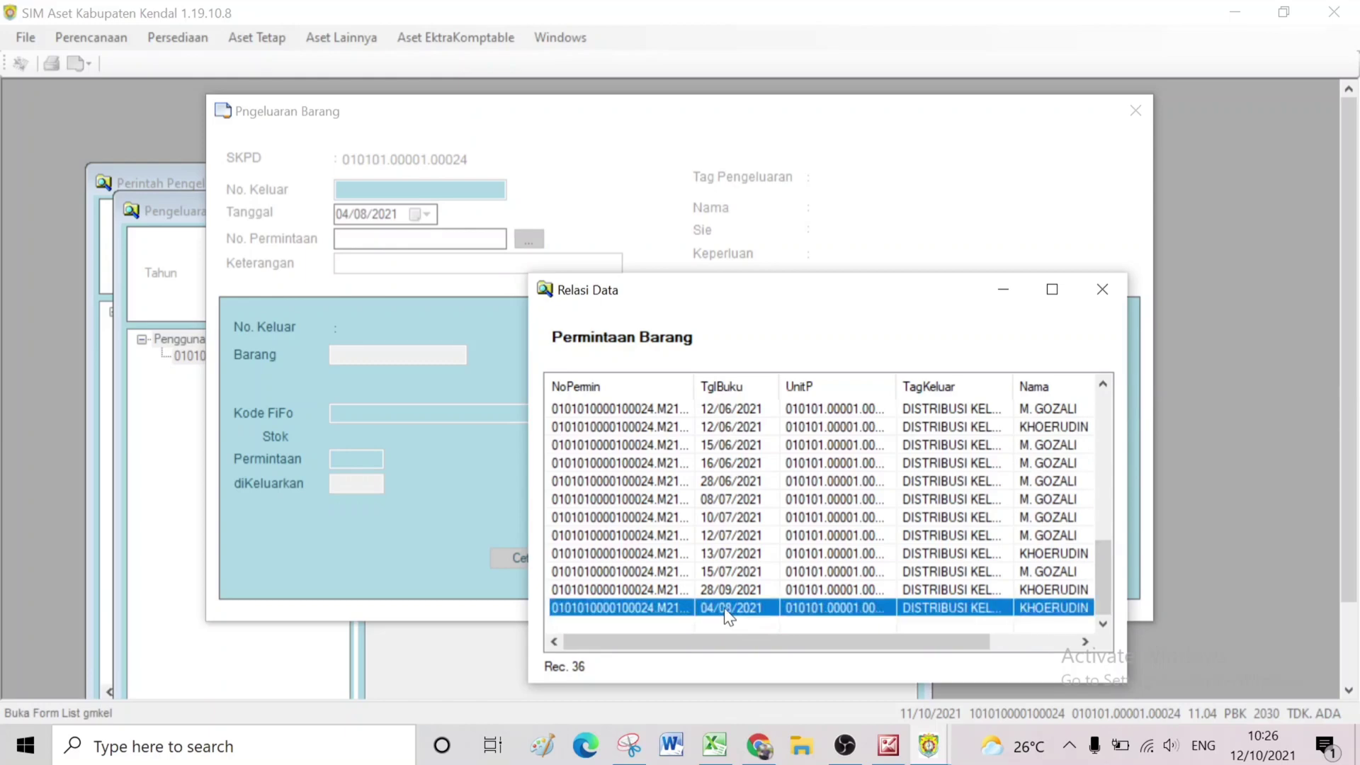
double_click(736, 609)
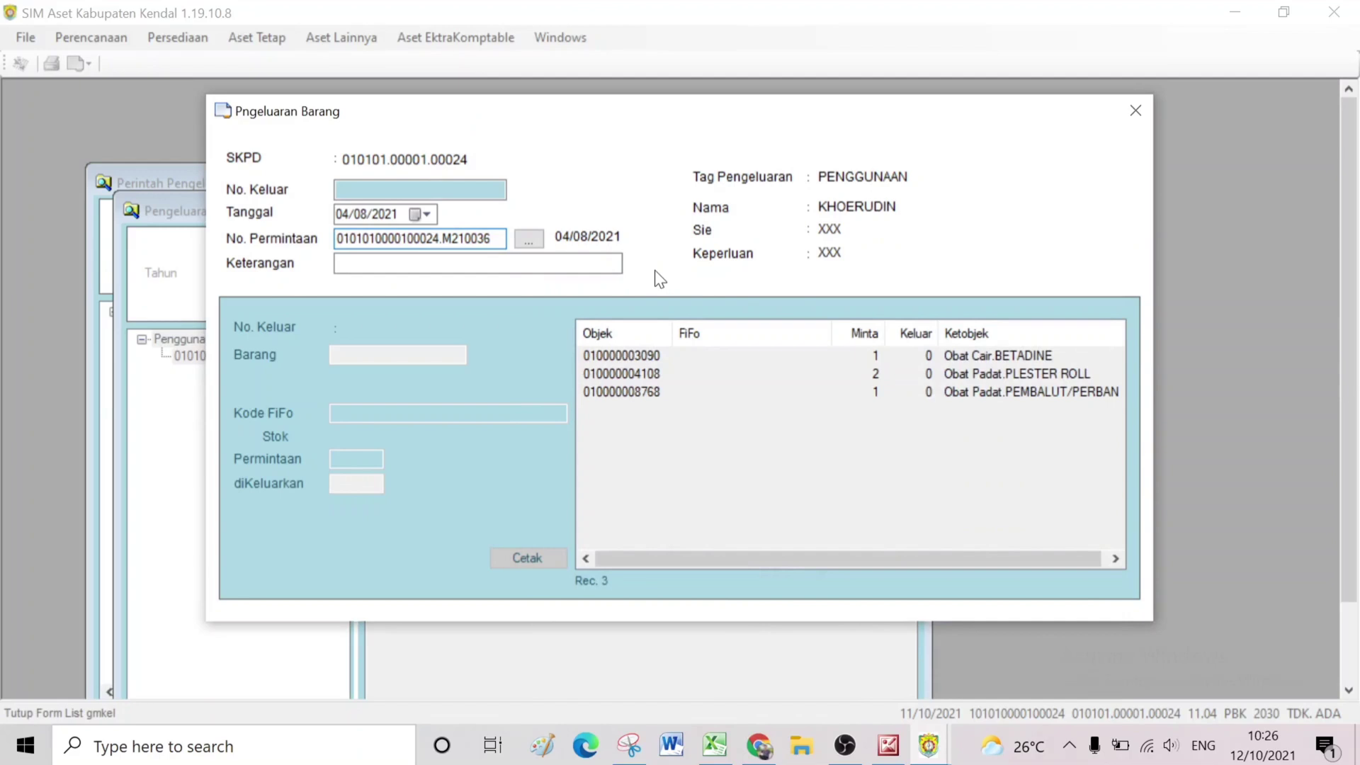
key("Tab")
key("Return")
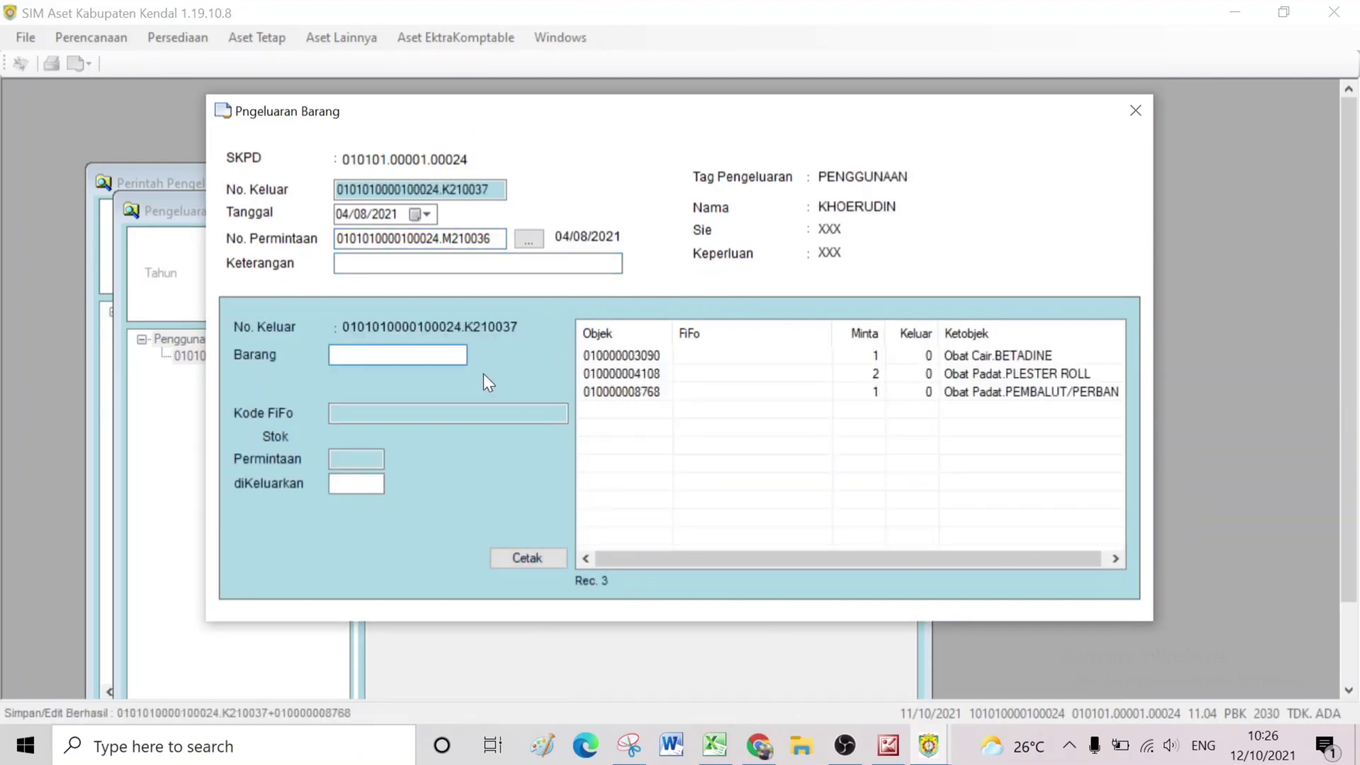
- Issue 1 BETADINE [BOTOL] from its FiFo stock and save the line
left_click(790, 361)
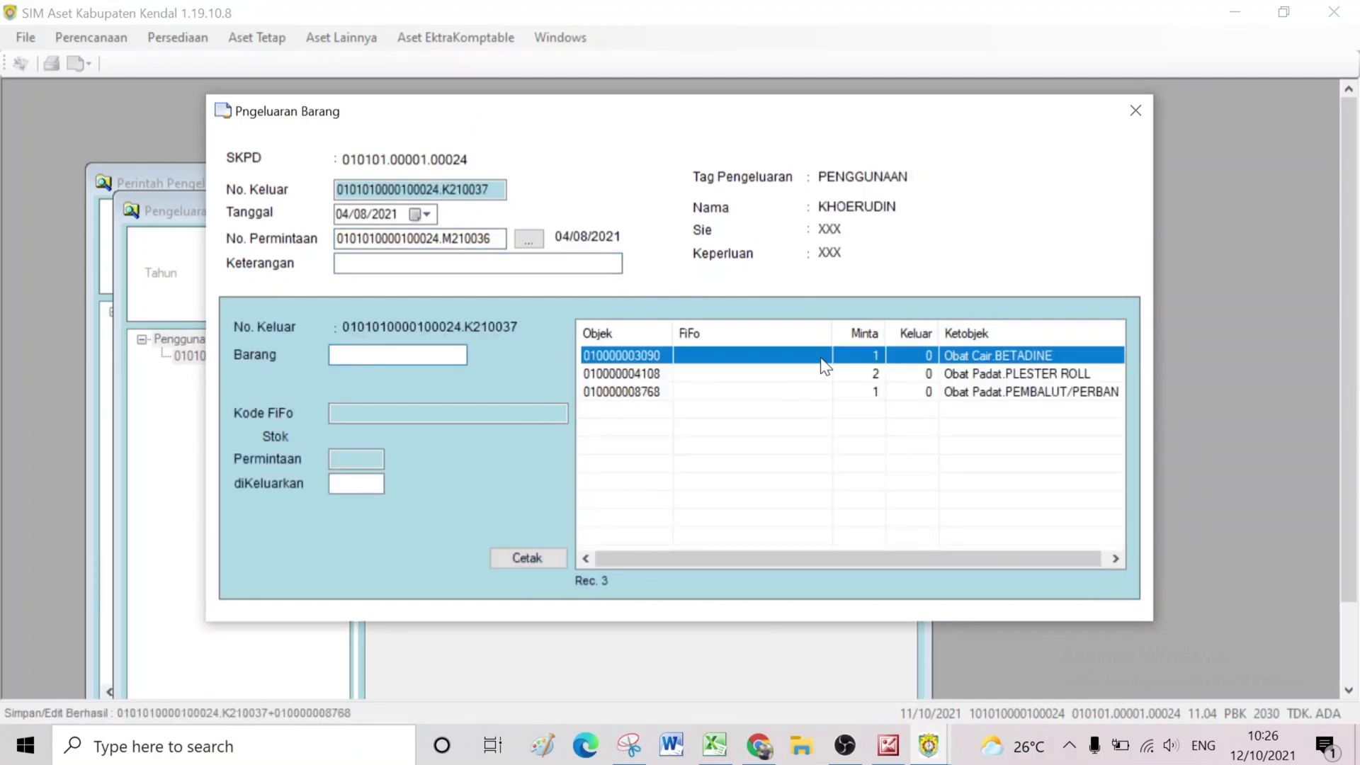
double_click(882, 358)
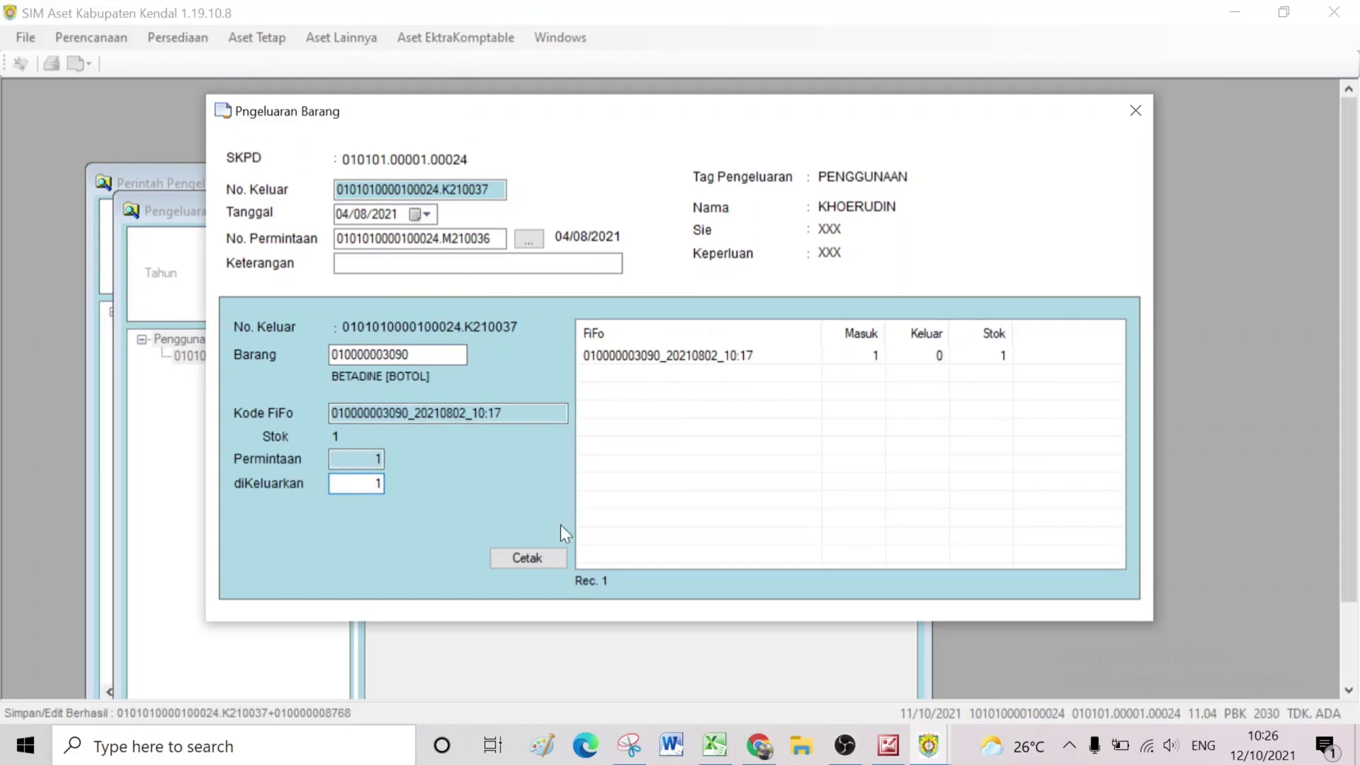
key("Return")
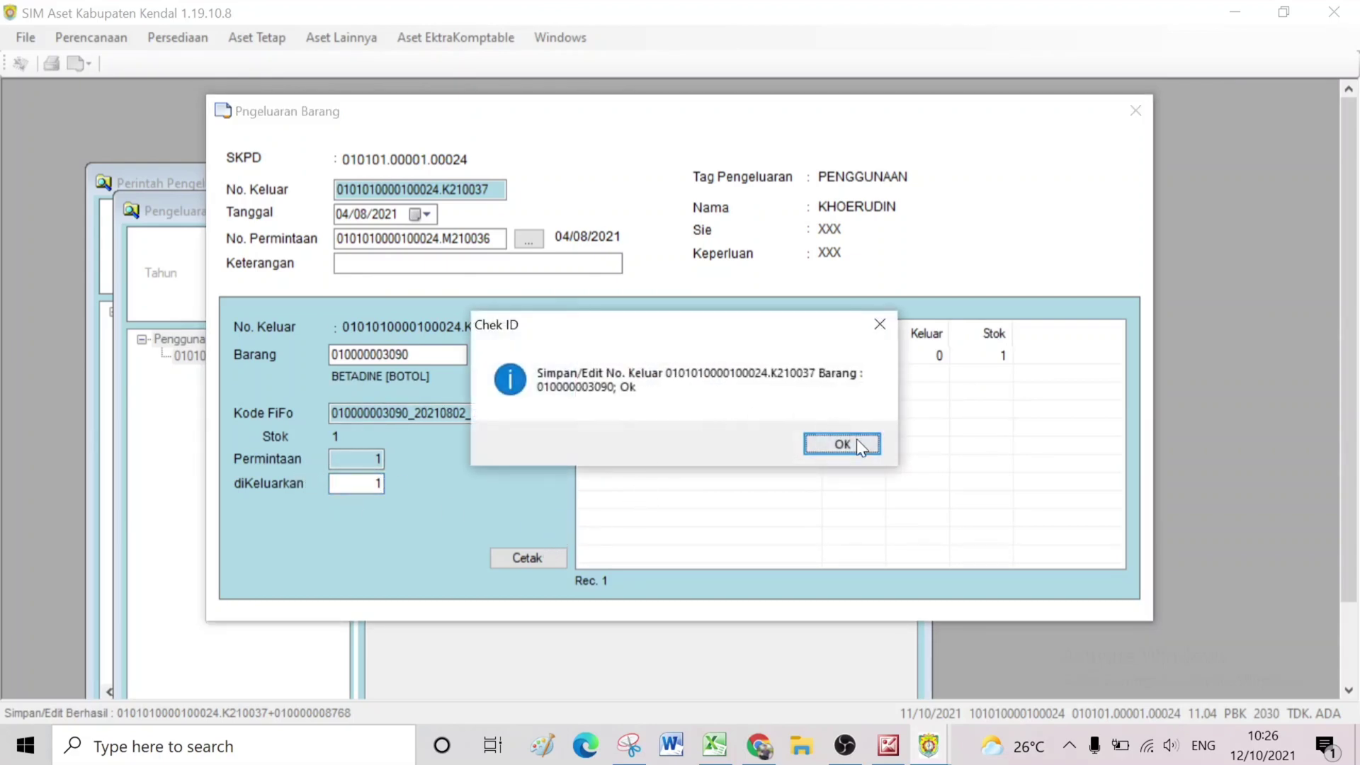
left_click(856, 443)
- Issue 2 PLESTER ROLL [ROLL] from its FiFo stock and save the line
left_click(927, 374)
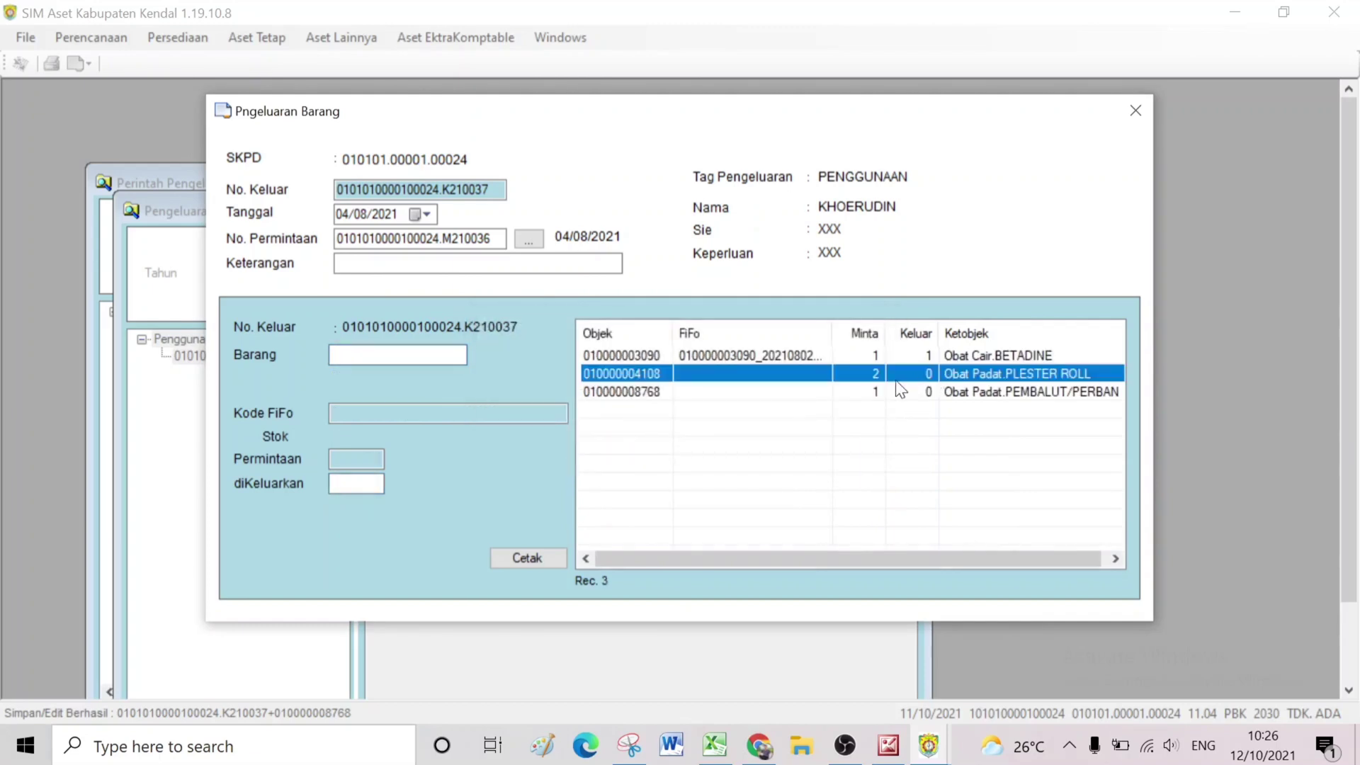
double_click(956, 379)
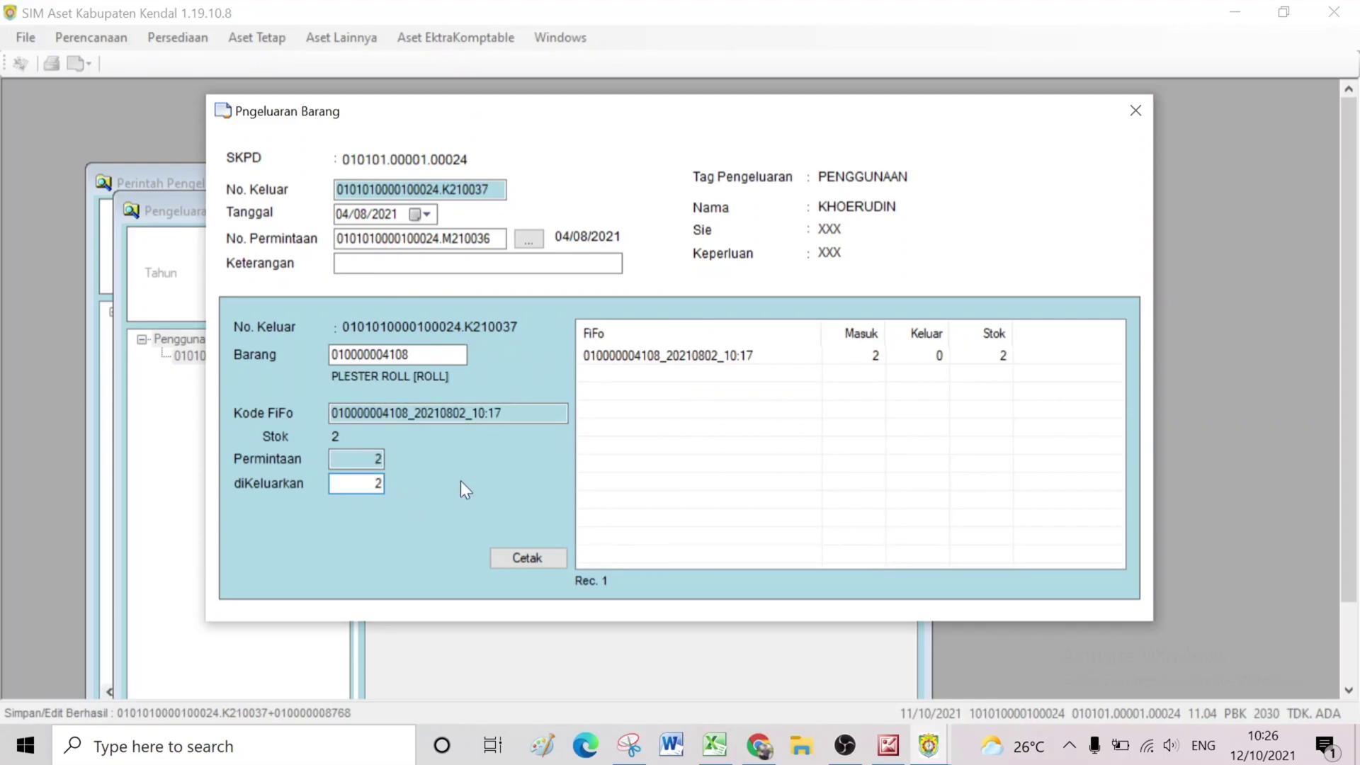
key("Return")
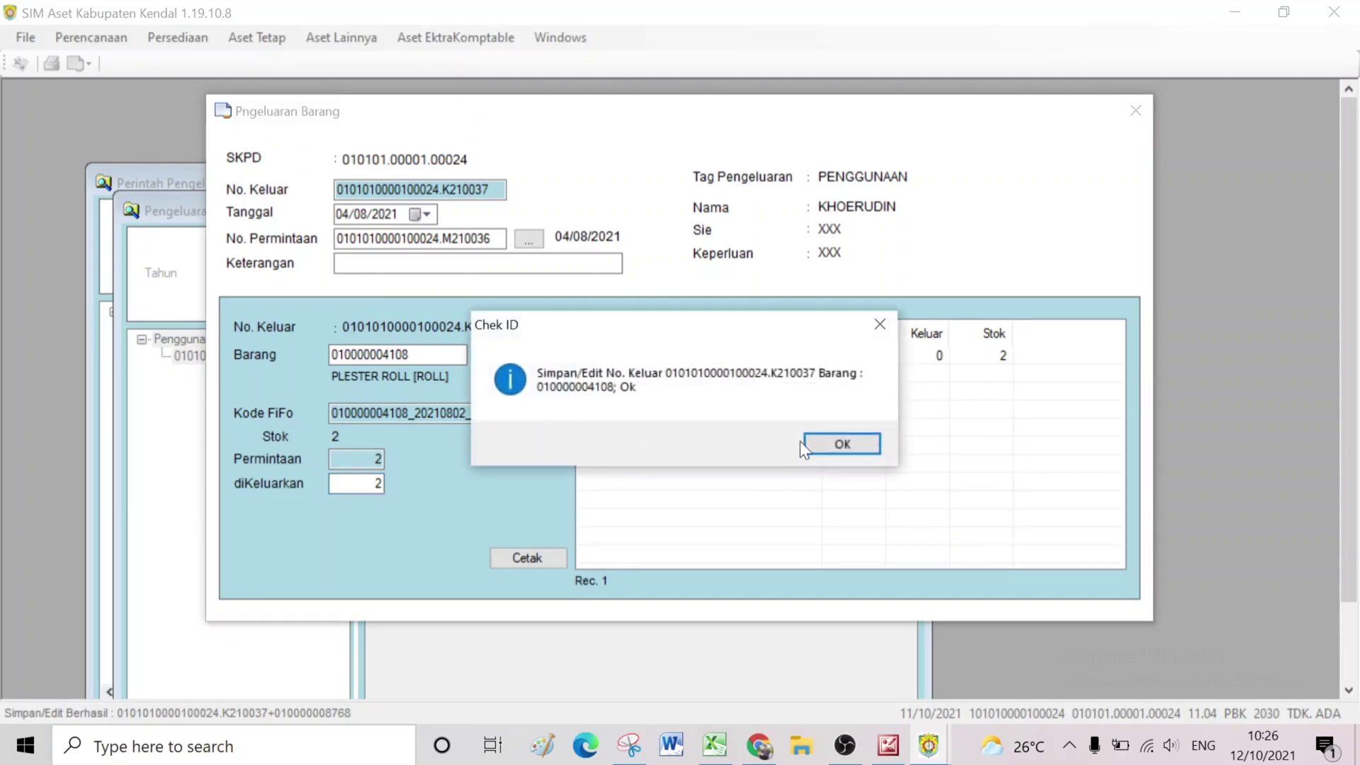
left_click(802, 441)
- Issue 1 PEMBALUT/PERBAN [DUS] from its FiFo stock and save the line
left_click(876, 394)
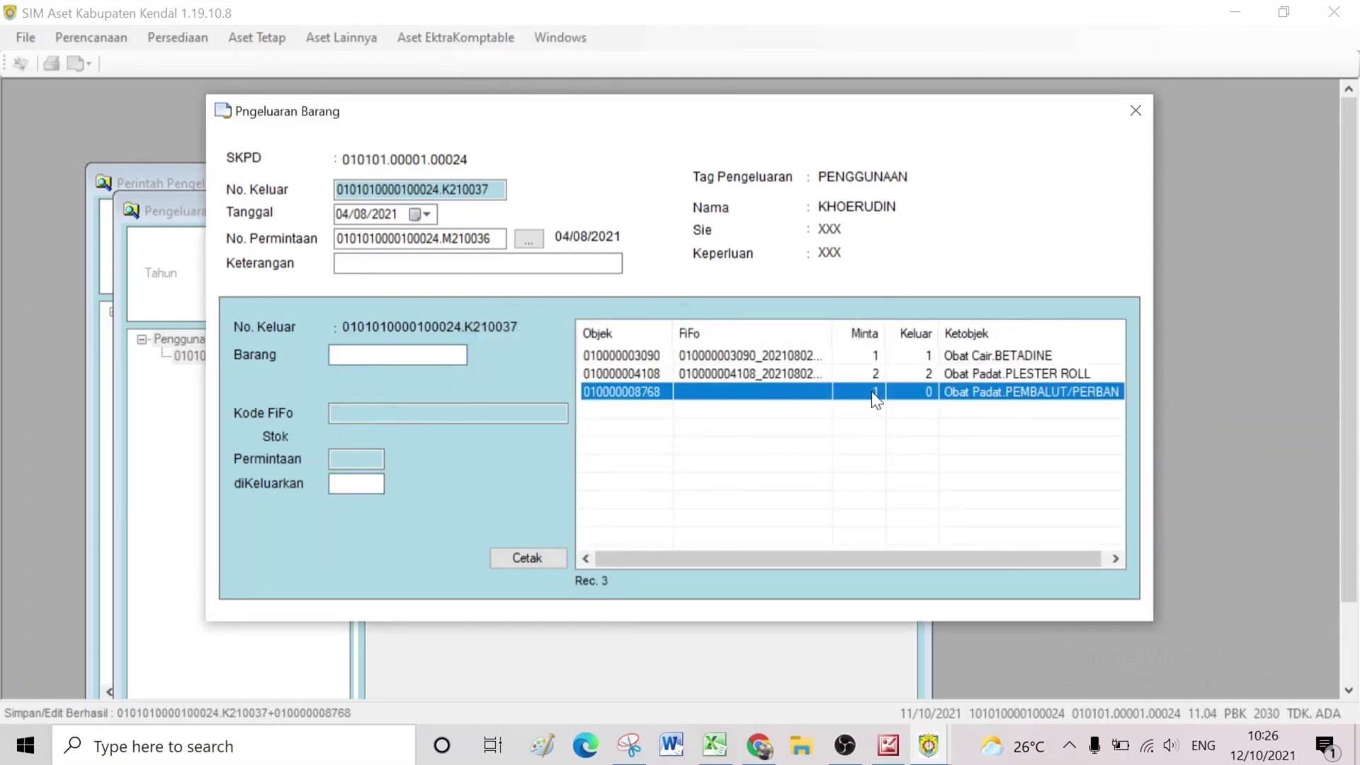
double_click(888, 397)
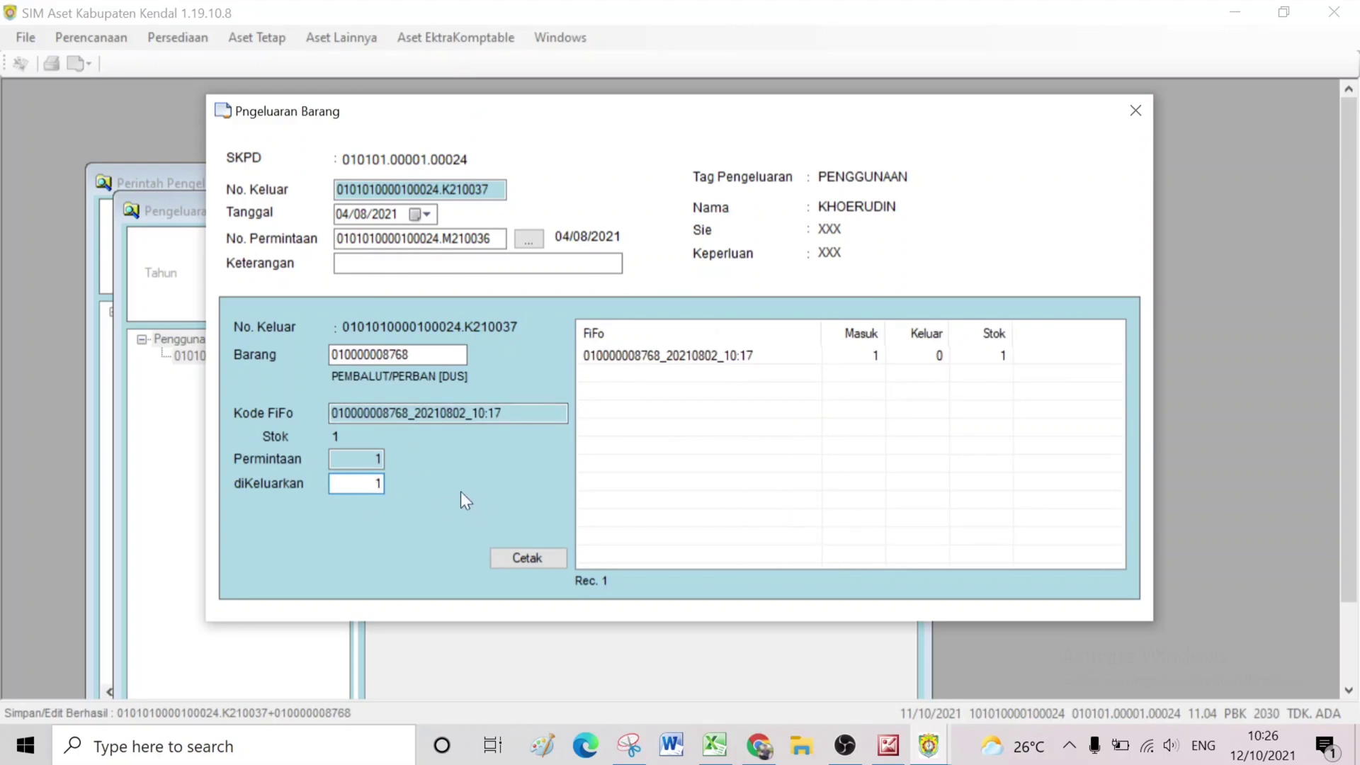
key("Return")
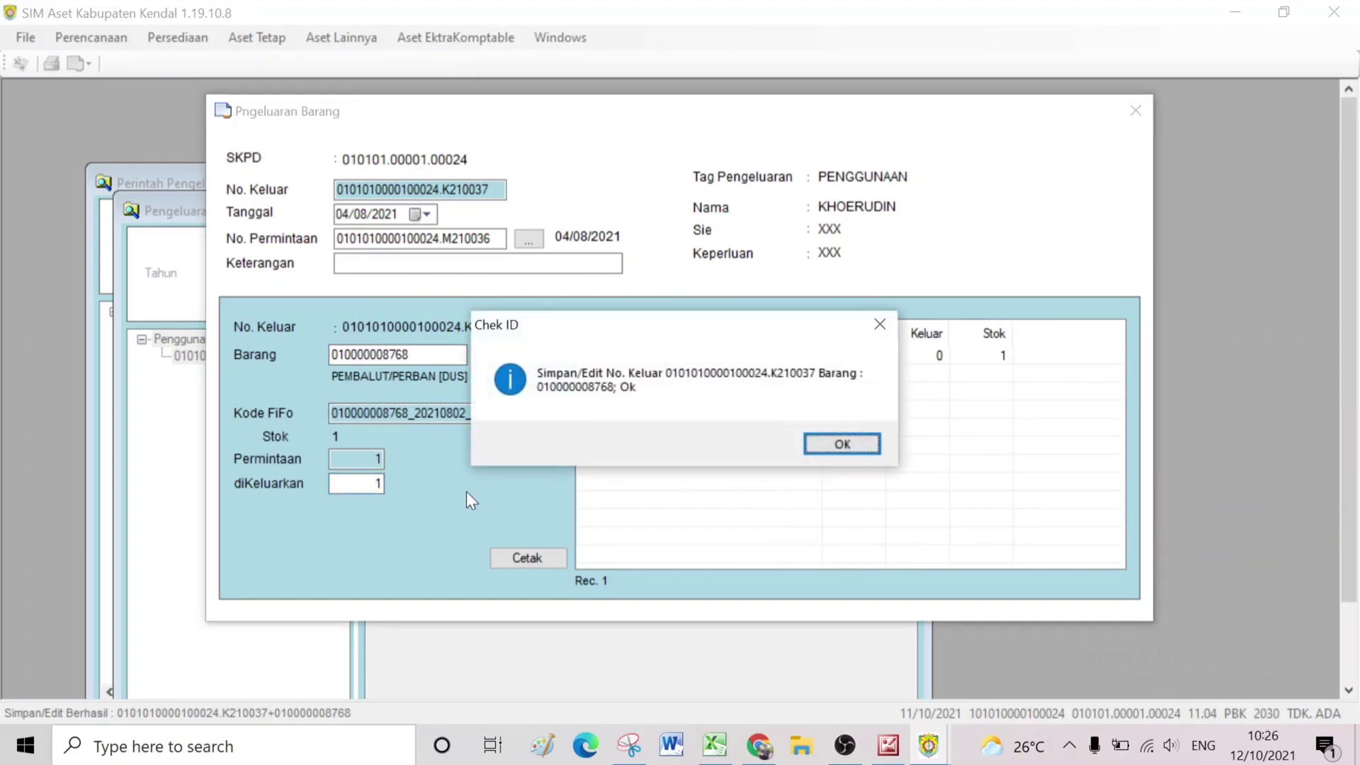
left_click(871, 446)
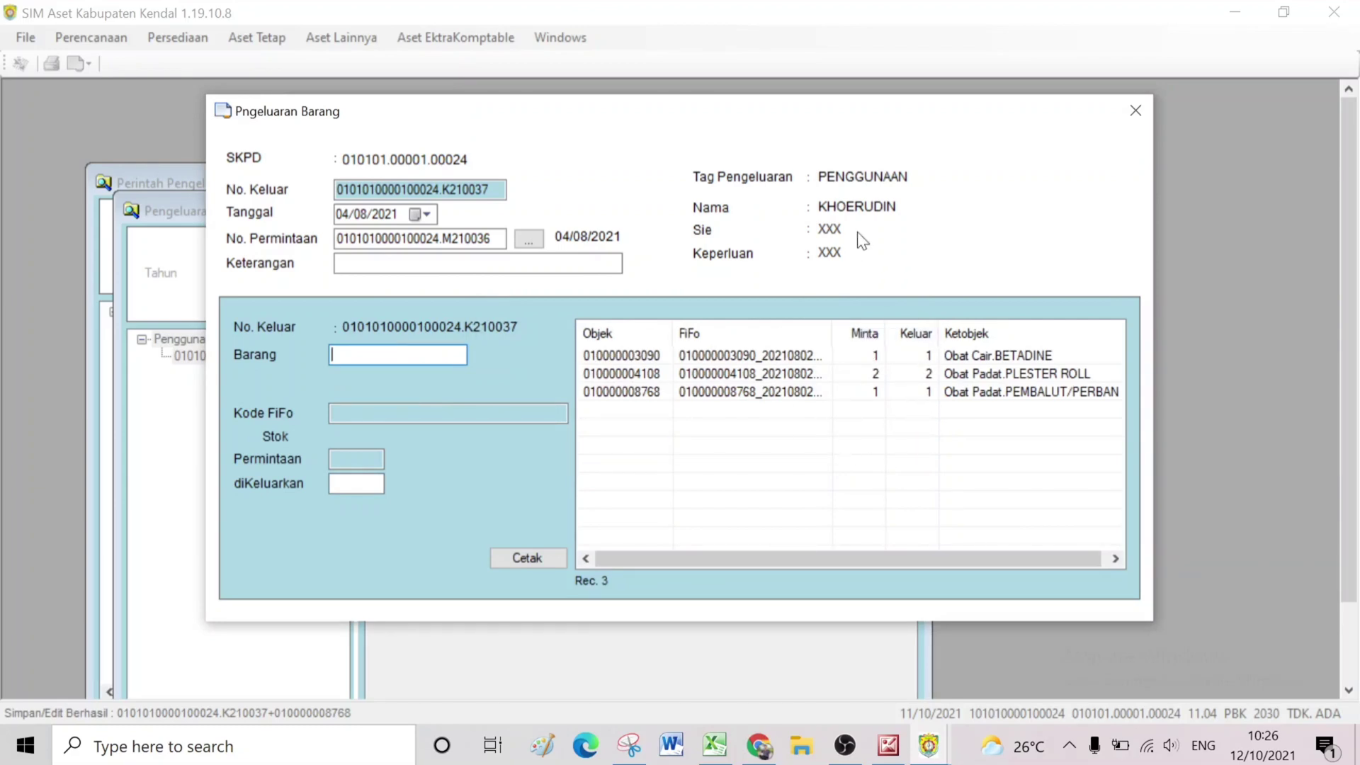
- Close the goods issue form and the Pengeluaran Barang and Perintah Pengeluaran Barang list windows
left_click(1136, 112)
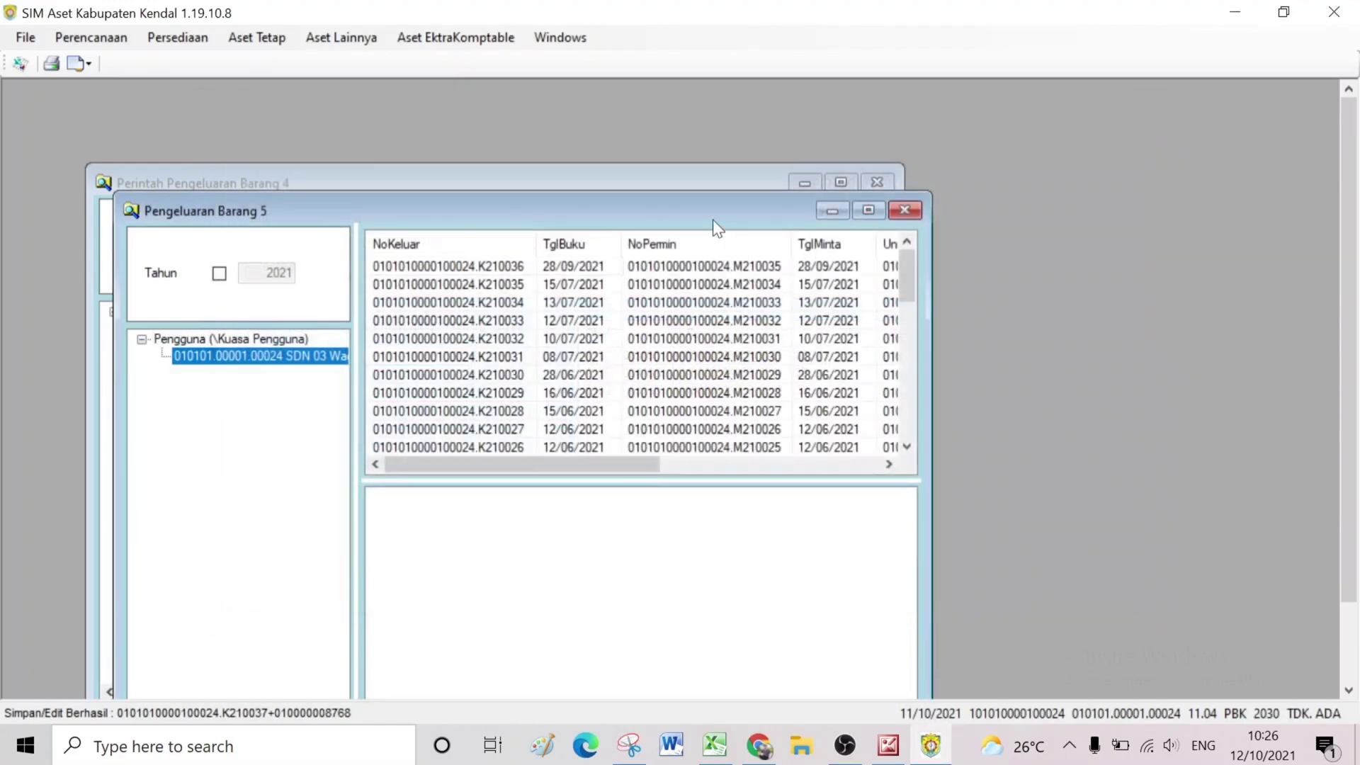
left_click_drag(713, 220, 825, 140)
left_click(1025, 132)
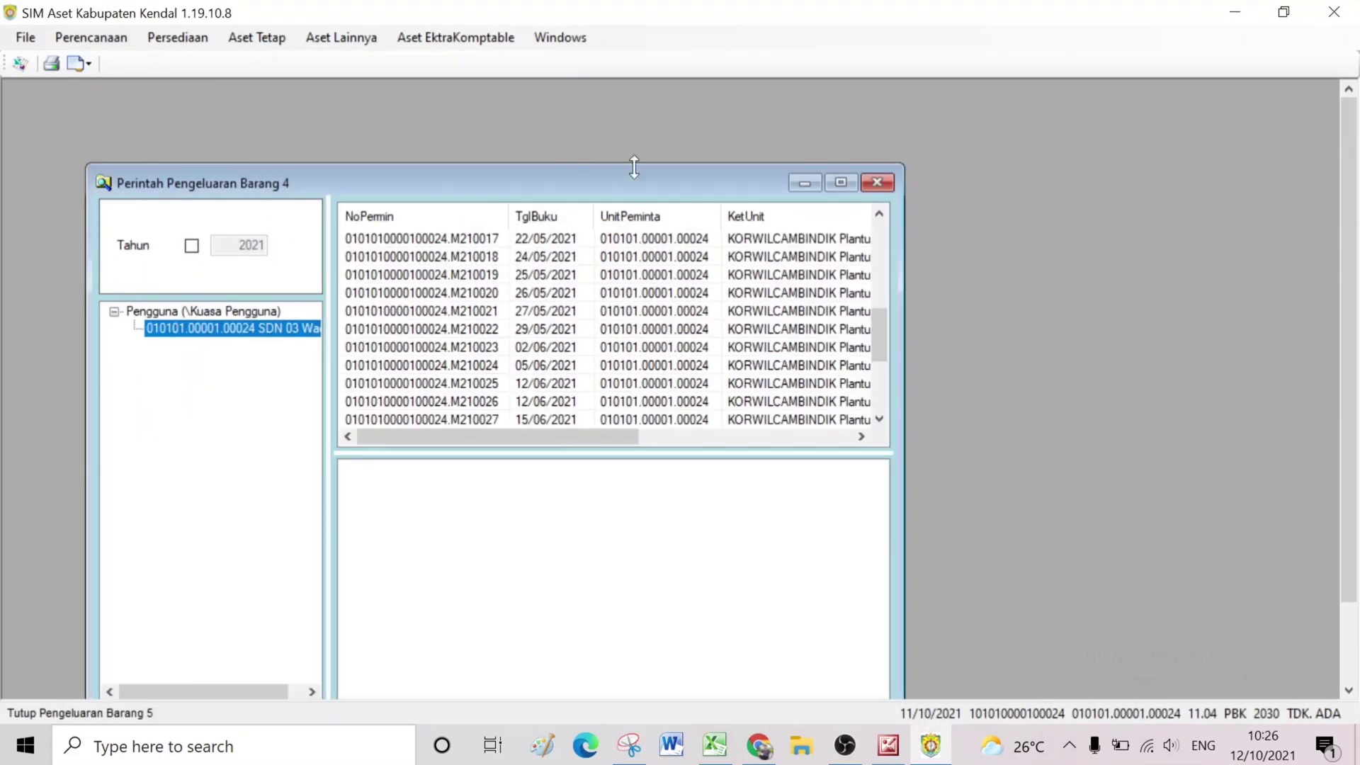
left_click(875, 183)
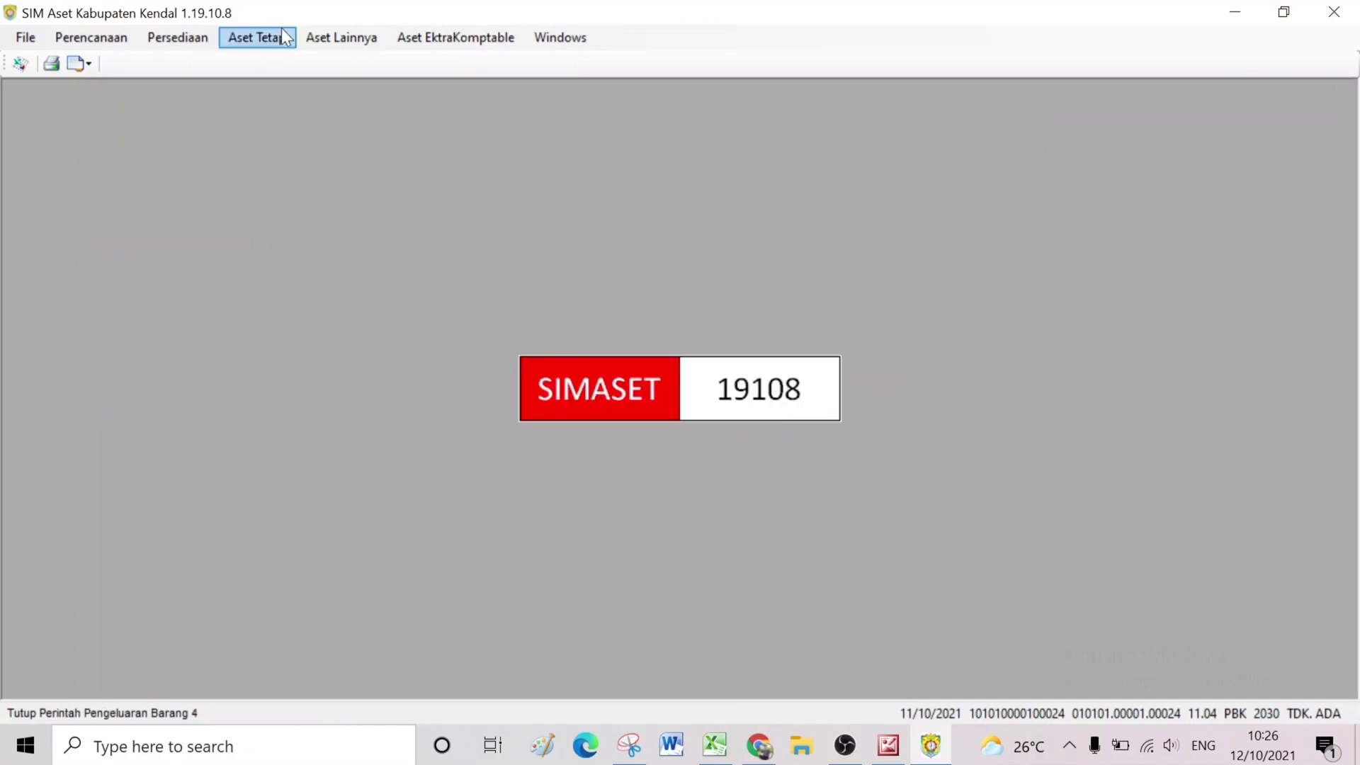
left_click(310, 44)
mouse_move(180, 46)
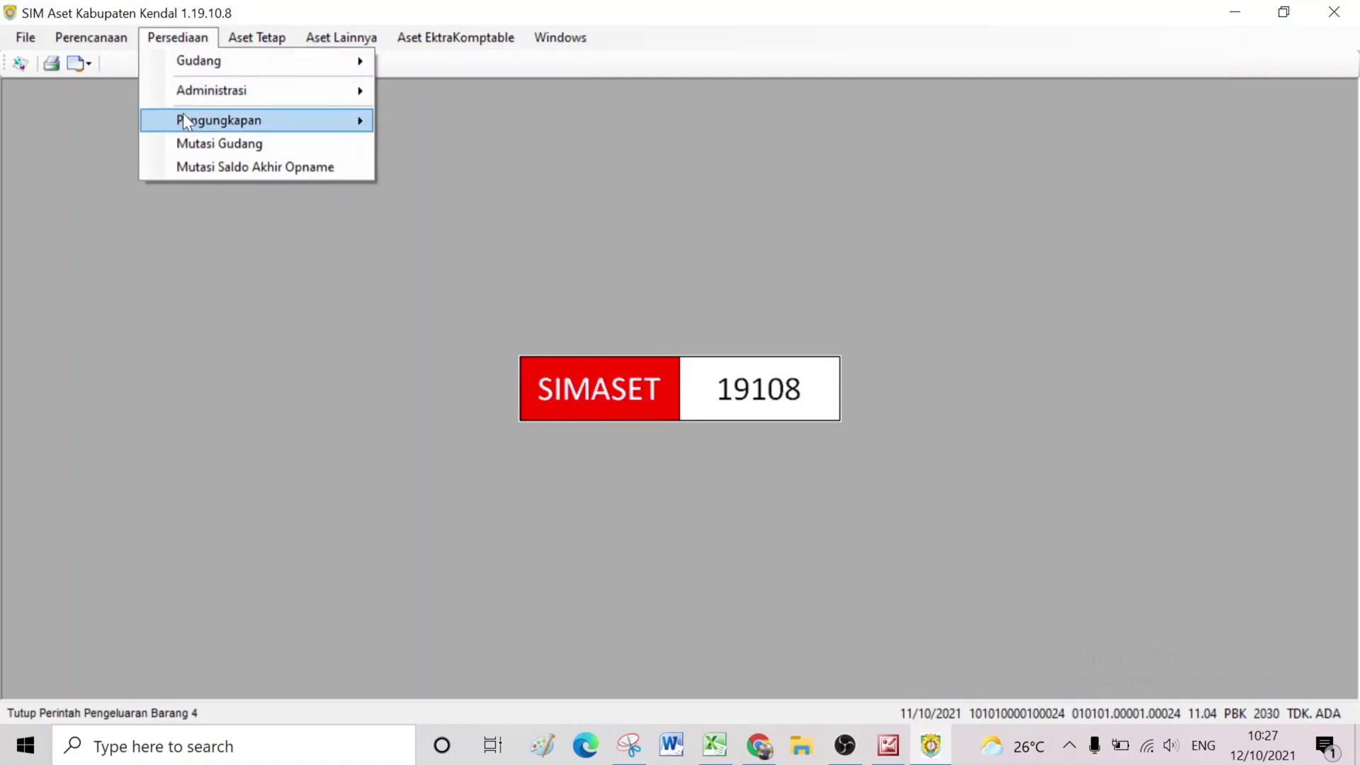
mouse_move(185, 114)
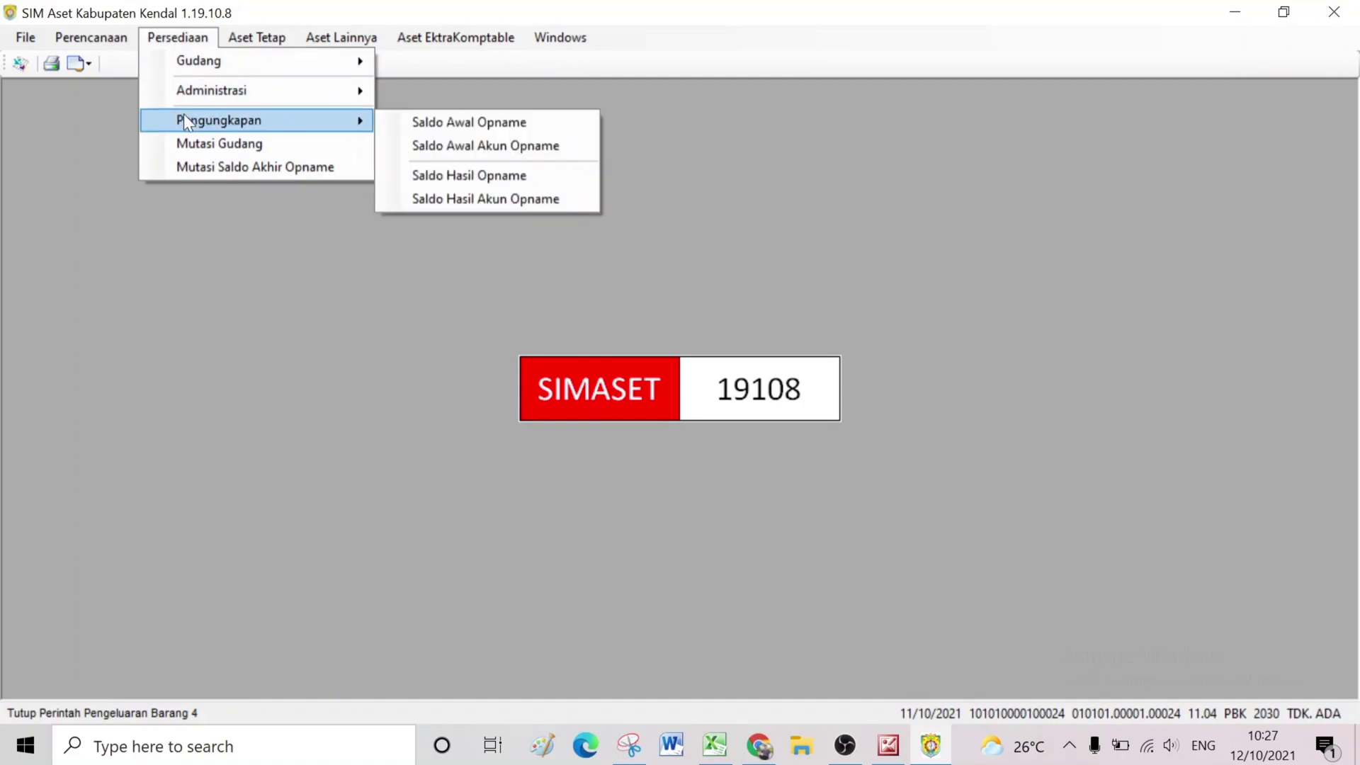
left_click(187, 29)
left_click(187, 29)
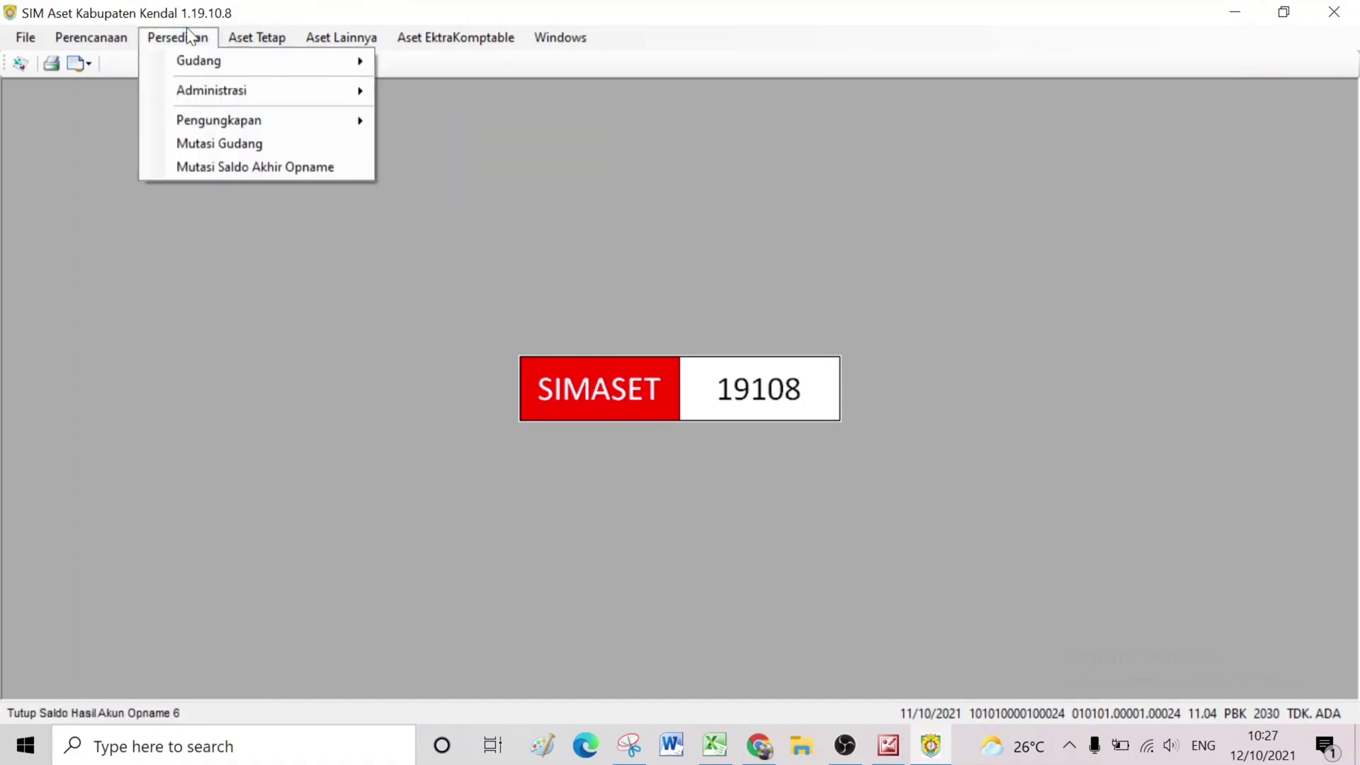
- Open the warehouse Mutasi Barang dan Nilai report and show the data for SDN 03 Wadas
mouse_move(205, 67)
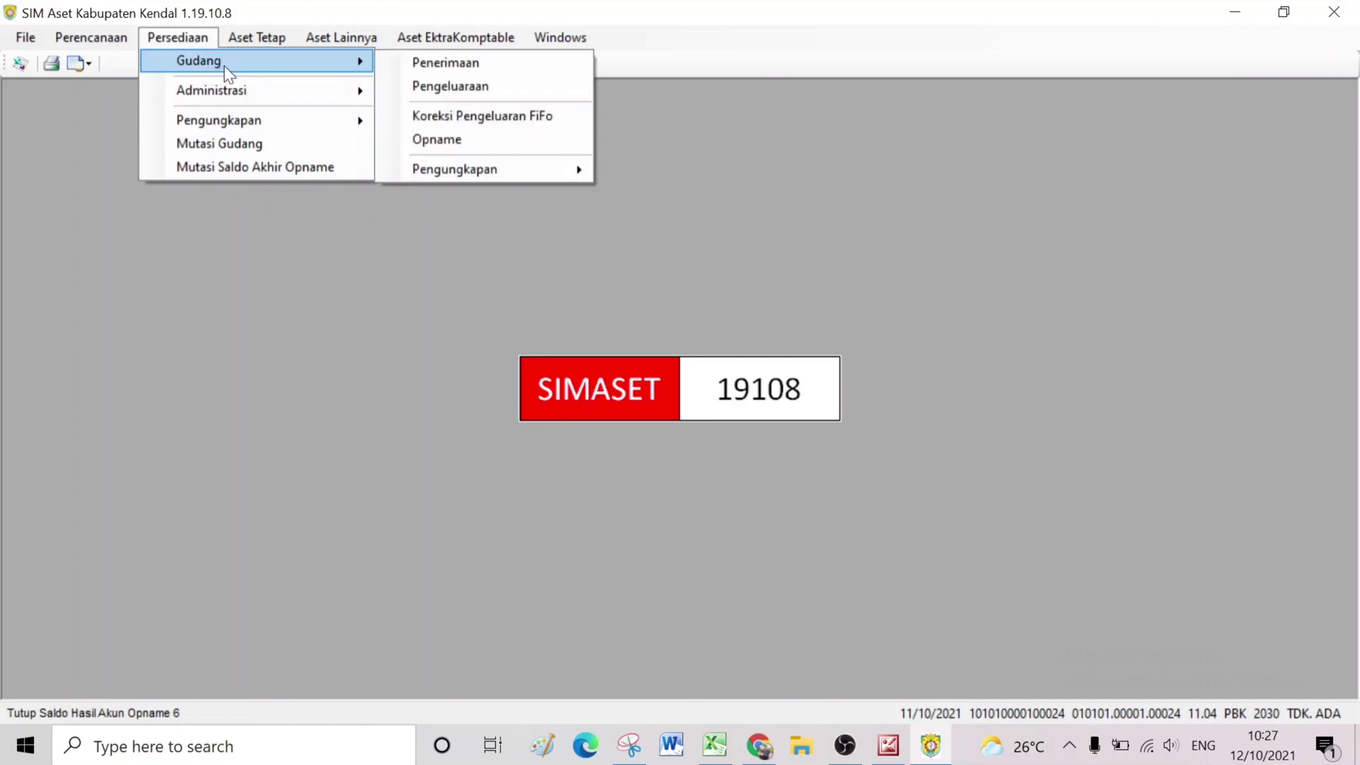
mouse_move(504, 169)
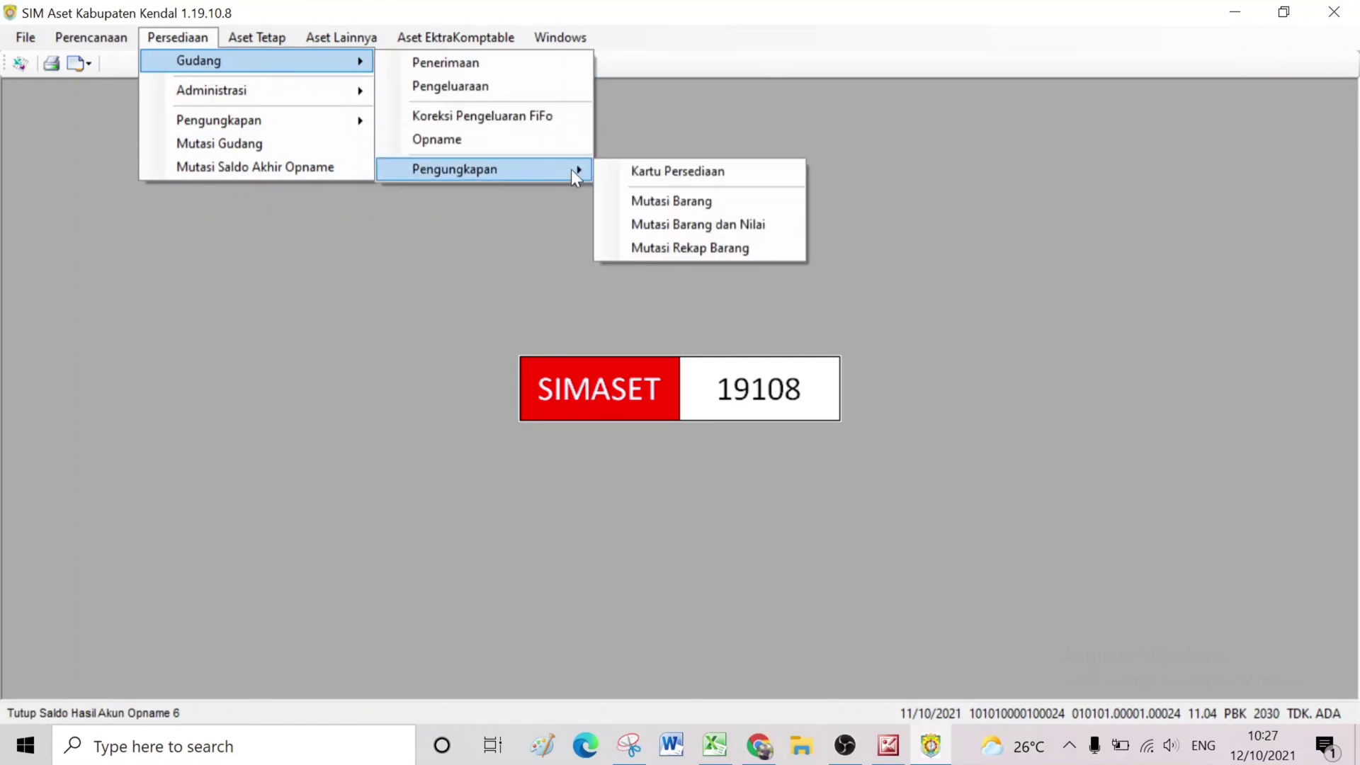
left_click(703, 231)
left_click(417, 461)
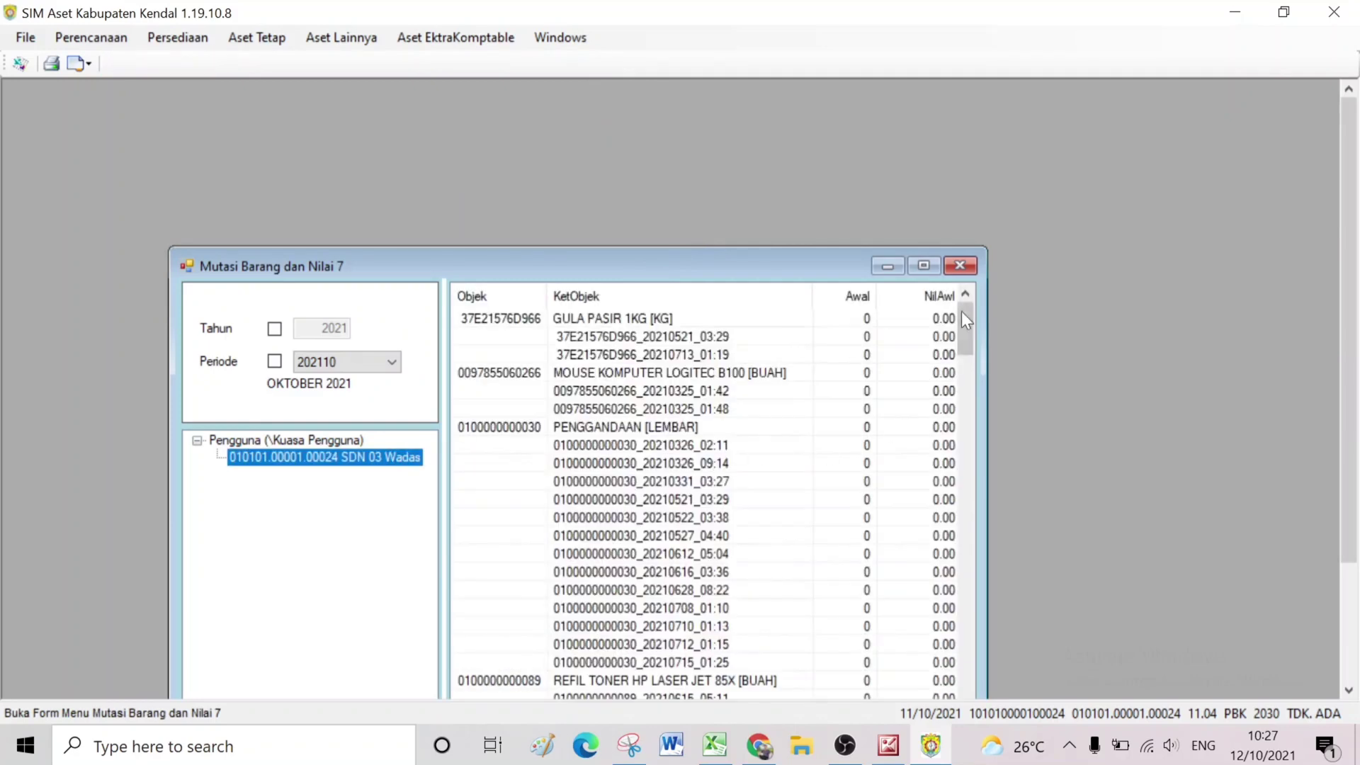
- Maximize the report, print it to Excel replacing the existing file, and enlarge the resulting workbook window
left_click(923, 265)
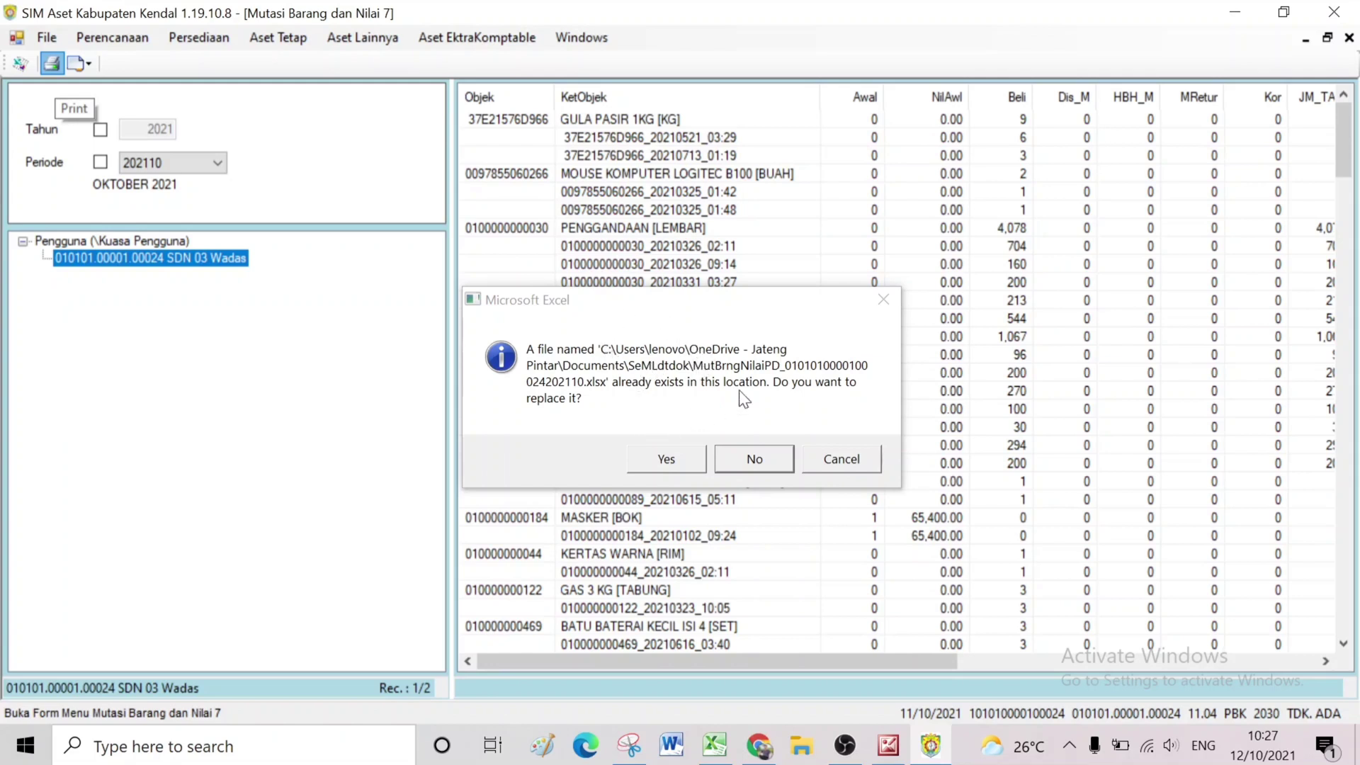
left_click(667, 461)
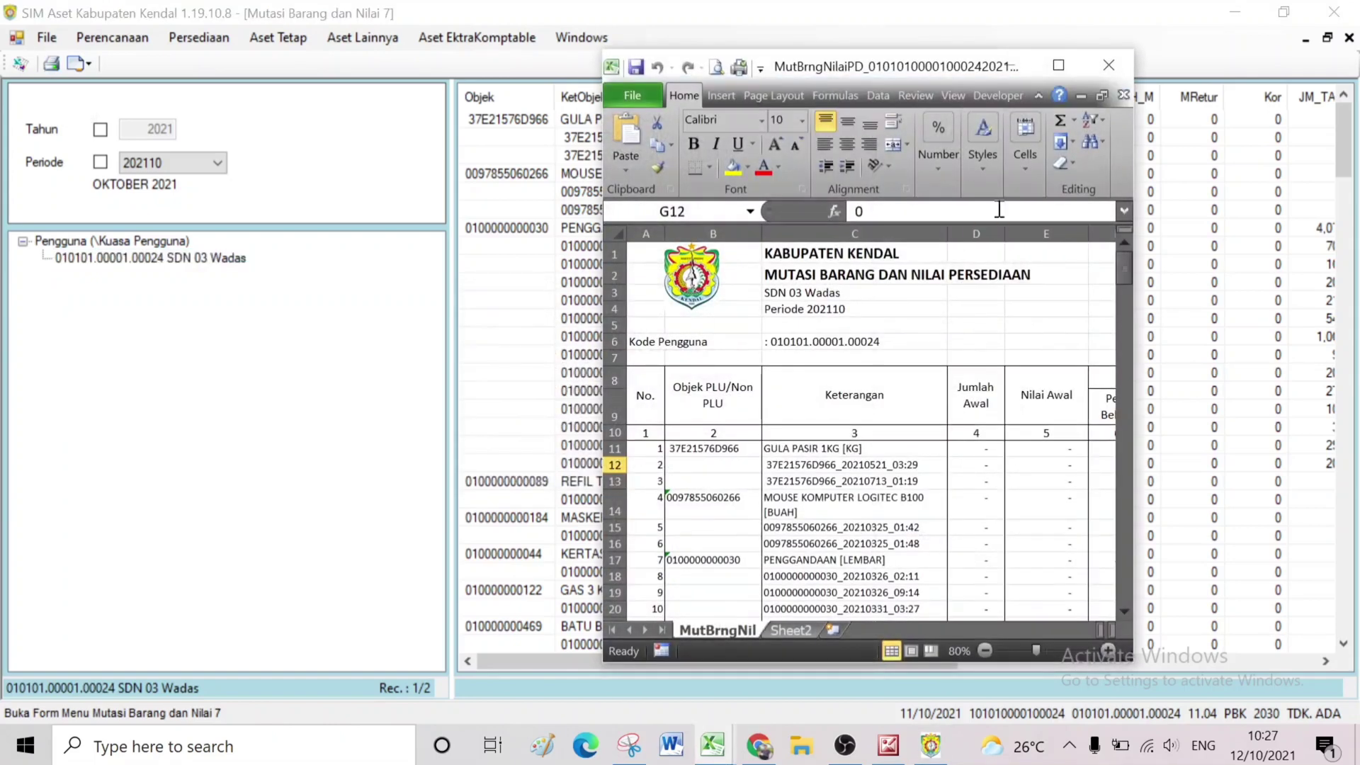
left_click(1057, 65)
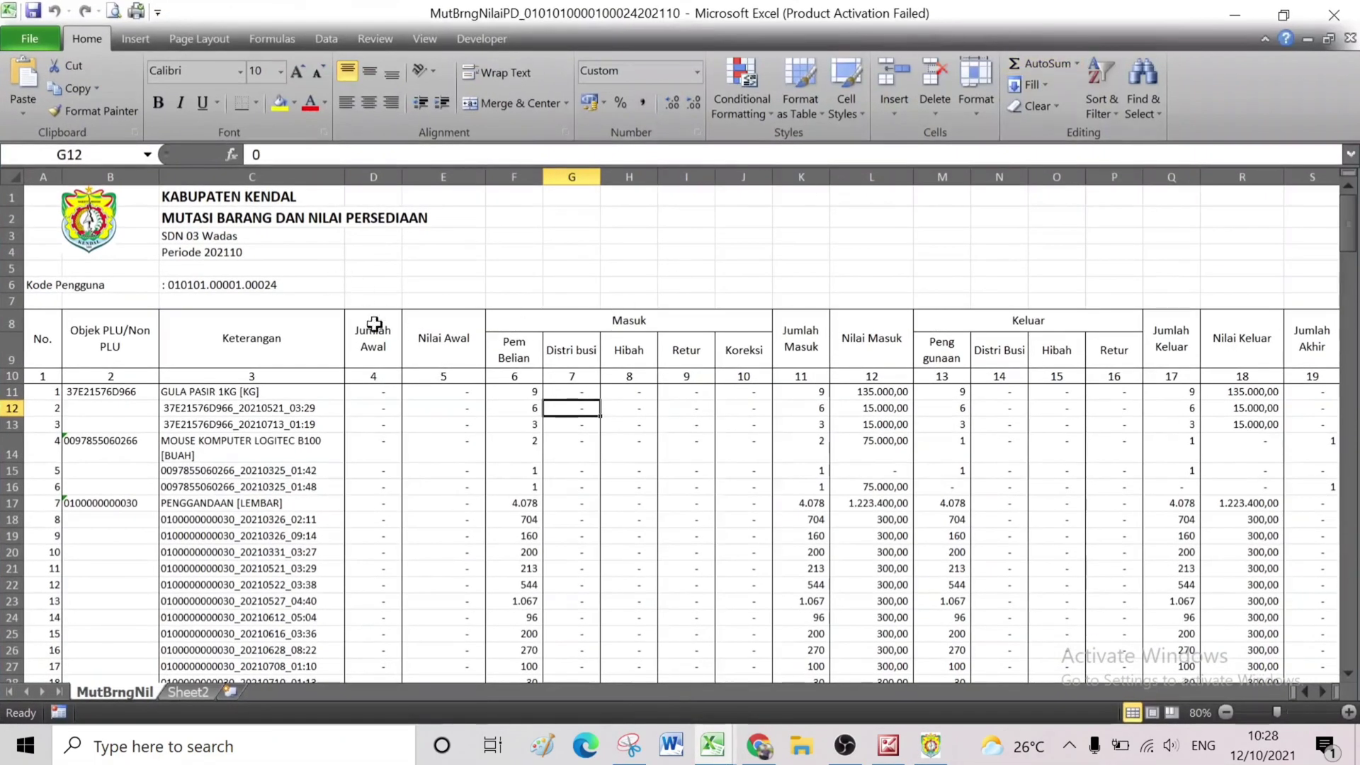
- Examine the exported report's incoming and outgoing columns, the GULA PASIR 1KG [KG] entries, and the item rows down to the signature block
scroll(312, 382, "down", 2)
scroll(589, 451, "up", 2)
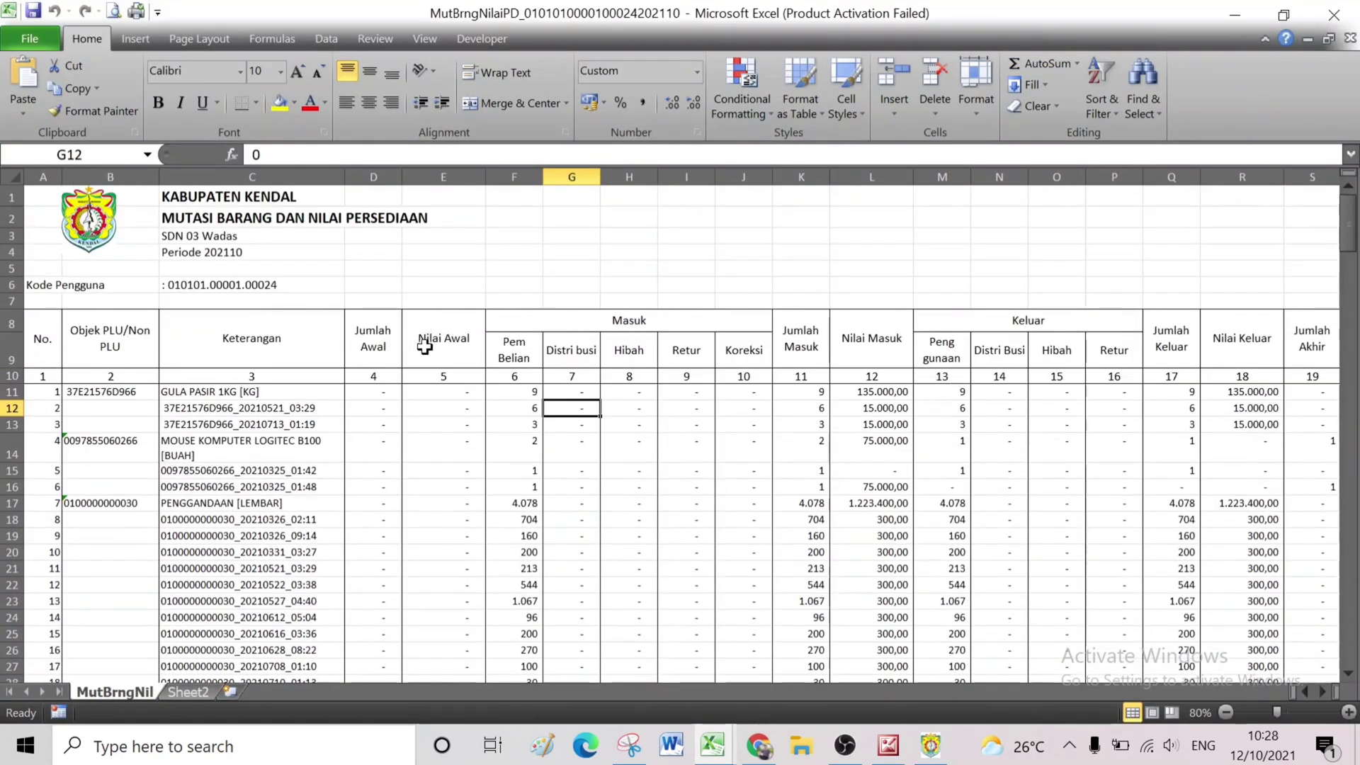
scroll(428, 352, "down", 6)
scroll(455, 443, "up", 6)
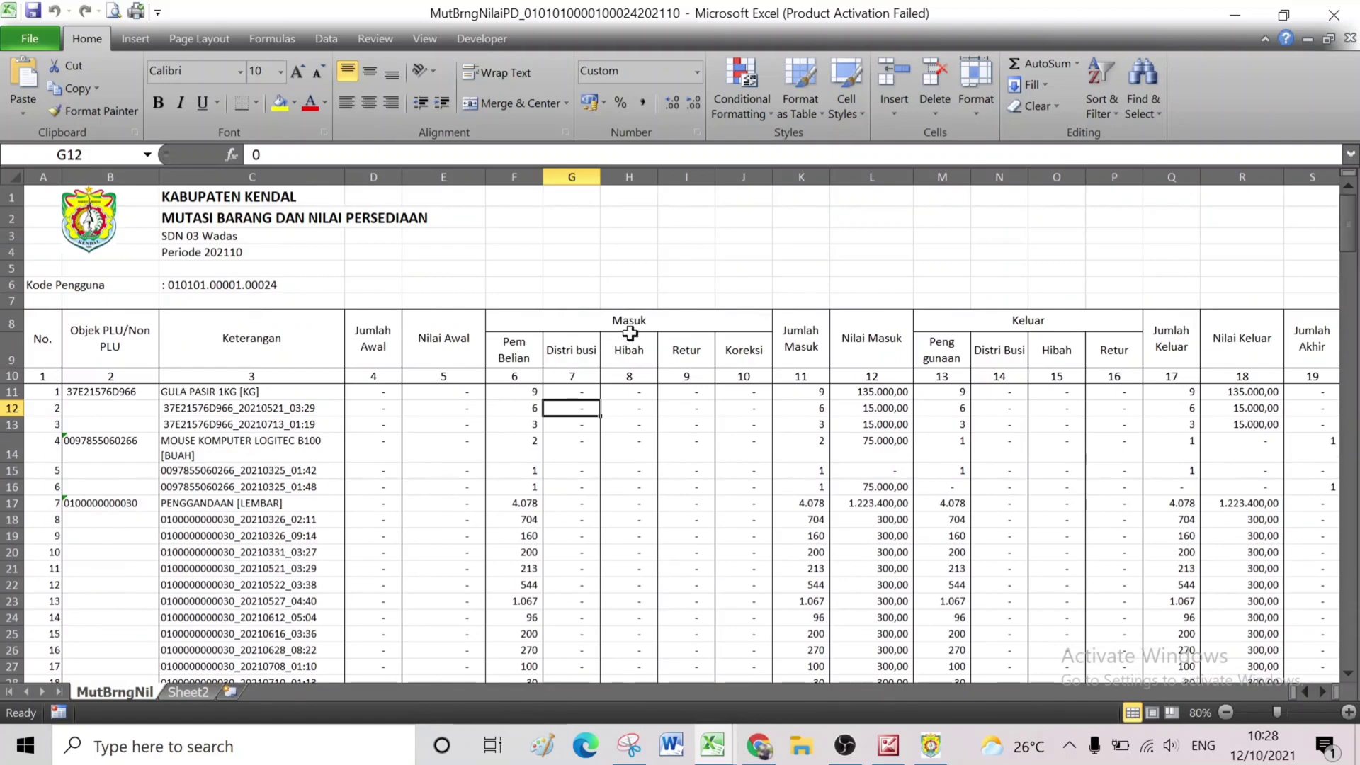
scroll(686, 352, "down", 2)
scroll(704, 376, "up", 2)
scroll(1177, 370, "down", 5)
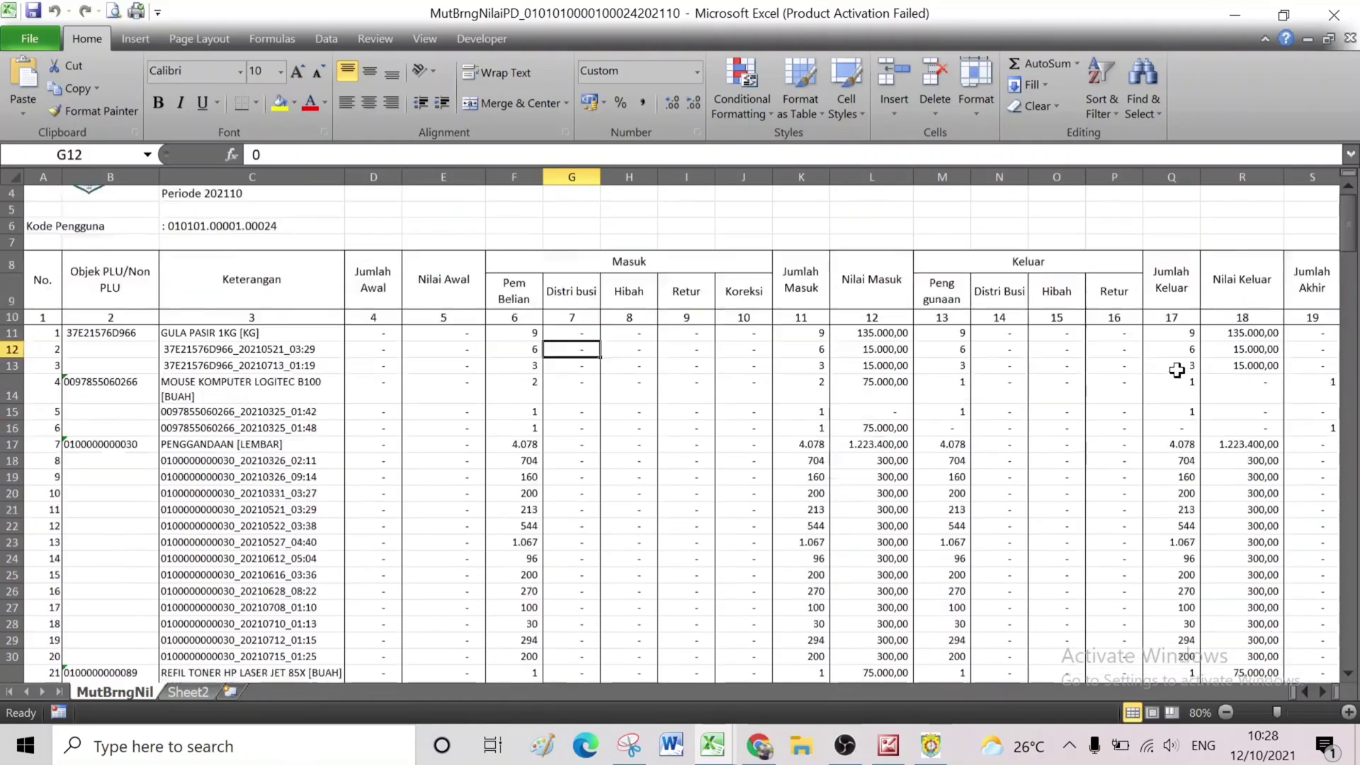
scroll(259, 395, "up", 3)
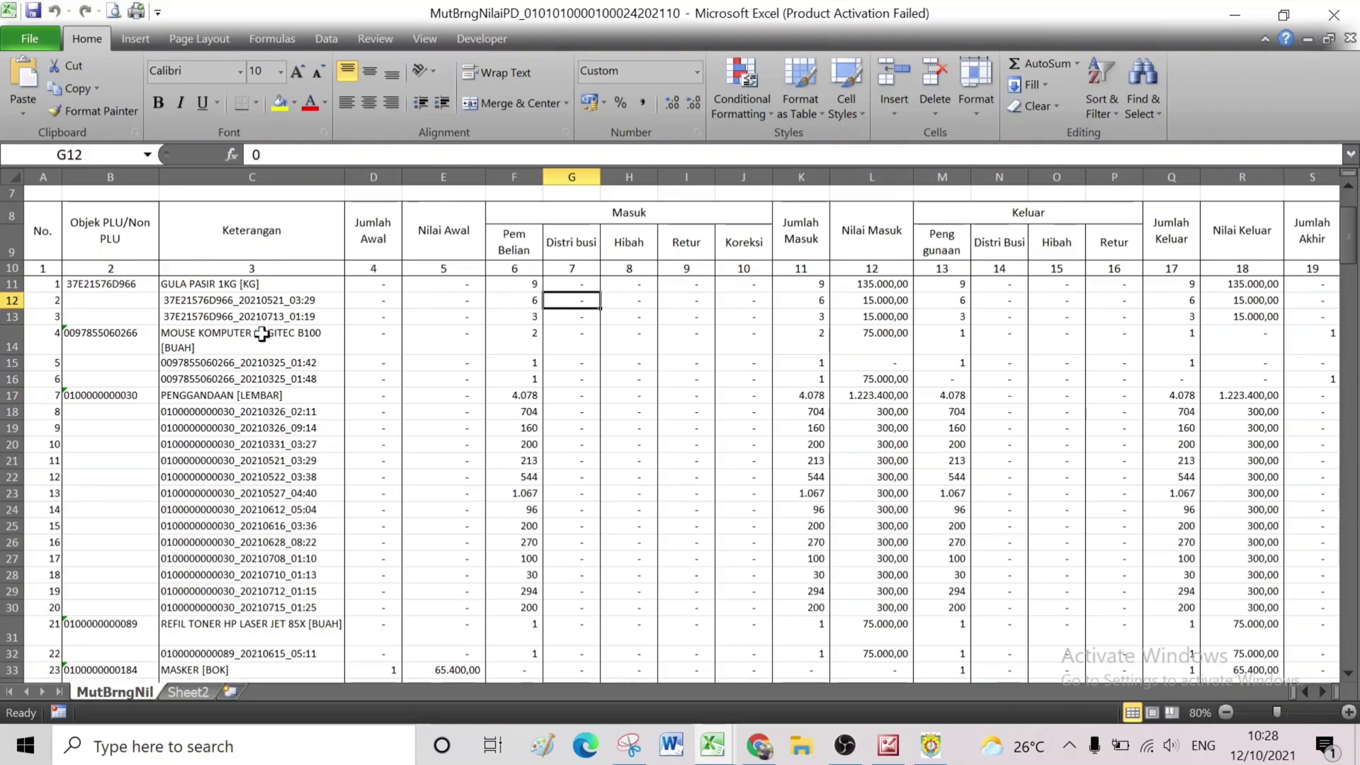
left_click(230, 285)
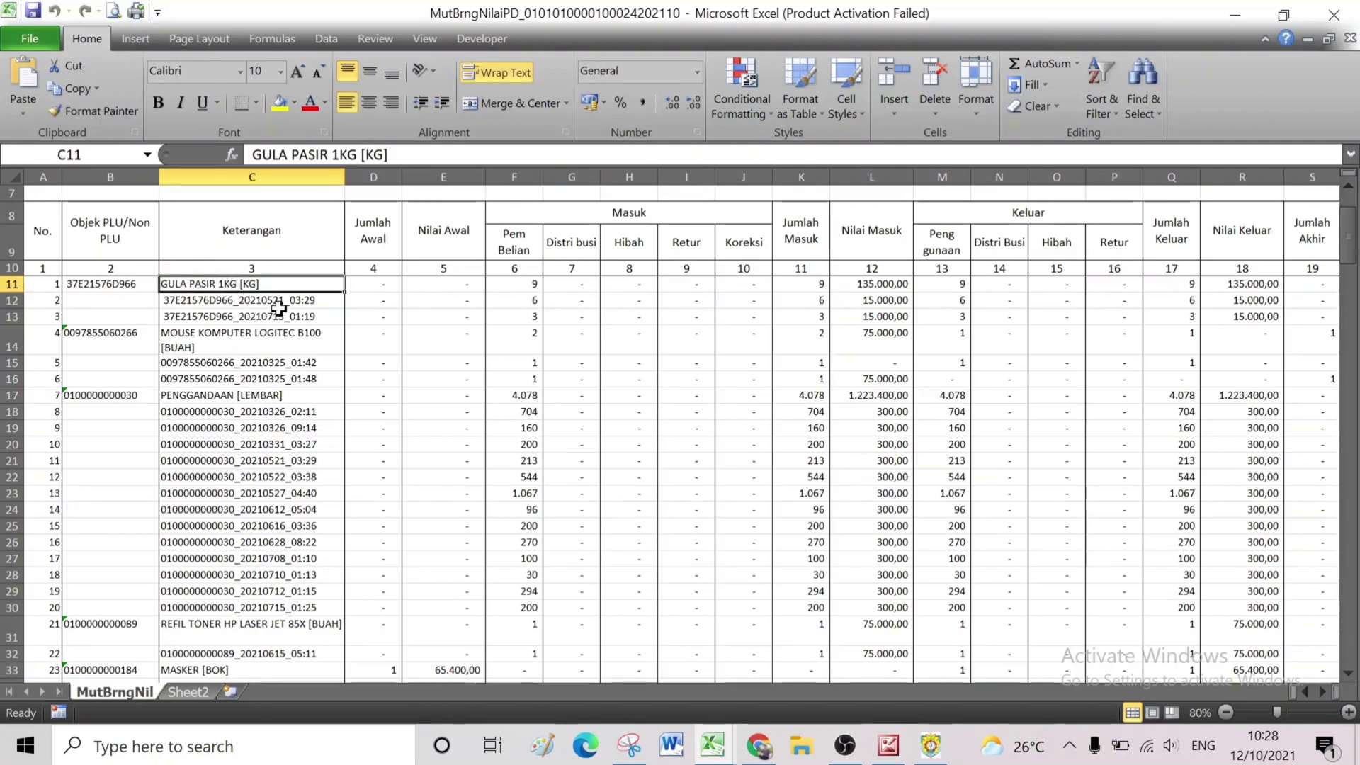
left_click(283, 303)
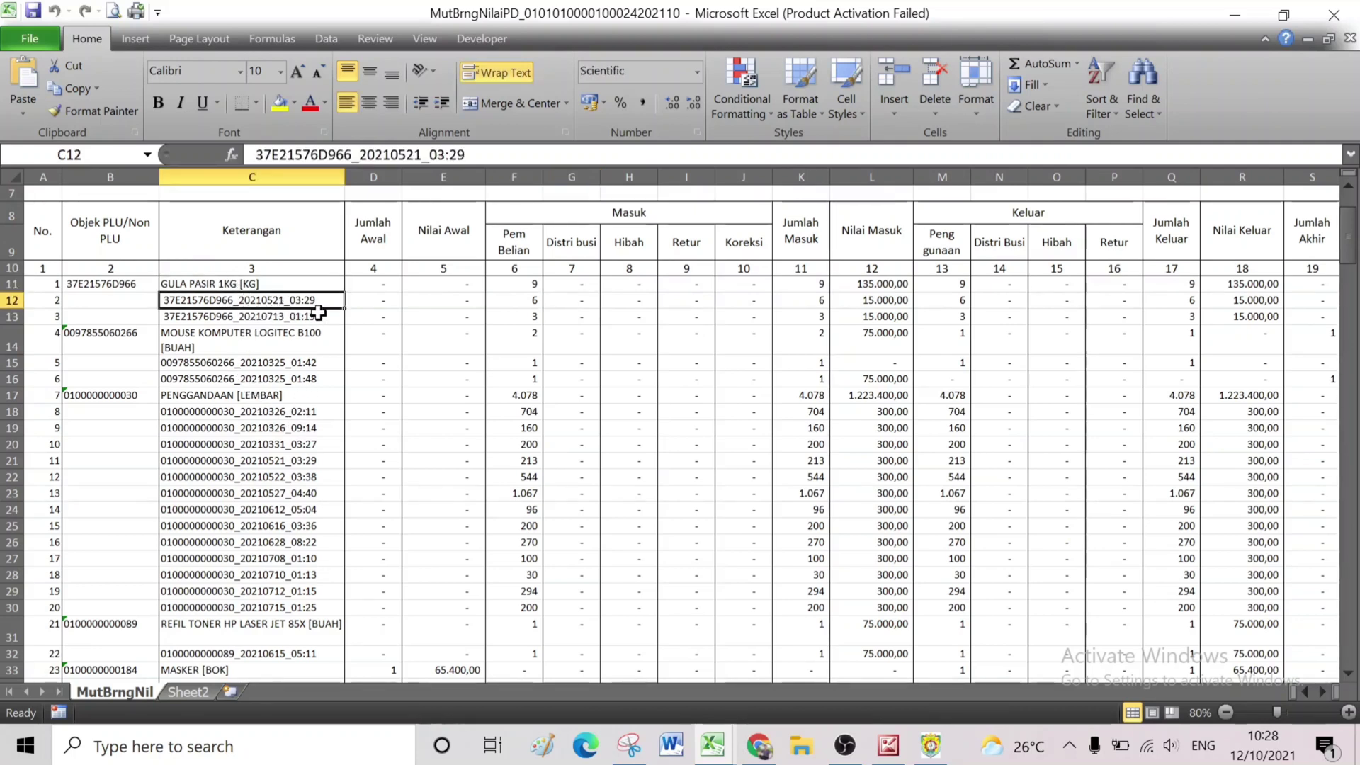
scroll(333, 361, "down", 11)
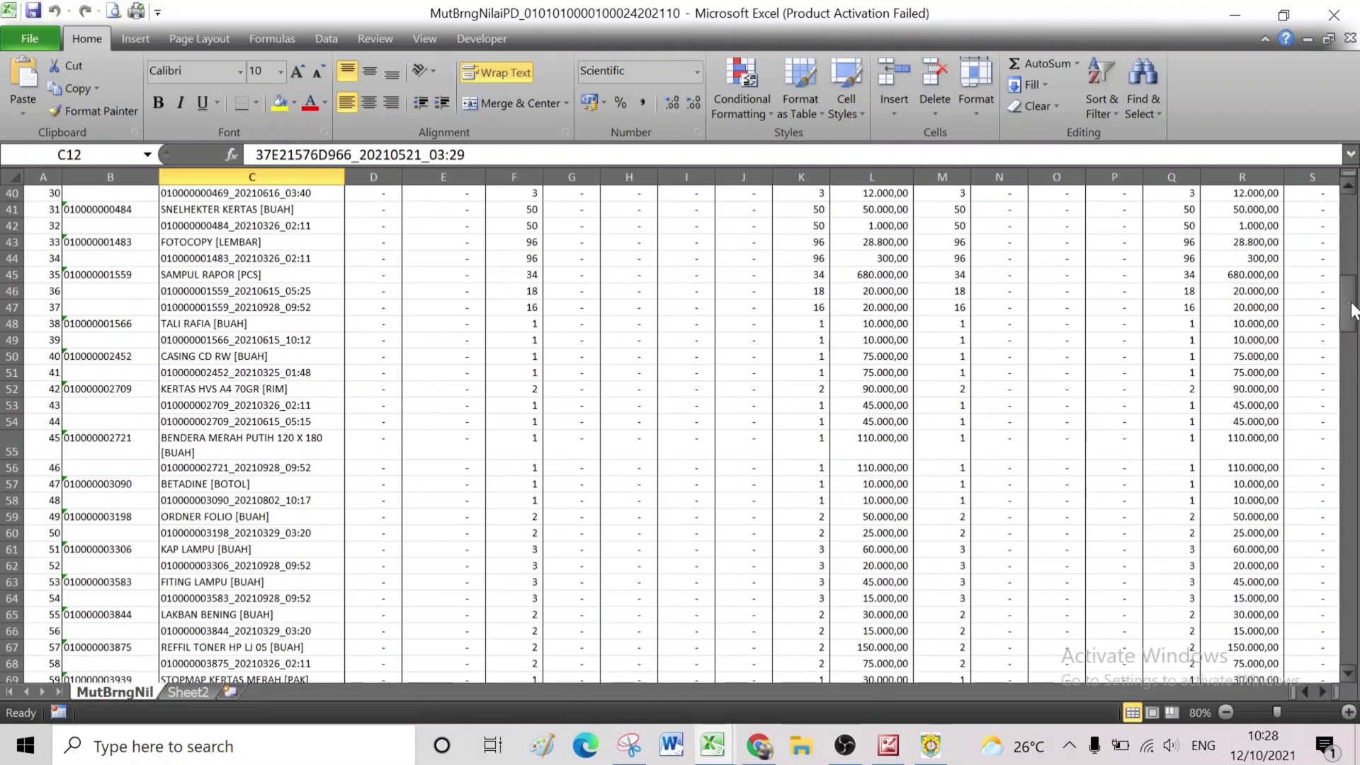
left_click_drag(1347, 305, 1353, 676)
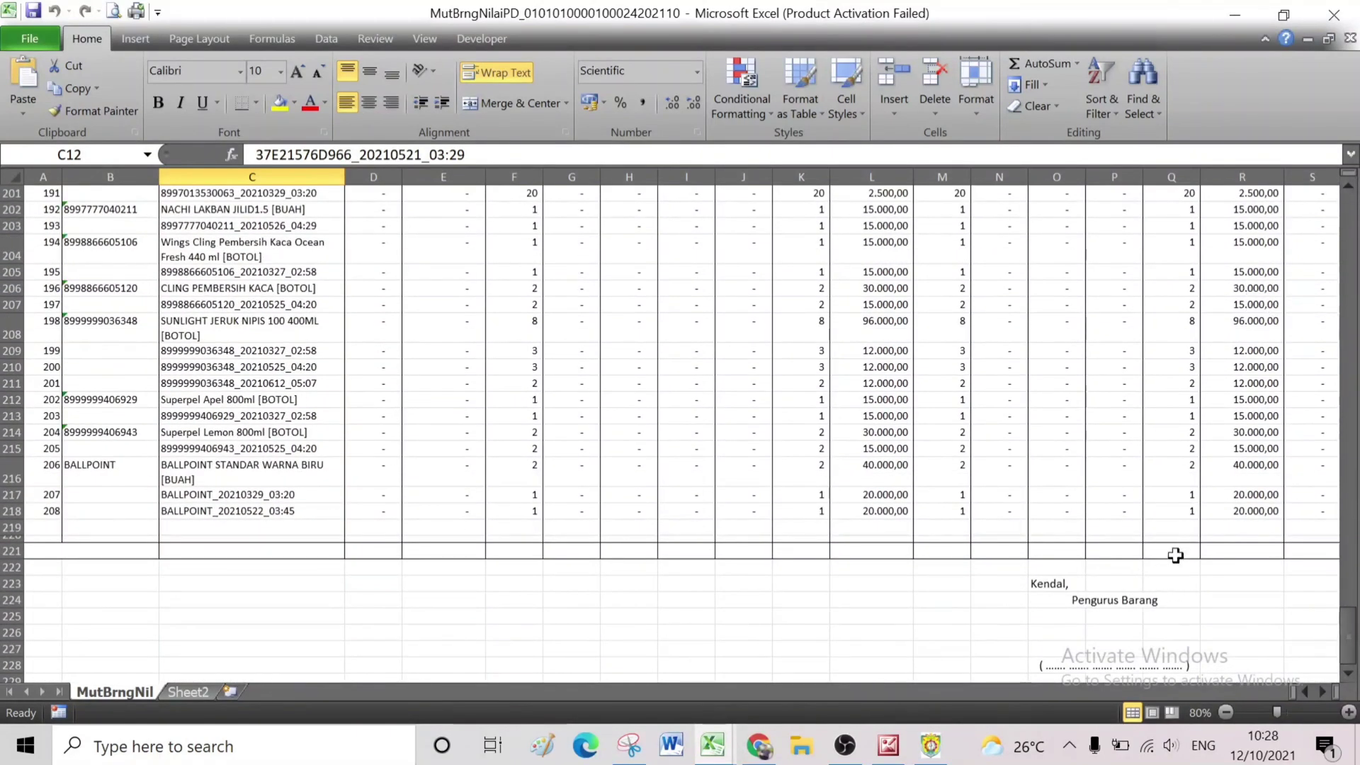
scroll(1238, 552, "up", 2)
scroll(1194, 589, "up", 20)
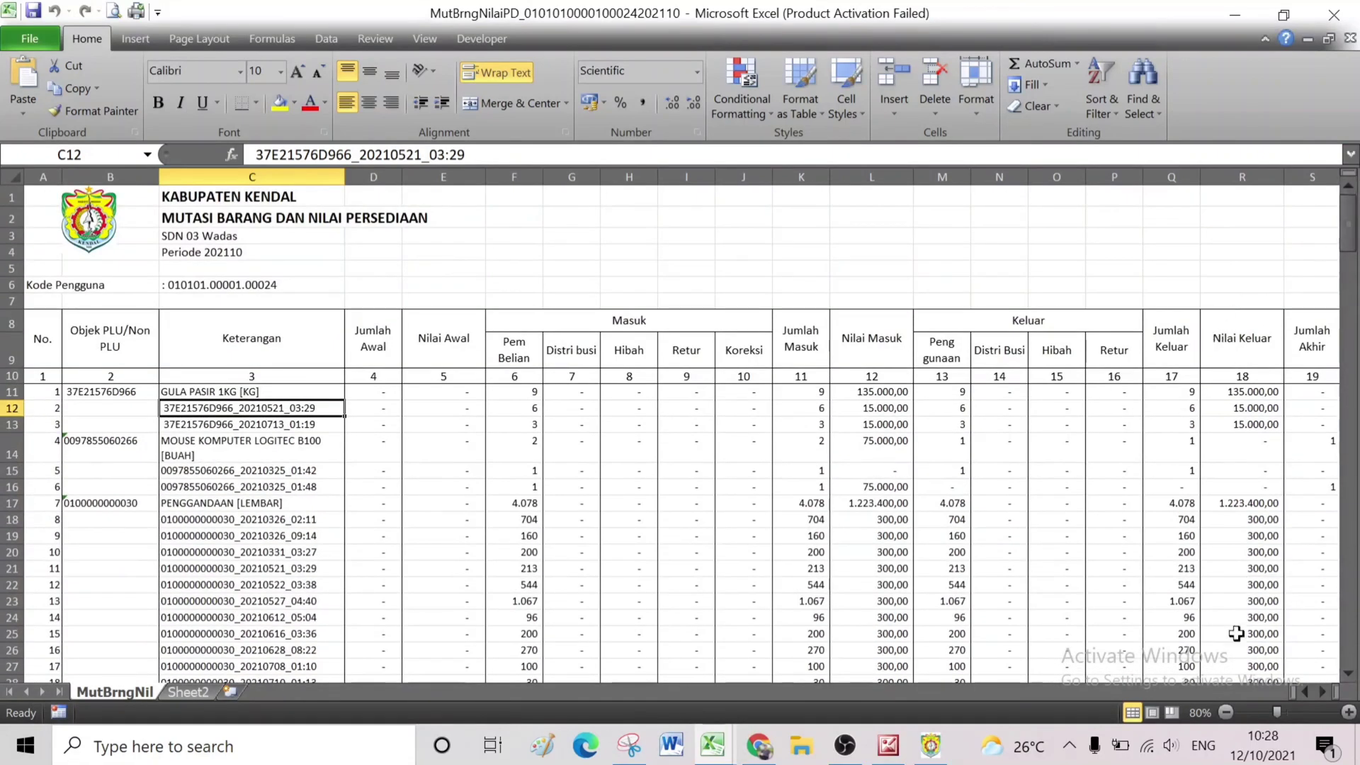
- Examine the Jumlah Akhir and Nilai Akhir columns for all items down to the end of the report
left_click(1321, 691)
left_click(1322, 691)
left_click(1322, 691)
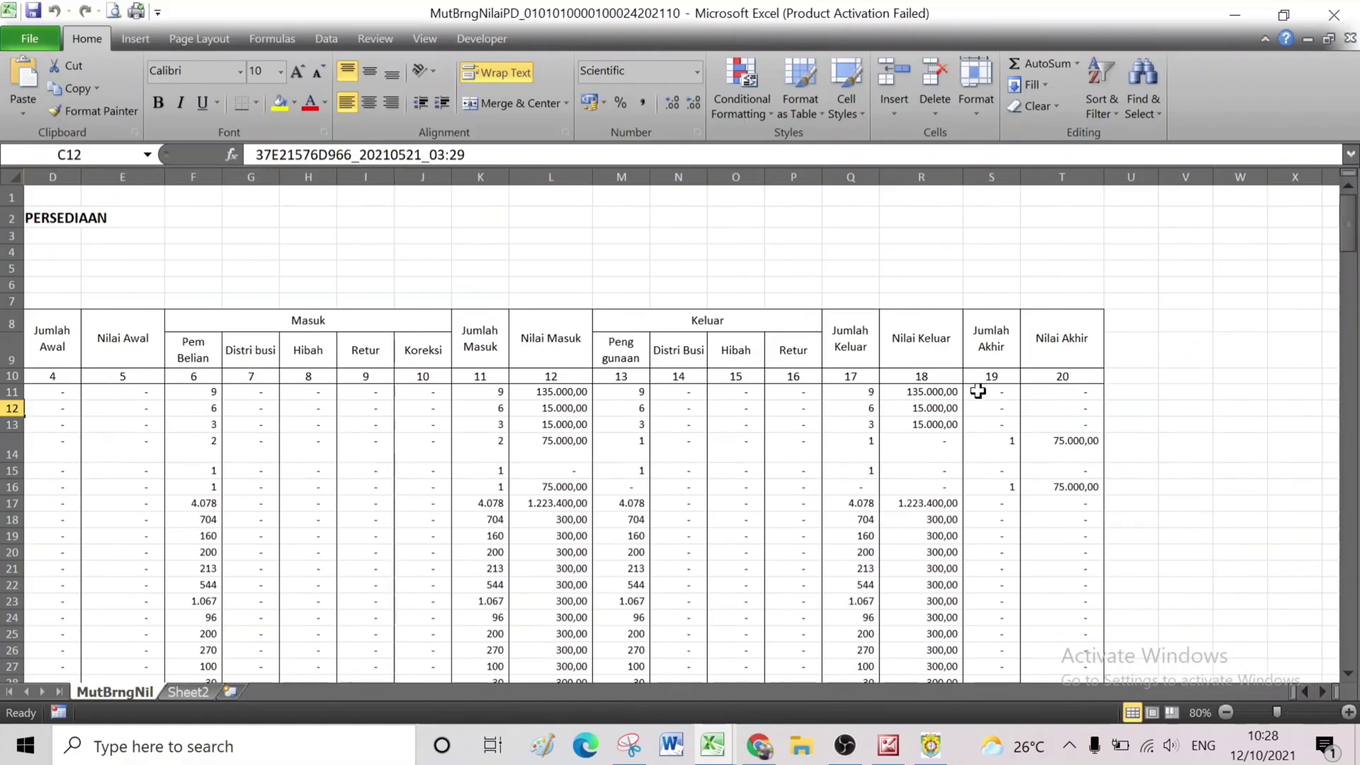
scroll(932, 343, "down", 2)
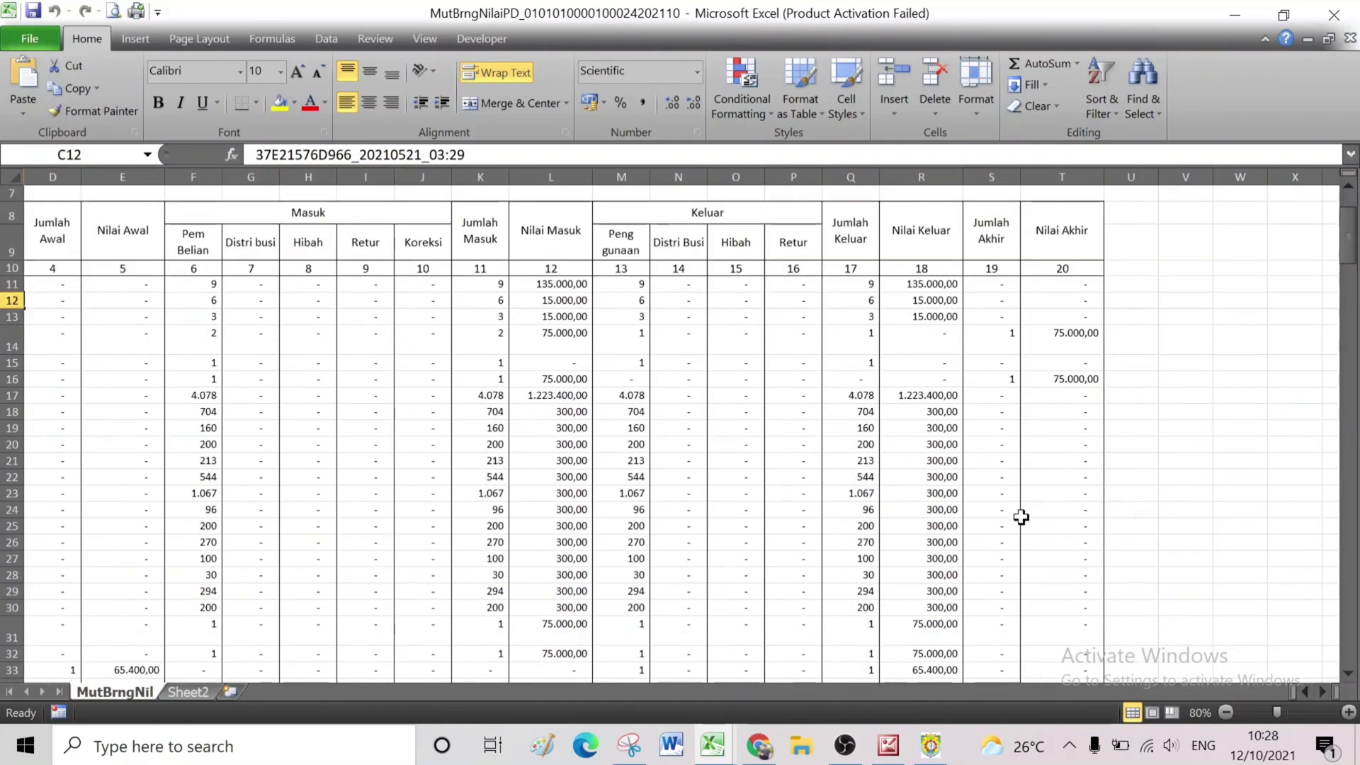
scroll(1035, 492, "down", 4)
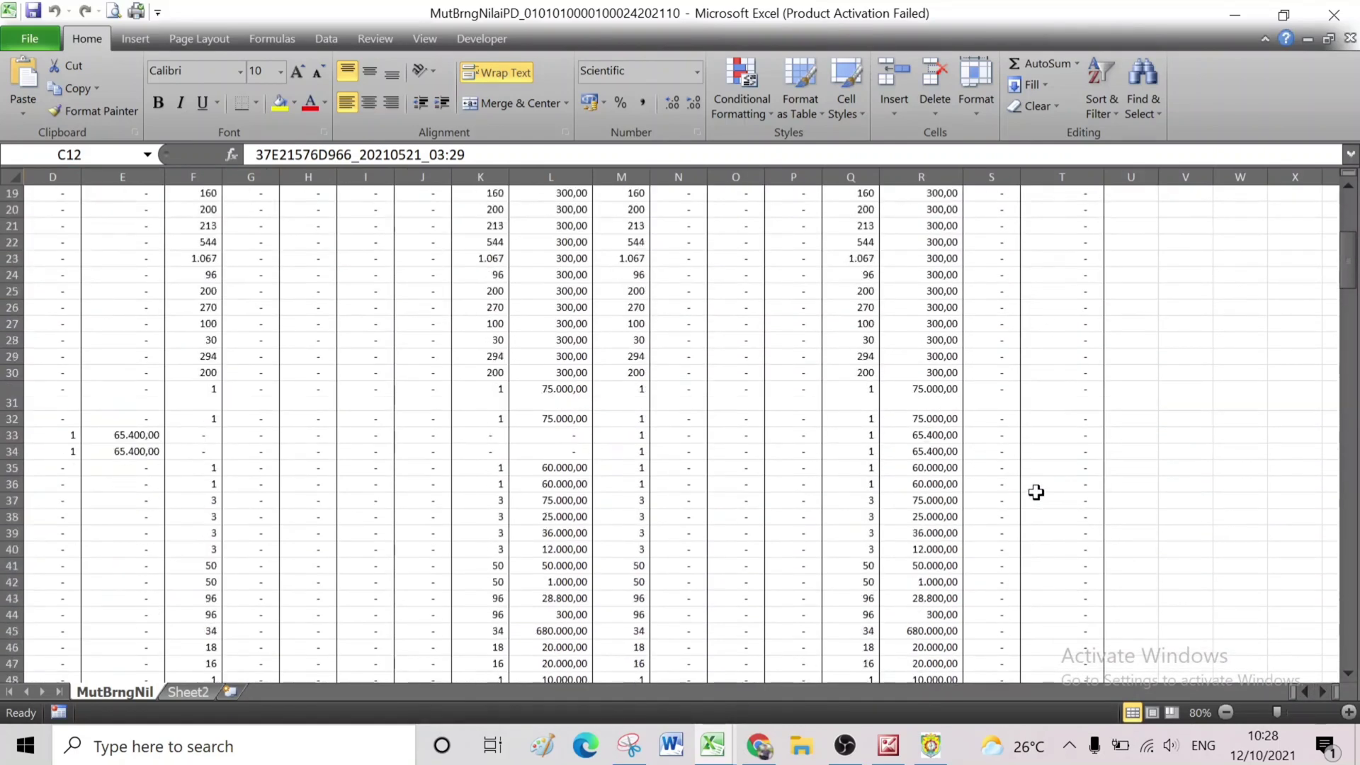
scroll(1035, 492, "down", 10)
left_click_drag(1347, 333, 1347, 609)
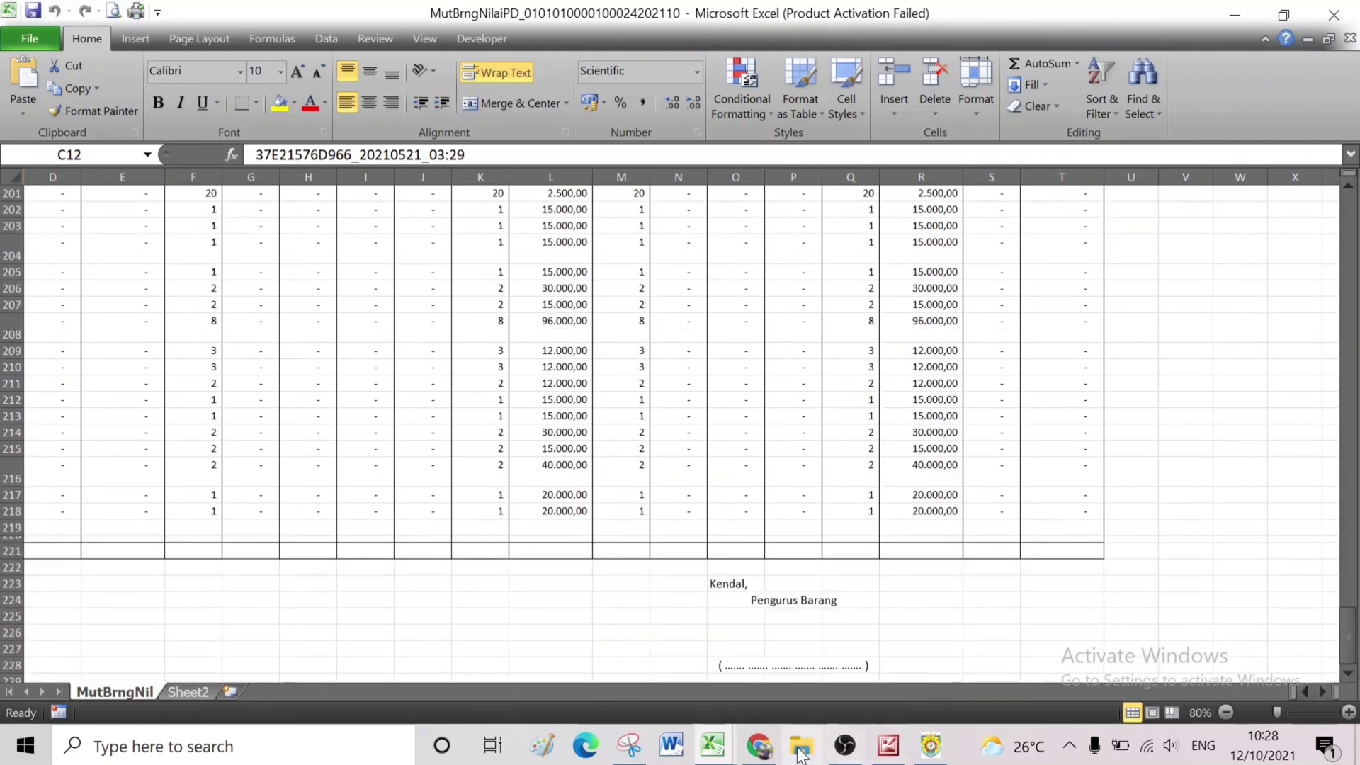
- Switch to File Explorer, sort the Documents folder by name and open its SeMLdtdok folder
left_click(800, 749)
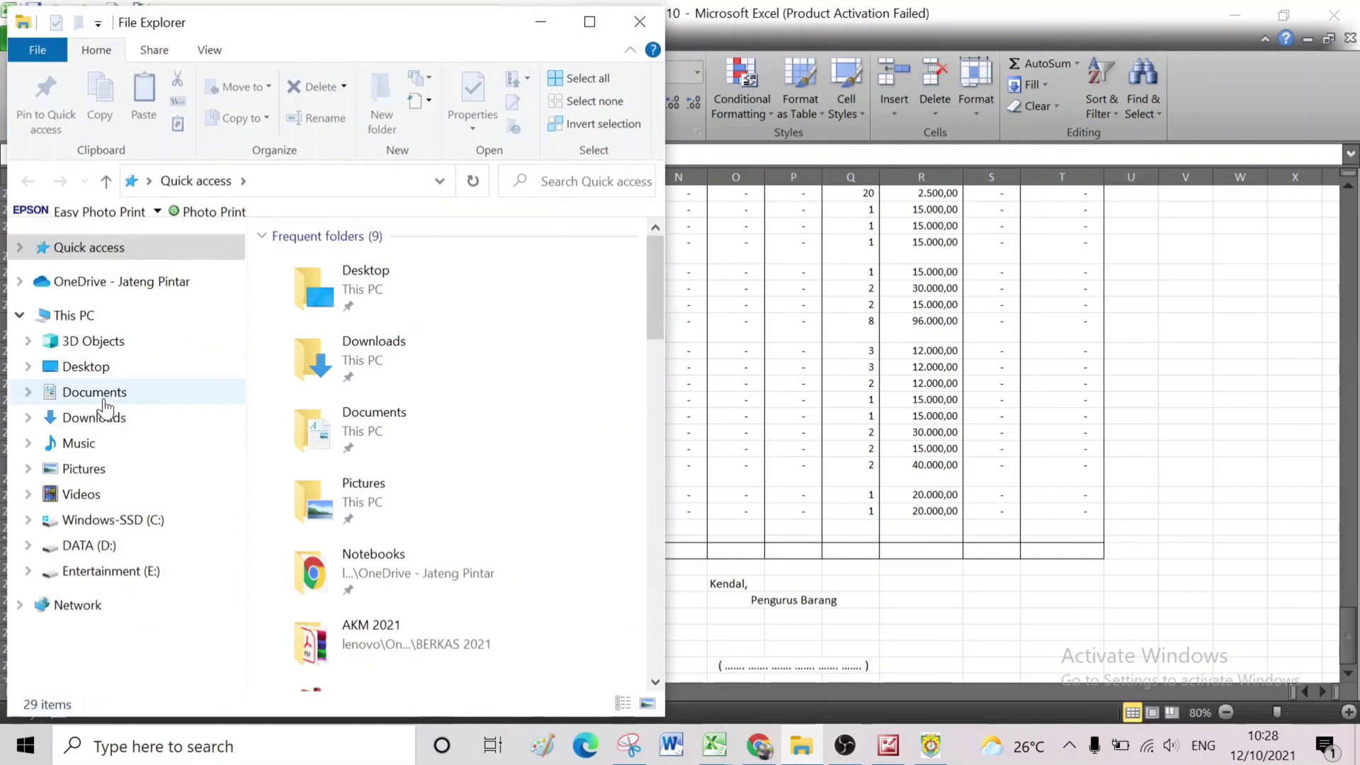
left_click(99, 394)
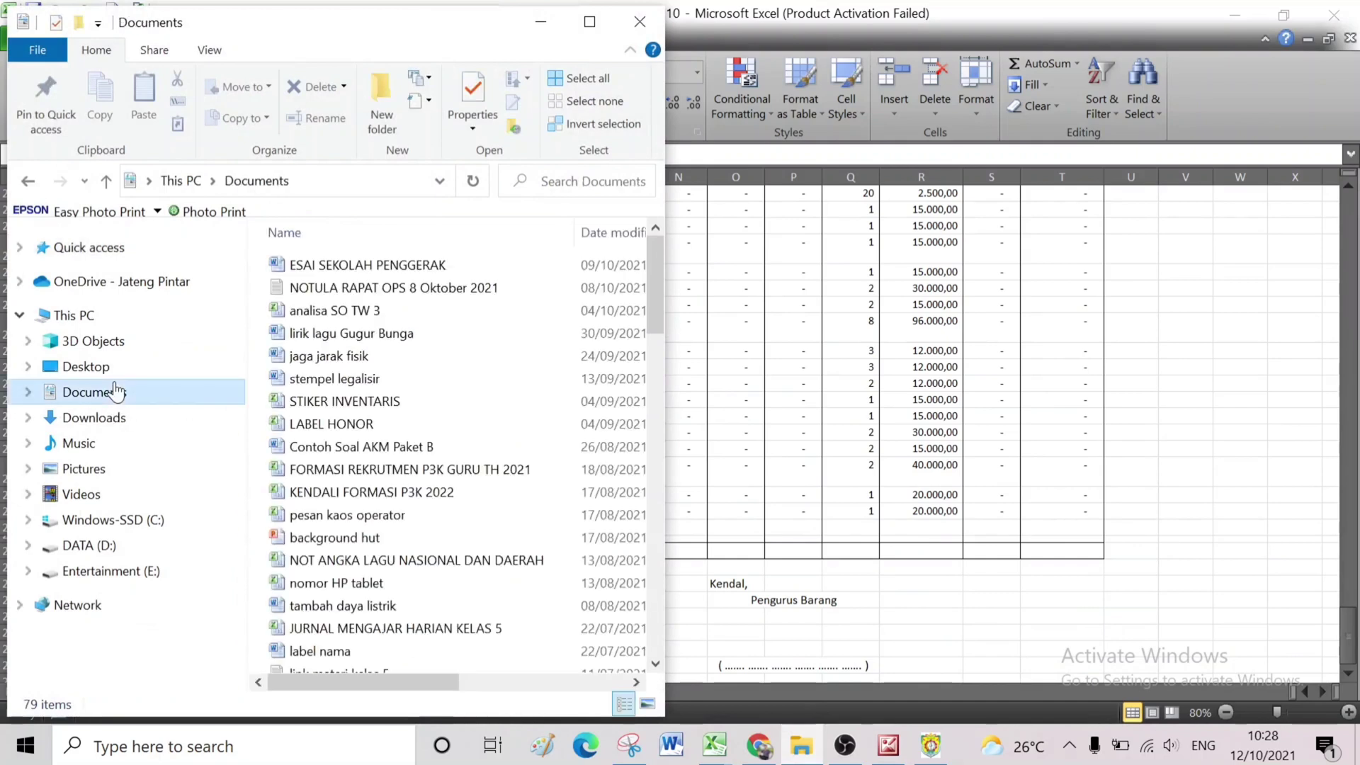
left_click(330, 224)
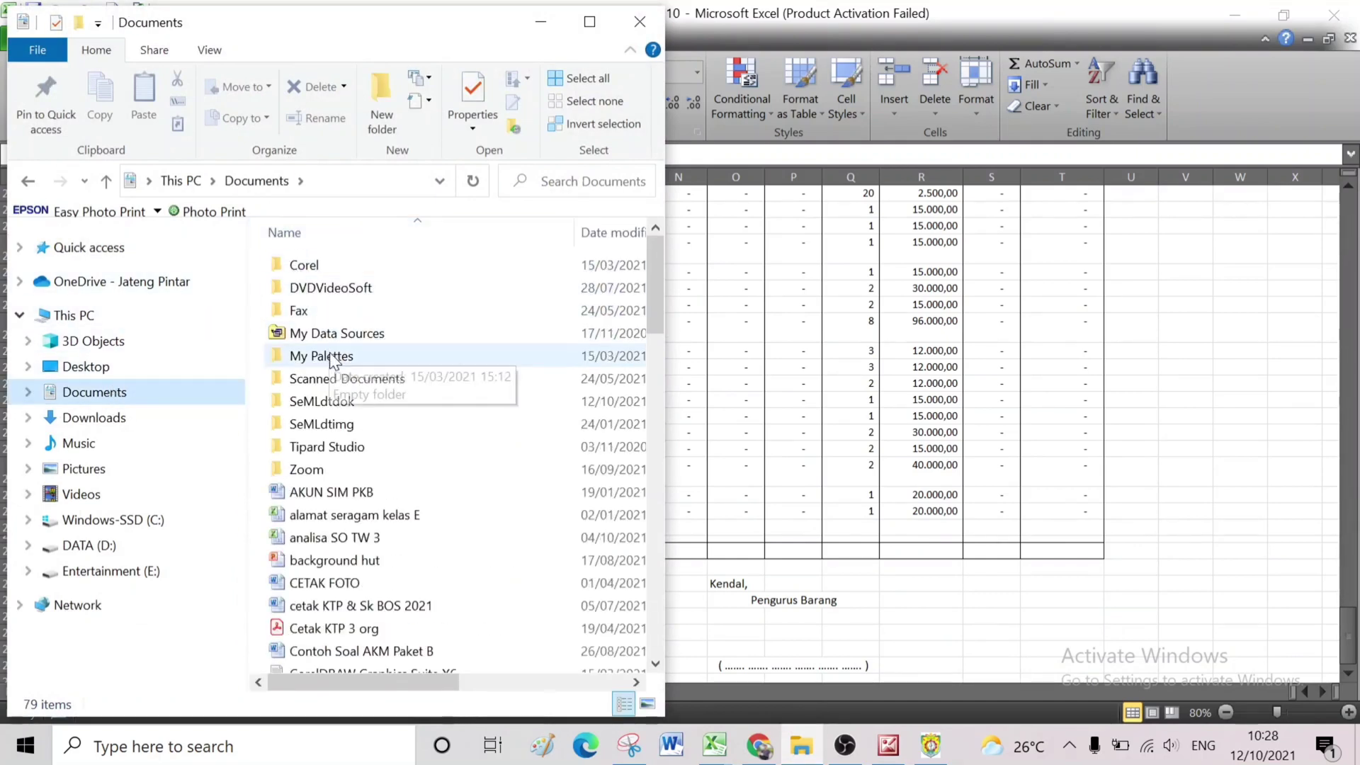
left_click(346, 405)
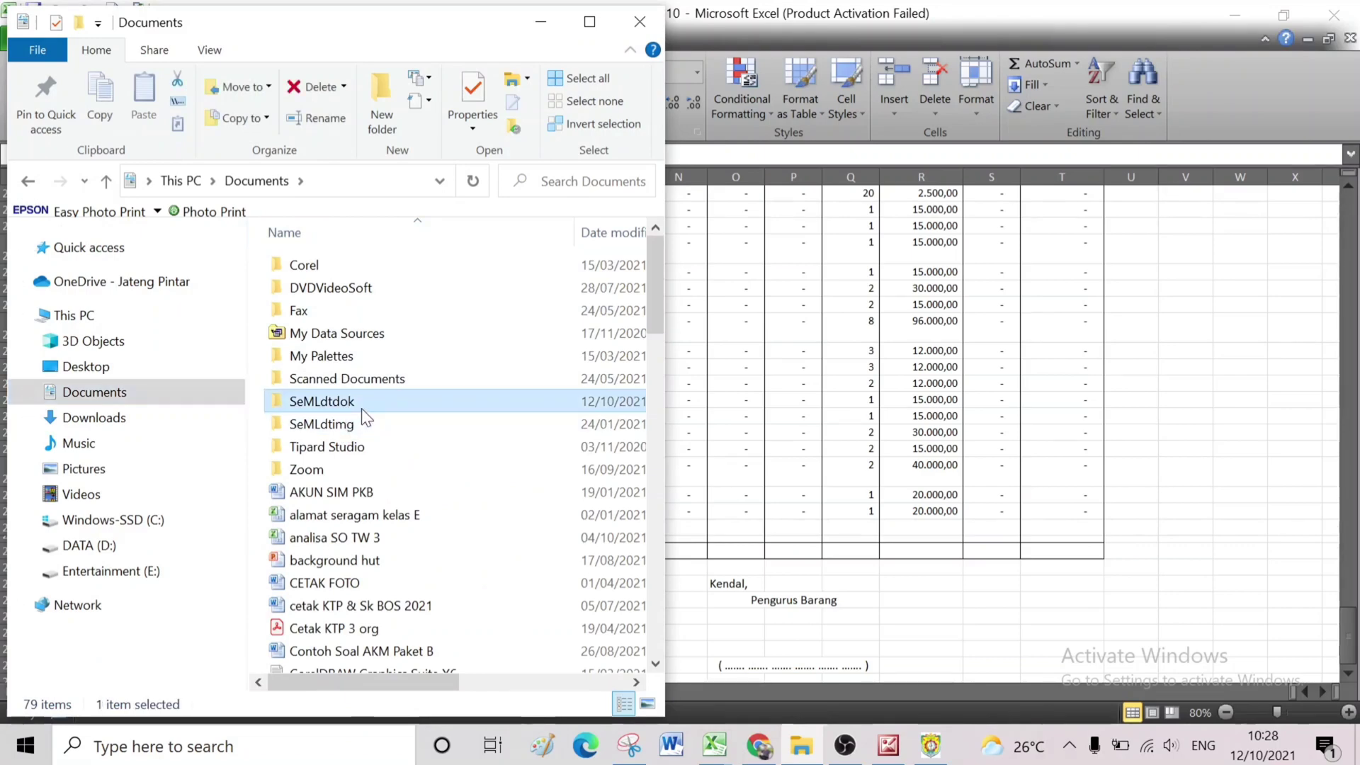
double_click(361, 402)
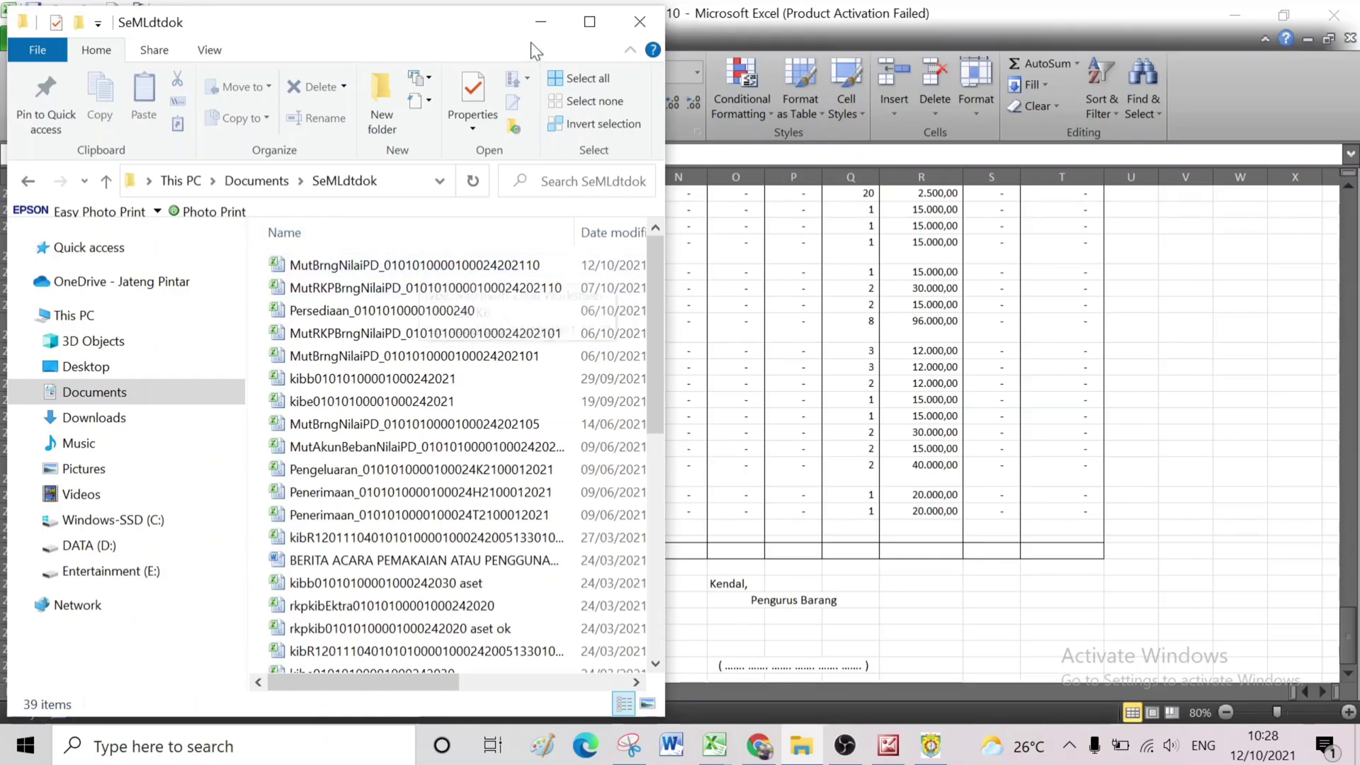
- Try to open the MutBrngNilaiPD workbook for period 202110 from the folder, then cancel and minimize the cash book workbook
double_click(425, 268)
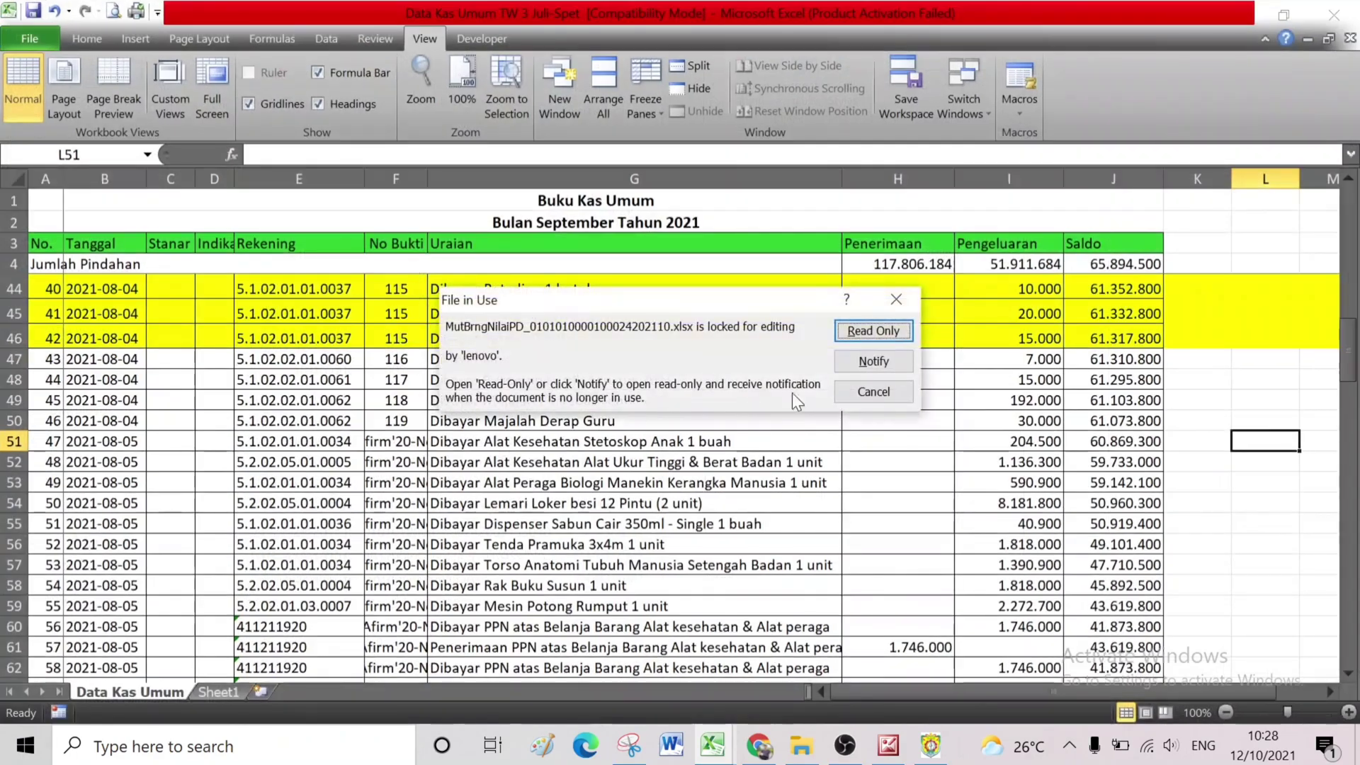
left_click(898, 393)
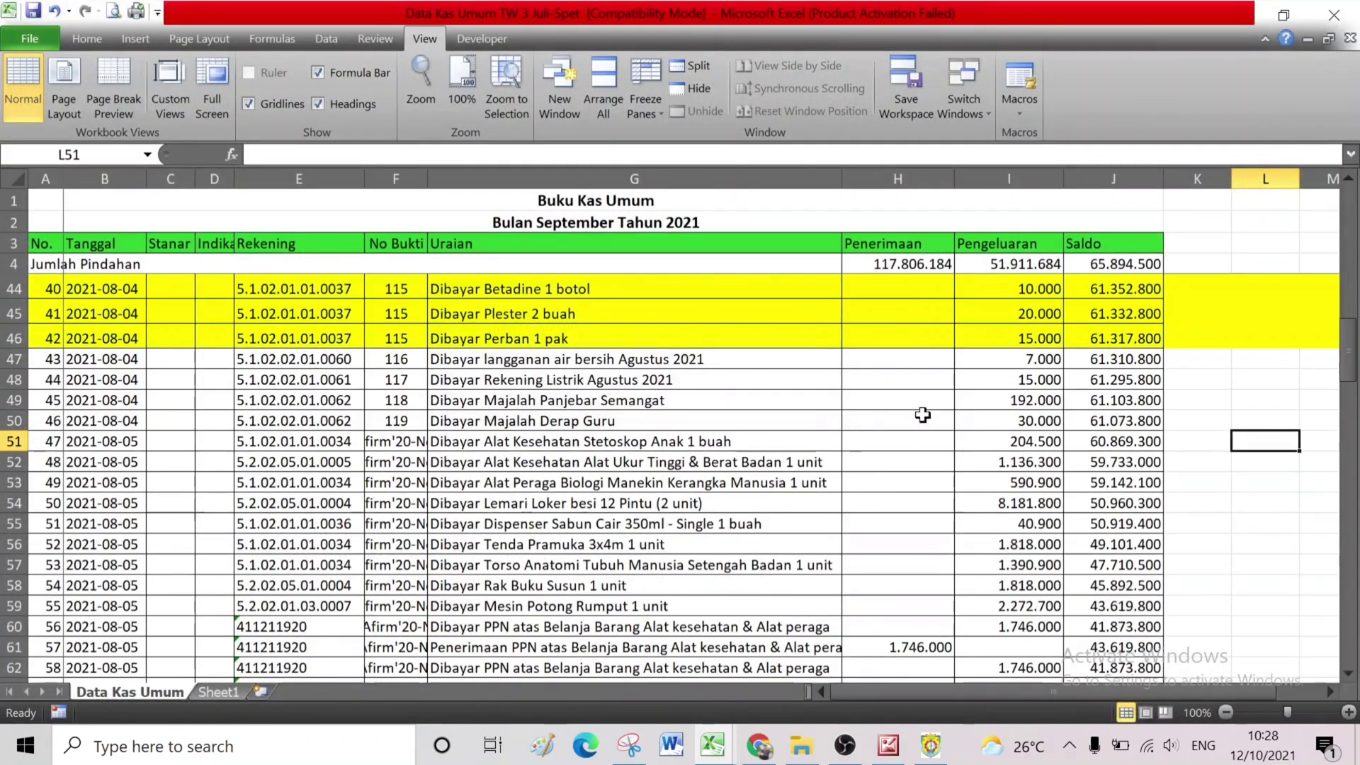
left_click(1234, 14)
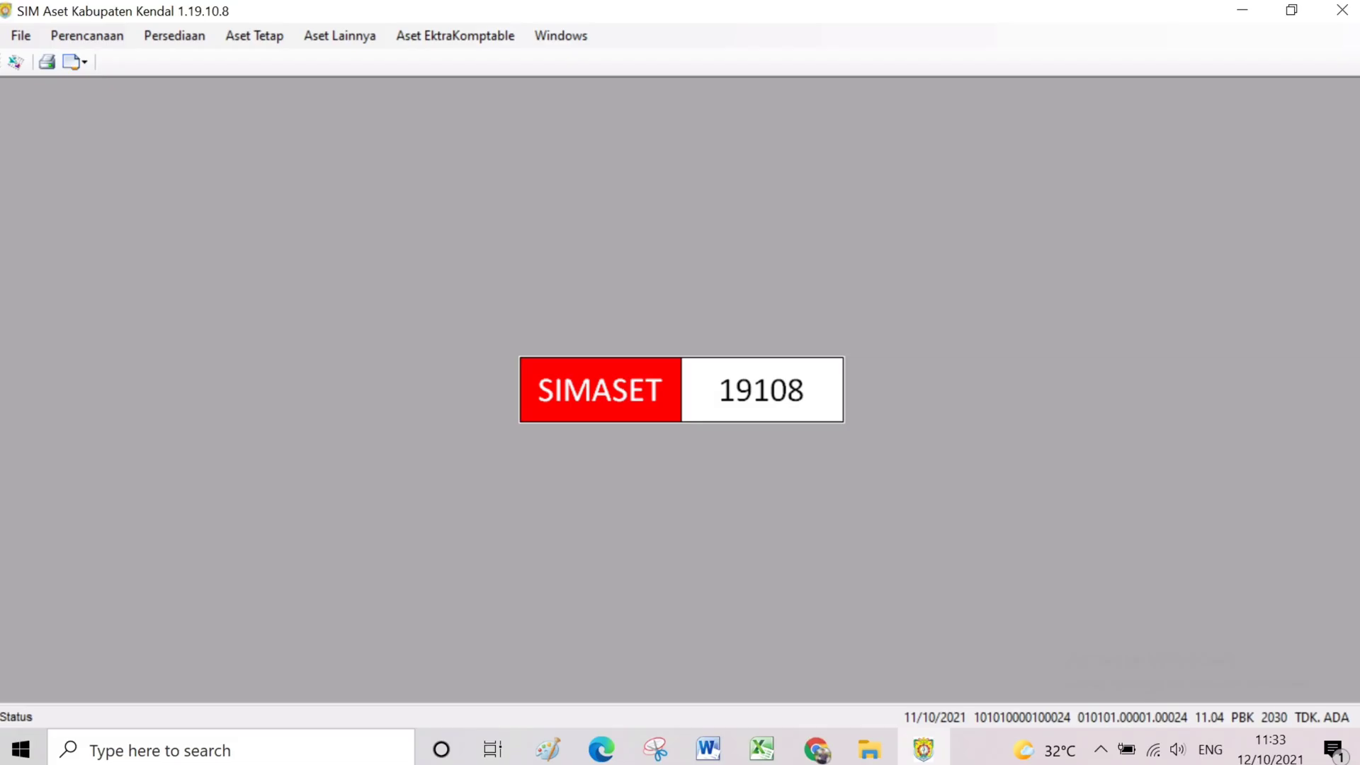